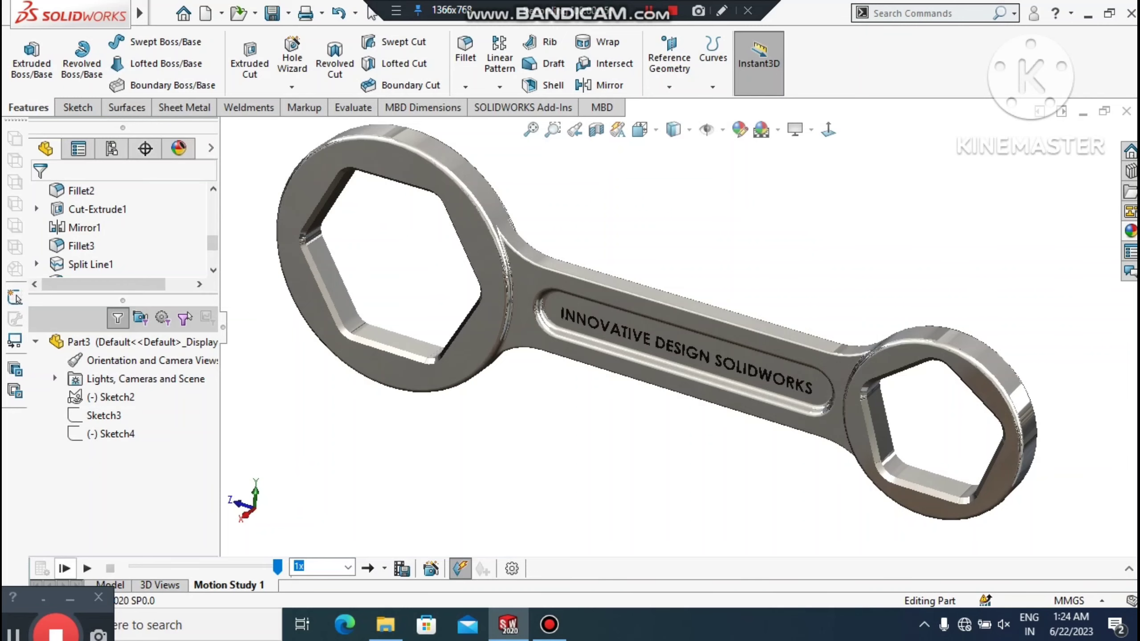
left_click(65, 568)
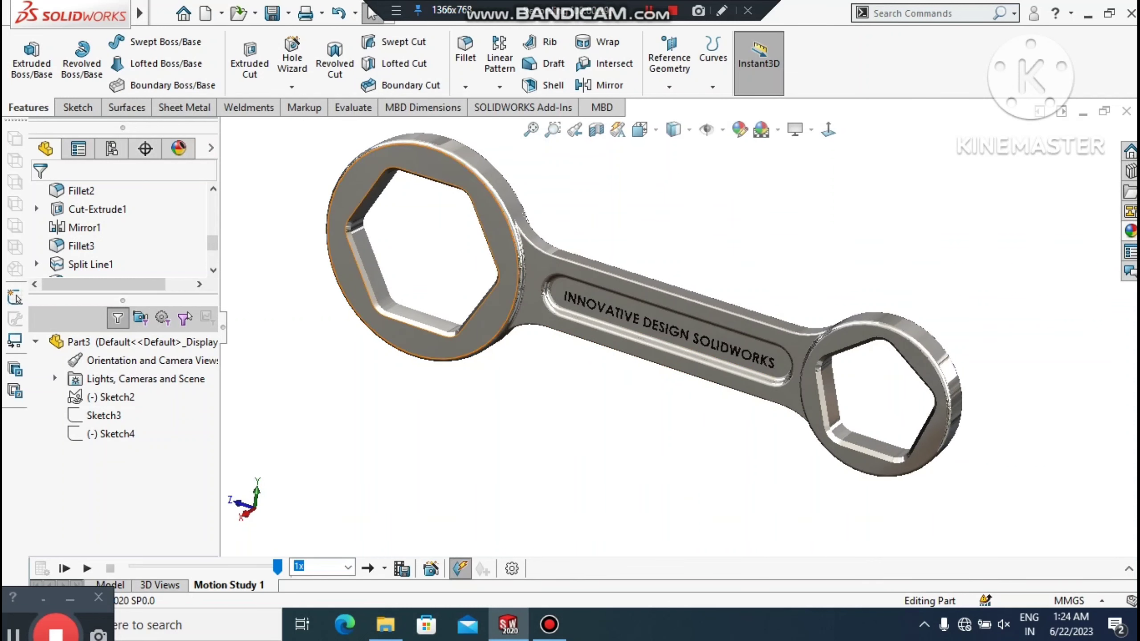
scroll(461, 192, "down", 2)
scroll(461, 192, "up", 2)
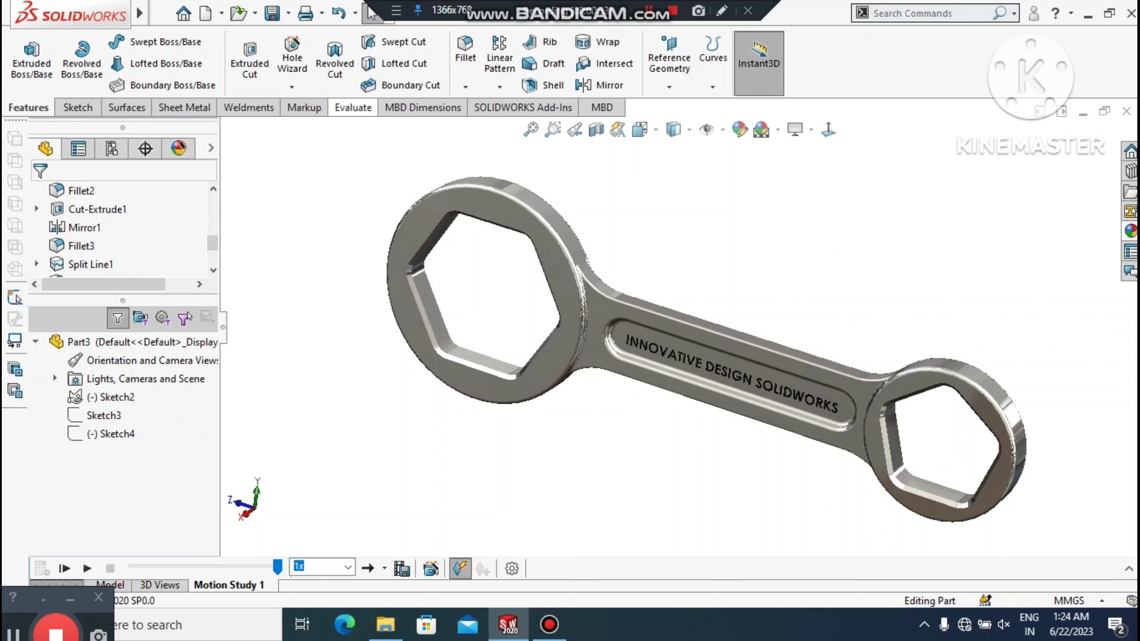
Create a new part document and set its scene background to Plain White
left_click(162, 12)
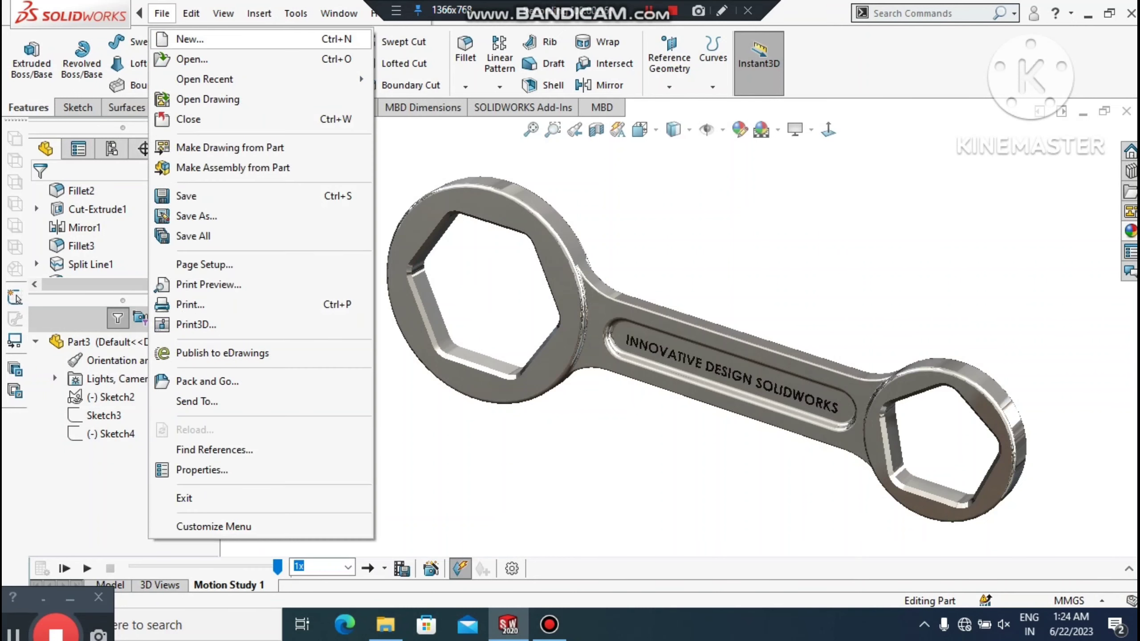
left_click(172, 38)
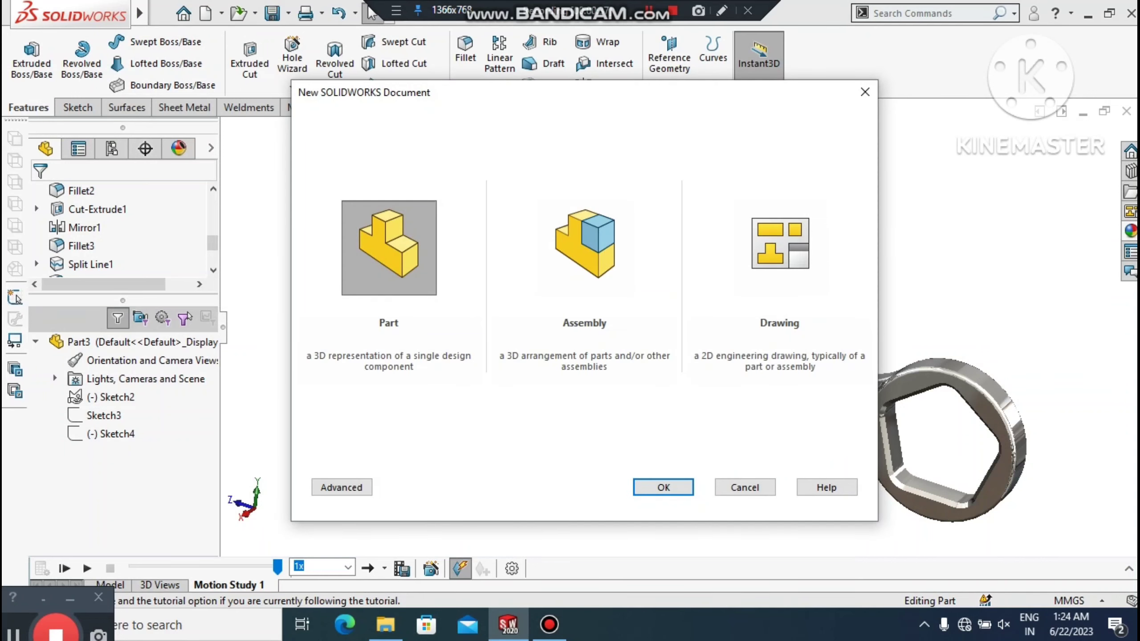
left_click(646, 484)
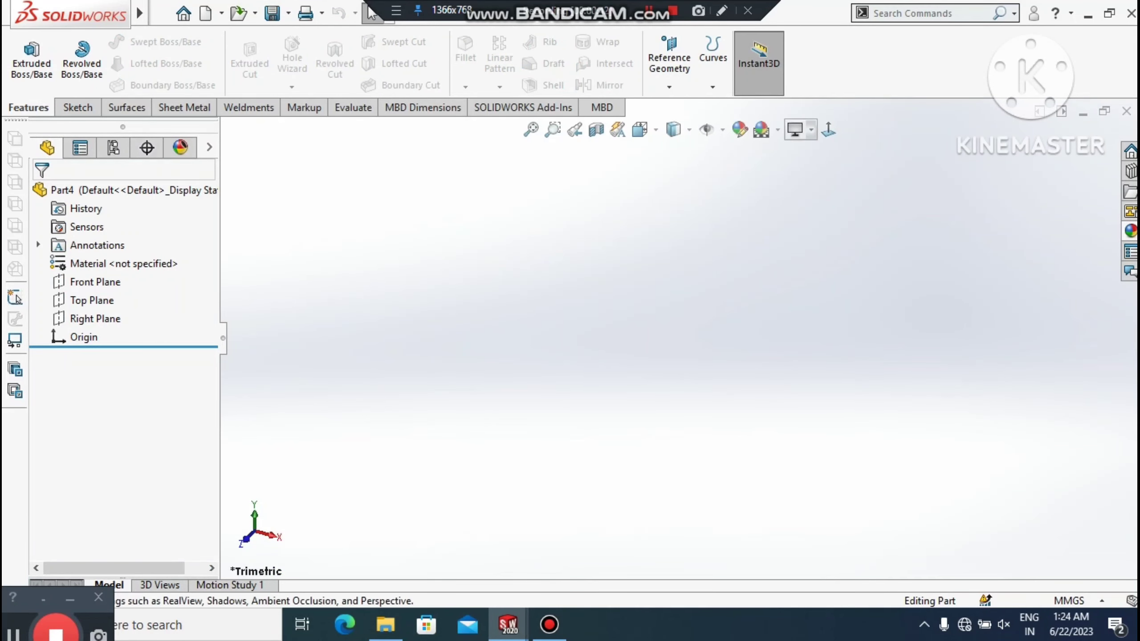
left_click(811, 130)
left_click(778, 130)
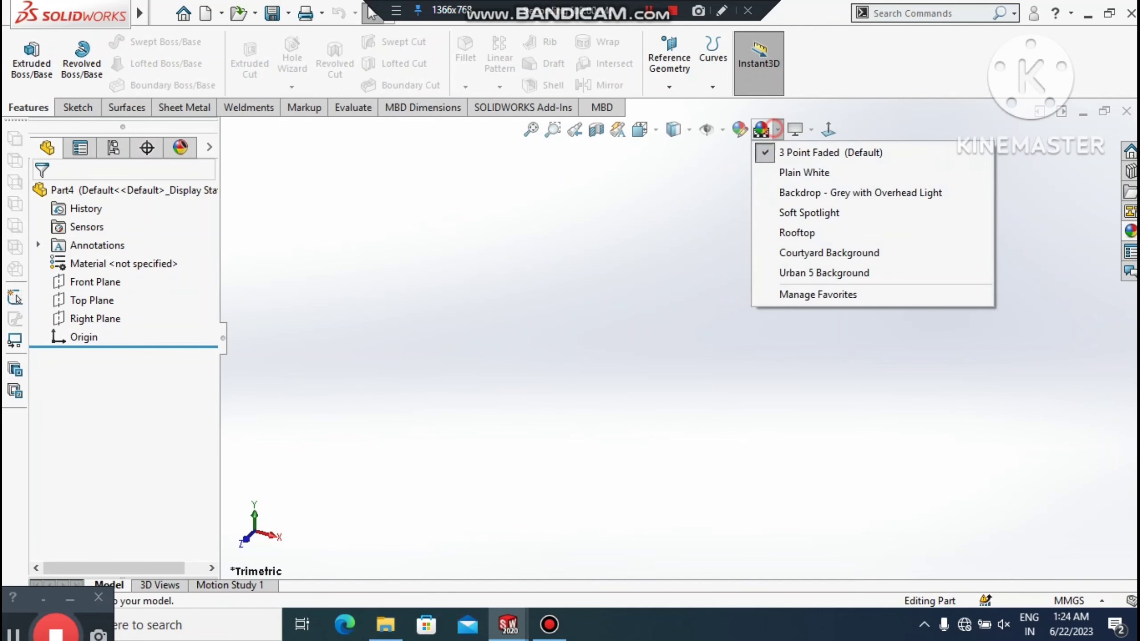
left_click(822, 171)
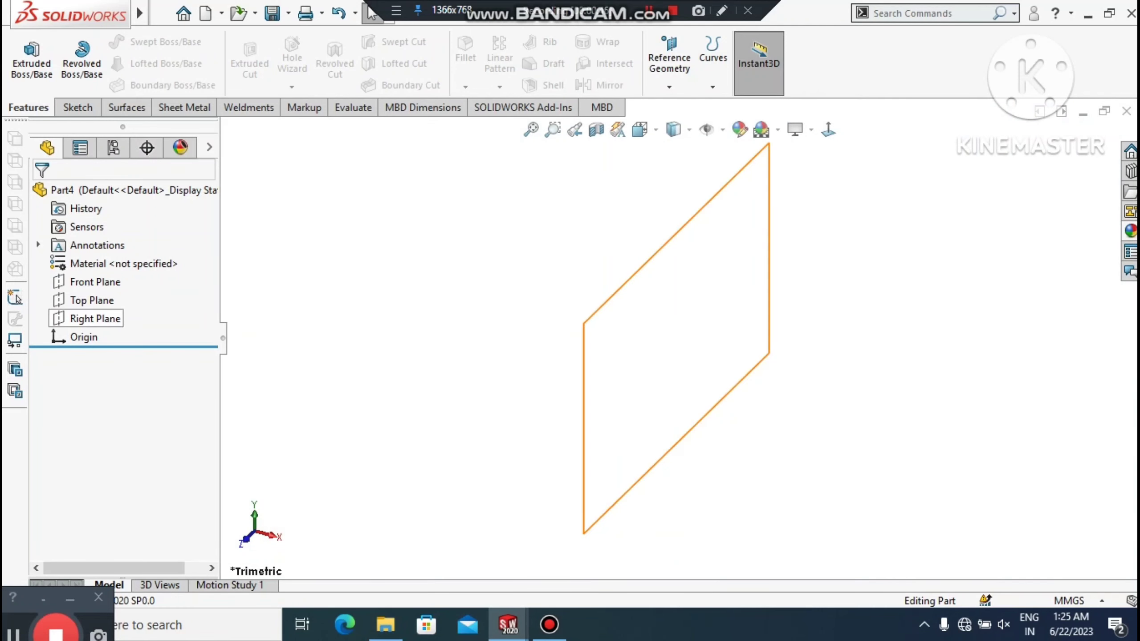
Start a sketch on the Right Plane and clear the plane selection
right_click(96, 318)
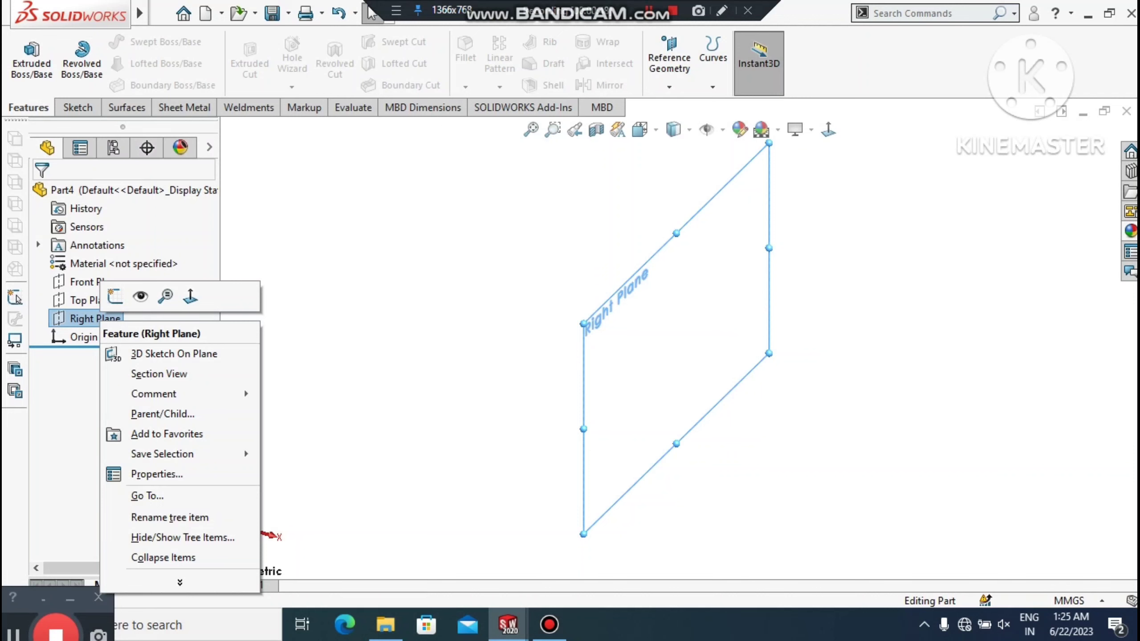
left_click(116, 295)
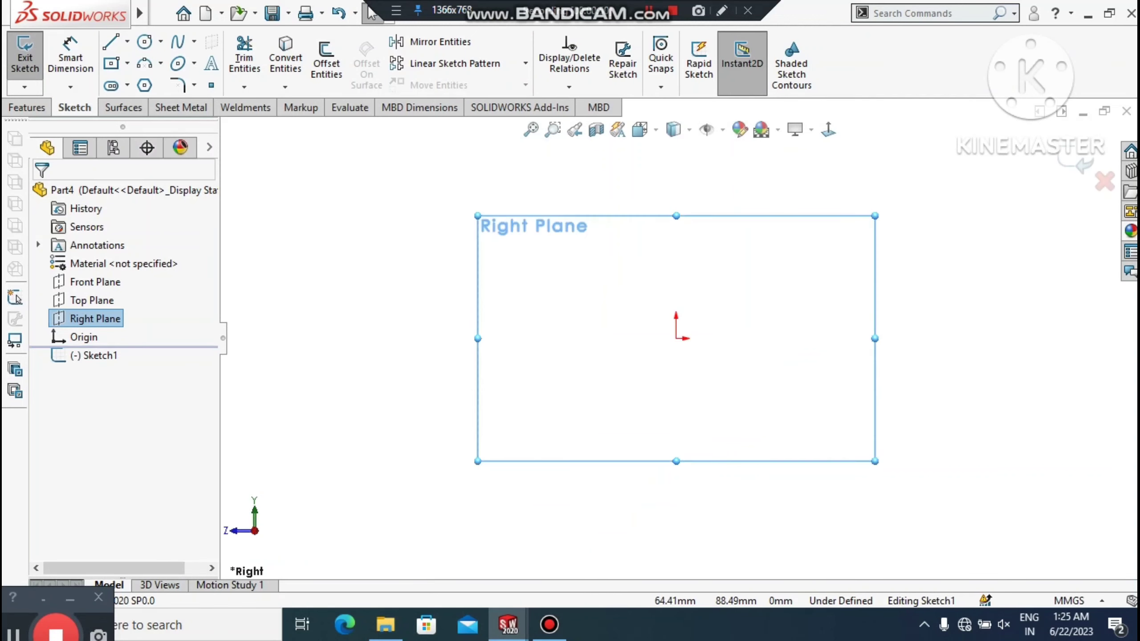
left_click(301, 266)
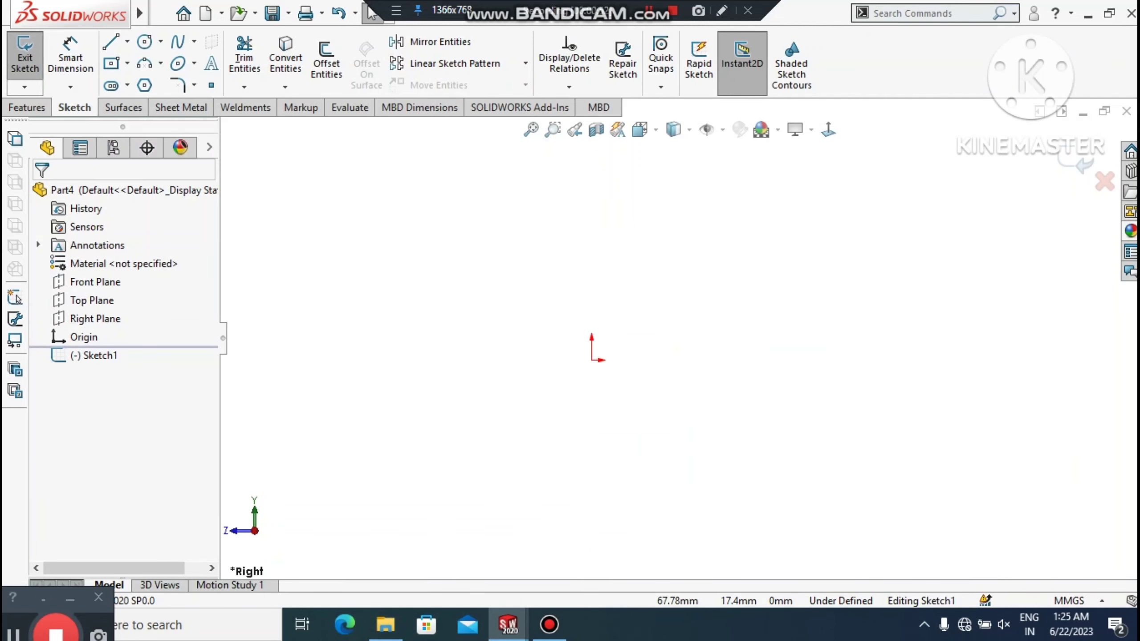
left_click(144, 84)
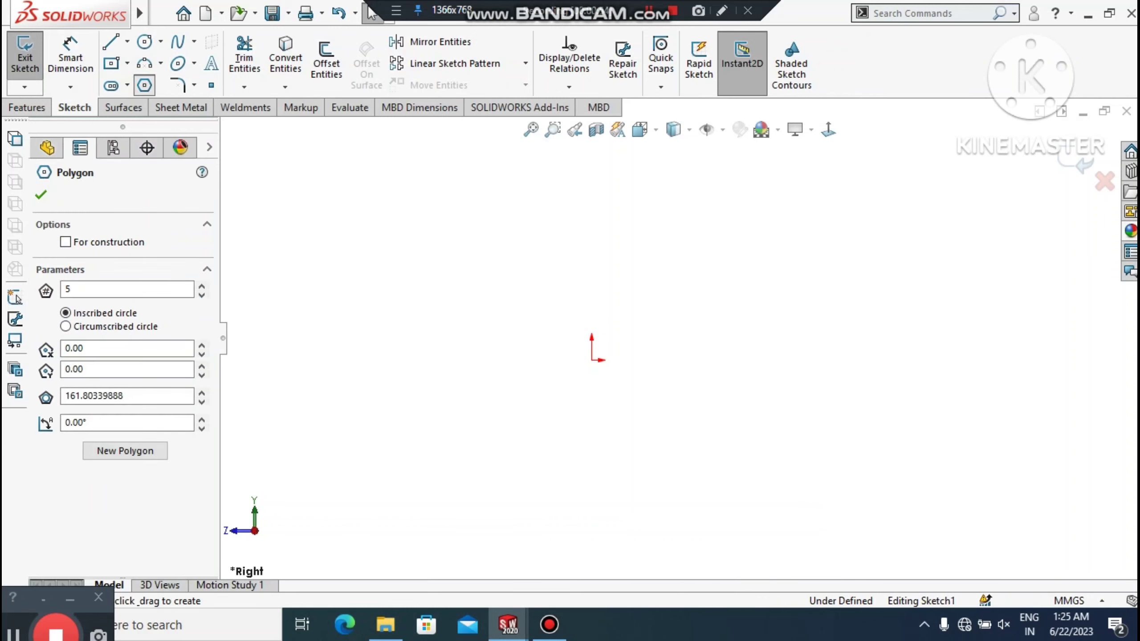
left_click_drag(593, 359, 474, 411)
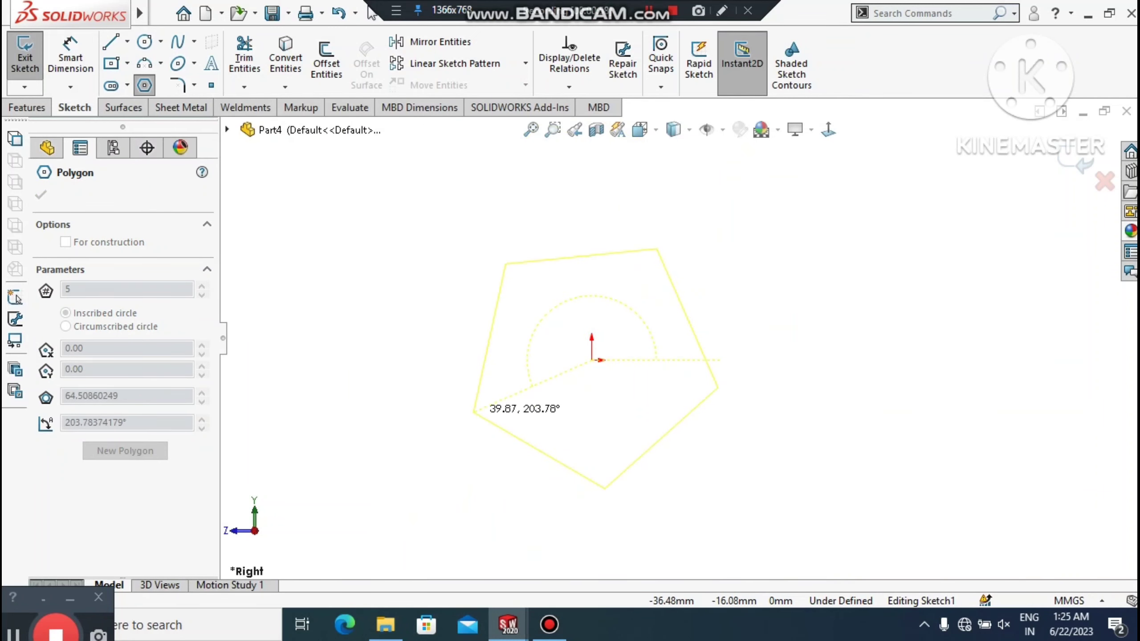
key("Escape")
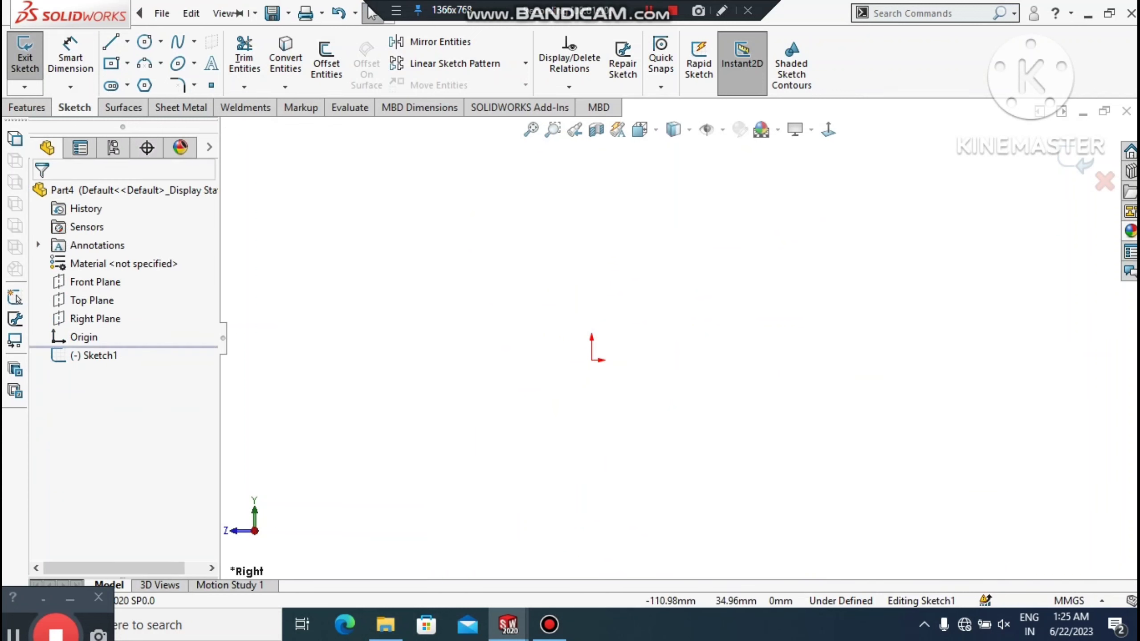
Sketch a six-sided inscribed-circle polygon centred on the origin with sides about 14 mm long, and make its upper side horizontal
left_click(145, 86)
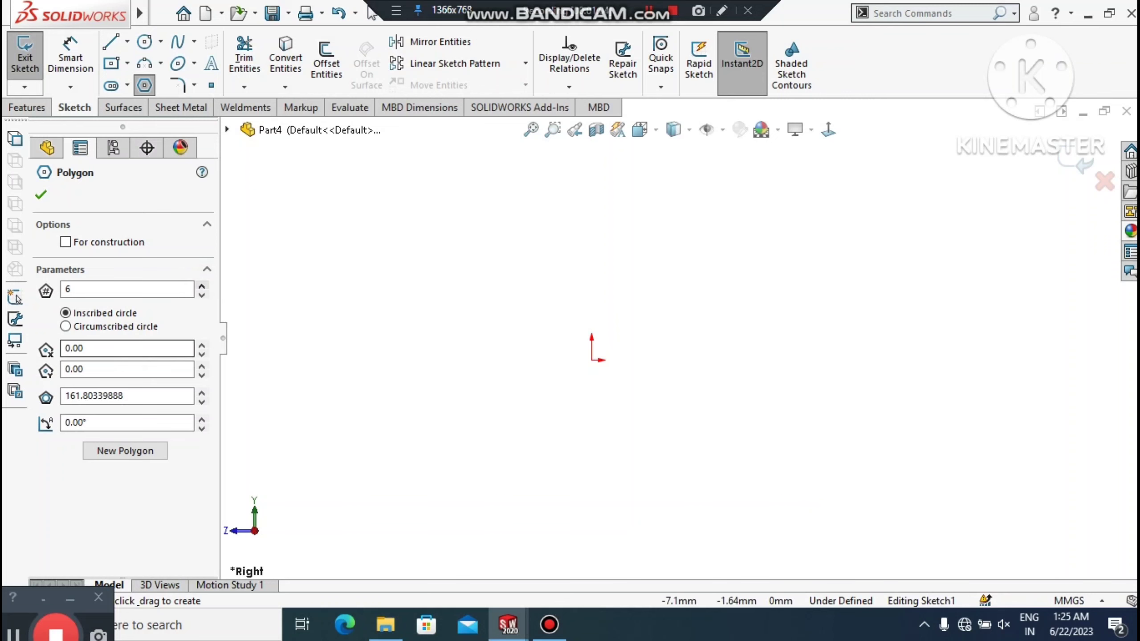
left_click_drag(592, 360, 569, 375)
key("Escape")
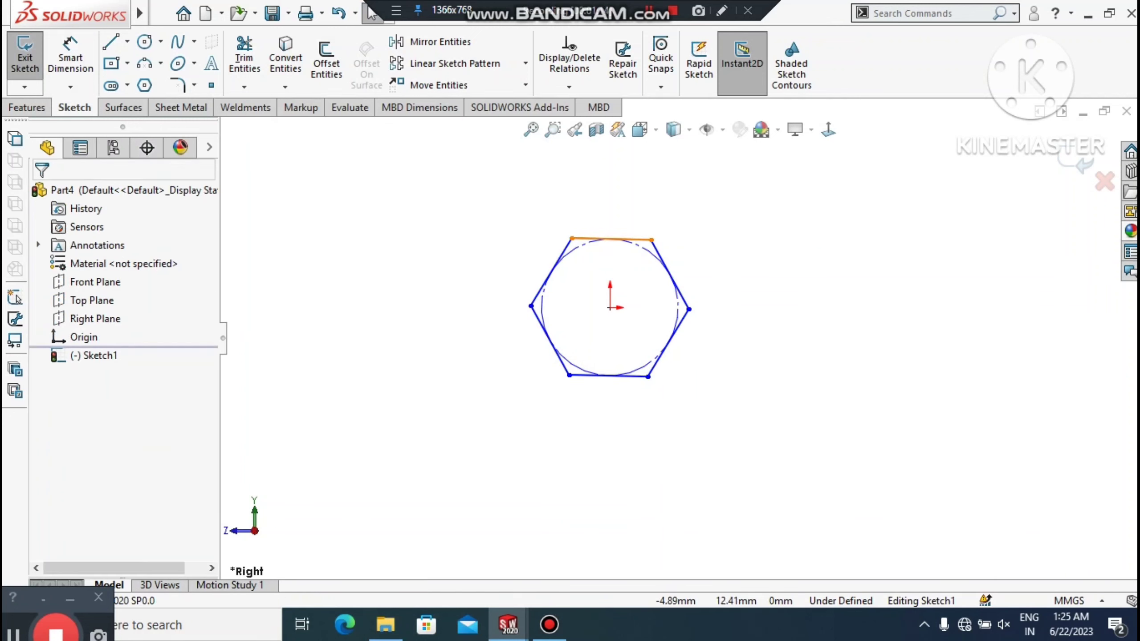
left_click(582, 242)
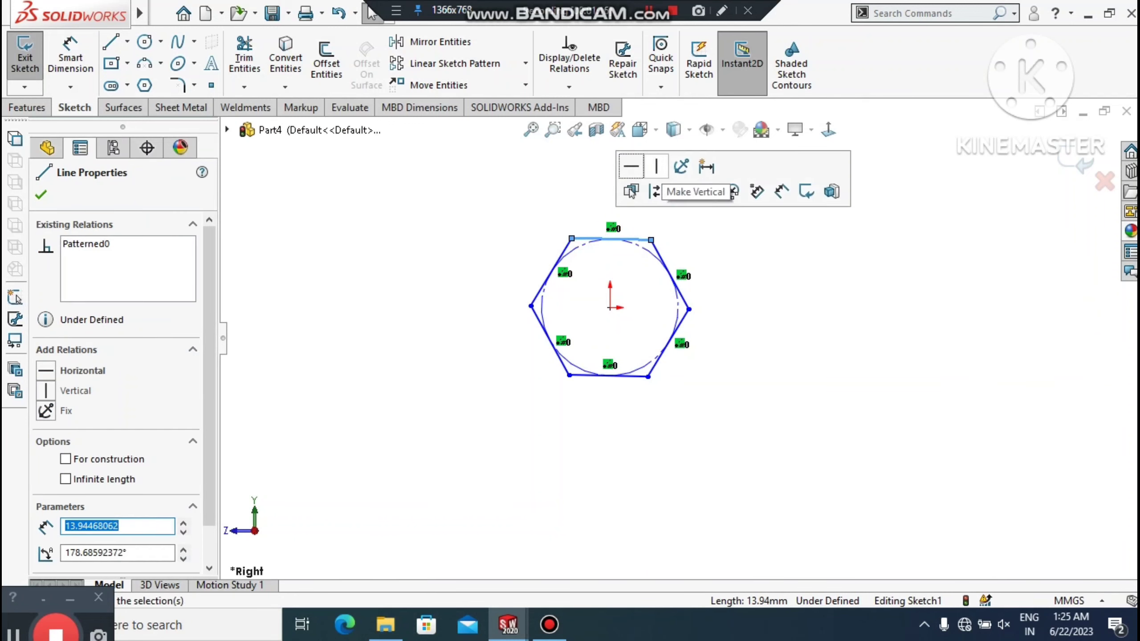
left_click(789, 344)
Sketch a circle centred on the origin that surrounds the hexagon
scroll(680, 337, "up", 3)
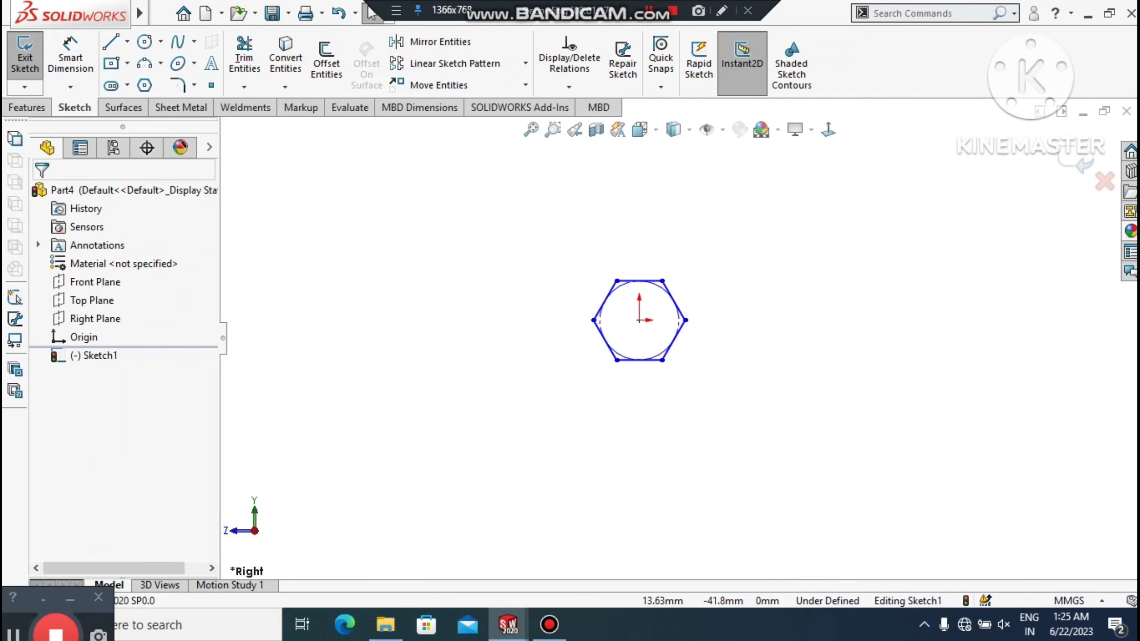
scroll(762, 320, "down", 2)
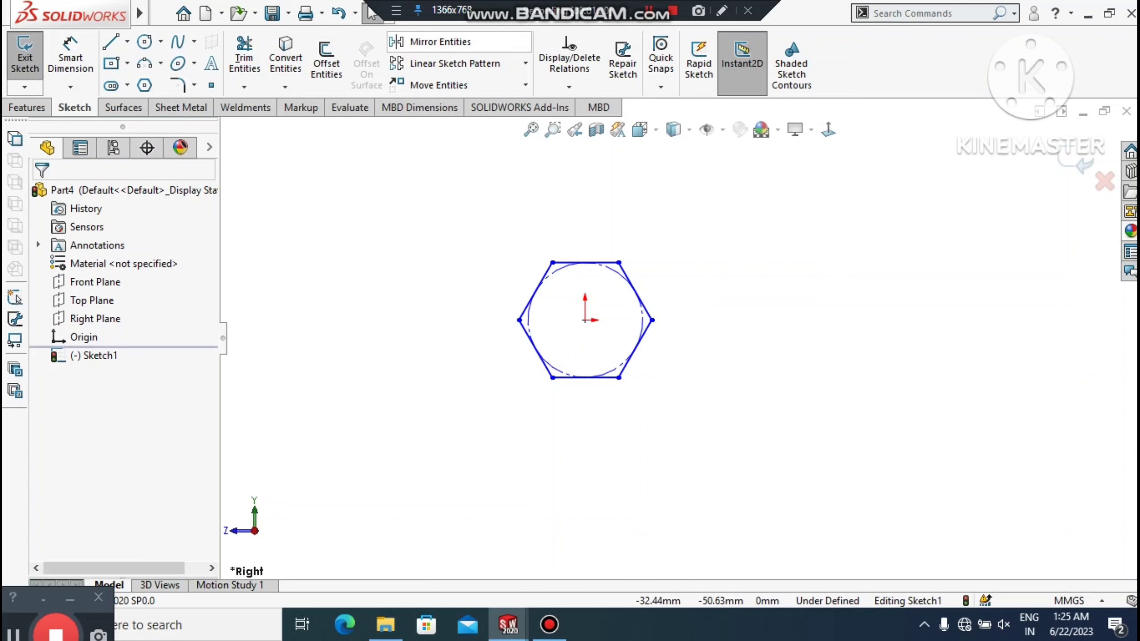
left_click(145, 42)
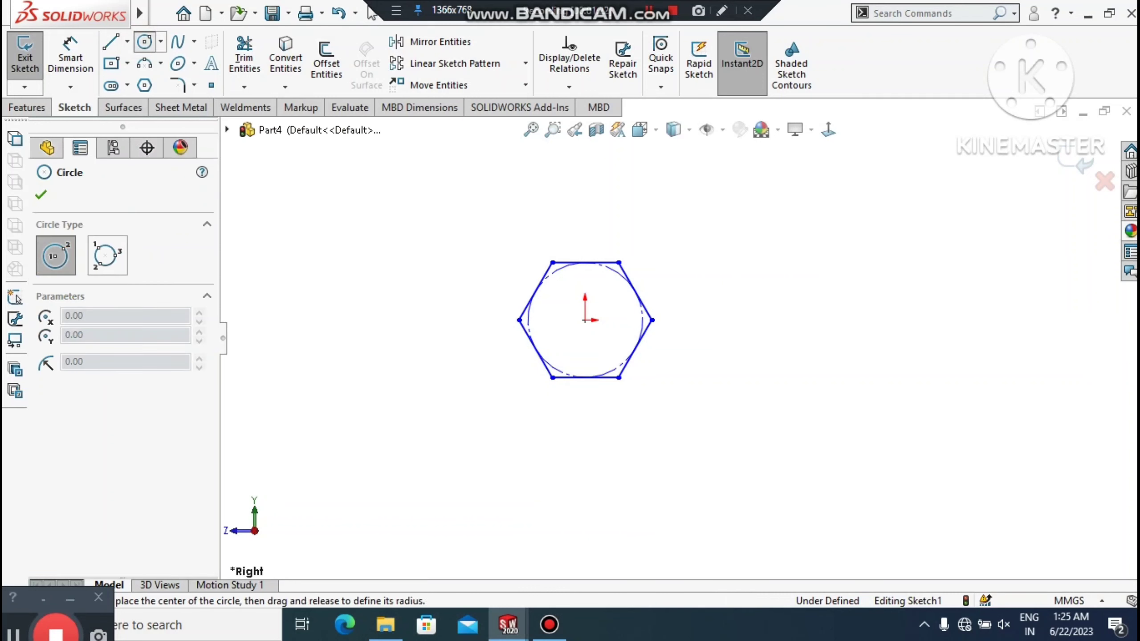
left_click(585, 320)
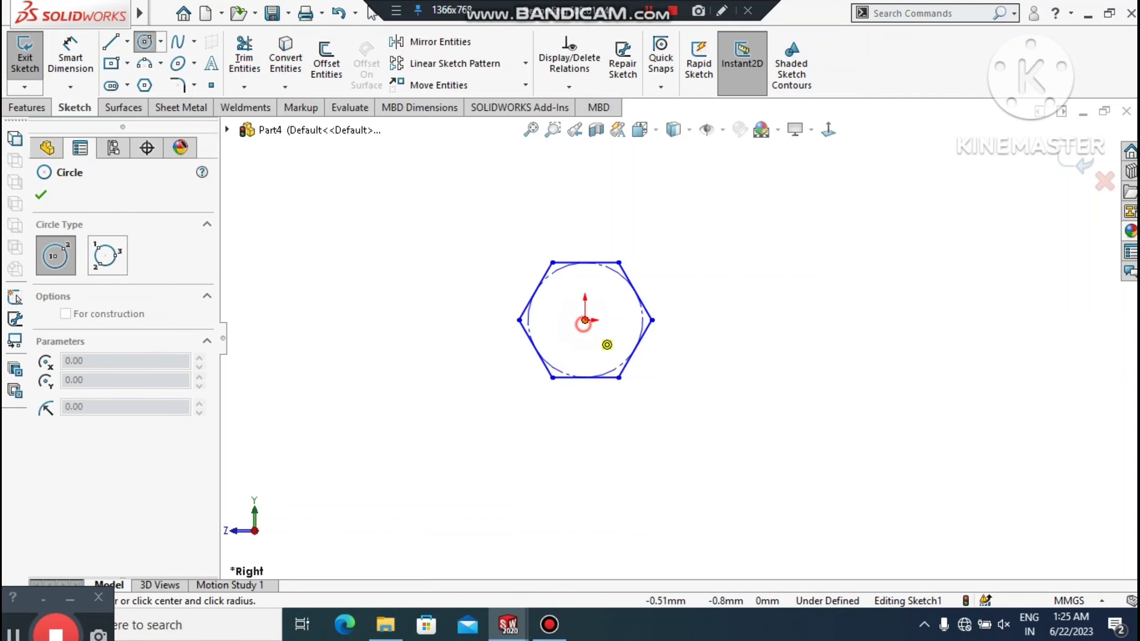
left_click(506, 398)
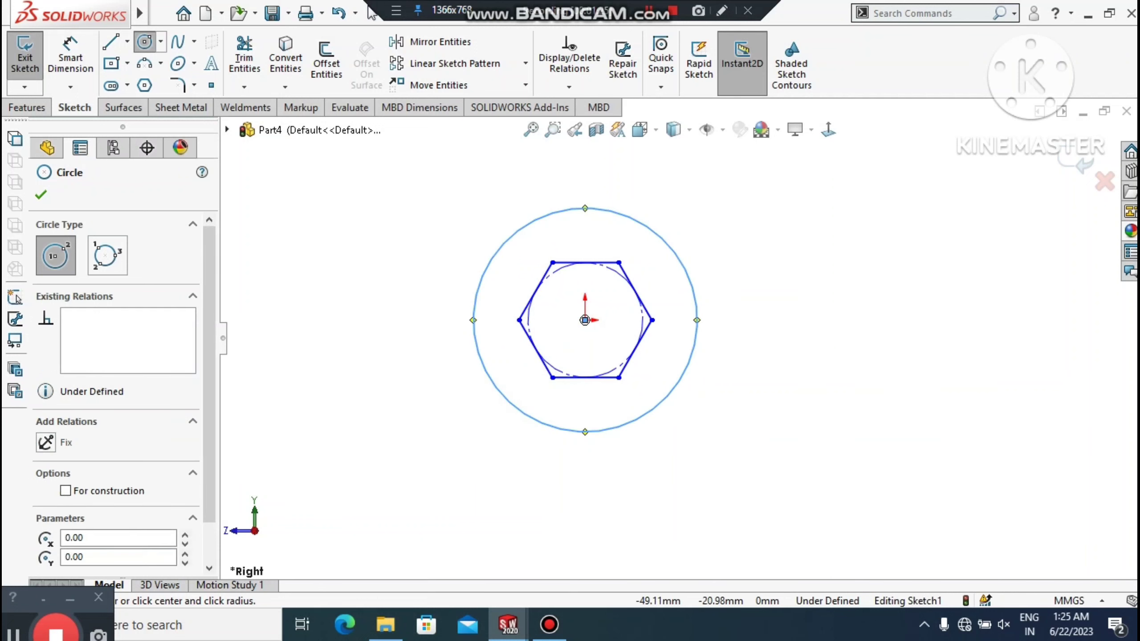
Dimension the distance from the origin to the hexagon's upper side and set it to 20 mm
left_click(71, 57)
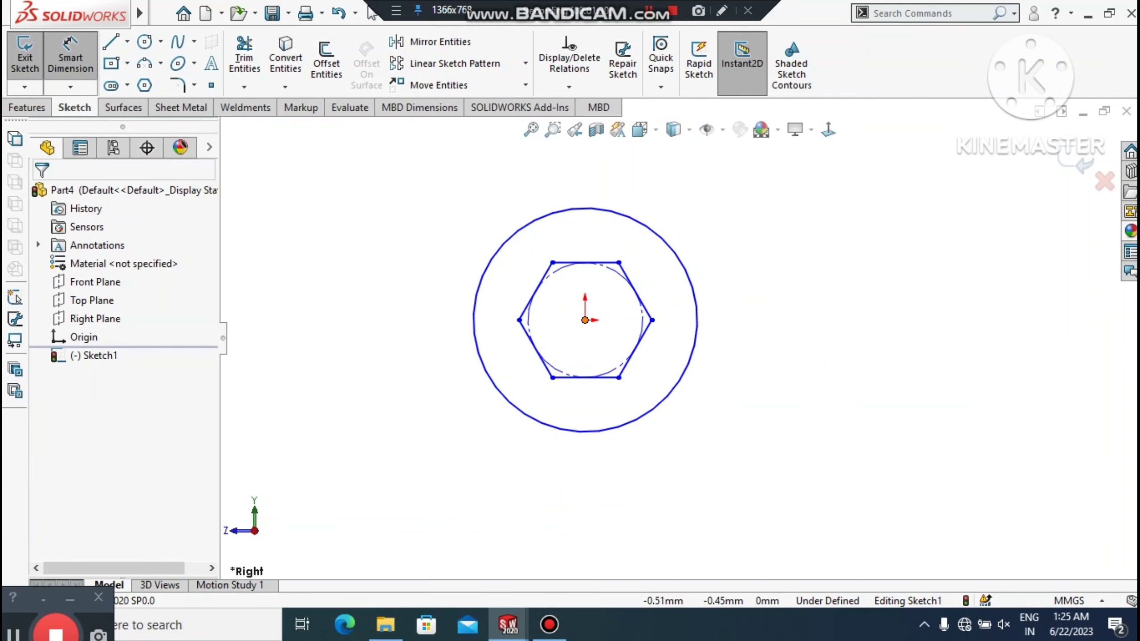
left_click(585, 320)
left_click(587, 262)
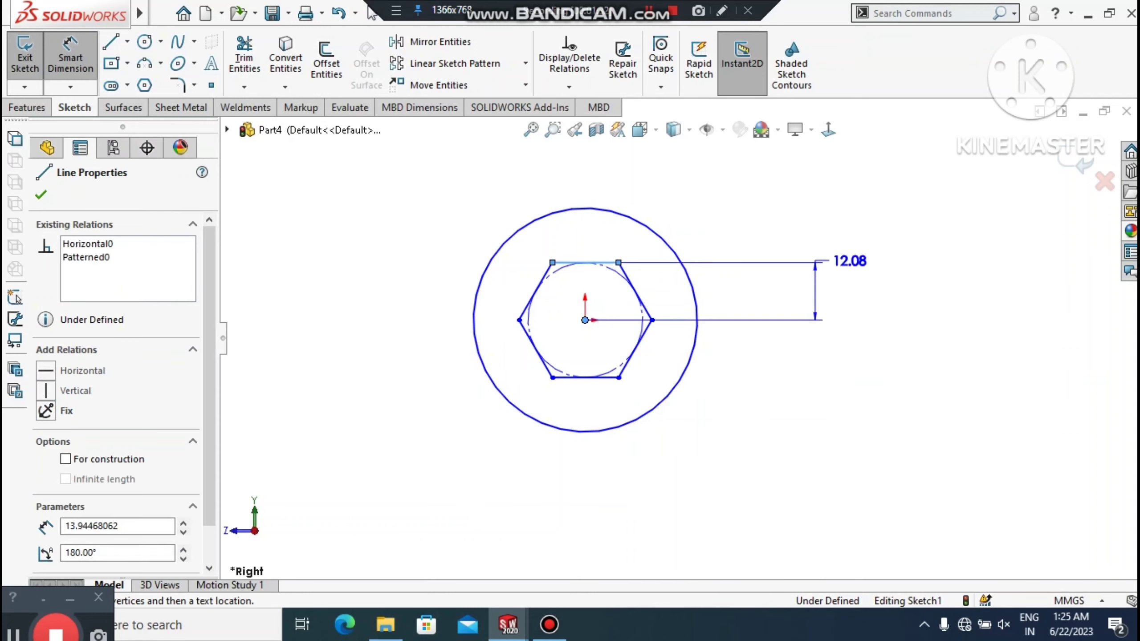
left_click(808, 237)
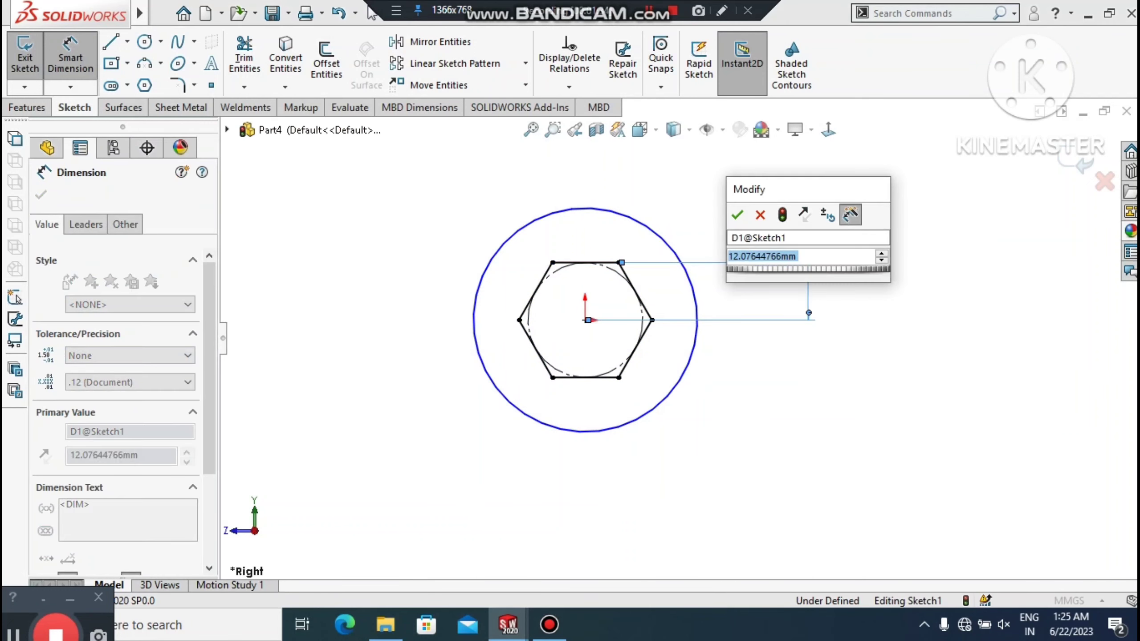
type("20")
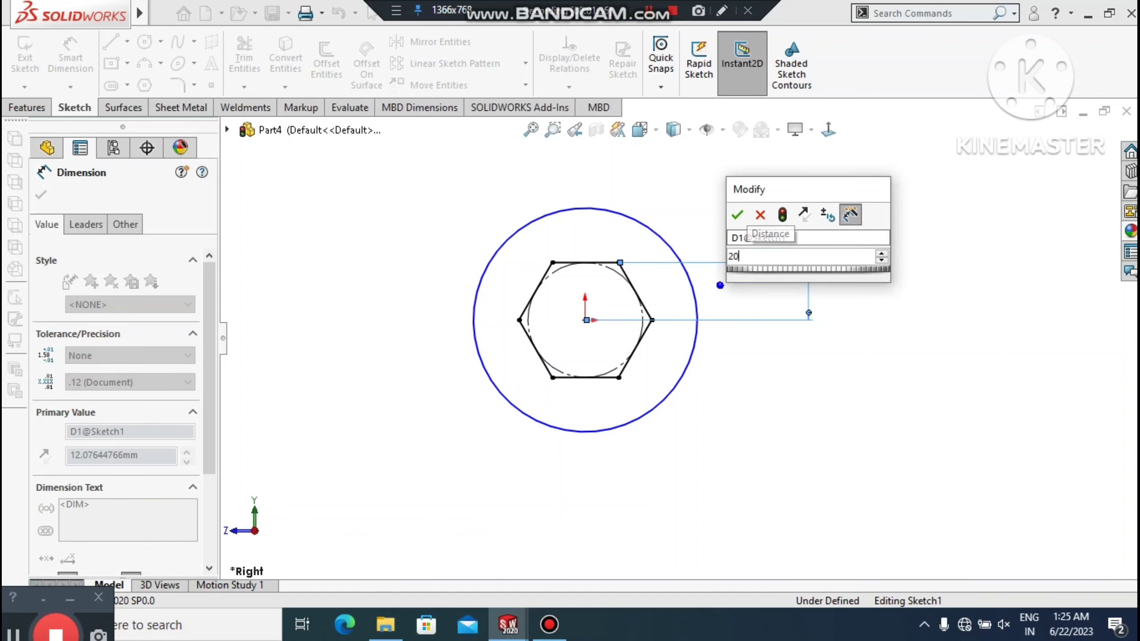
key("Return")
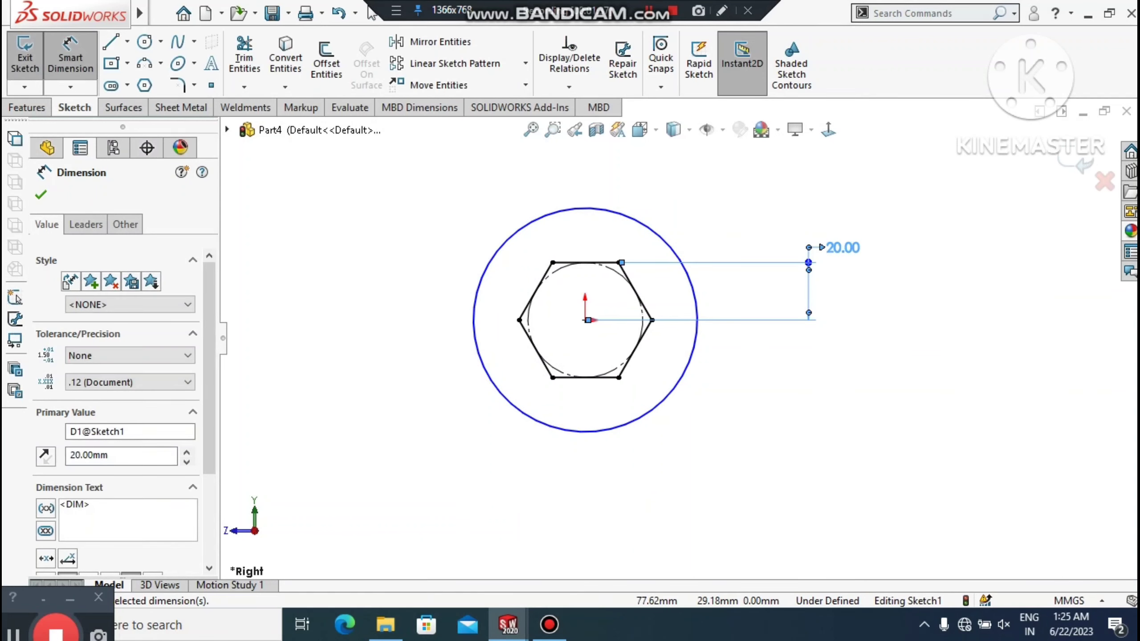
left_click(896, 392)
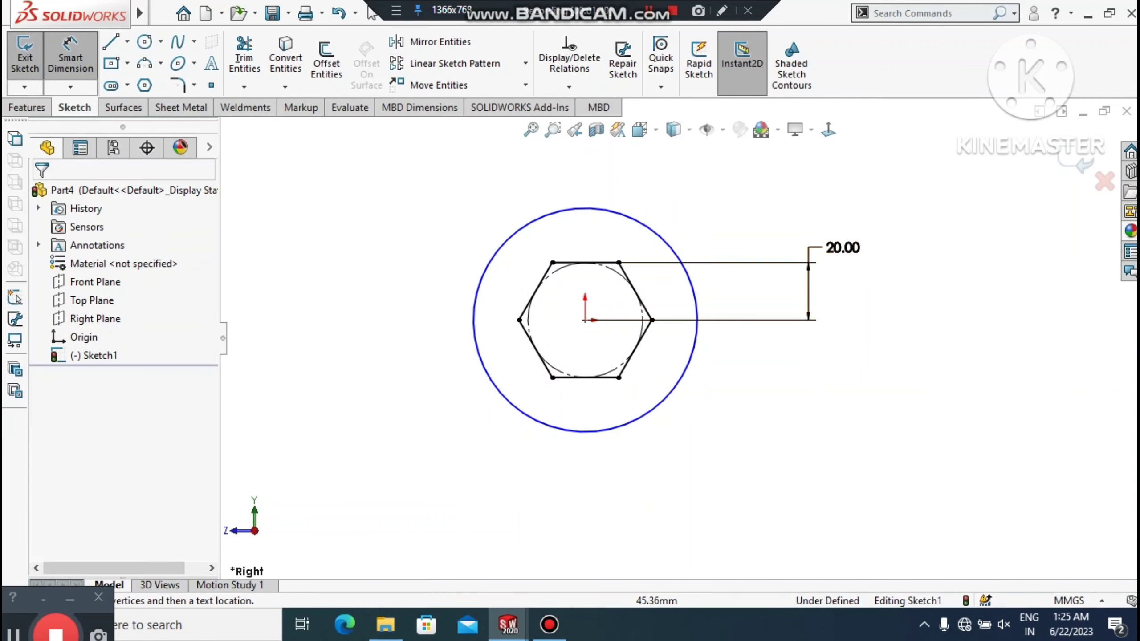
Dimension the outer circle's diameter and set it to 60 mm
left_click(632, 218)
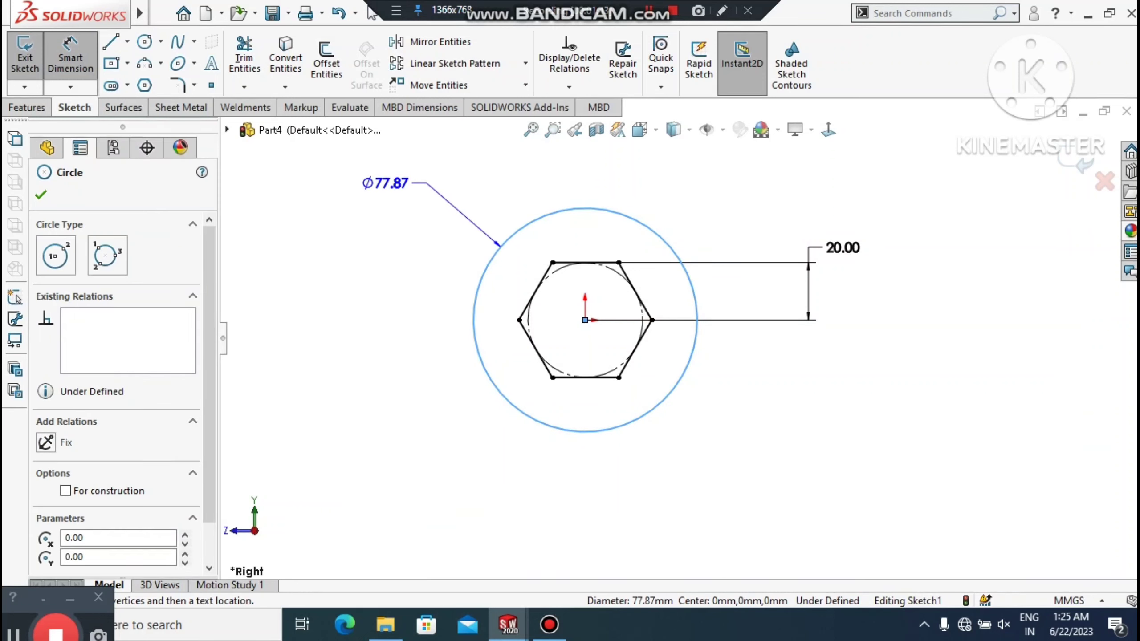
double_click(385, 182)
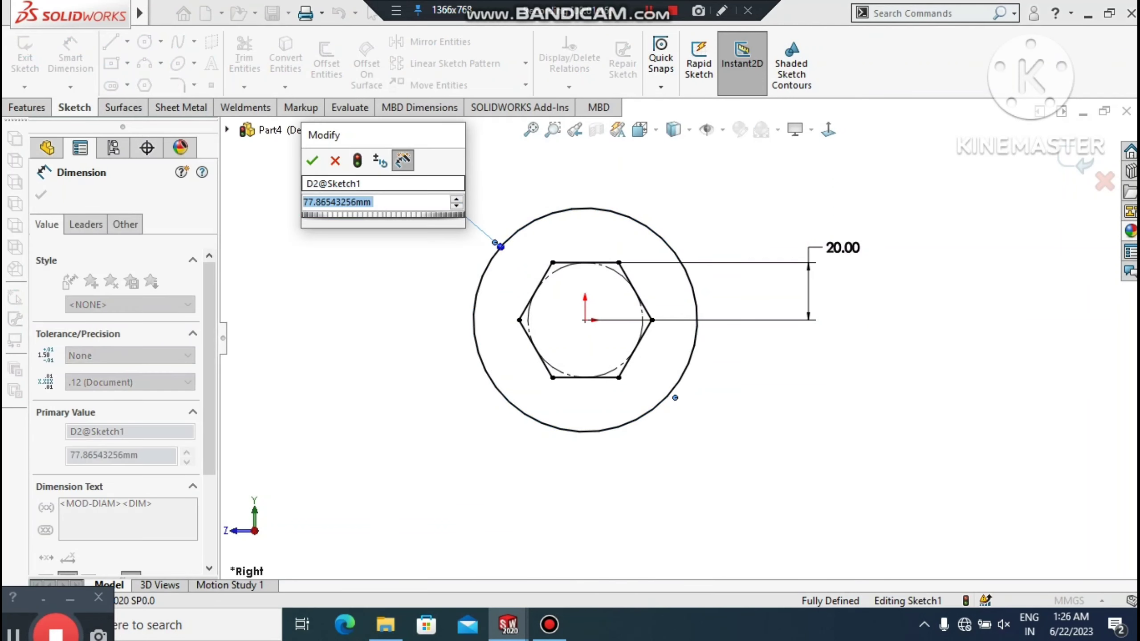
type("60")
key("Return")
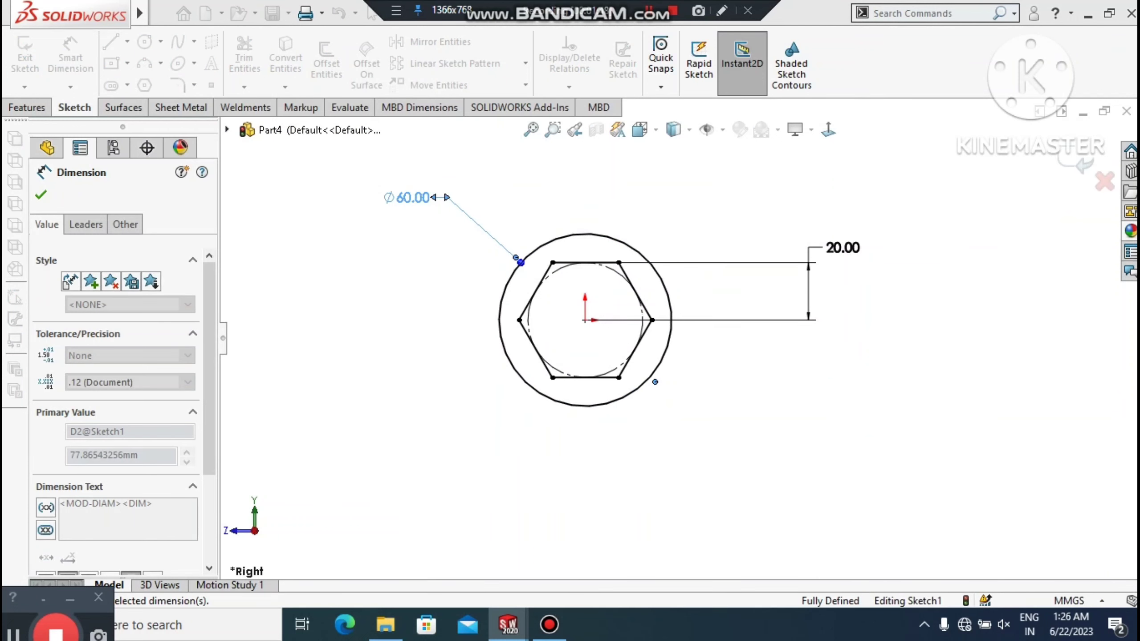
left_click(398, 334)
Draw a horizontal centerline about 186 mm long from the origin, extending past the circle away from the Z direction
scroll(679, 340, "up", 1)
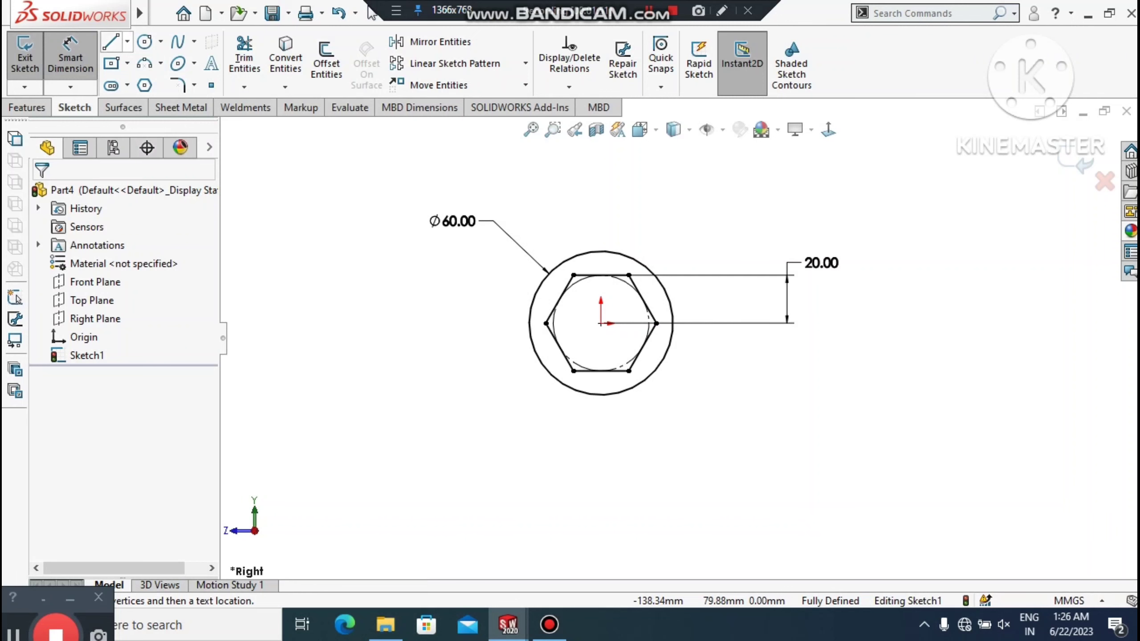
left_click(127, 41)
left_click(149, 81)
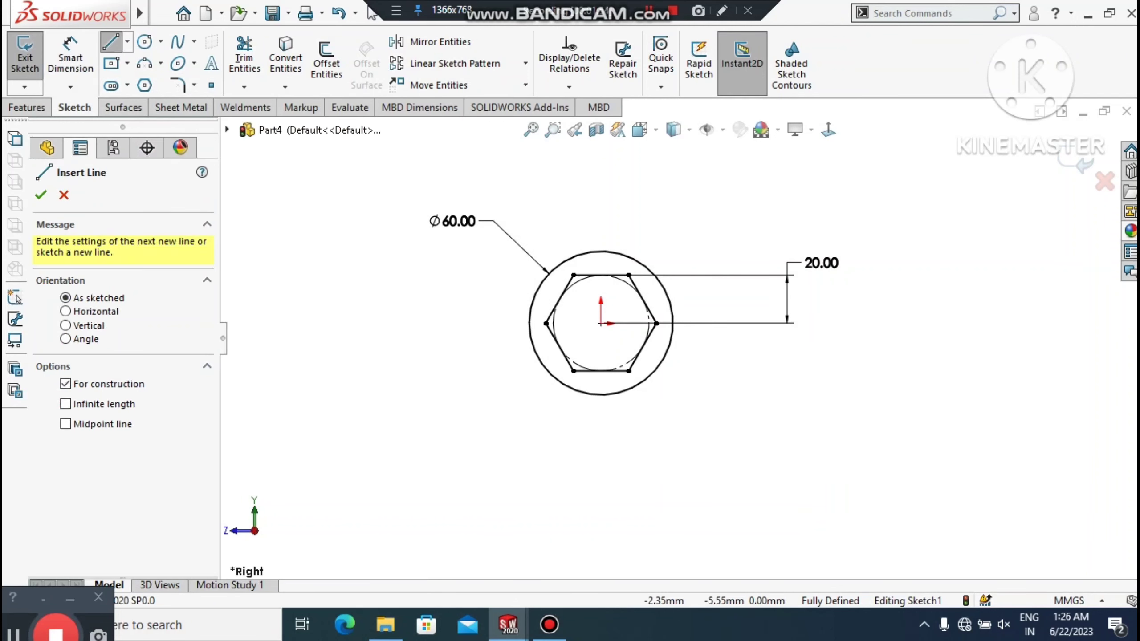
left_click(601, 323)
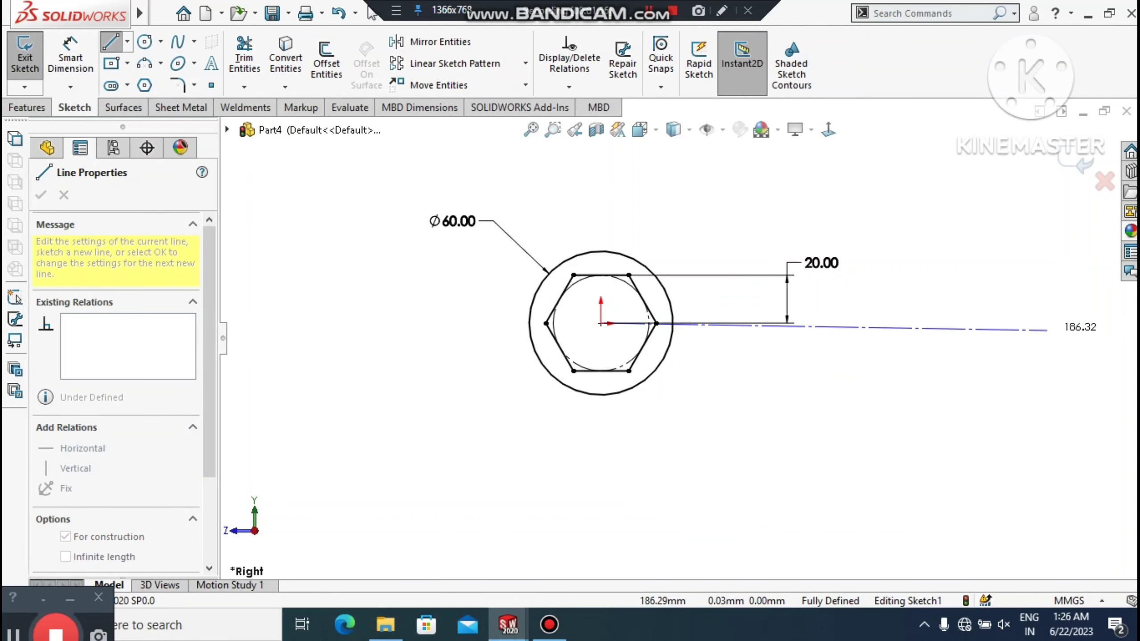
left_click(1048, 323)
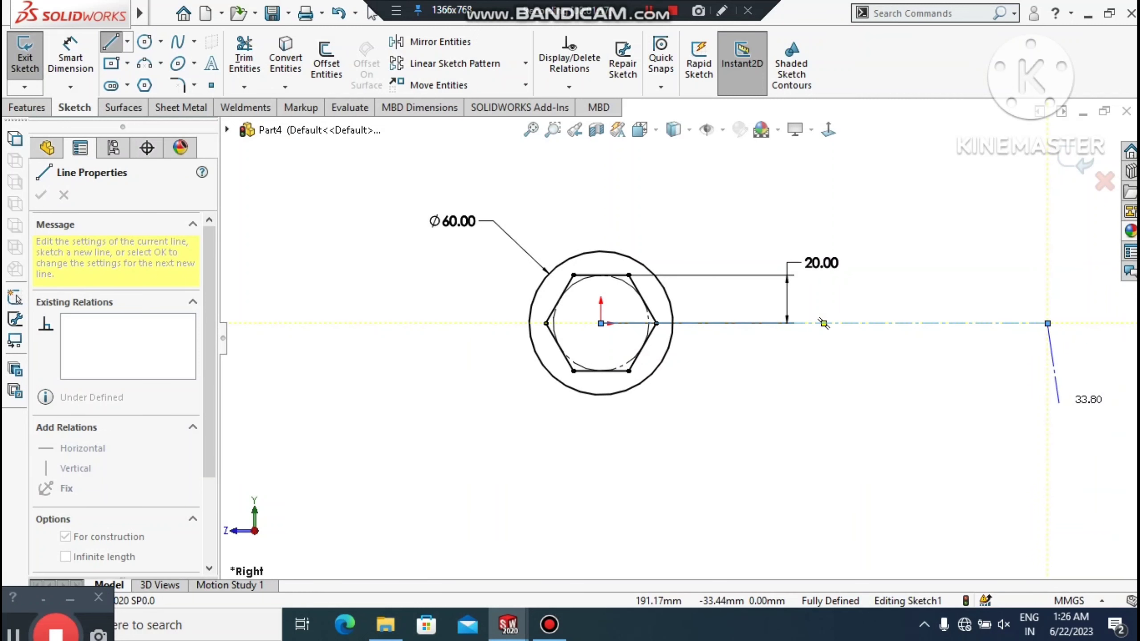
key("Escape")
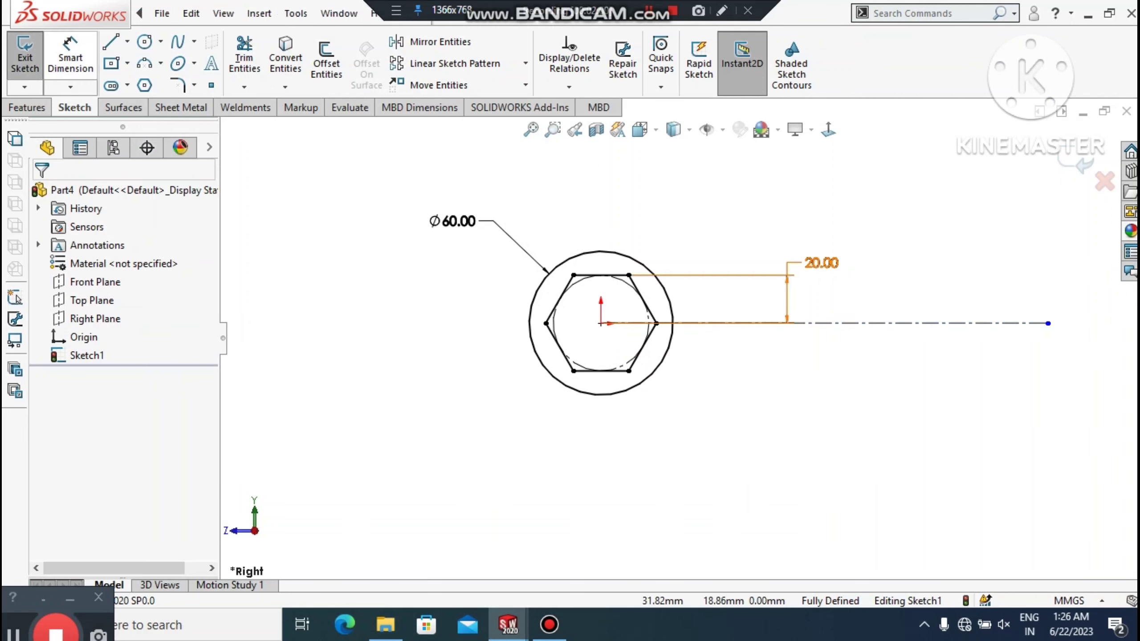
Dimension the horizontal centerline's length and set it to 129 mm
left_click(860, 323)
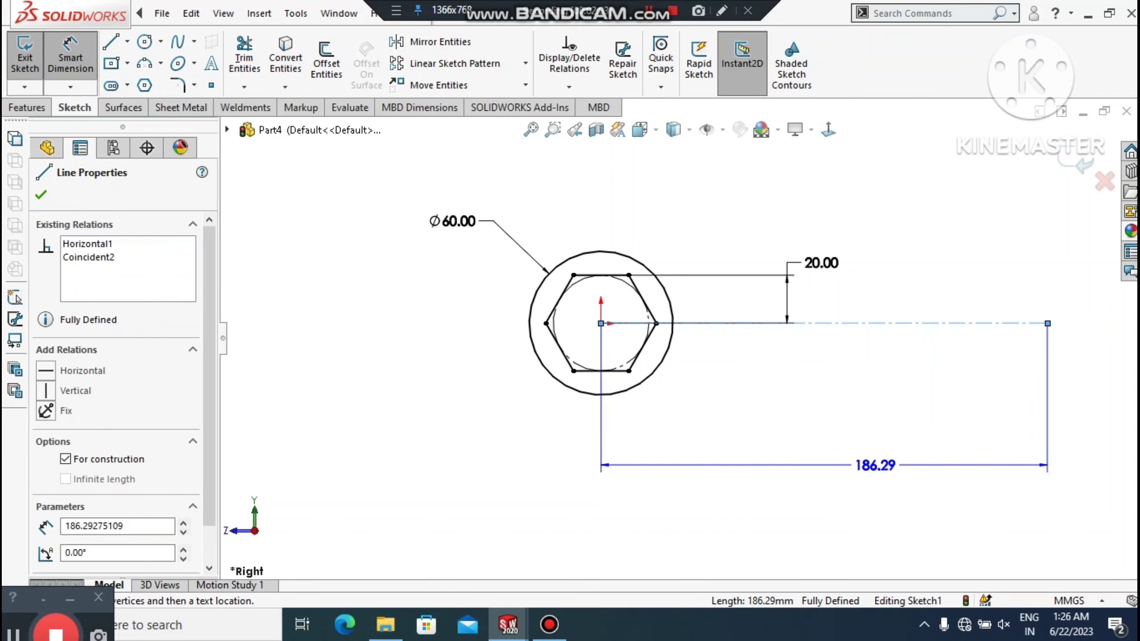
left_click(876, 466)
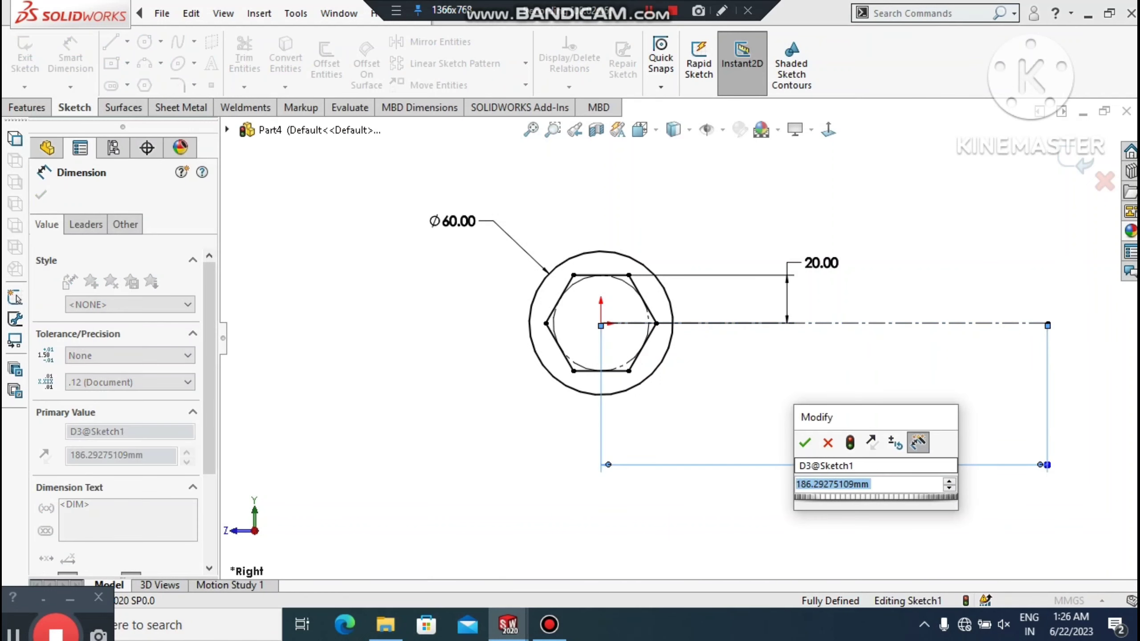
type("120")
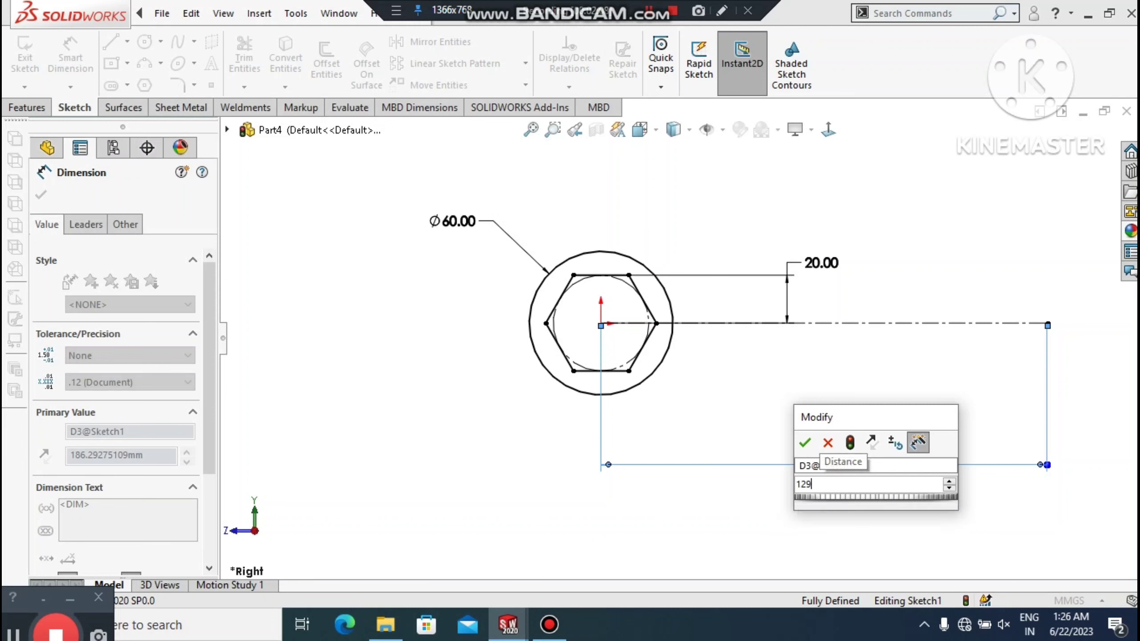
key("Return")
left_click(1049, 408)
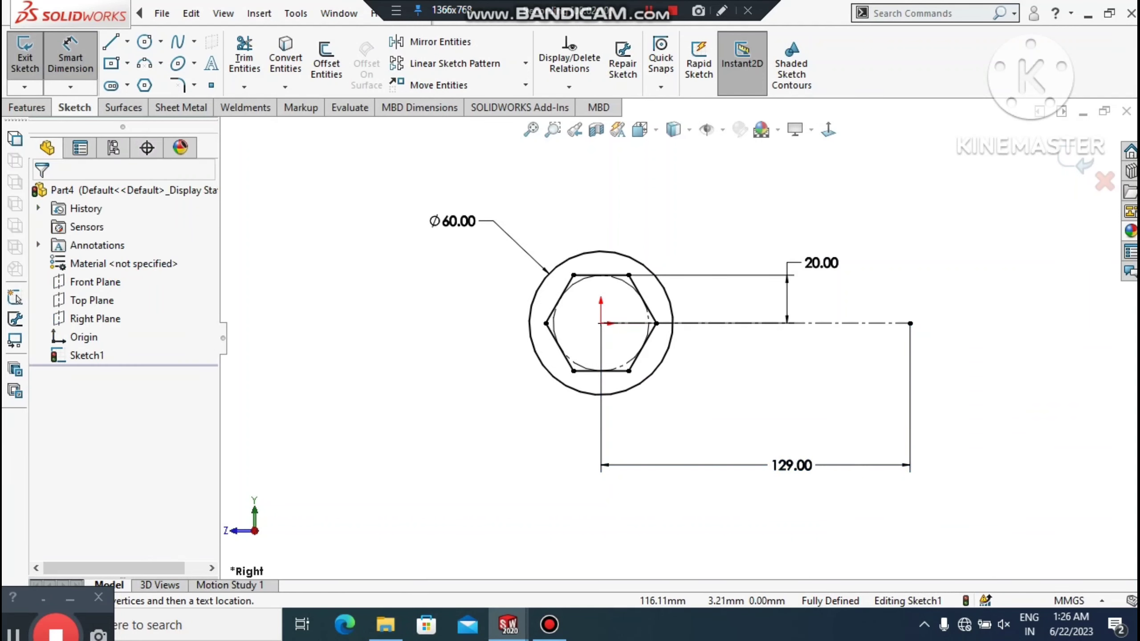
Draw a 5-sided inscribed-circle polygon centred on the centerline's free end, with one vertex about 13 mm straight above the centre
scroll(915, 313, "down", 2)
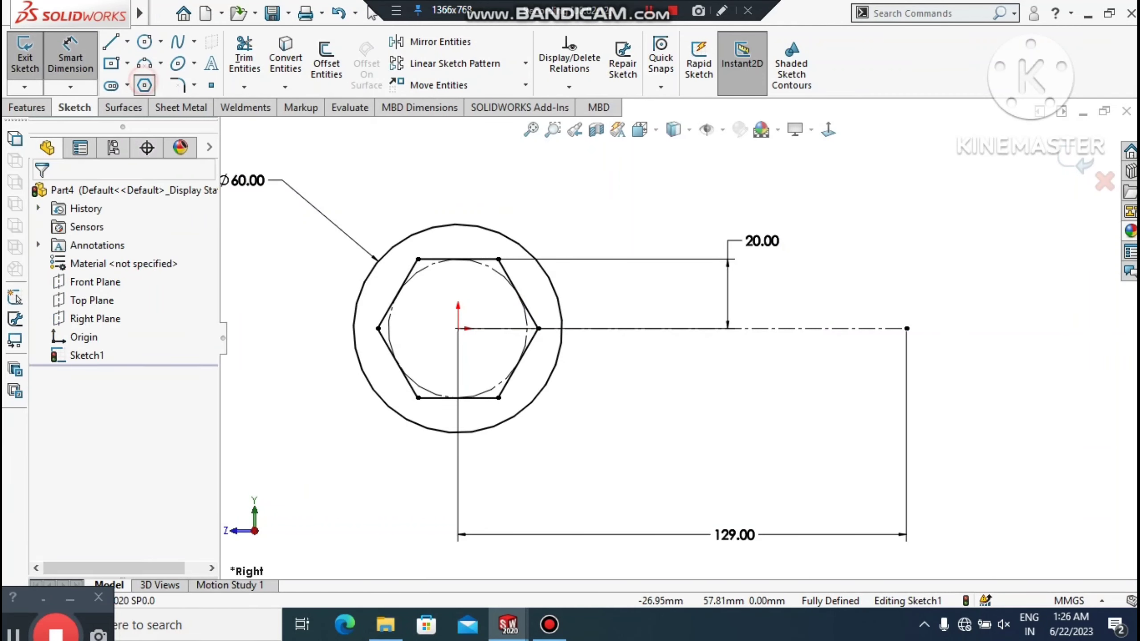
left_click(145, 85)
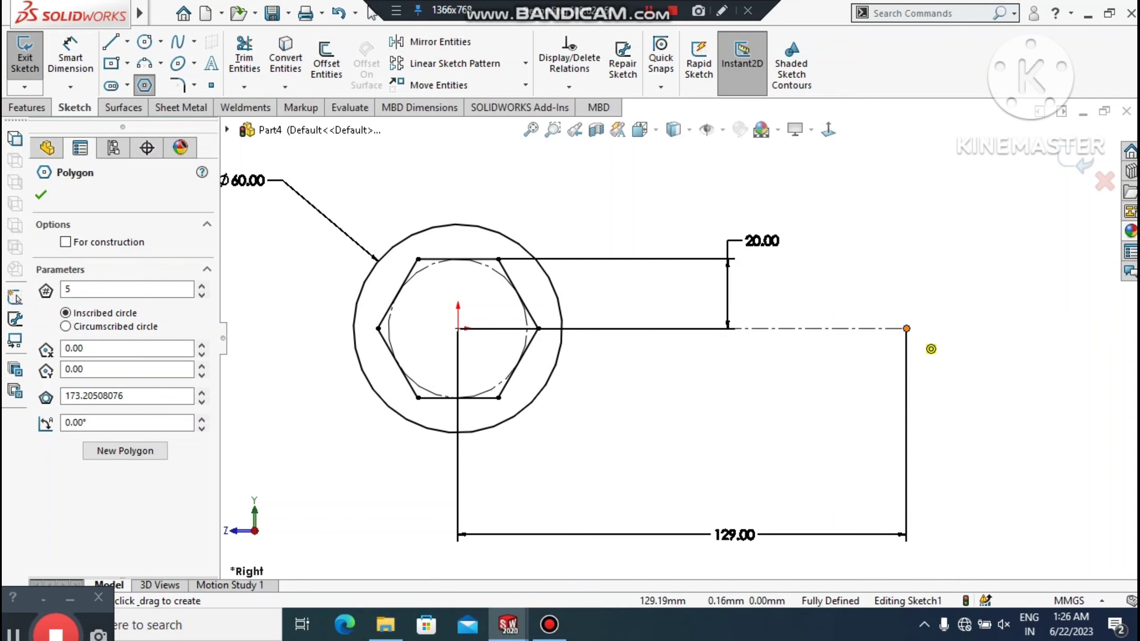
left_click_drag(907, 329, 906, 283)
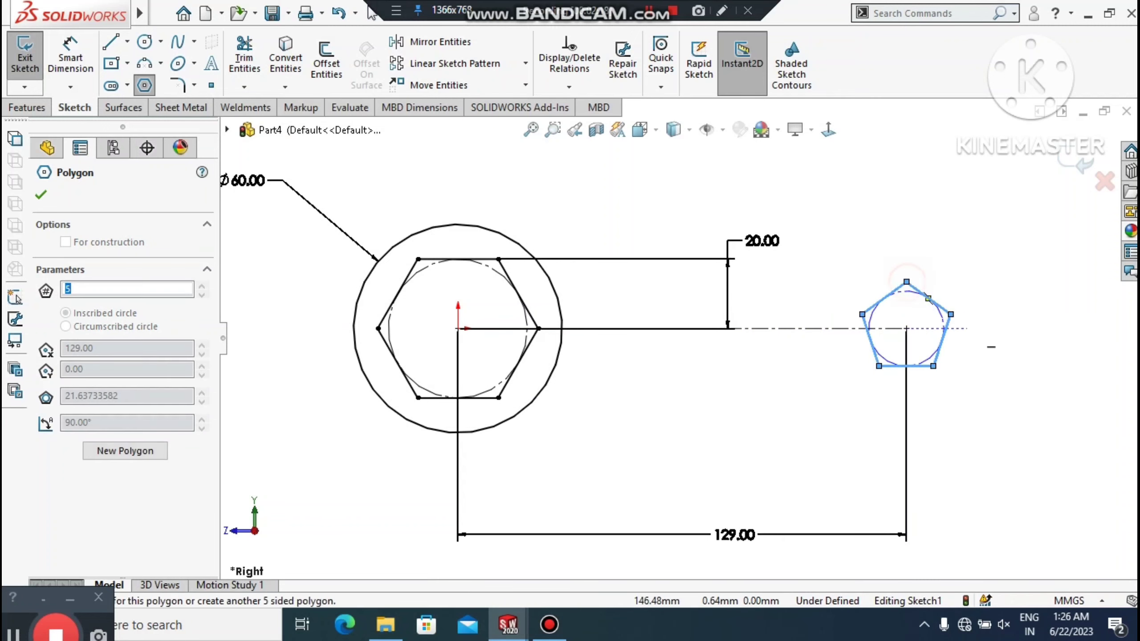
key("Escape")
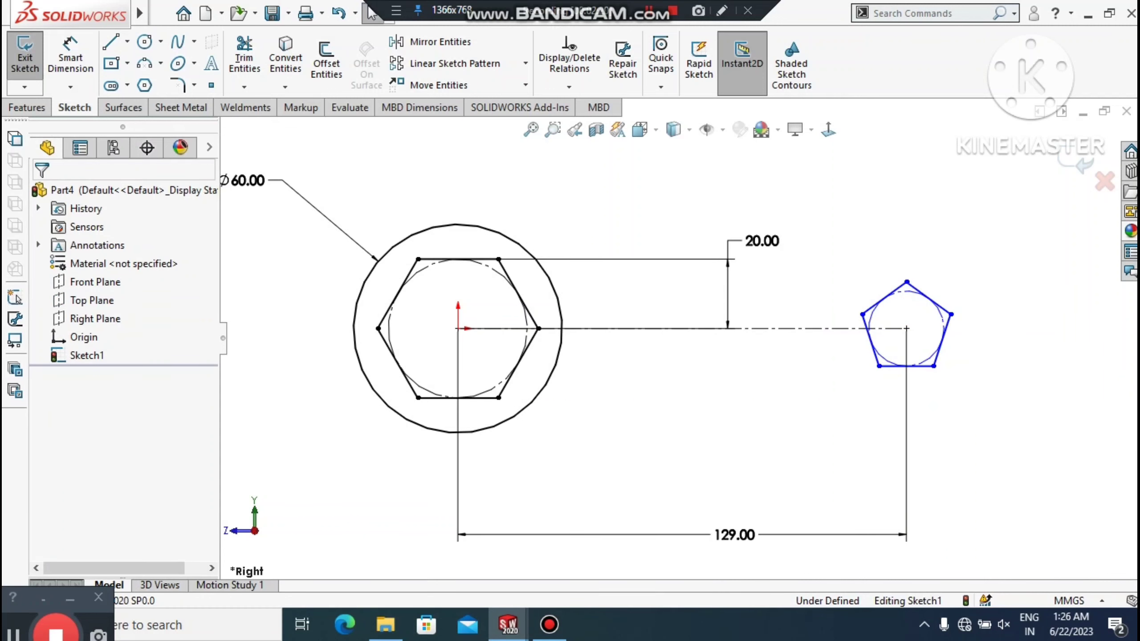
Add a horizontal relation to the pentagon's lower side
scroll(974, 386, "down", 3)
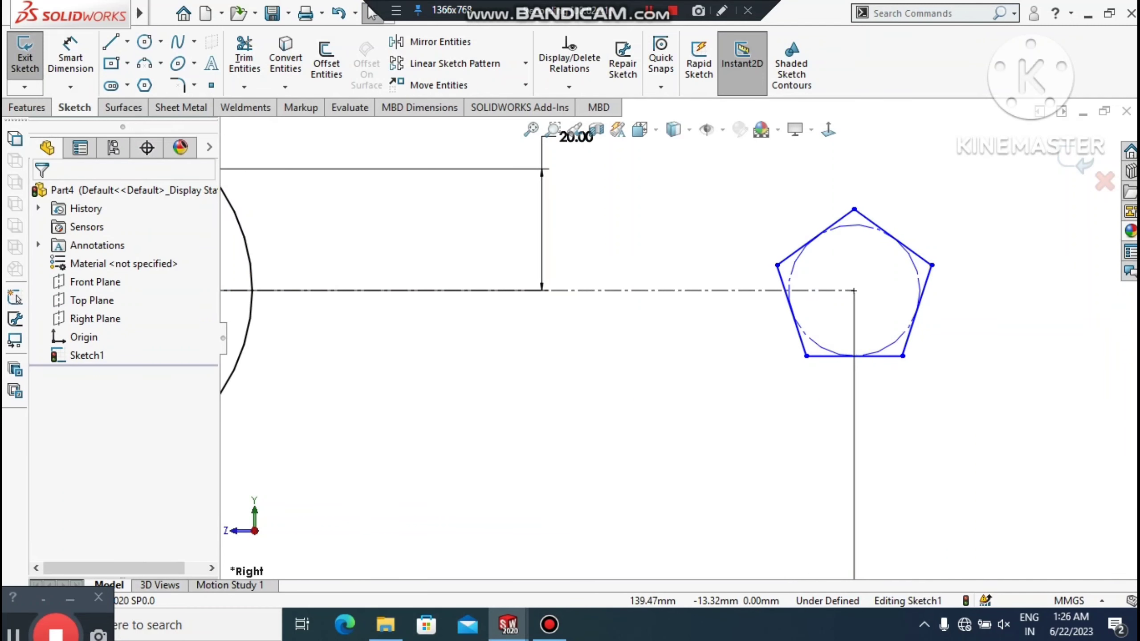
left_click(884, 357)
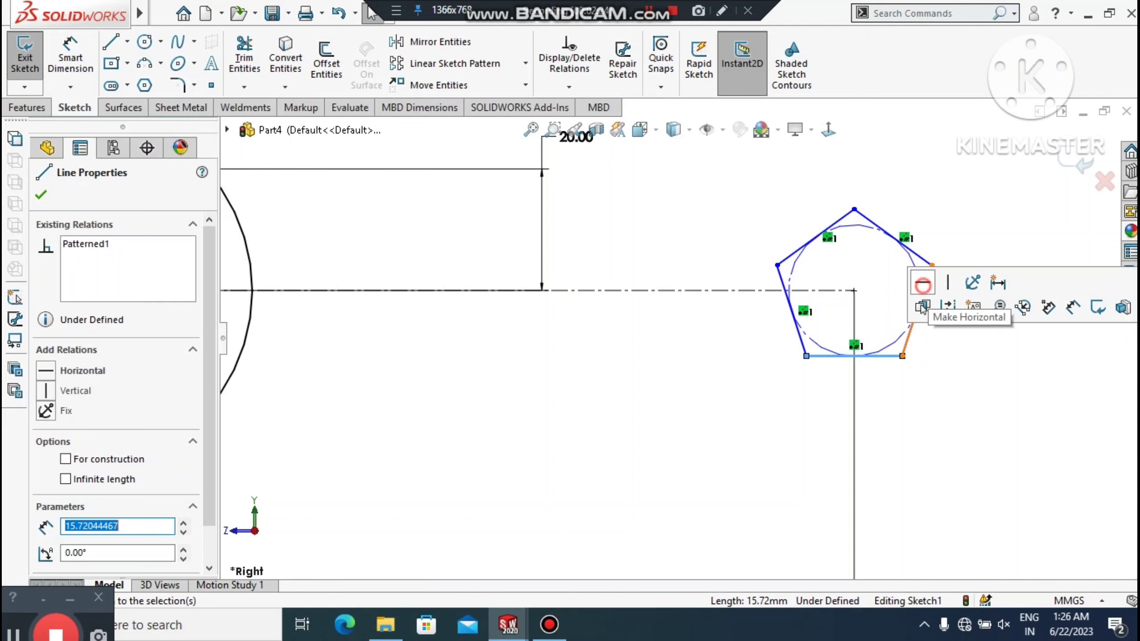
left_click(921, 308)
left_click(960, 489)
scroll(678, 339, "up", 2)
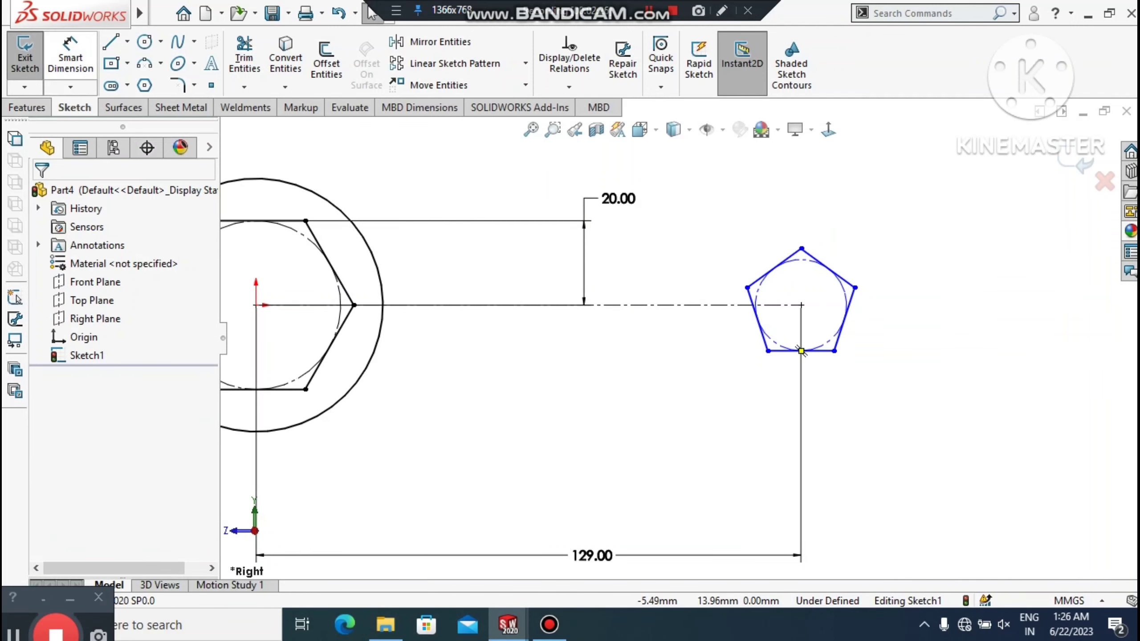
Dimension the vertical distance from the pentagon's centre to its upper vertex and set it to 15 mm
right_click_drag(801, 351, 804, 299)
left_click(801, 305)
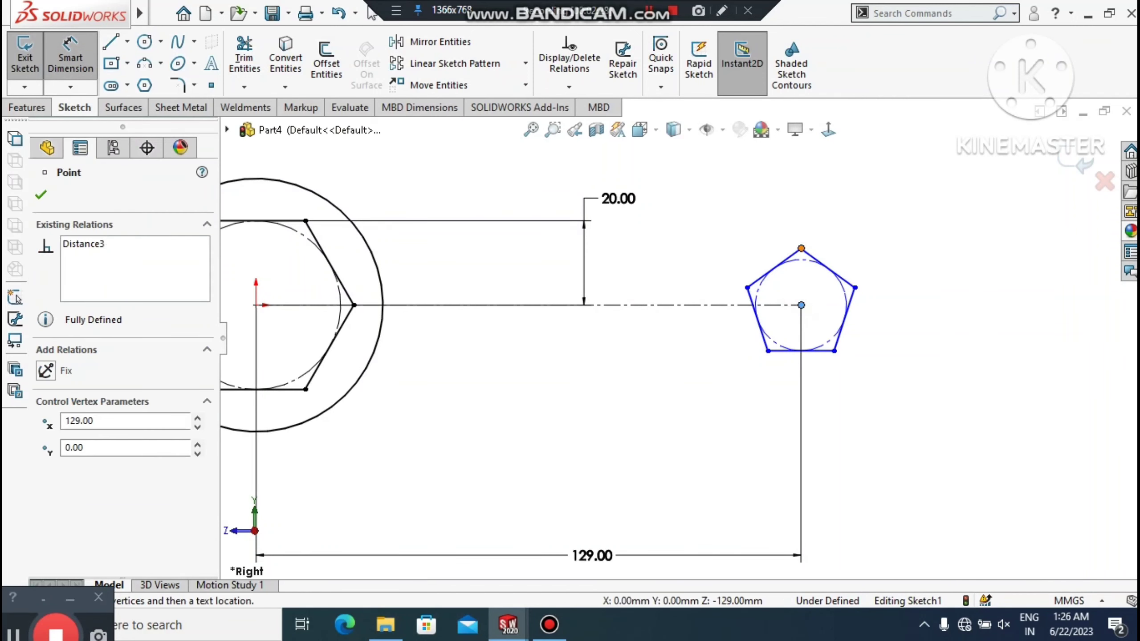
left_click(802, 249)
left_click(1001, 224)
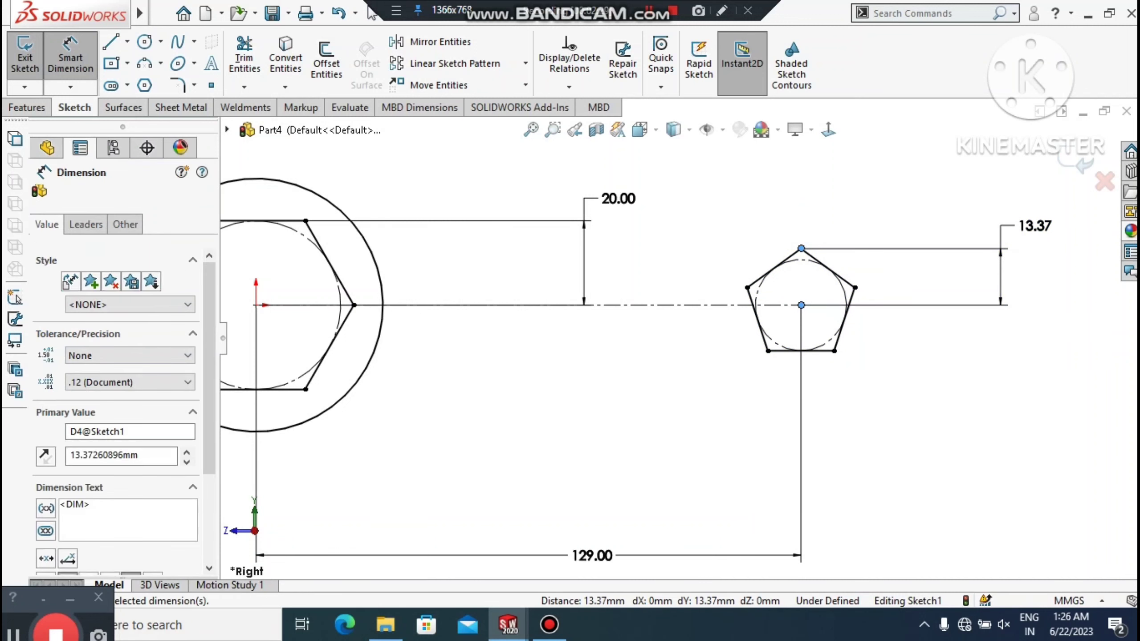
type("15")
key("Return")
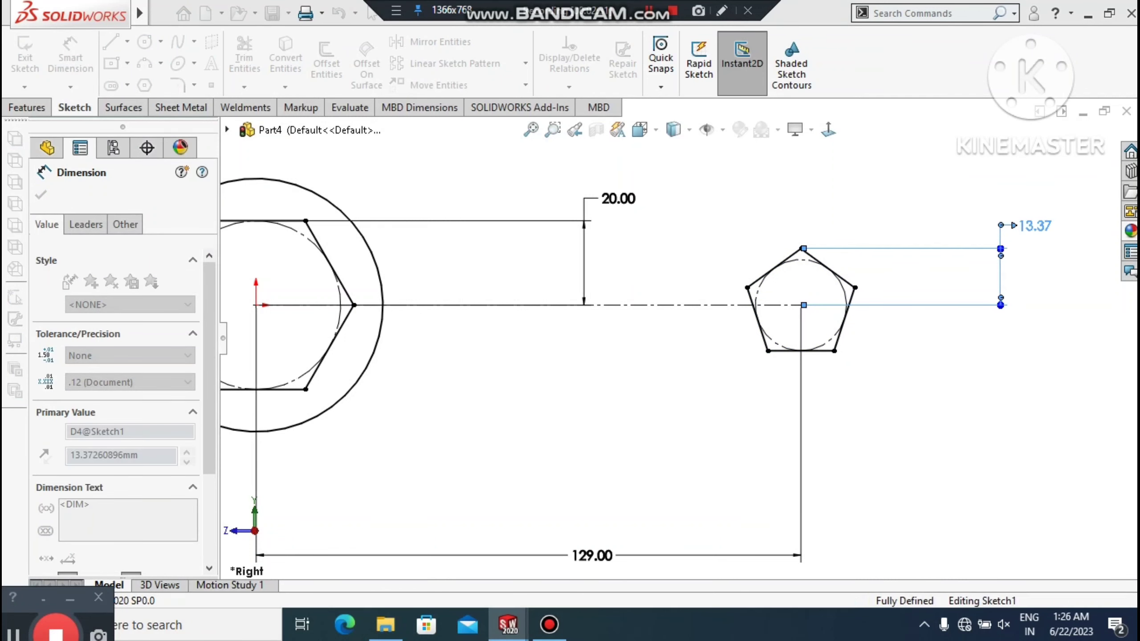
left_click(974, 412)
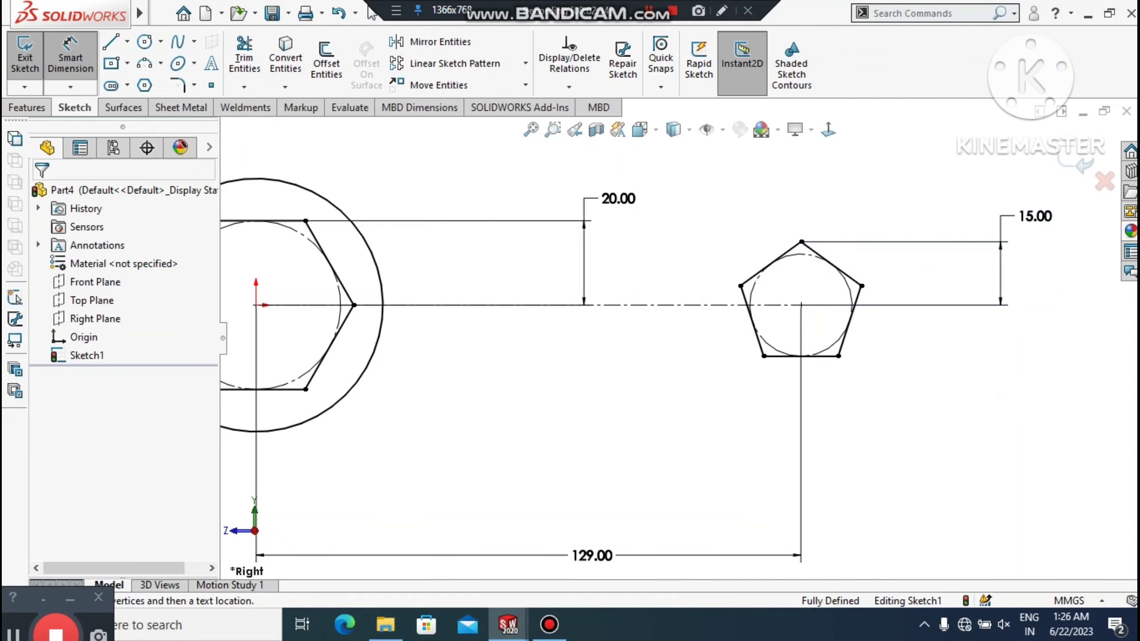
Sketch a circle about 49 mm in diameter around the pentagon, centred on the centerline's endpoint
key("f")
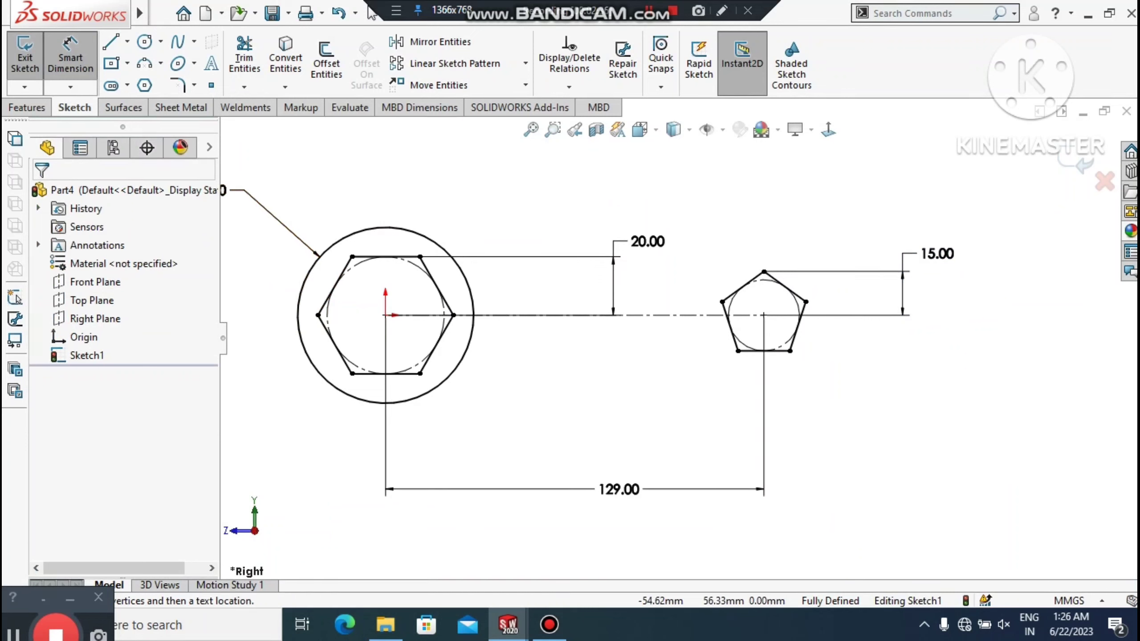
left_click(145, 41)
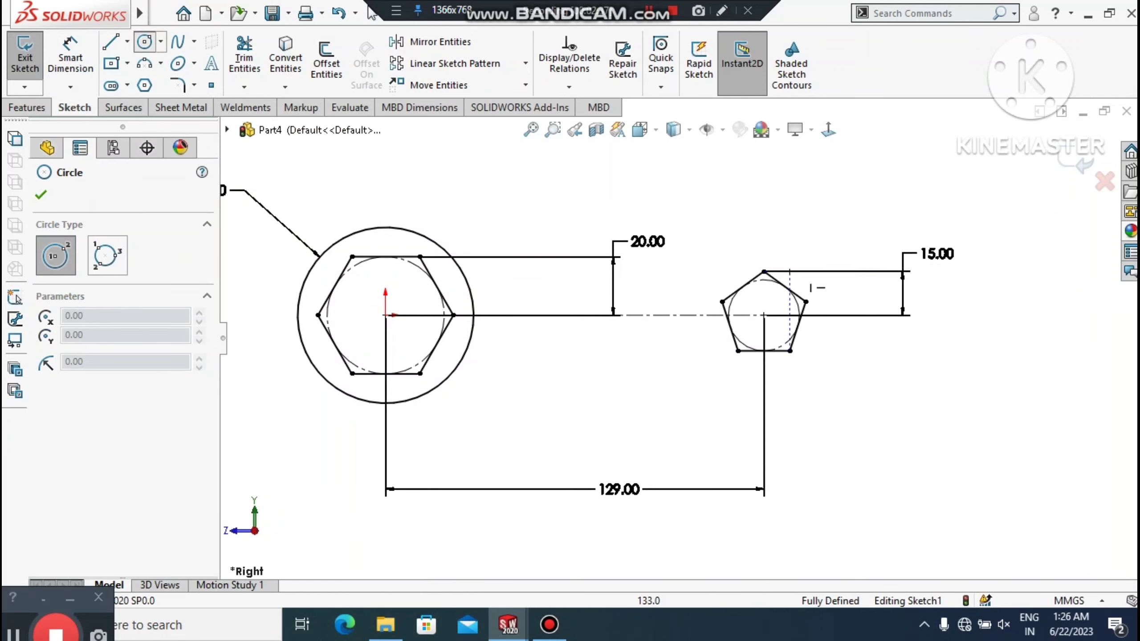
left_click(763, 316)
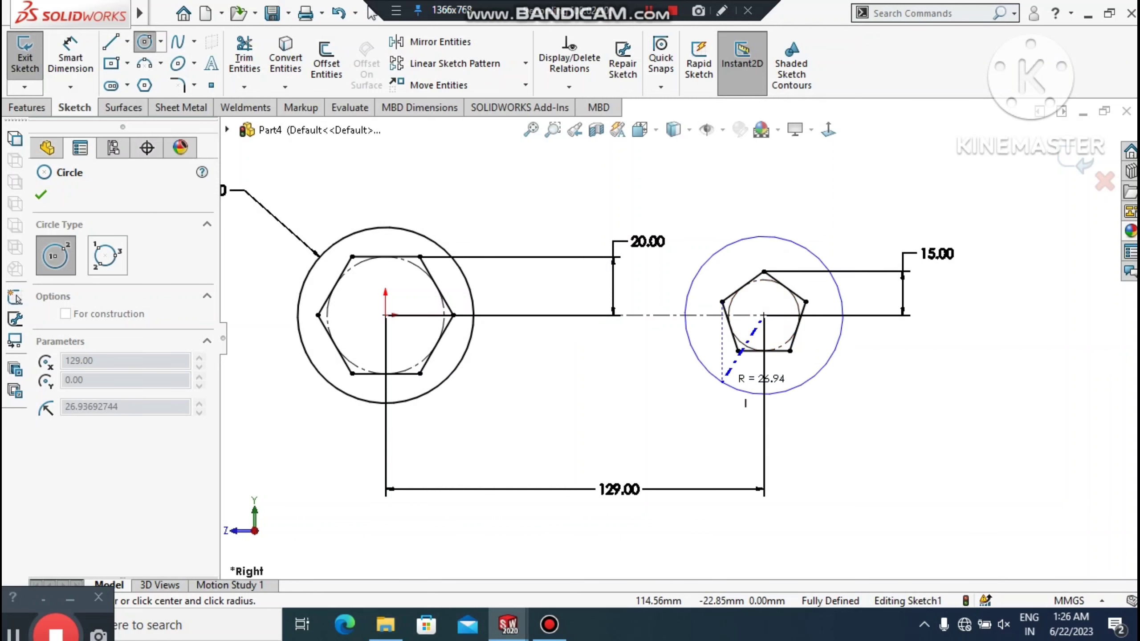
left_click(722, 378)
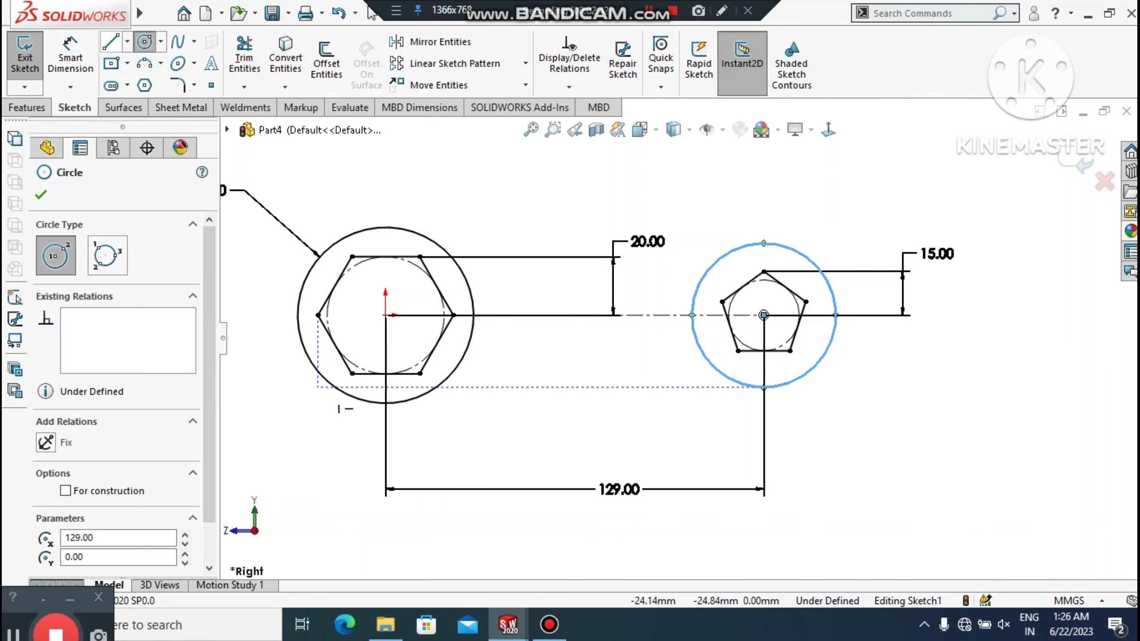
Dimension the diameter of the circle around the pentagon and set it to 40 mm
left_click(70, 57)
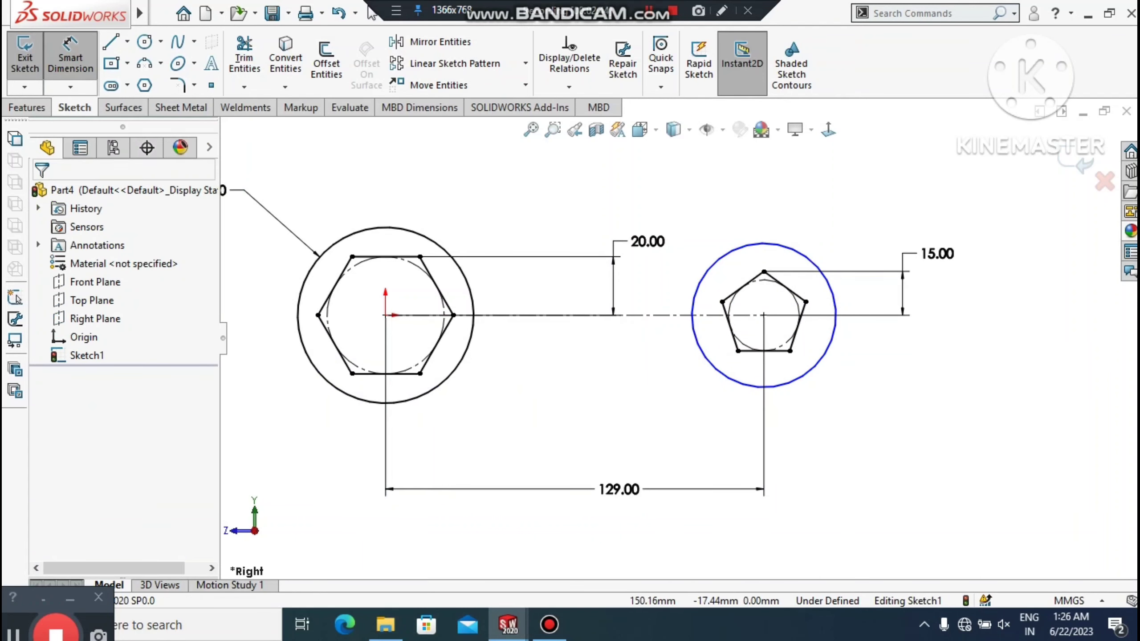
left_click(827, 358)
left_click(947, 434)
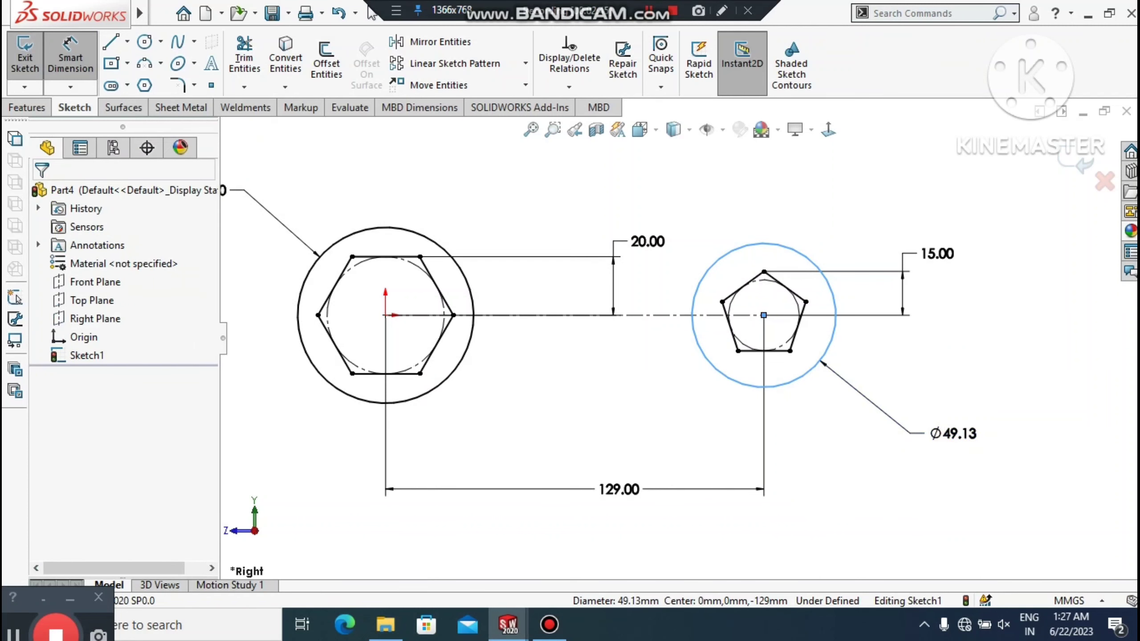
type("4")
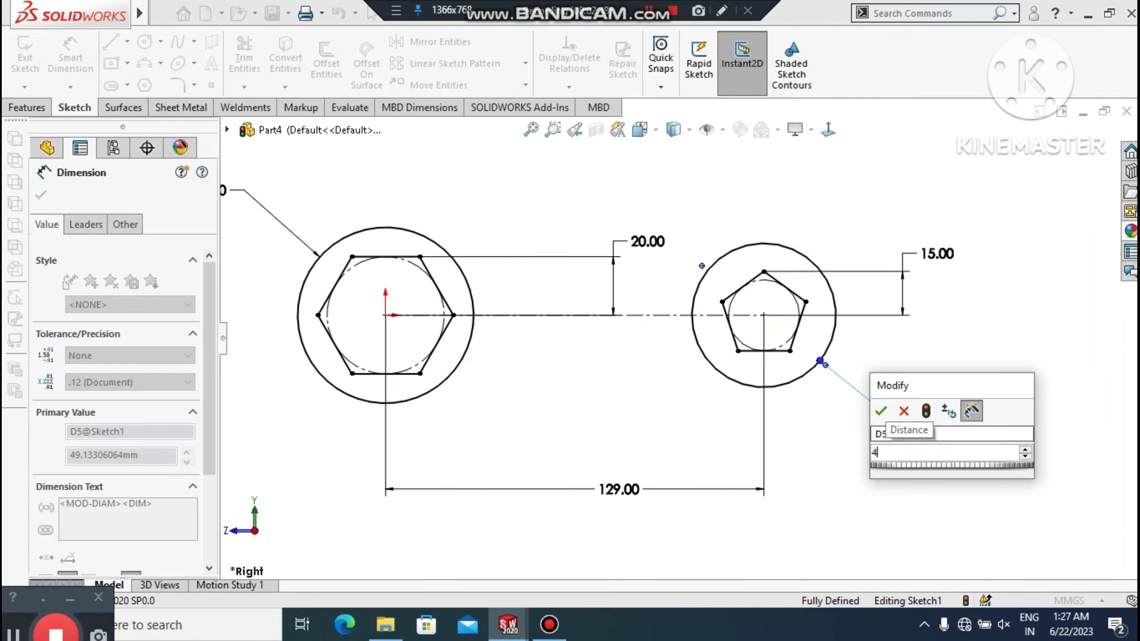
type("0")
key("Return")
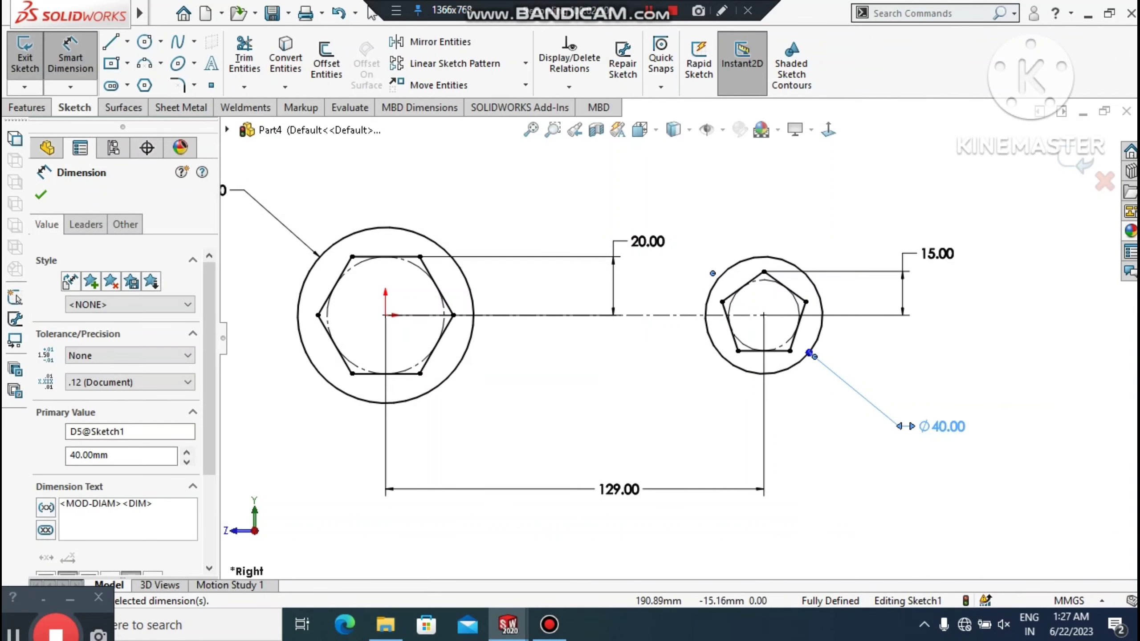
key("Escape")
scroll(288, 219, "down", 2)
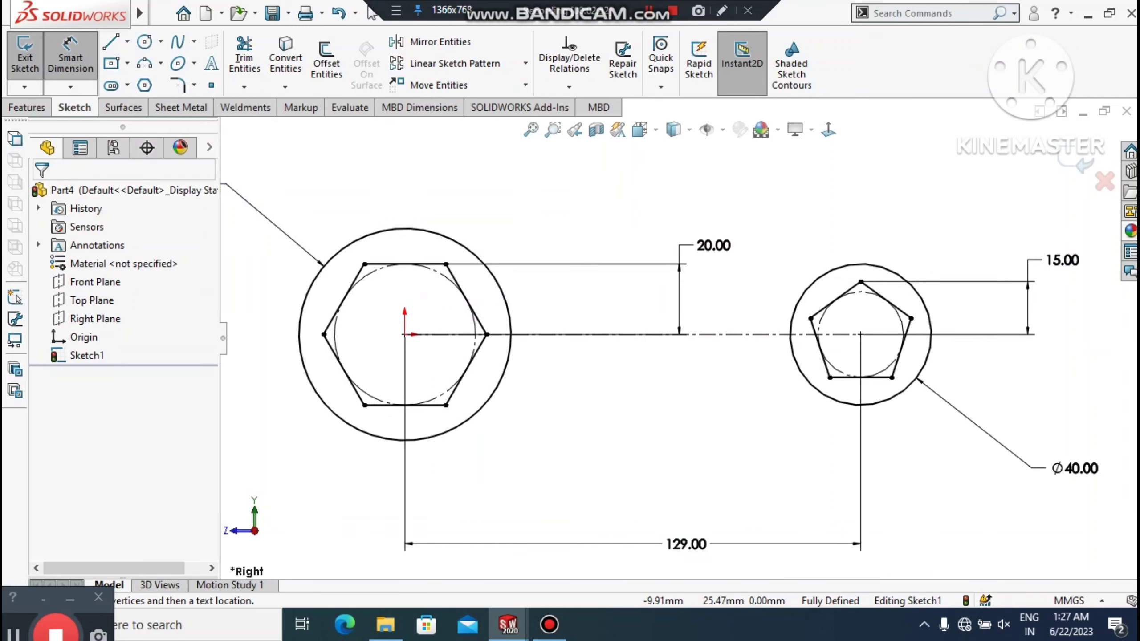
left_click(110, 42)
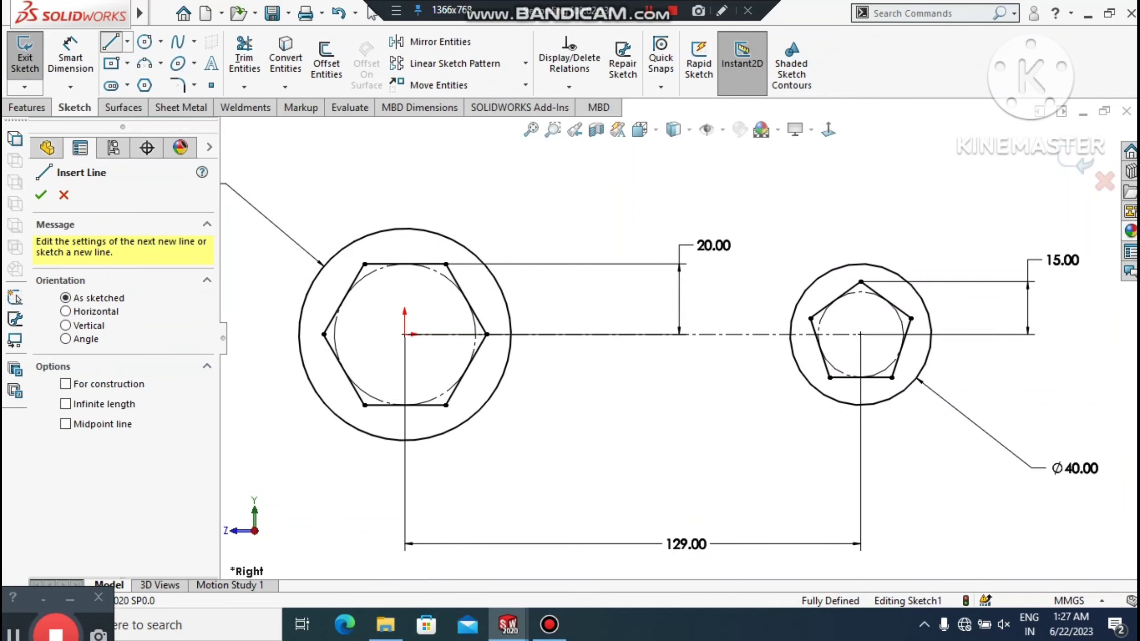
left_click(503, 300)
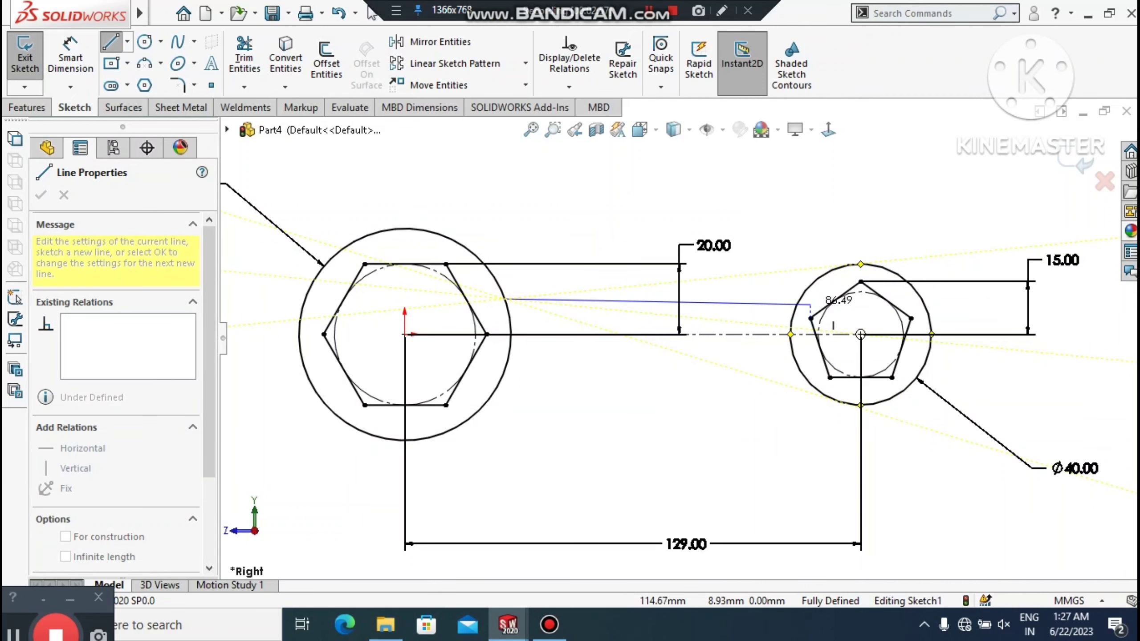
key("Escape")
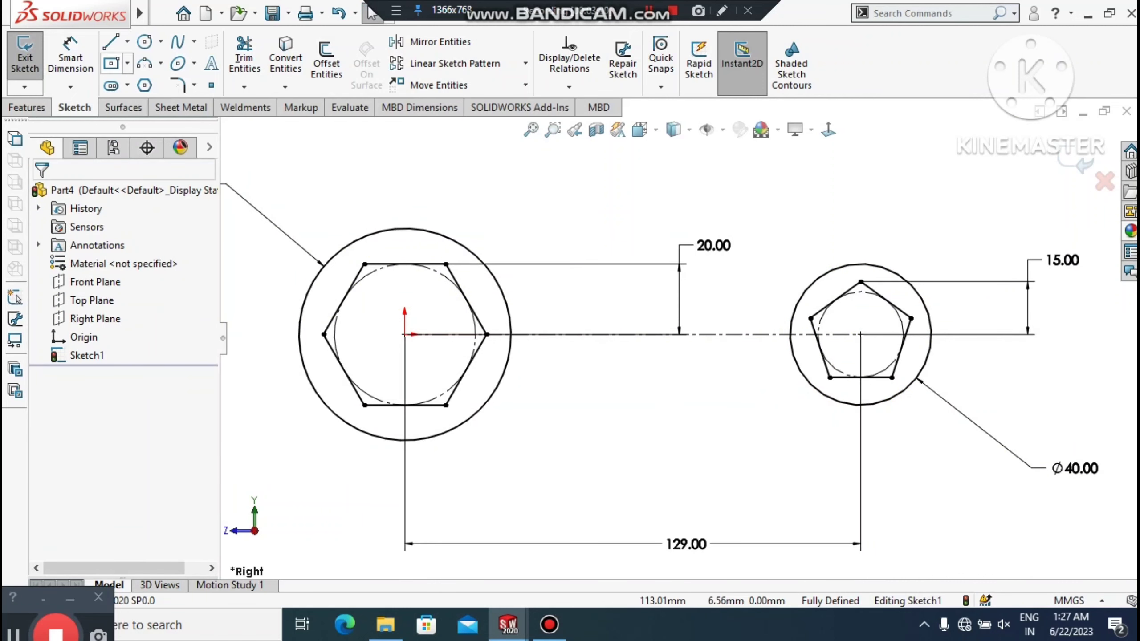
Draw a horizontal line about 86 mm long above the centerline, from just inside the hexagon's outer circle to just inside the pentagon's
left_click(111, 41)
scroll(860, 284, "down", 2)
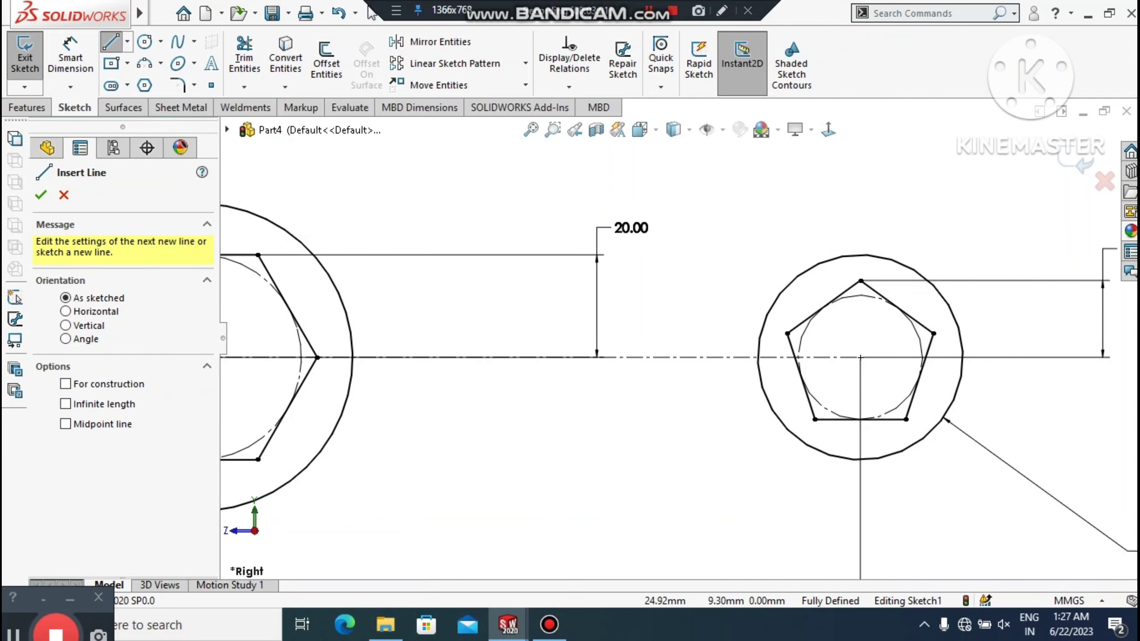
left_click(337, 309)
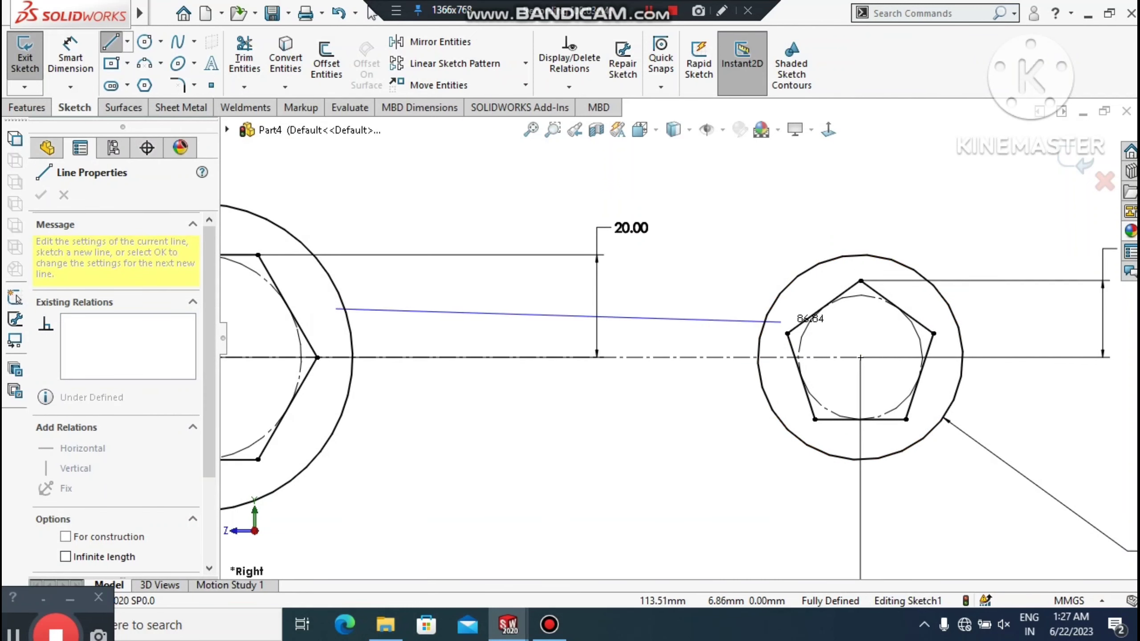
left_click(780, 309)
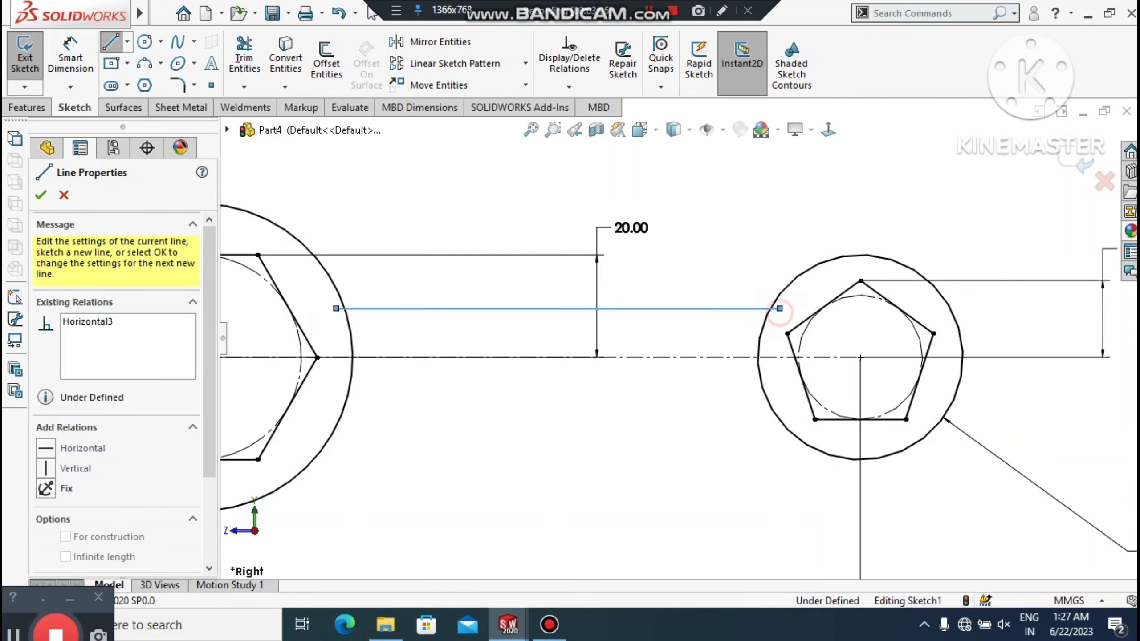
key("Escape")
key("Escape")
left_click(498, 309)
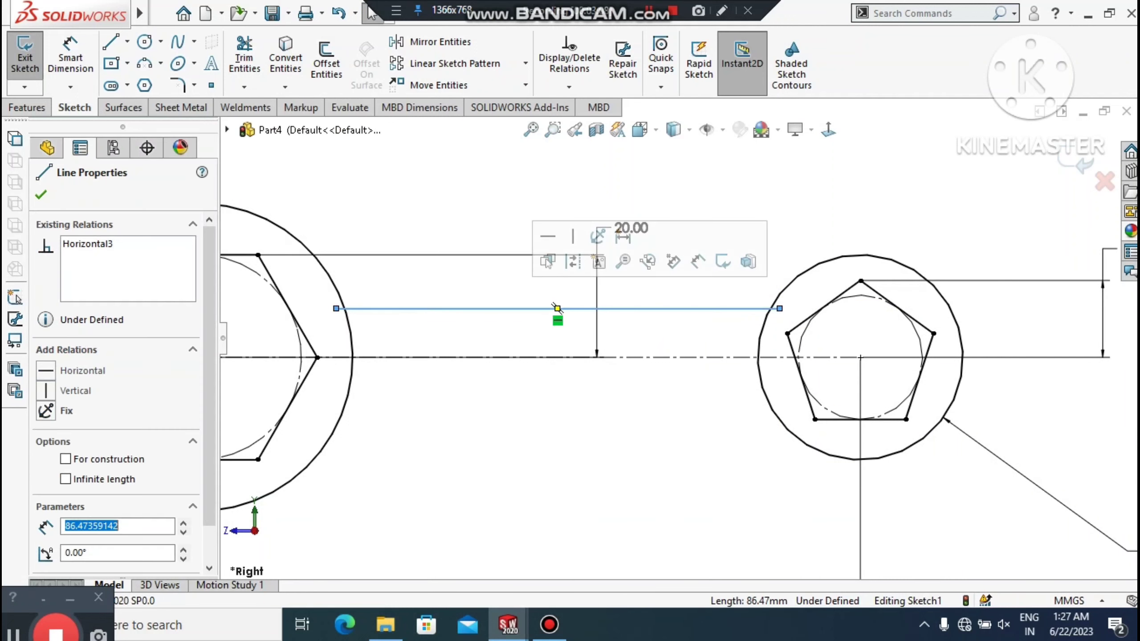
key("Escape")
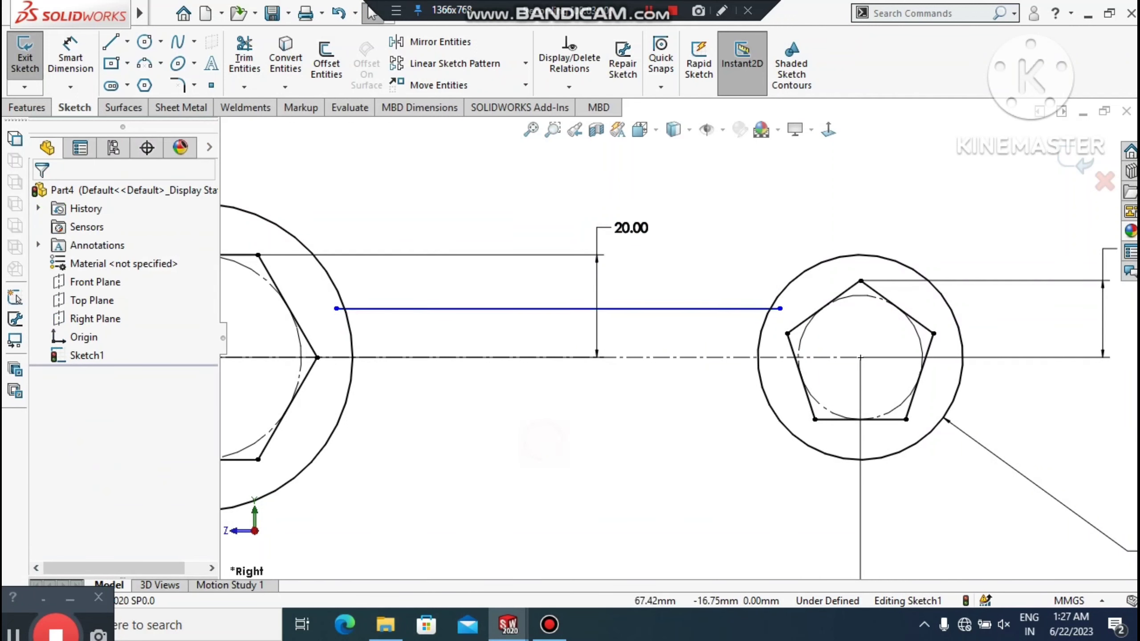
Dimension the upper handle line's doubled distance across the centerline and set it to 10 mm
scroll(676, 337, "up", 3)
left_click(68, 63)
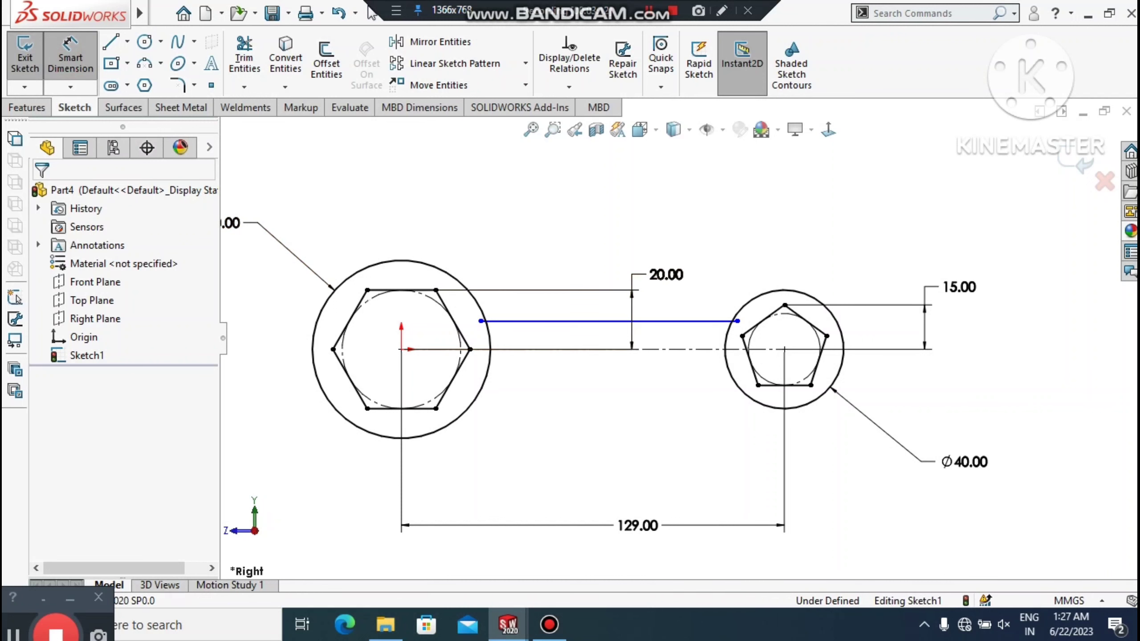
left_click(595, 349)
left_click(597, 322)
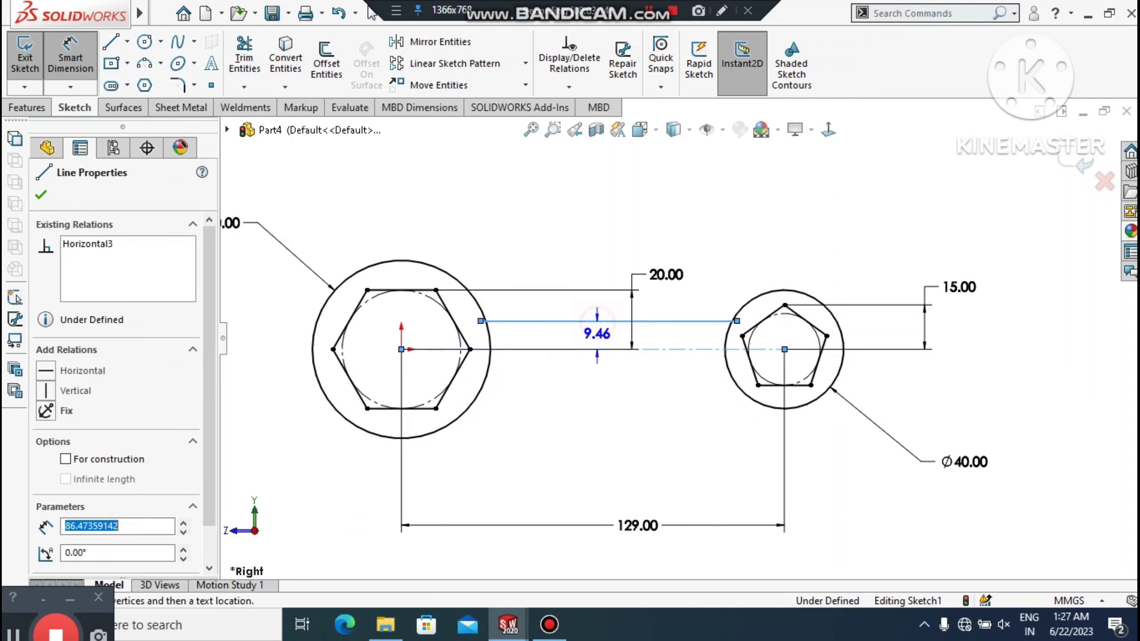
left_click(614, 401)
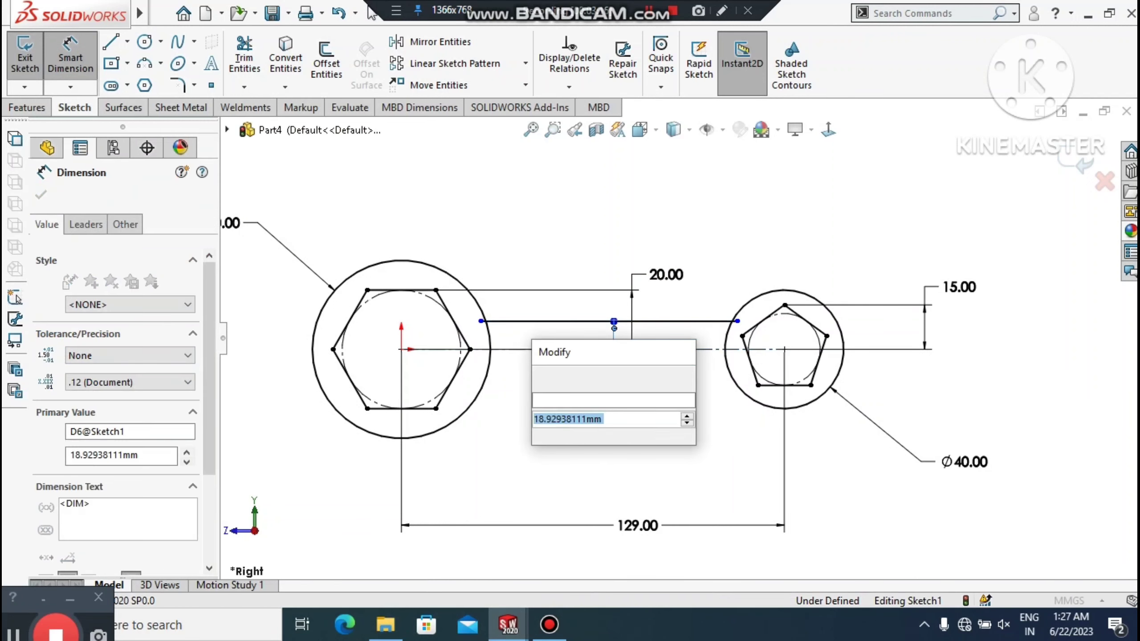
type("10")
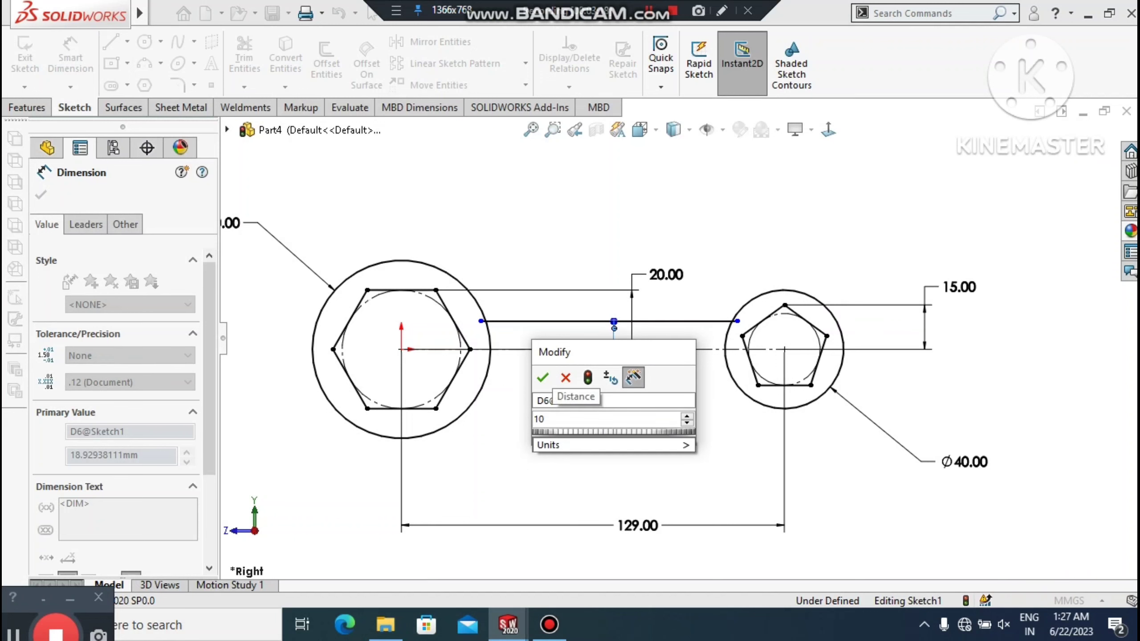
key("Return")
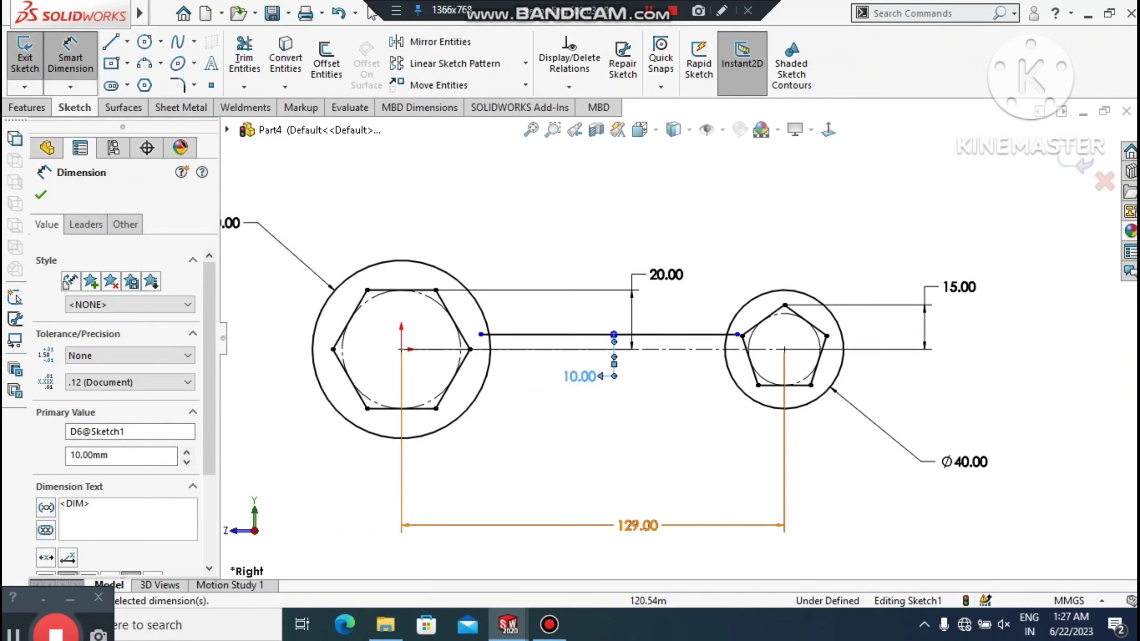
left_click(667, 453)
scroll(558, 407, "down", 3)
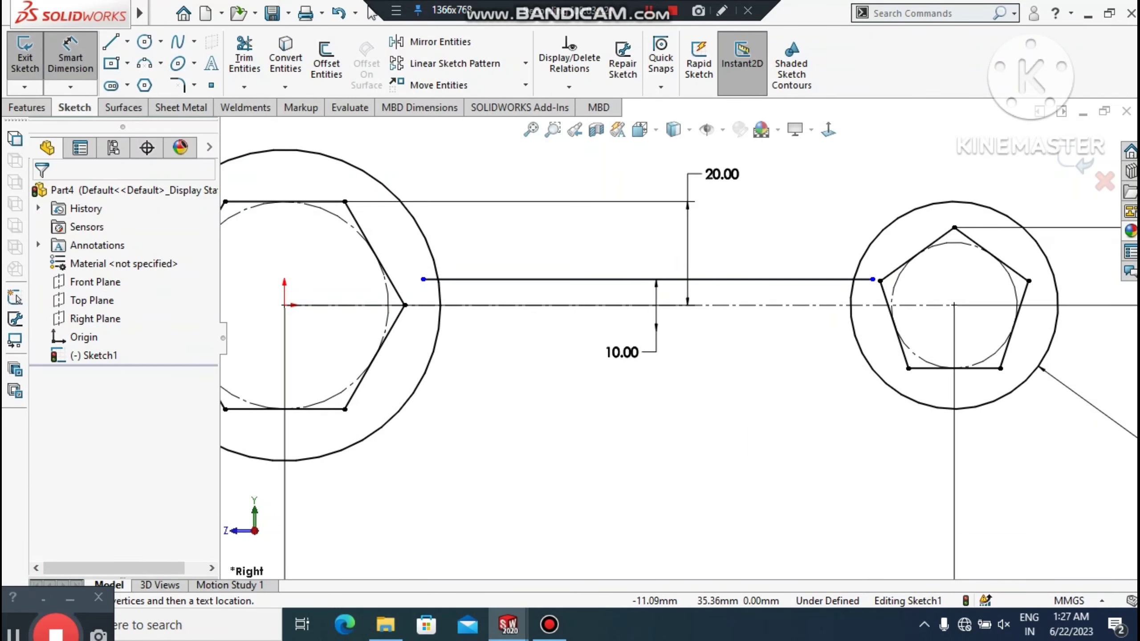
Mirror the upper handle line about the centerline, keeping the original
left_click(440, 41)
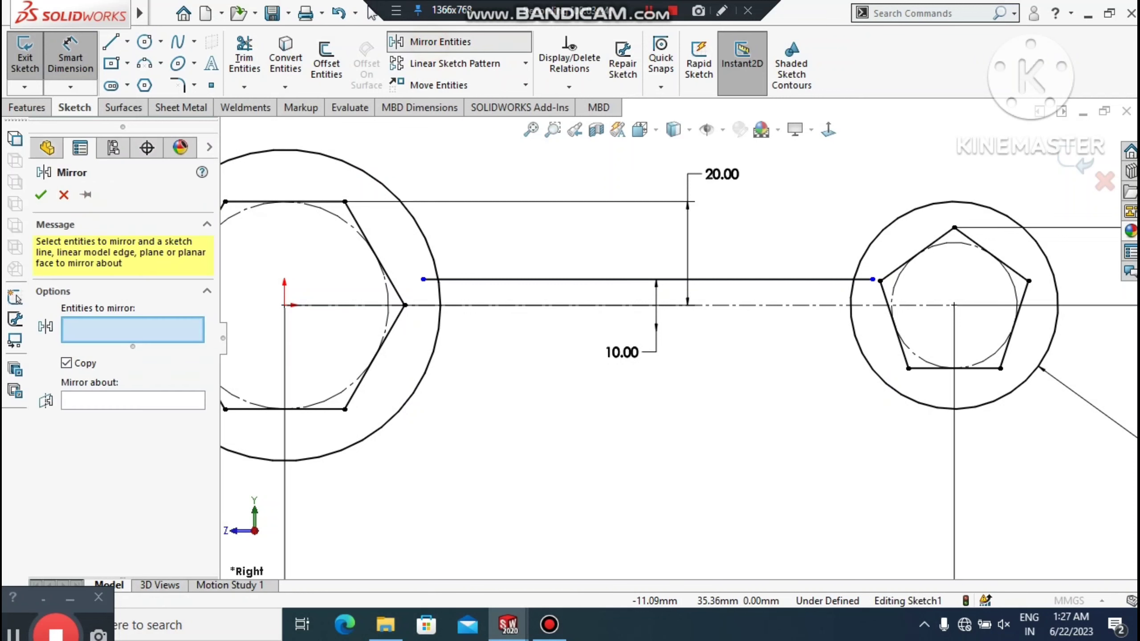
left_click(562, 279)
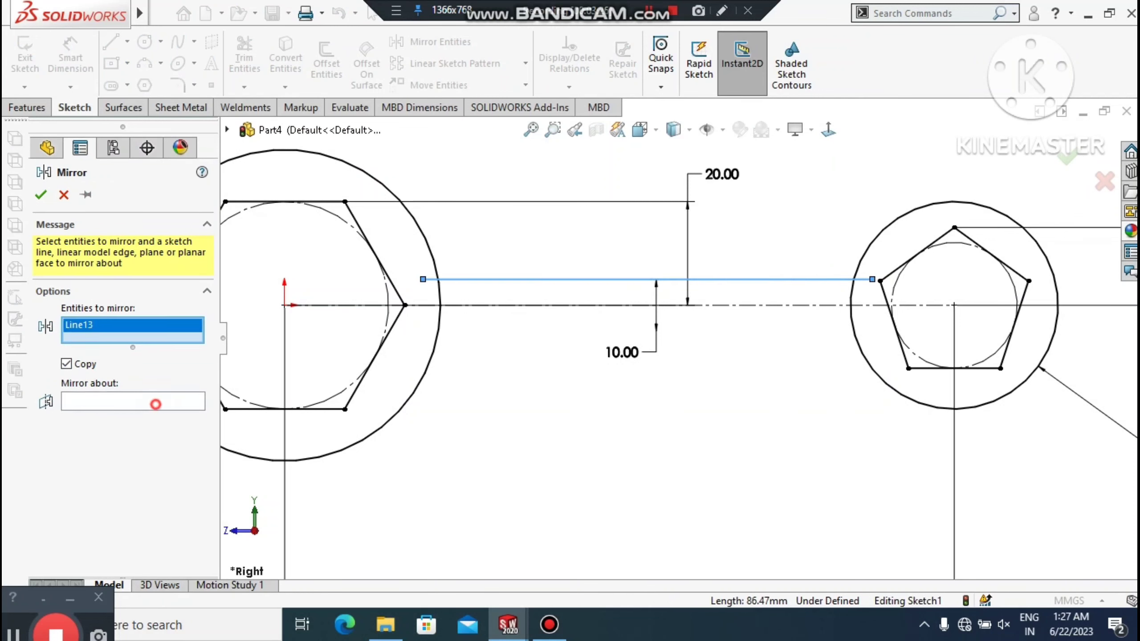
left_click(167, 400)
left_click(758, 305)
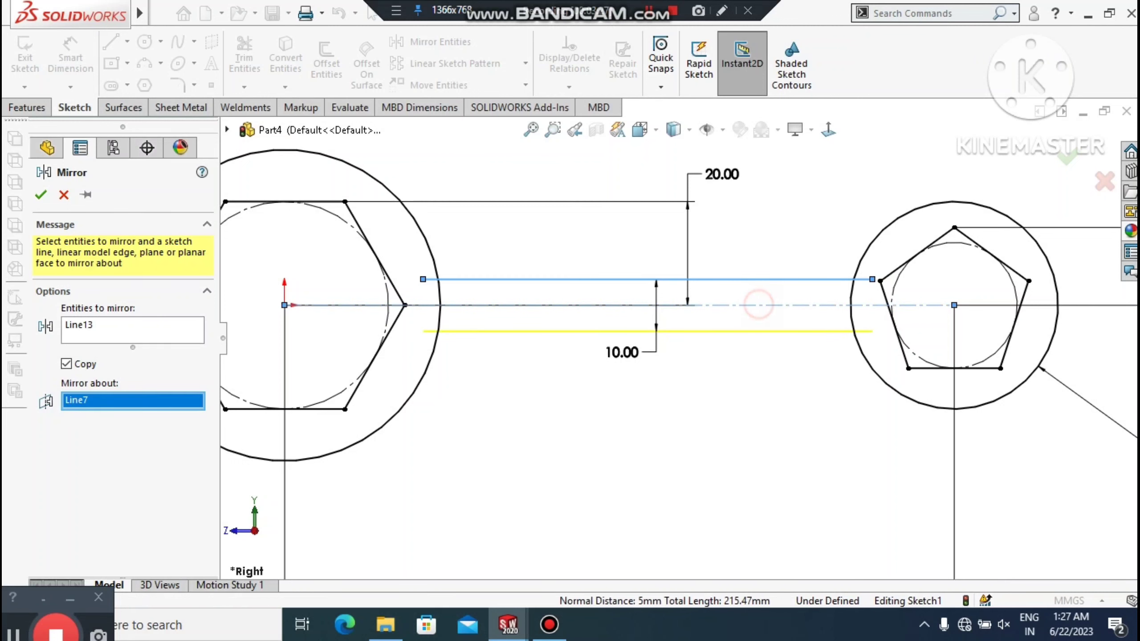
left_click(36, 192)
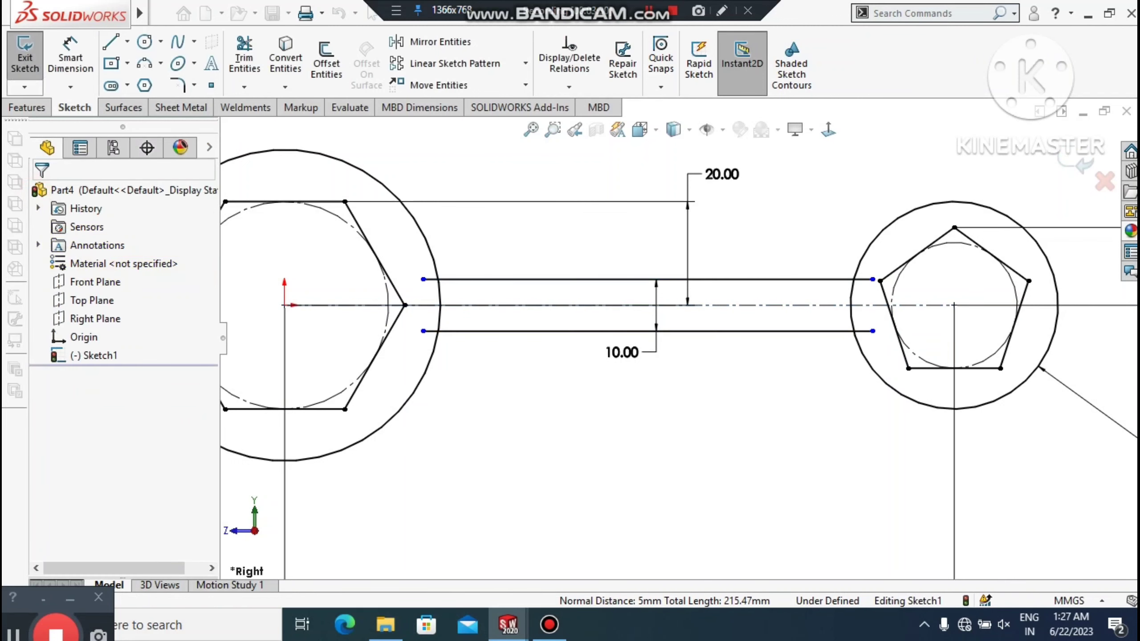
Try to dimension the distance from the centerline to the upper handle line, and delete the mirrored lower line
scroll(680, 338, "up", 2)
scroll(545, 246, "down", 1)
scroll(546, 247, "down", 1)
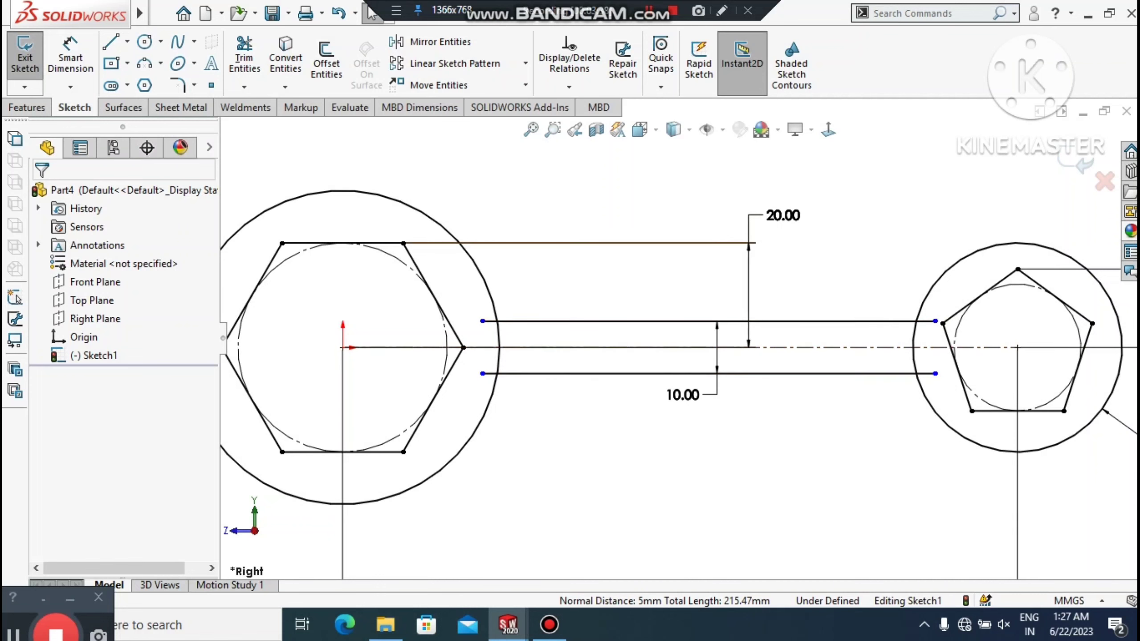
left_click(70, 56)
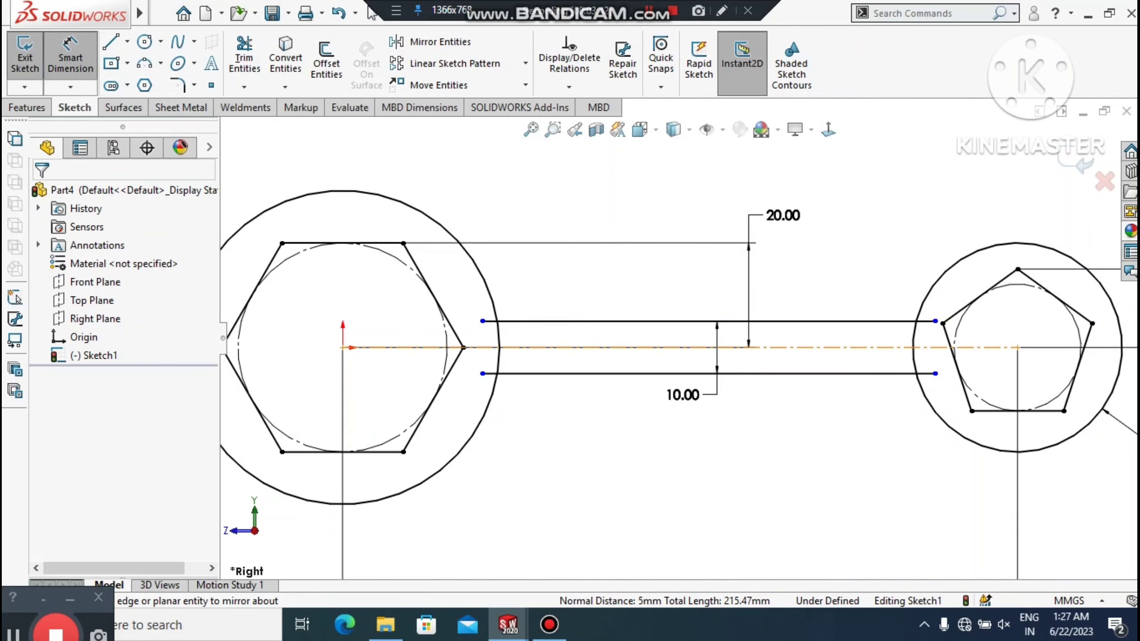
left_click(786, 347)
left_click(786, 321)
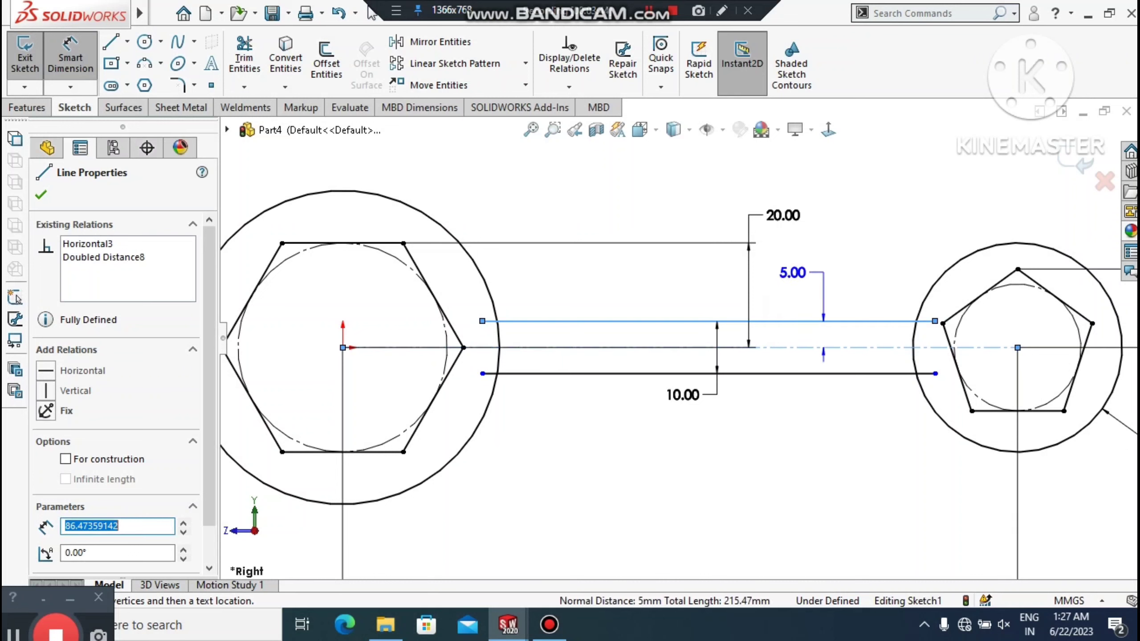
left_click(834, 265)
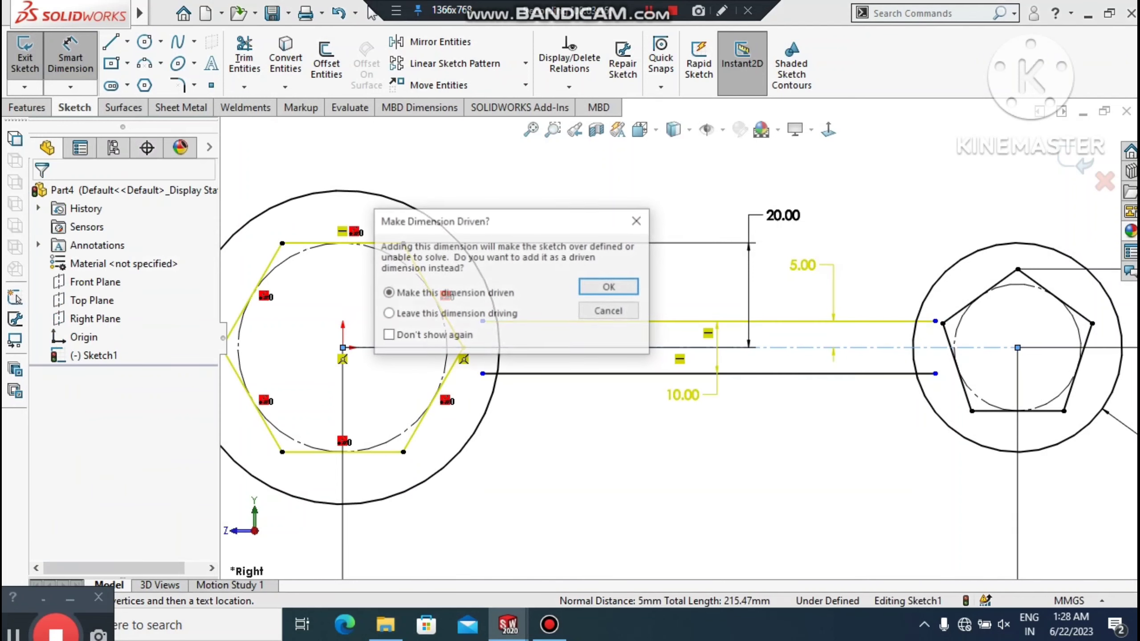
key("Escape")
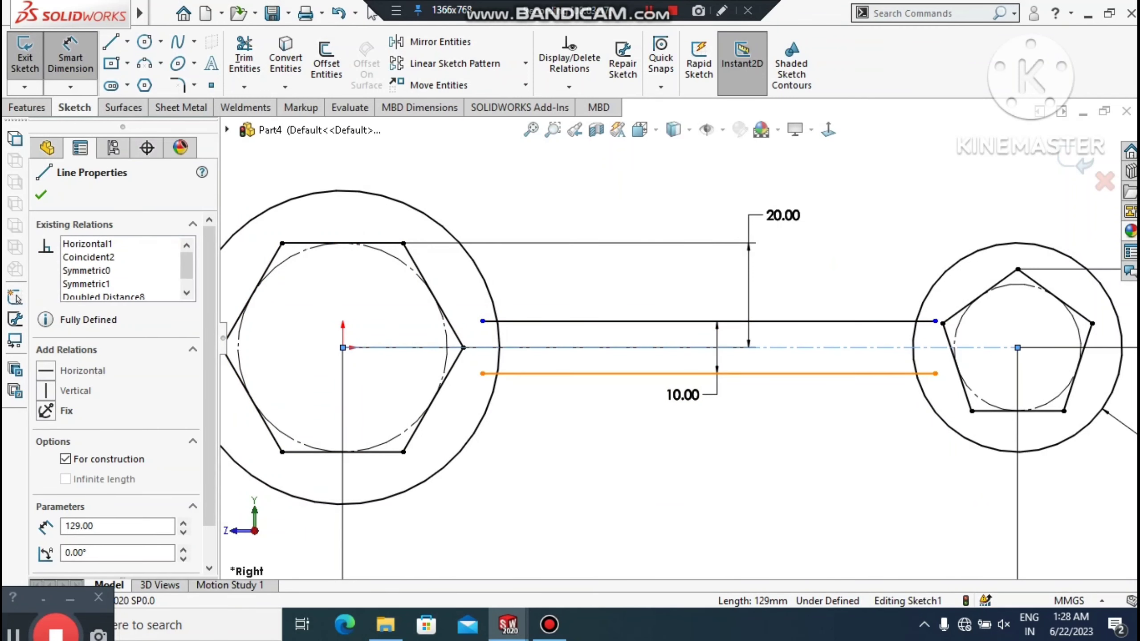
key("Escape")
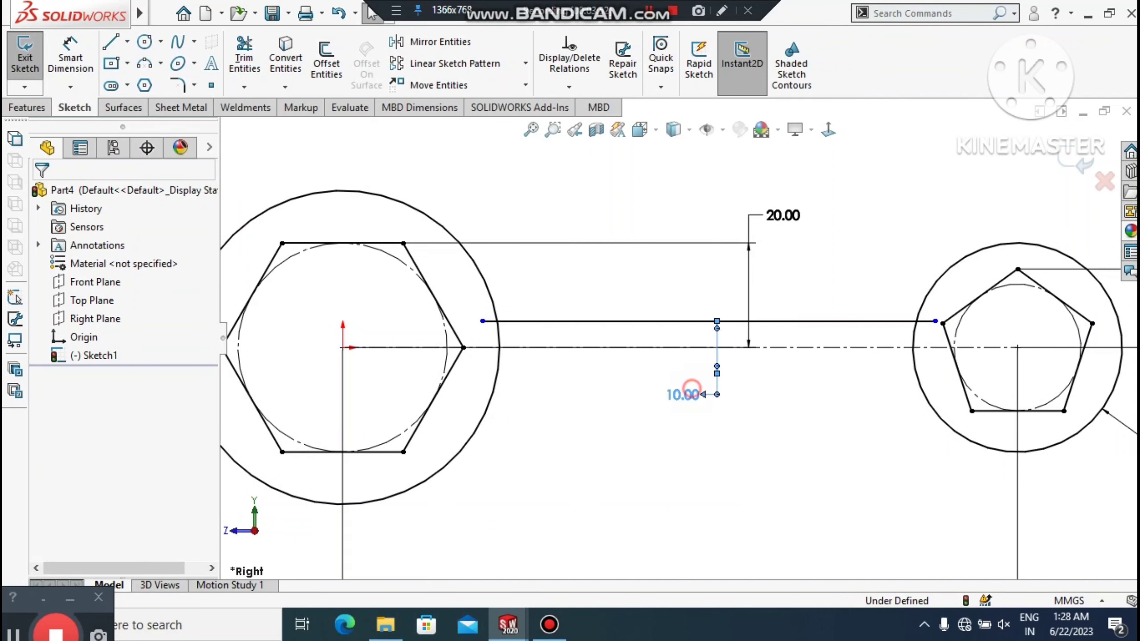
Delete the 10 mm doubled-distance dimension of the upper handle line
double_click(683, 394)
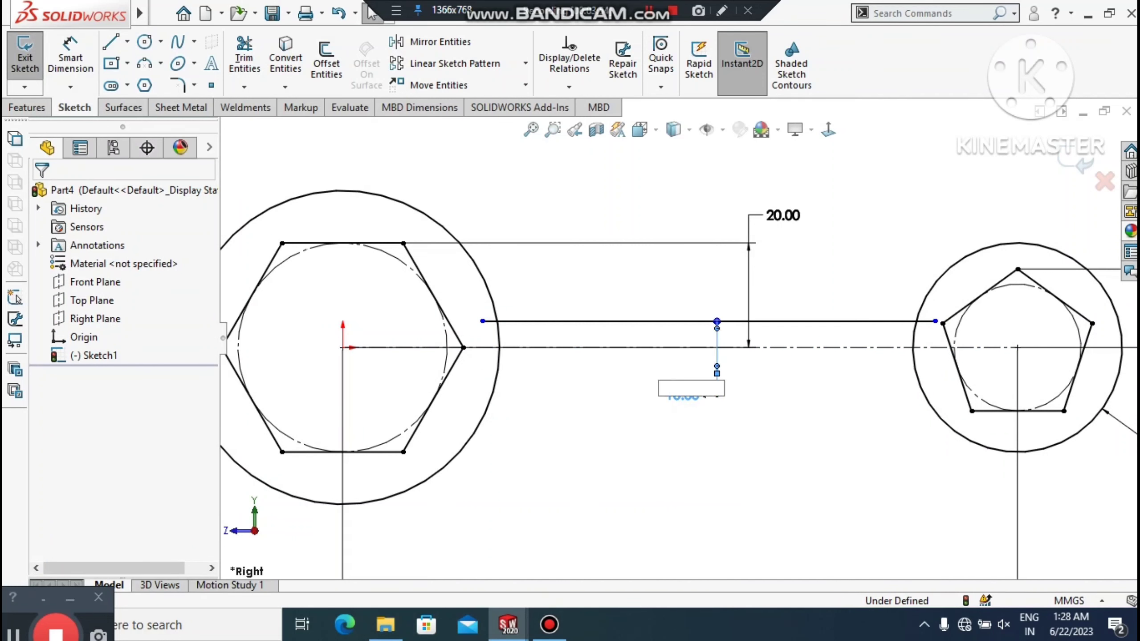
double_click(683, 394)
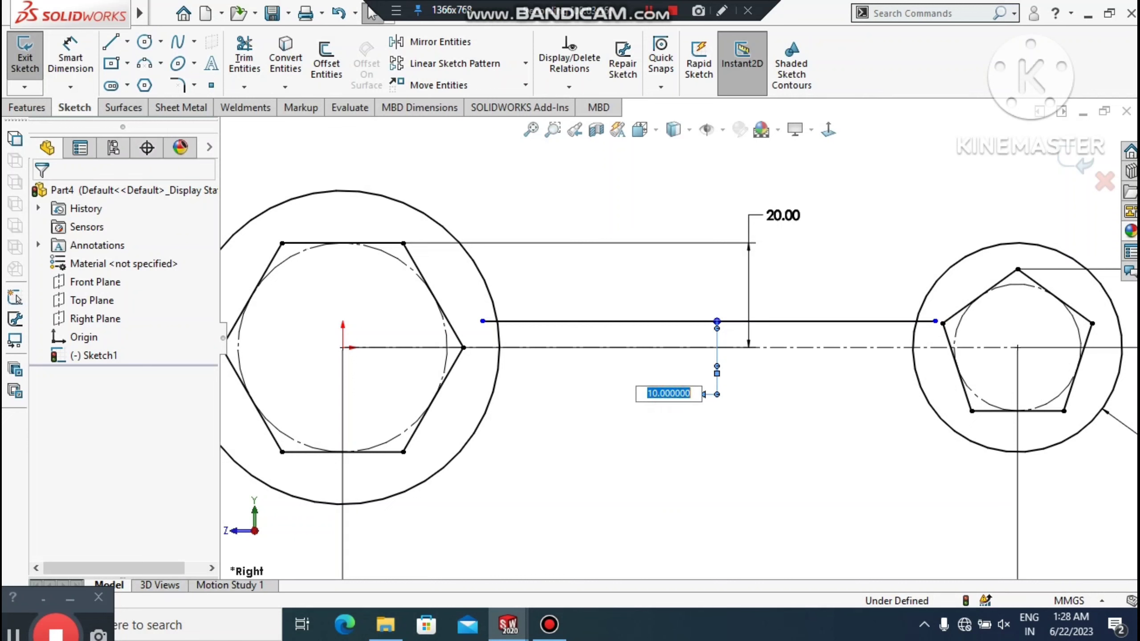
key("BackSpace")
key("Return")
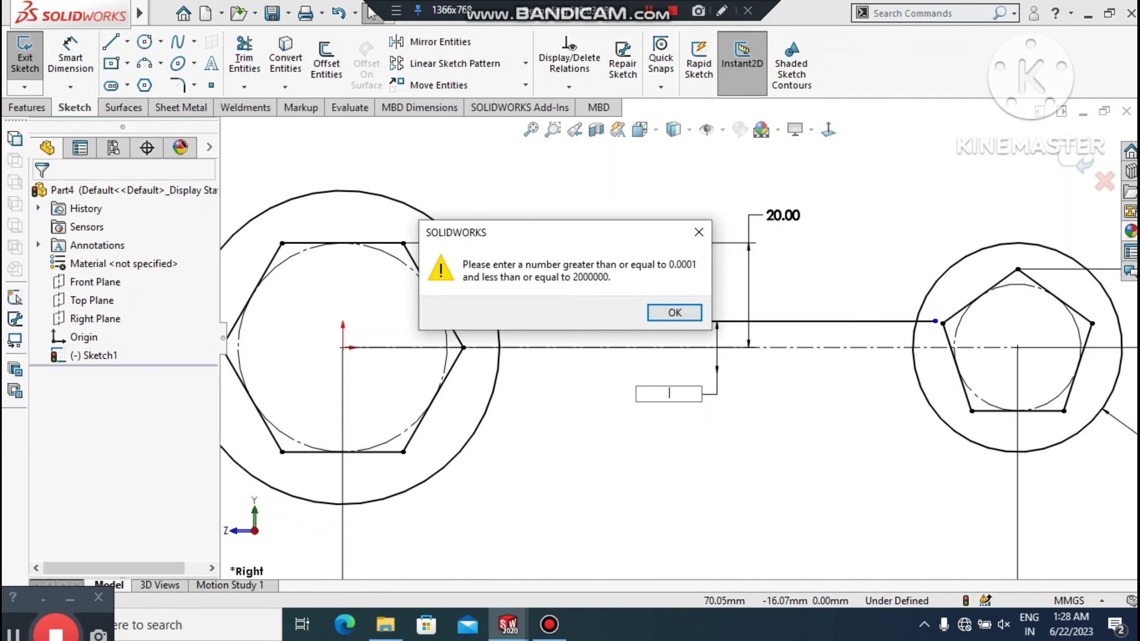
left_click(681, 313)
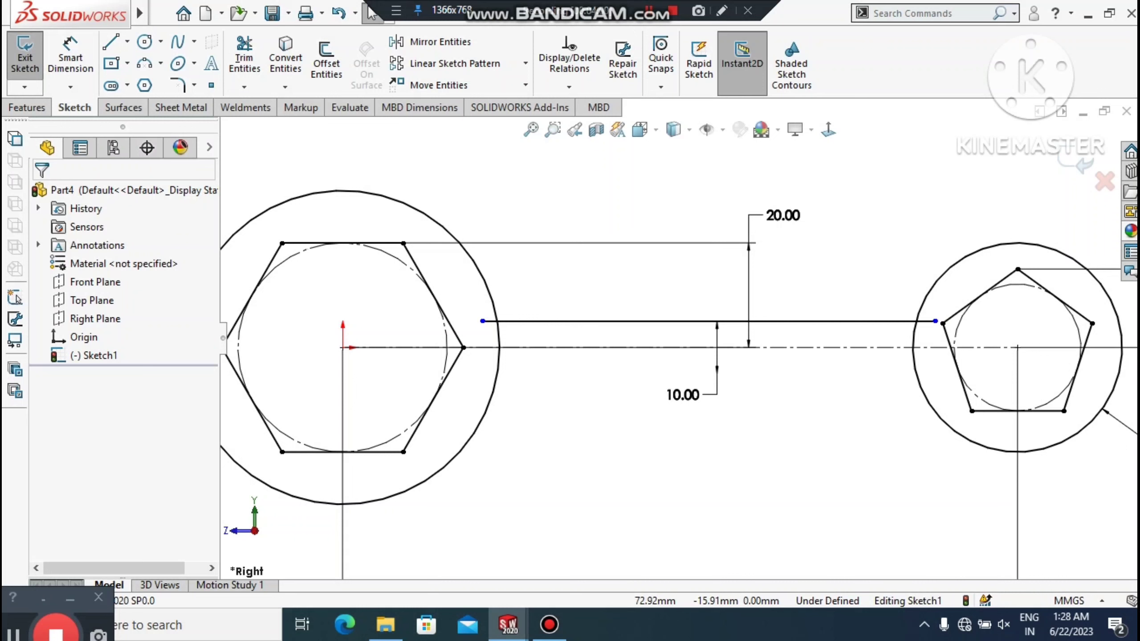
left_click(693, 398)
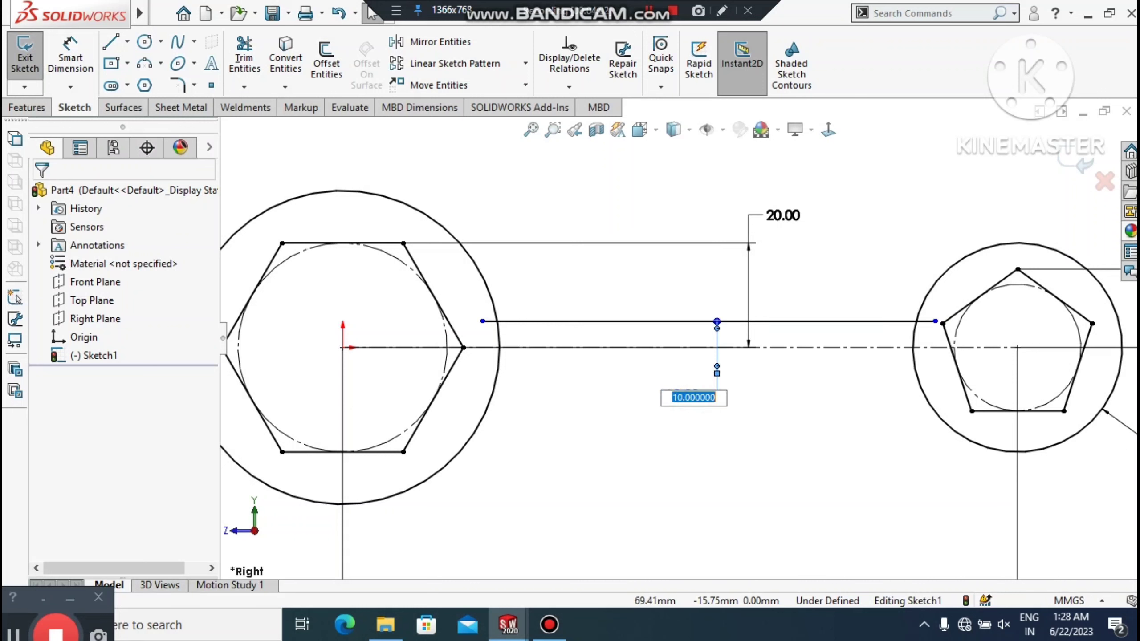
key("Escape")
right_click(683, 395)
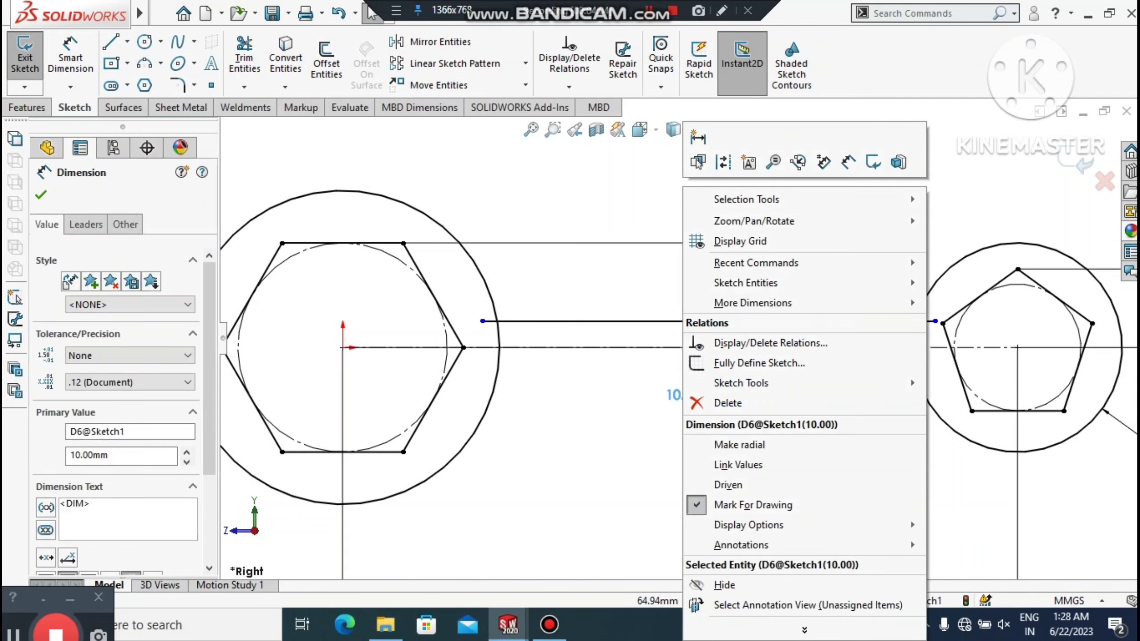
left_click(727, 403)
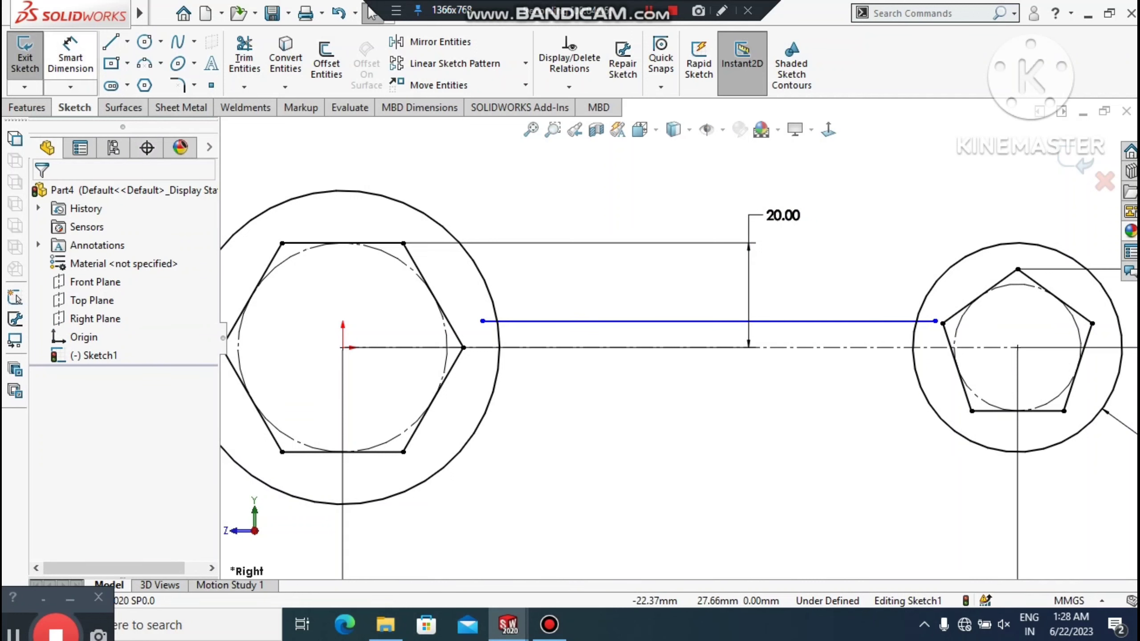
Dimension the single distance from the centerline to the upper handle line and set it to 10 mm
left_click(69, 56)
left_click(792, 347)
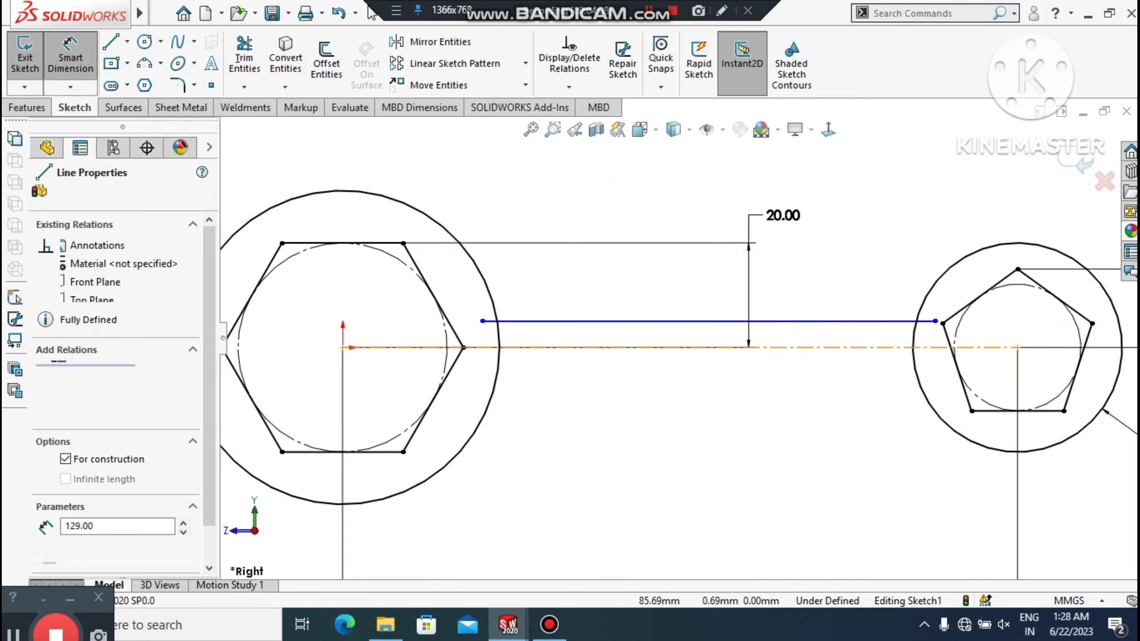
left_click(707, 321)
left_click(855, 266)
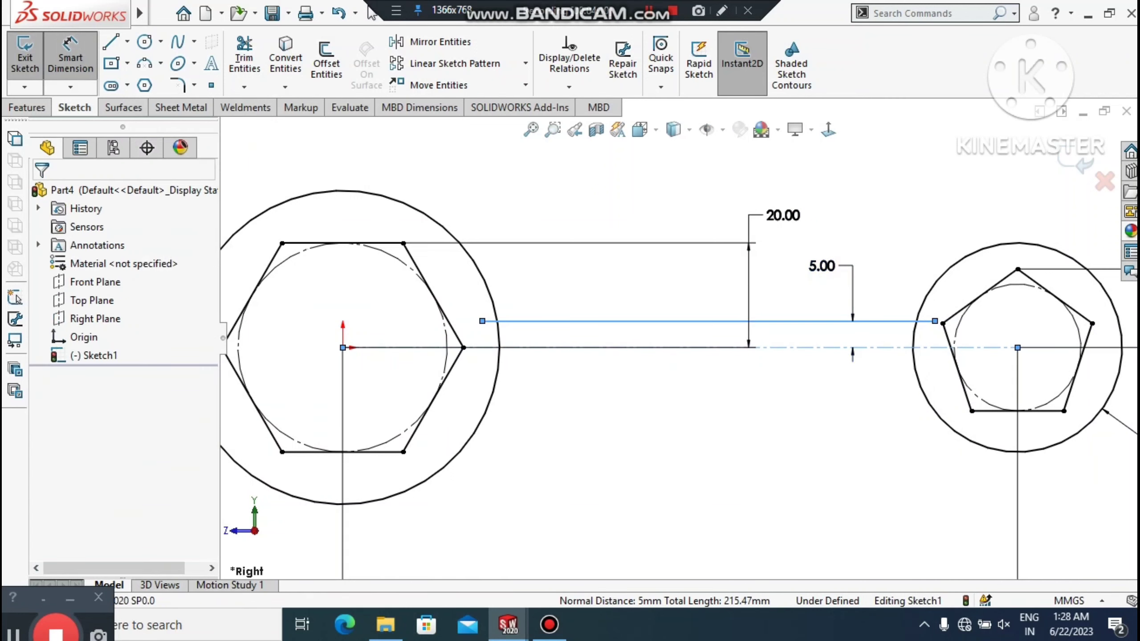
type("10")
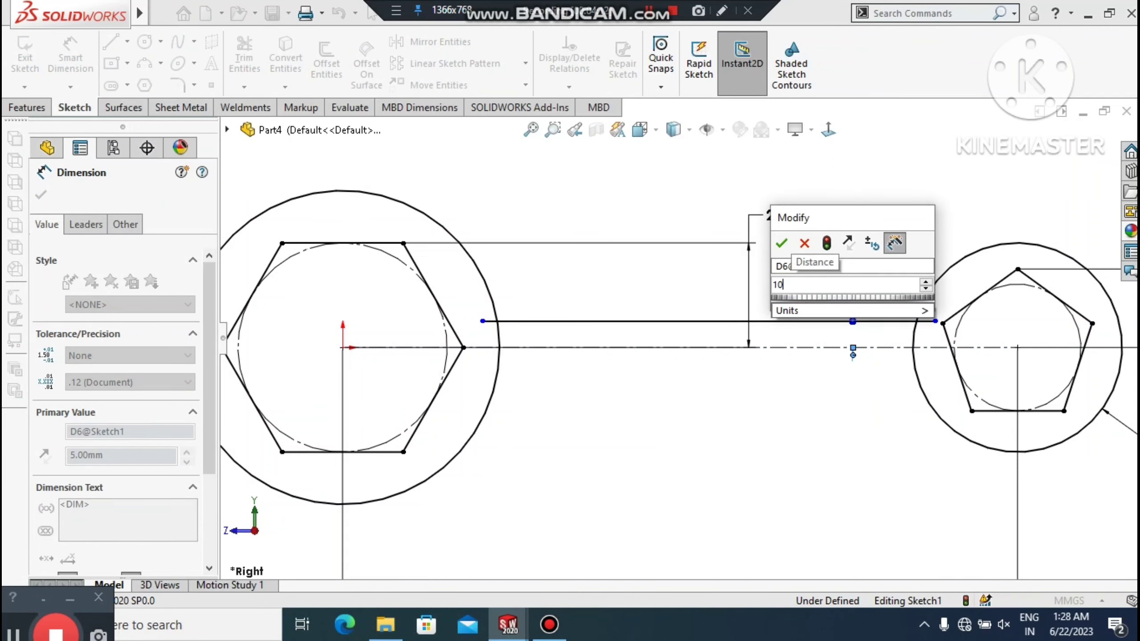
key("Return")
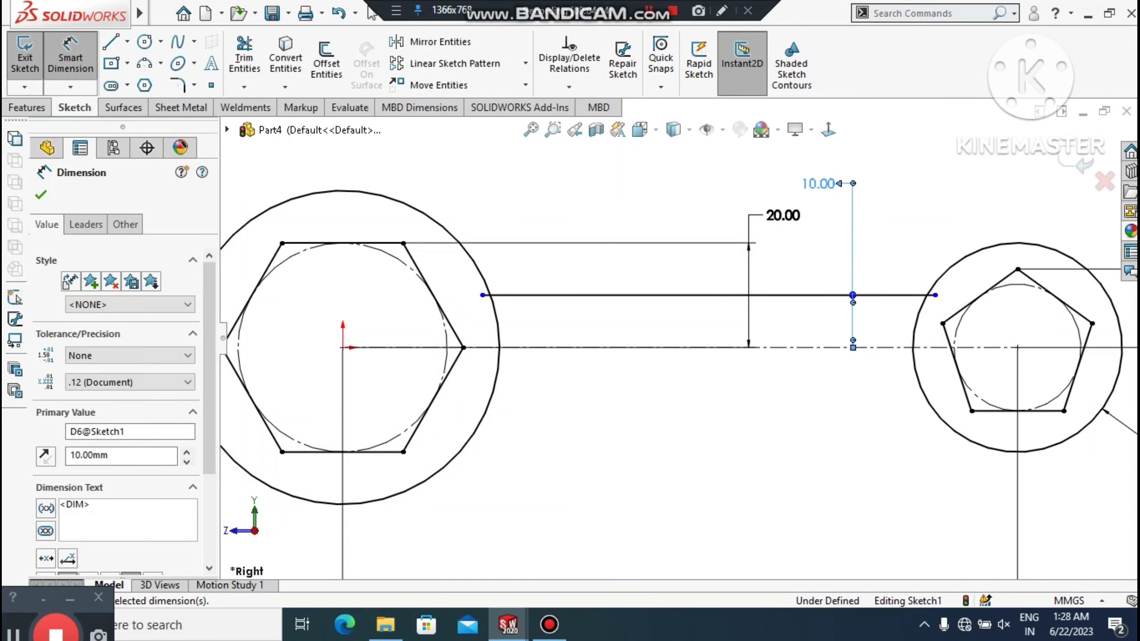
left_click(823, 392)
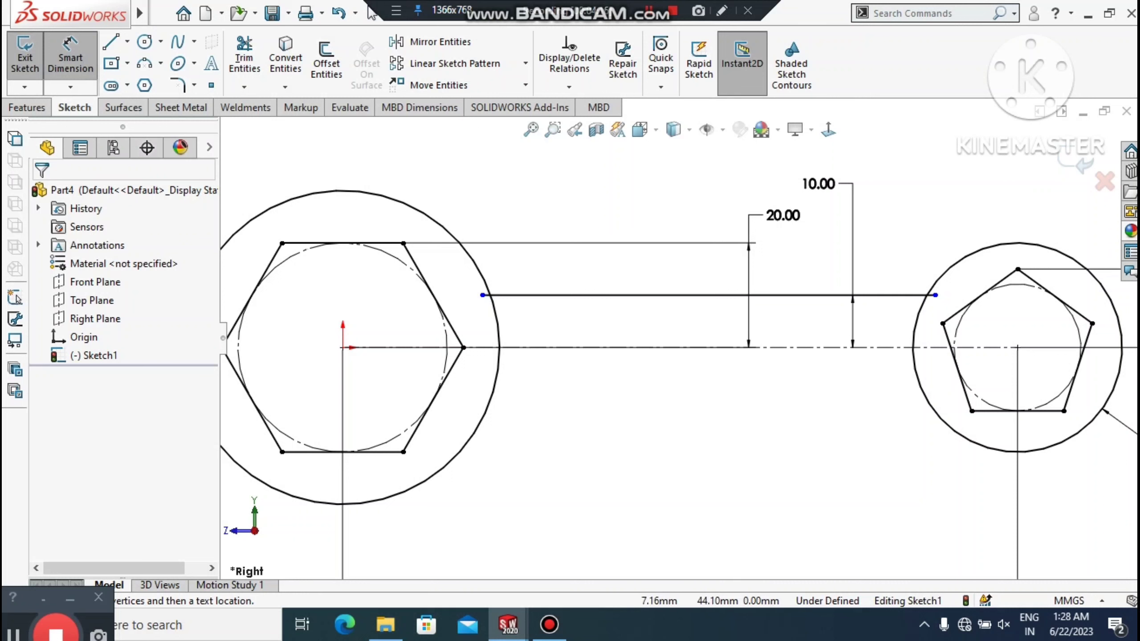
Mirror the upper handle line about the centerline to create the handle's lower edge
left_click(440, 41)
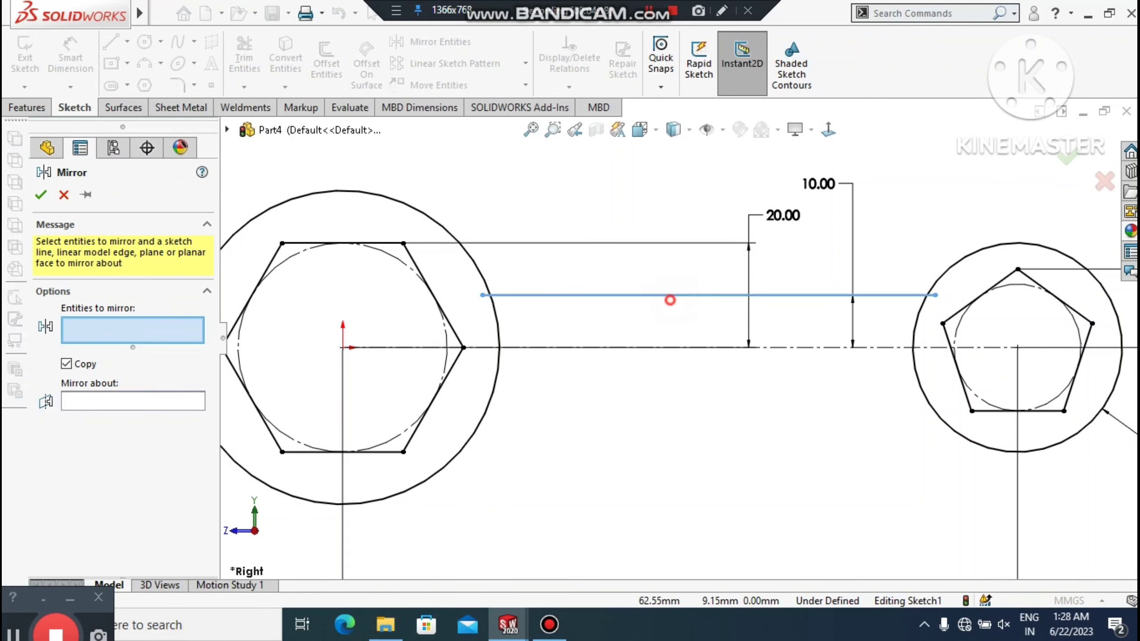
left_click(670, 298)
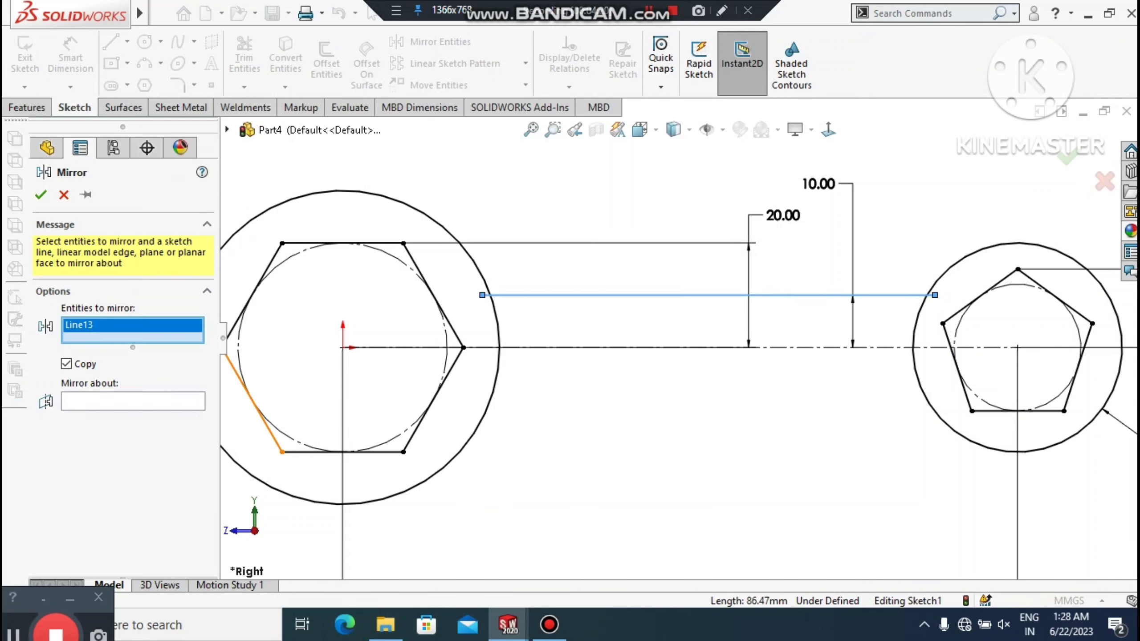
left_click(157, 398)
left_click(592, 349)
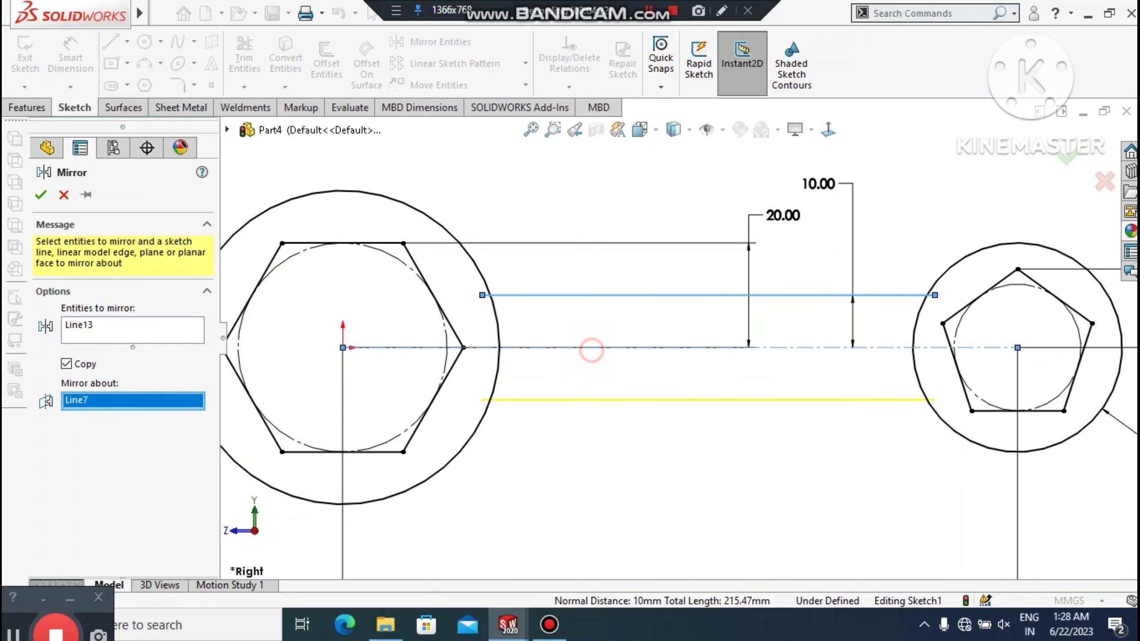
left_click(41, 195)
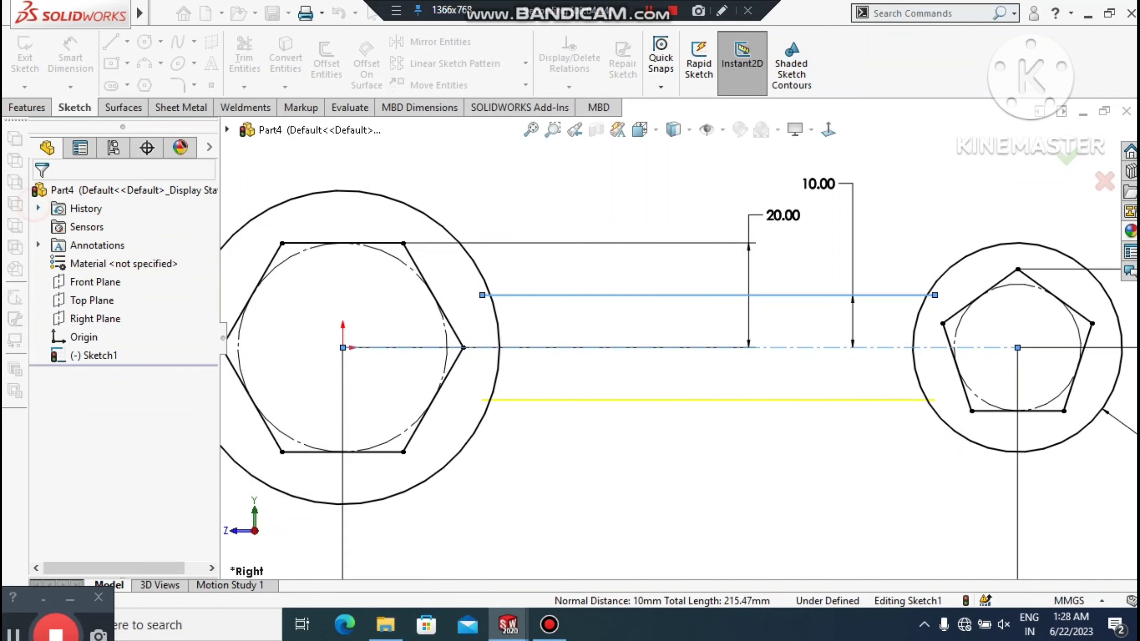
Draw a three-point arc of about 17 mm radius from the hexagonal end's outer circle to the upper handle line
scroll(510, 280, "down", 2)
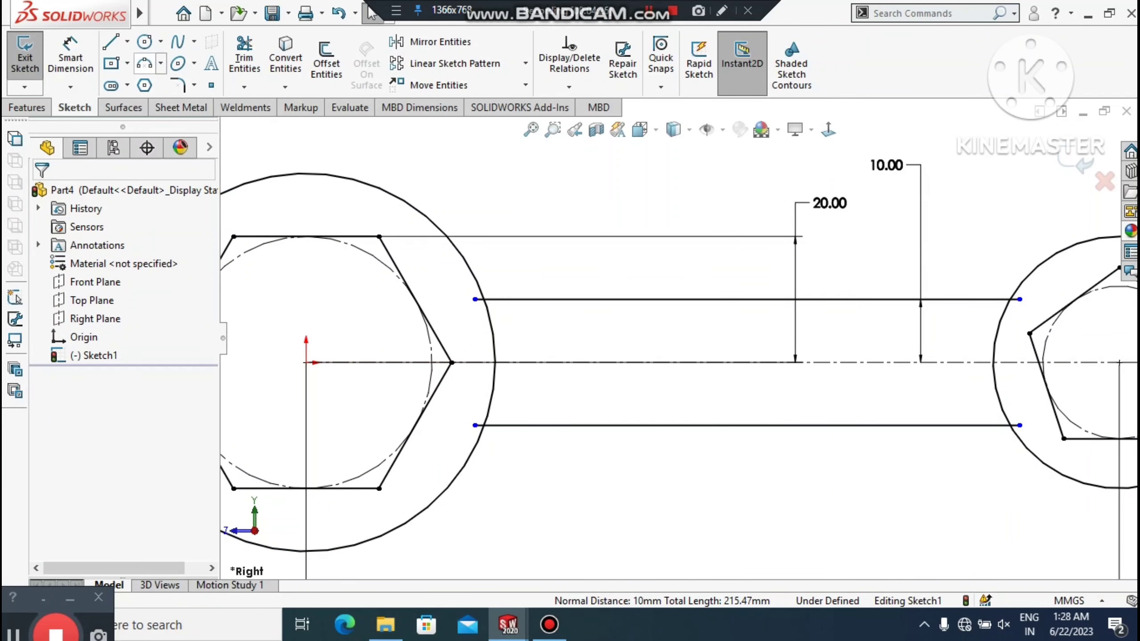
left_click(144, 63)
scroll(487, 287, "down", 2)
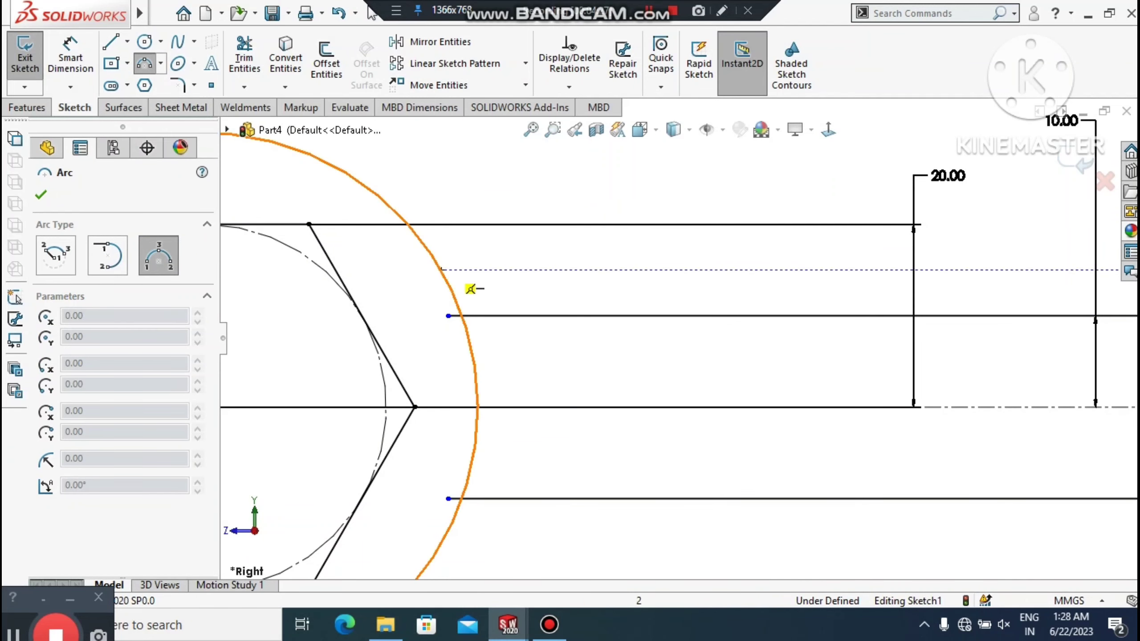
left_click(439, 264)
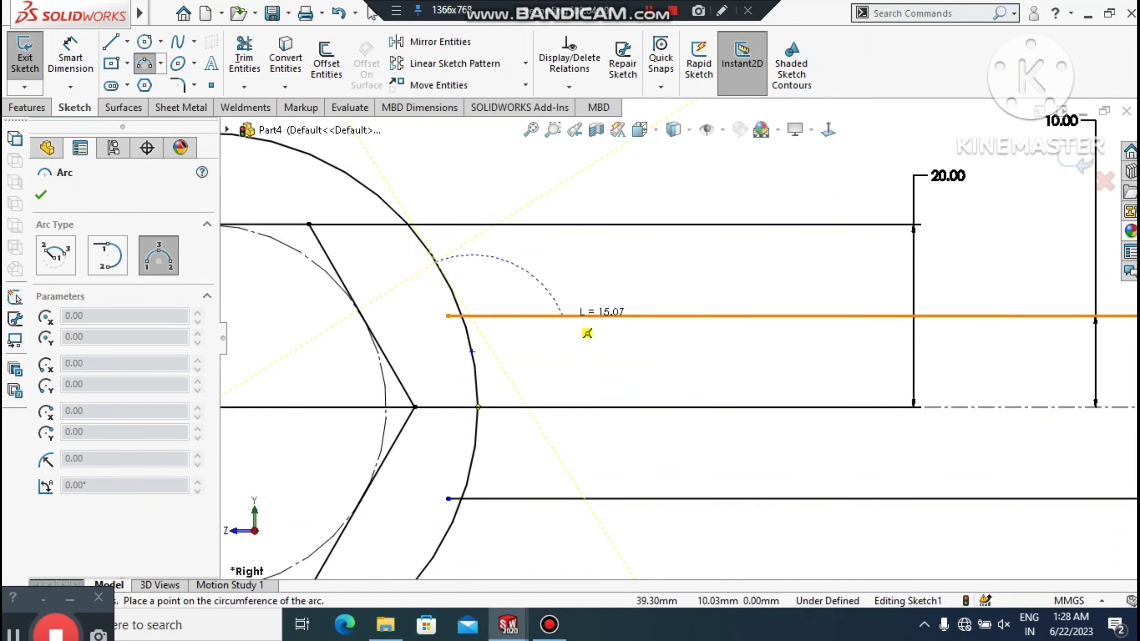
left_click(561, 315)
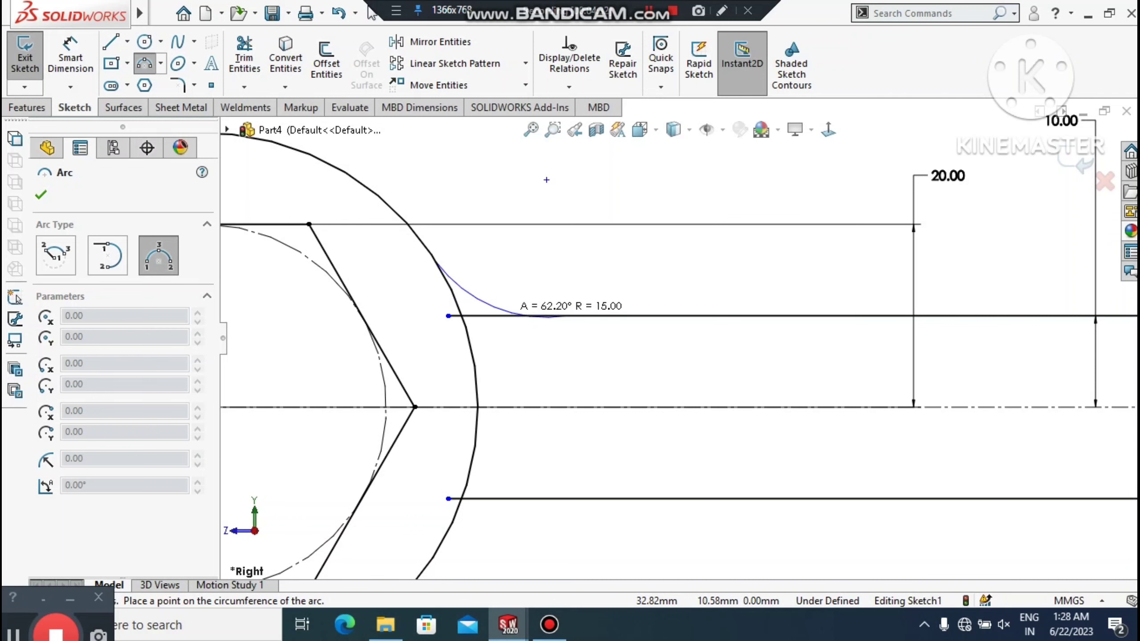
left_click(505, 307)
key("Escape")
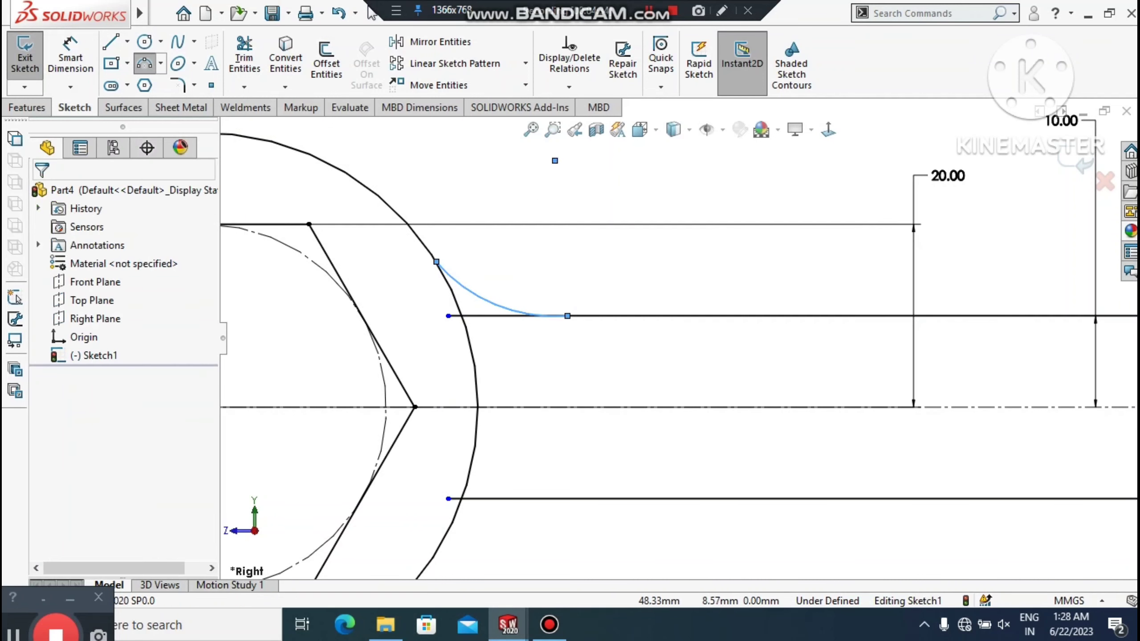
scroll(681, 339, "up", 2)
scroll(994, 323, "down", 1)
scroll(994, 323, "up", 1)
scroll(993, 323, "down", 1)
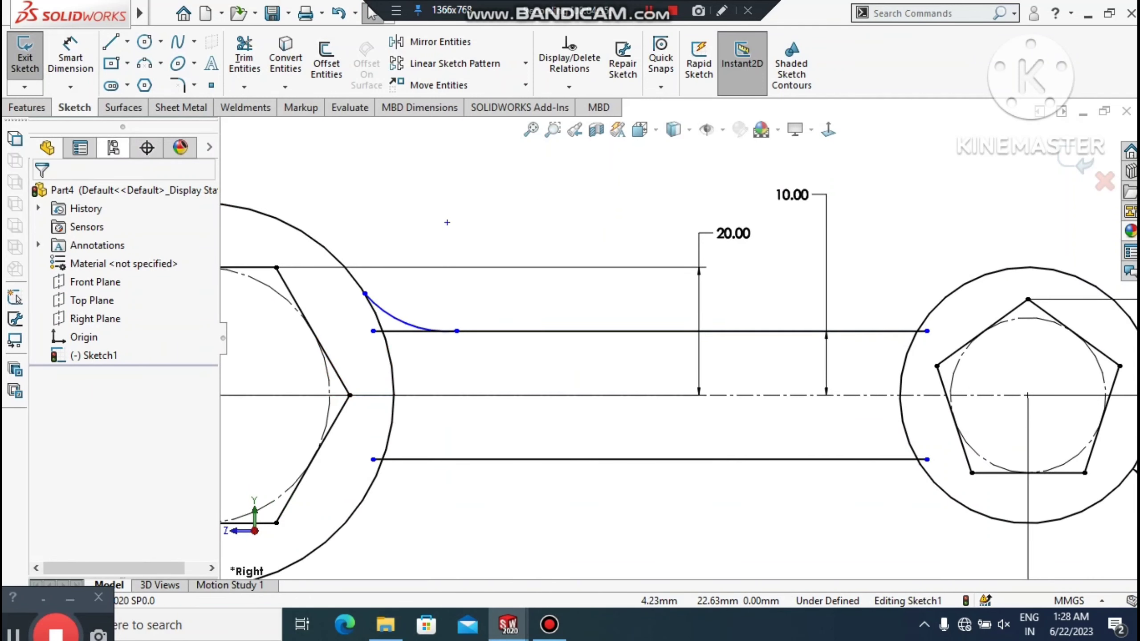
left_click(174, 77)
scroll(942, 316, "down", 1)
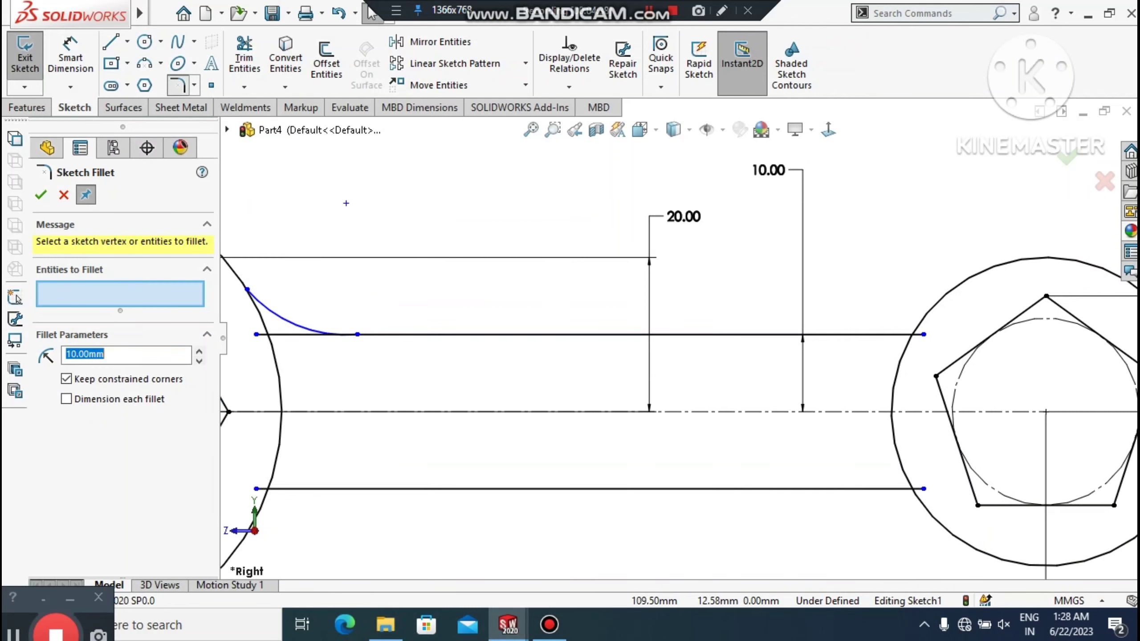
key("Escape")
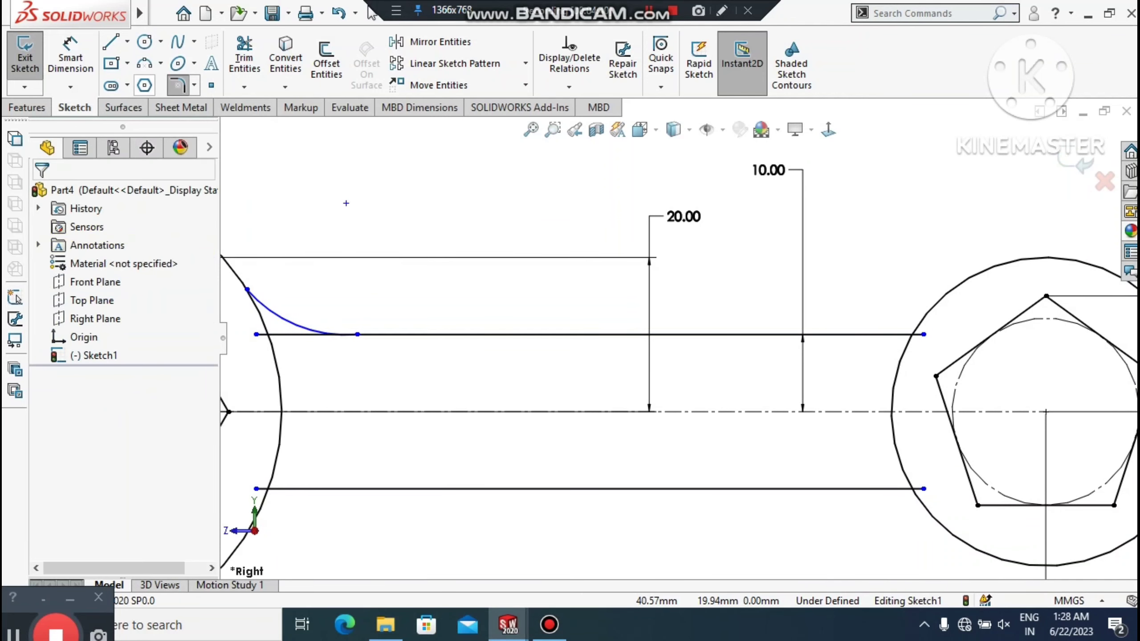
Draw a three-point arc of about 19 mm radius from the pentagonal end's outer circle to the upper handle line
left_click(144, 64)
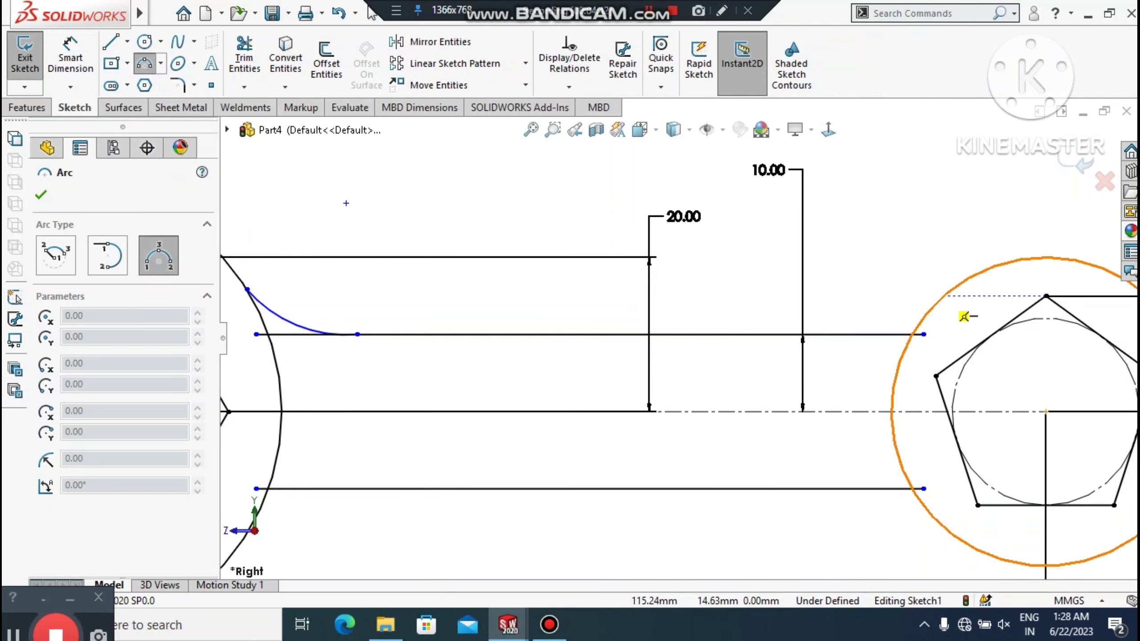
left_click(944, 296)
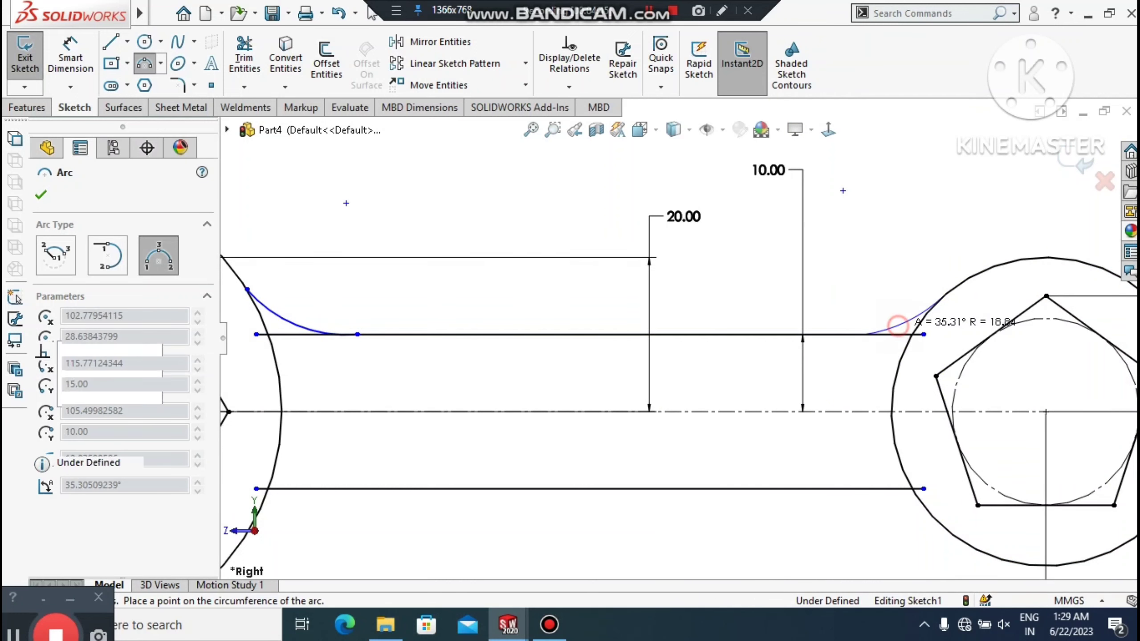
left_click(897, 324)
key("Escape")
Make the blending arc at the hexagonal end tangent to that end's outer circle
scroll(687, 400, "up", 3)
scroll(686, 400, "down", 2)
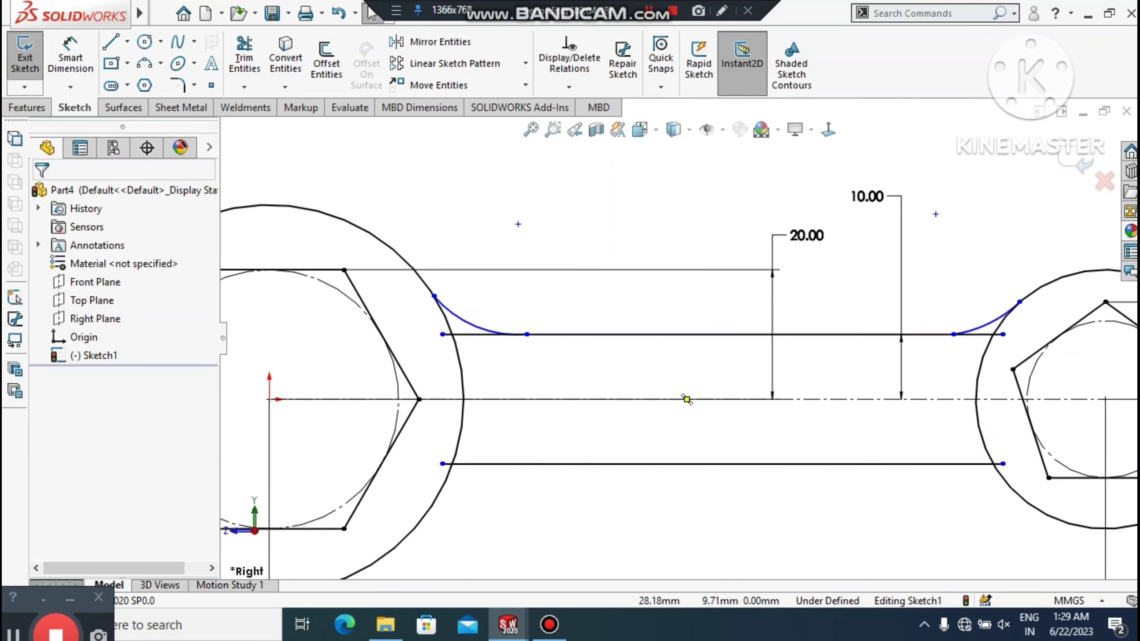
scroll(400, 355, "down", 2)
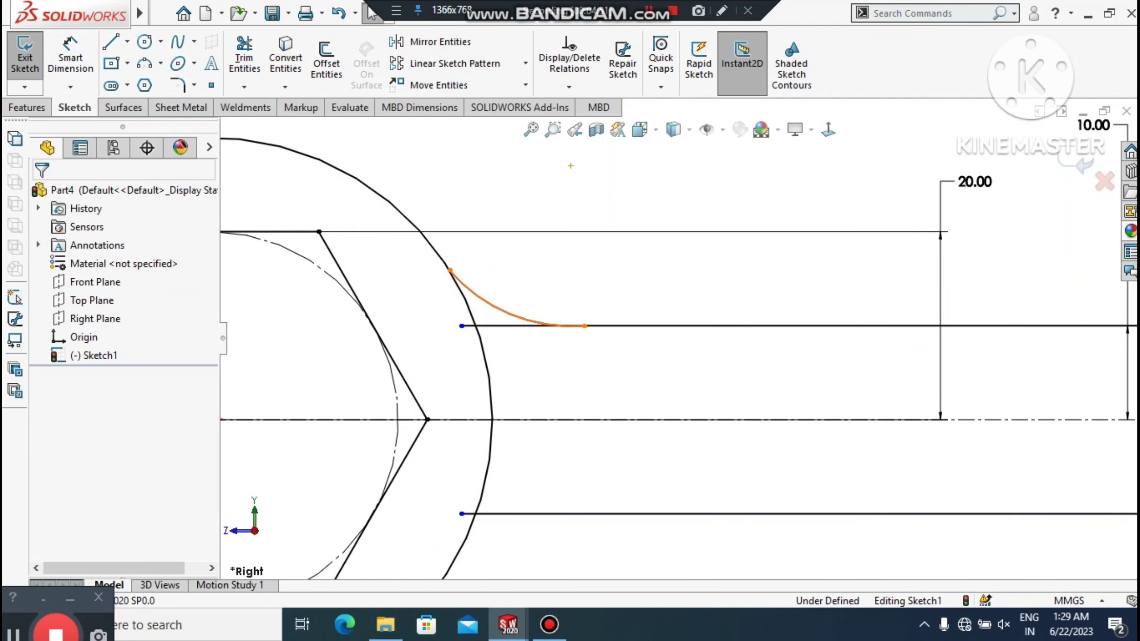
left_click(468, 290)
left_click(468, 309, "ctrl")
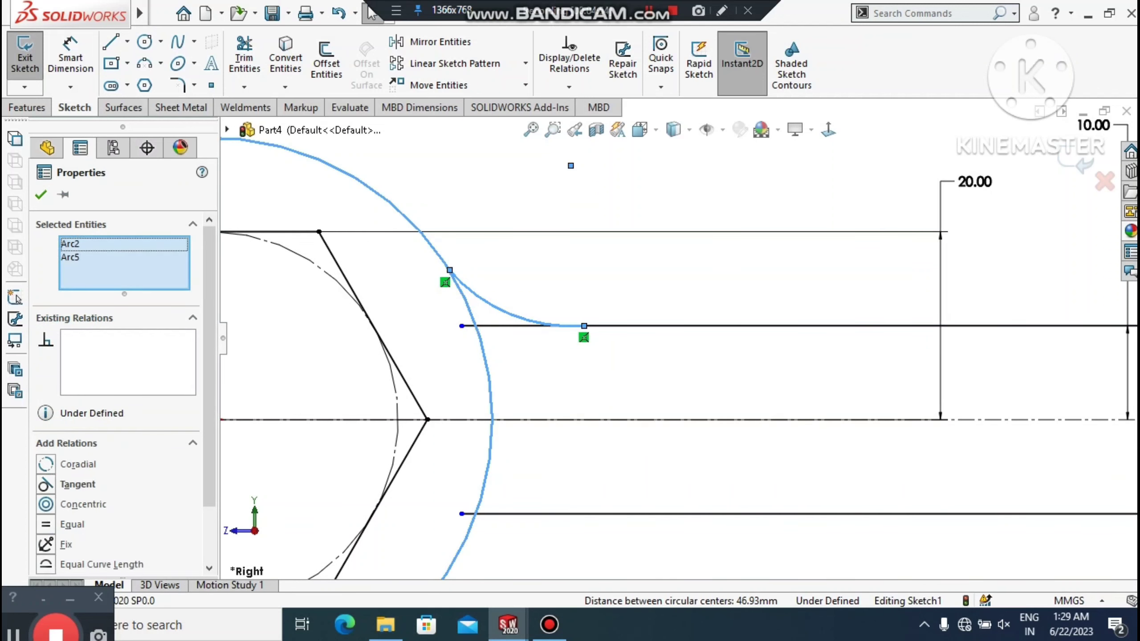
left_click(49, 484)
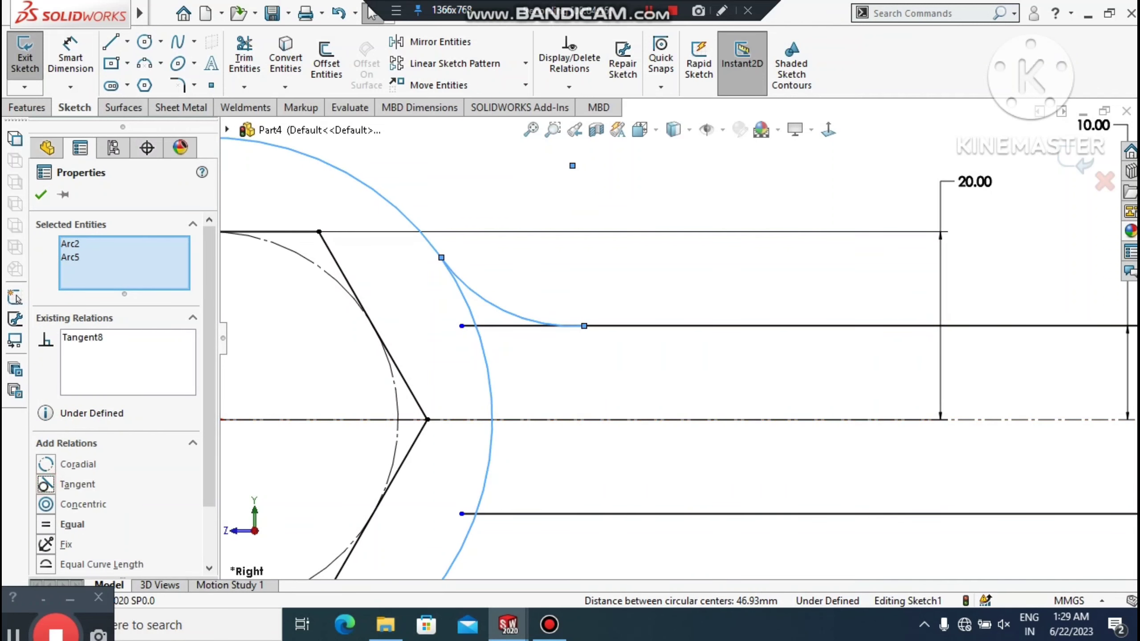
left_click(43, 195)
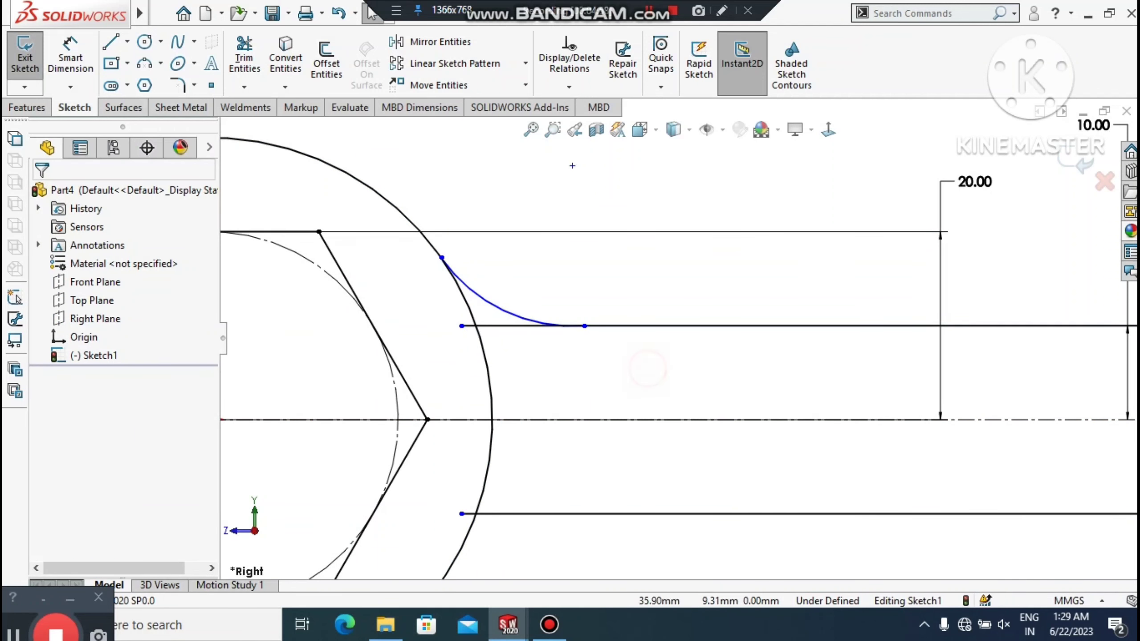
Make the blending arc at the hexagonal end tangent to the upper handle line
left_click(504, 310)
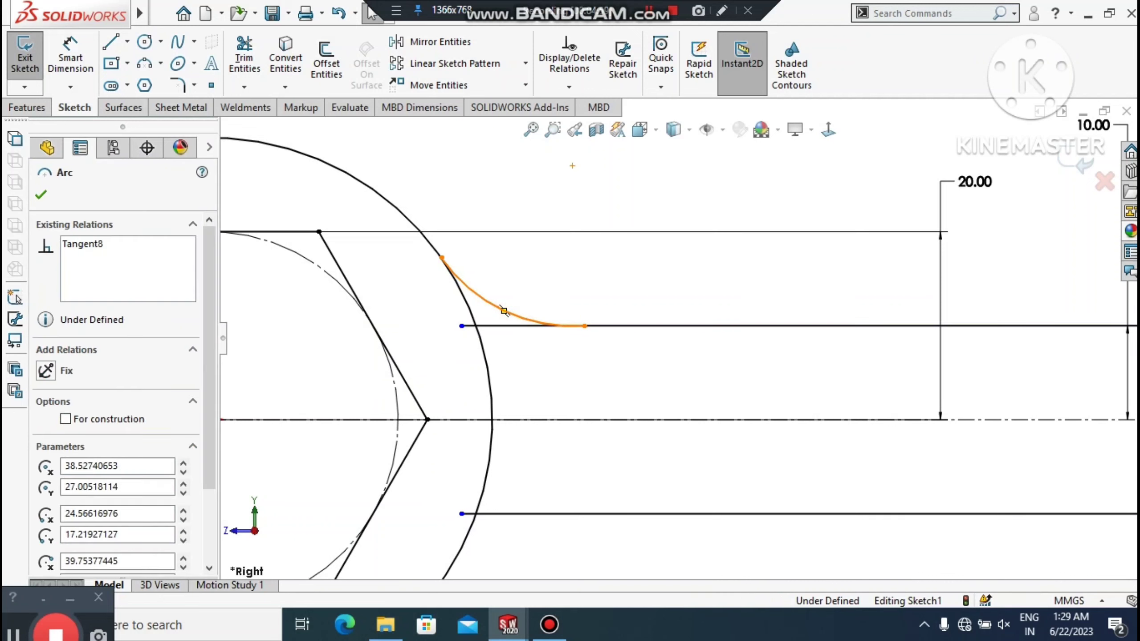
left_click(514, 326, "ctrl")
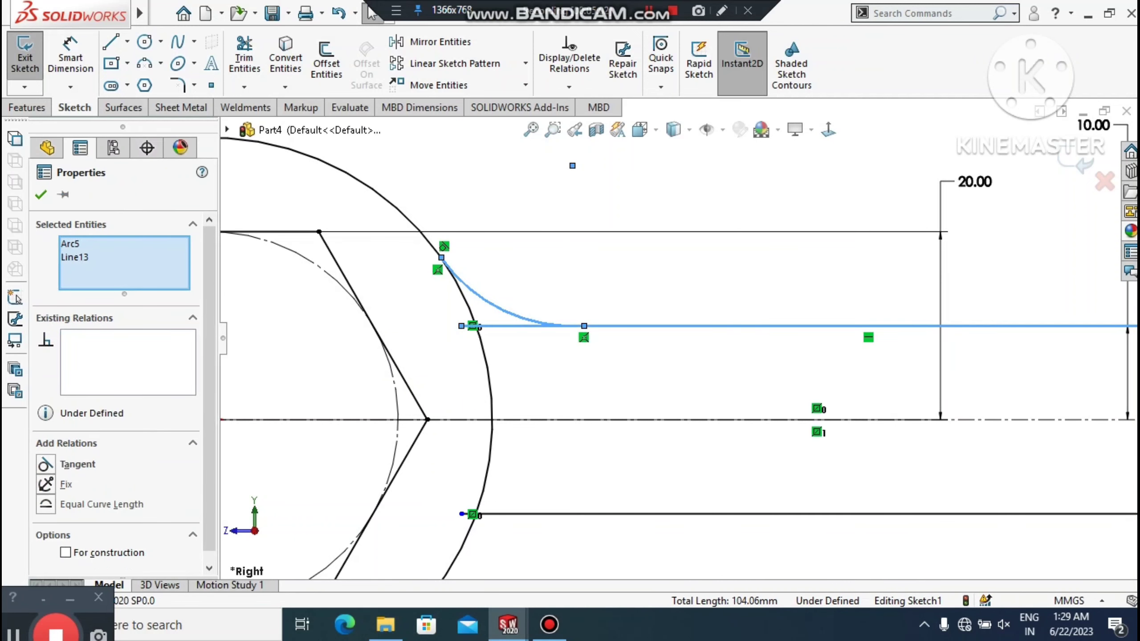
left_click(44, 466)
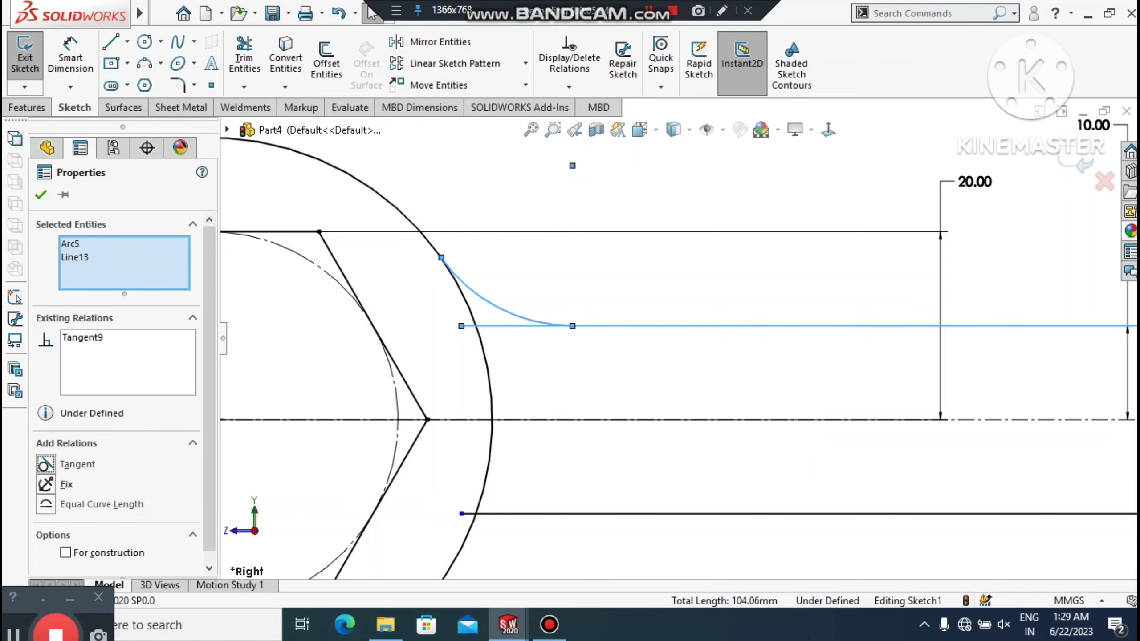
left_click(637, 367)
Make the blending arc at the pentagonal end tangent to the upper handle line
scroll(651, 358, "up", 3)
scroll(1099, 332, "down", 3)
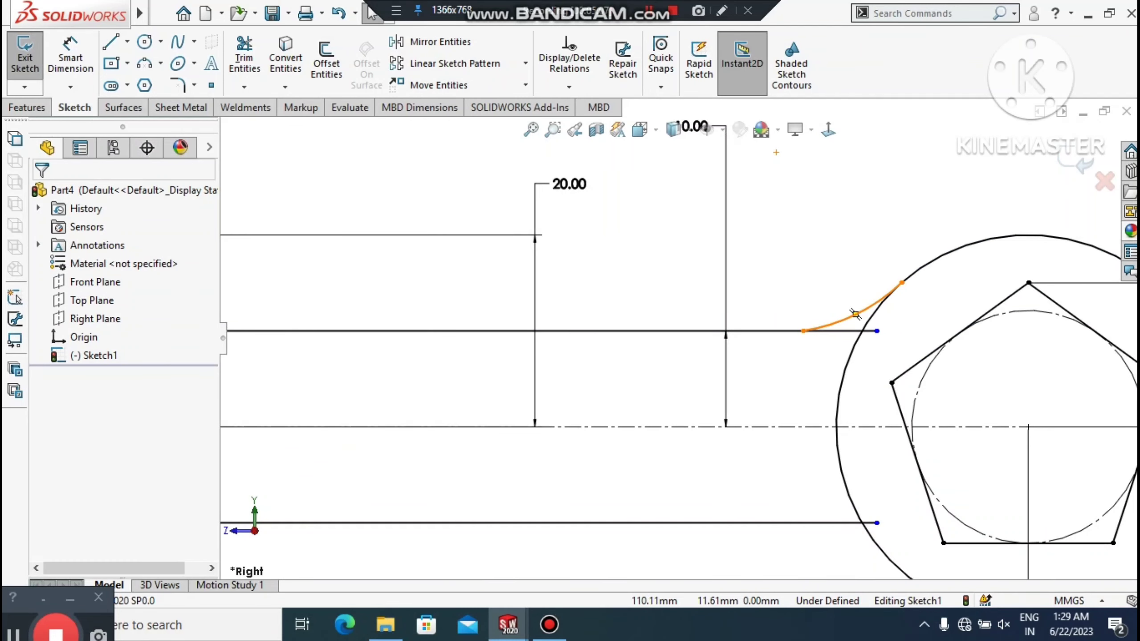
left_click(855, 315)
left_click(784, 331, "ctrl")
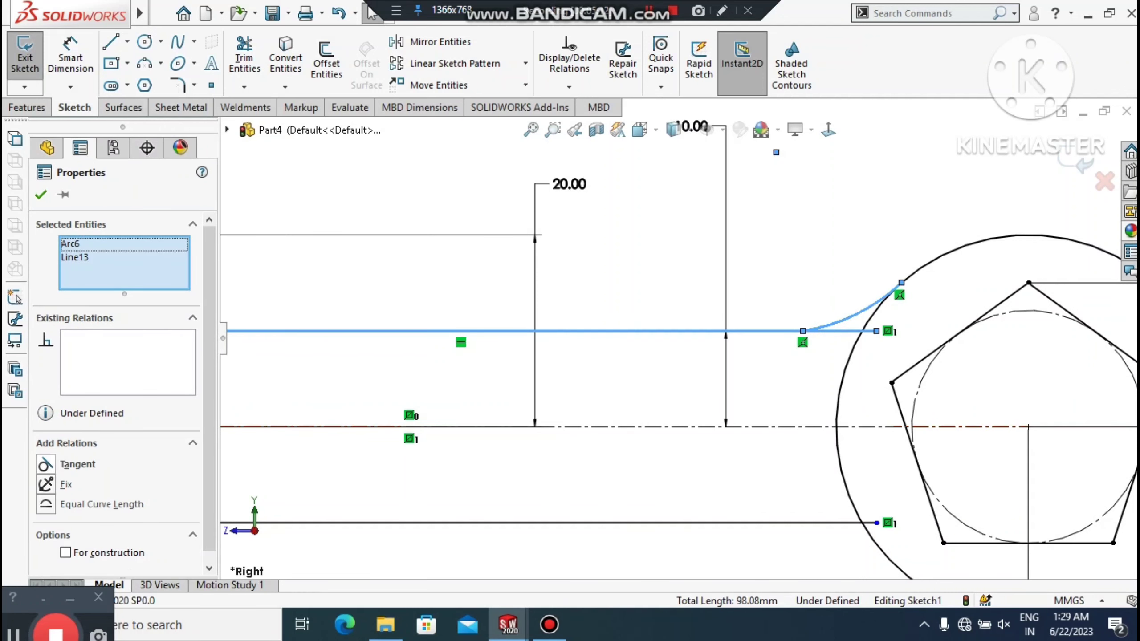
left_click(44, 465)
left_click(779, 150)
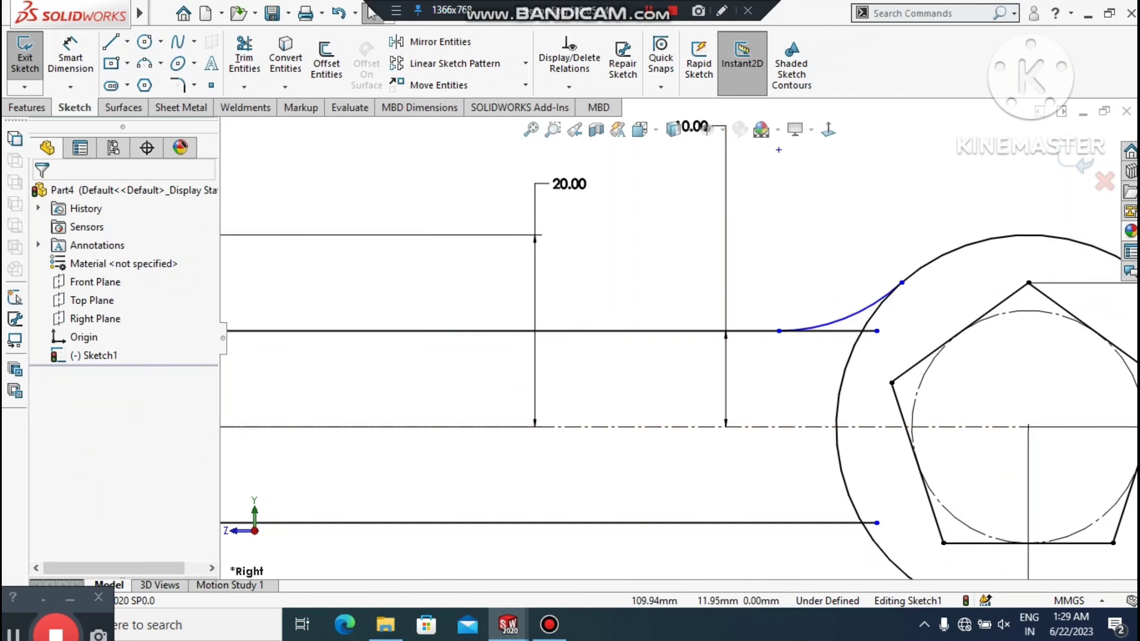
Make the blending arc at the pentagonal end tangent to that end's outer circle
scroll(904, 315, "down", 2)
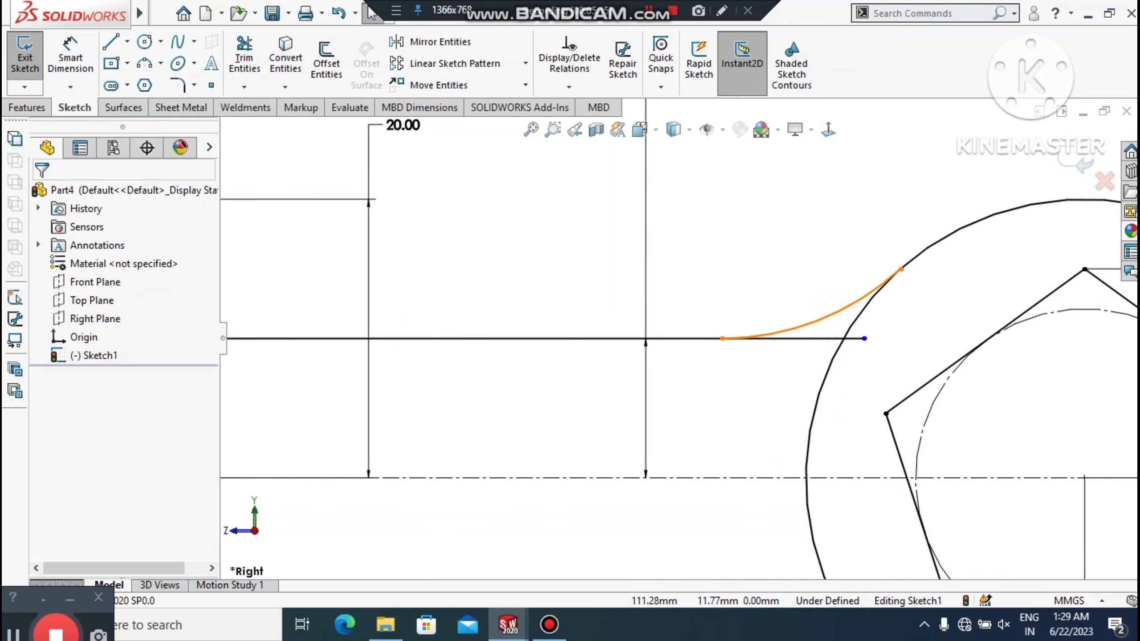
left_click(808, 323)
left_click(858, 309, "ctrl")
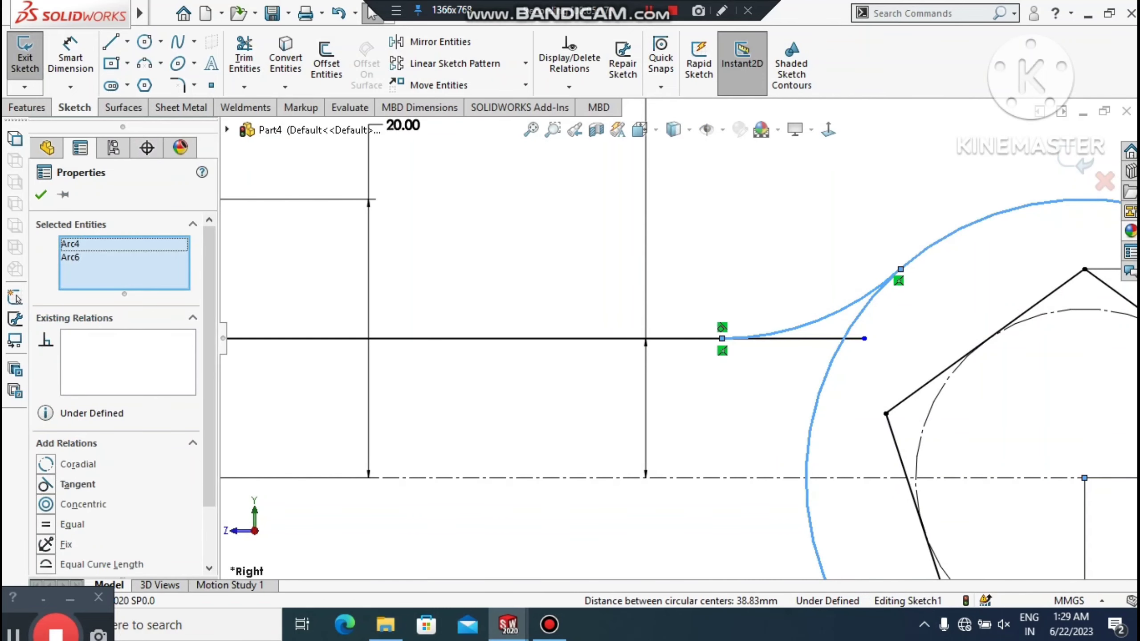
left_click(45, 484)
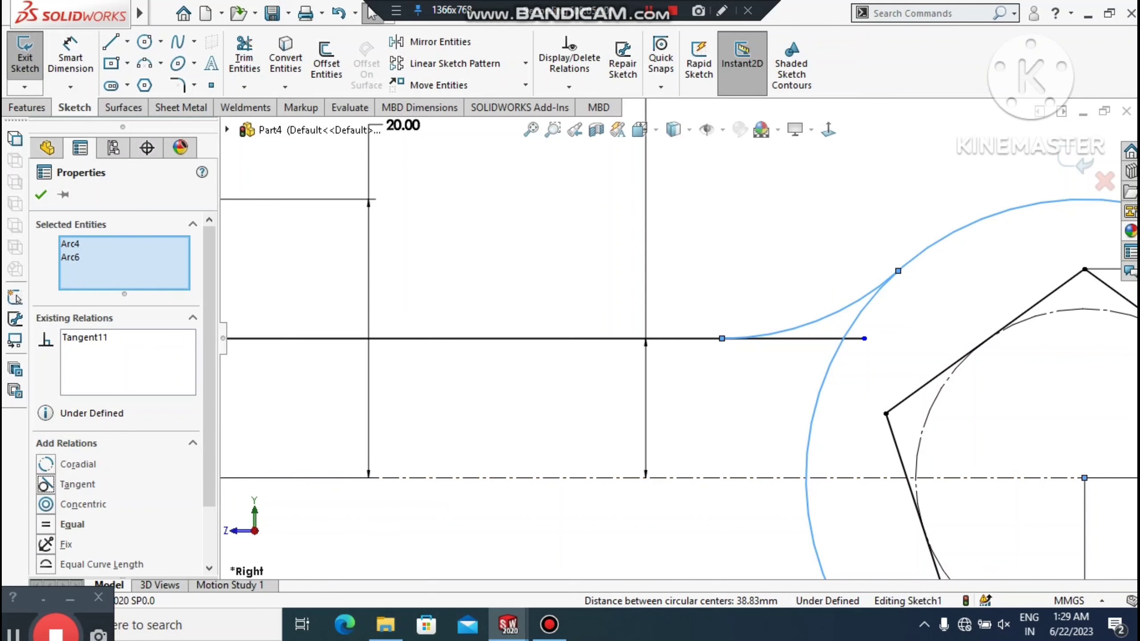
left_click(713, 420)
Dimension the radius of the blending arc at the hexagonal end and set it to 15 mm
scroll(680, 338, "up", 5)
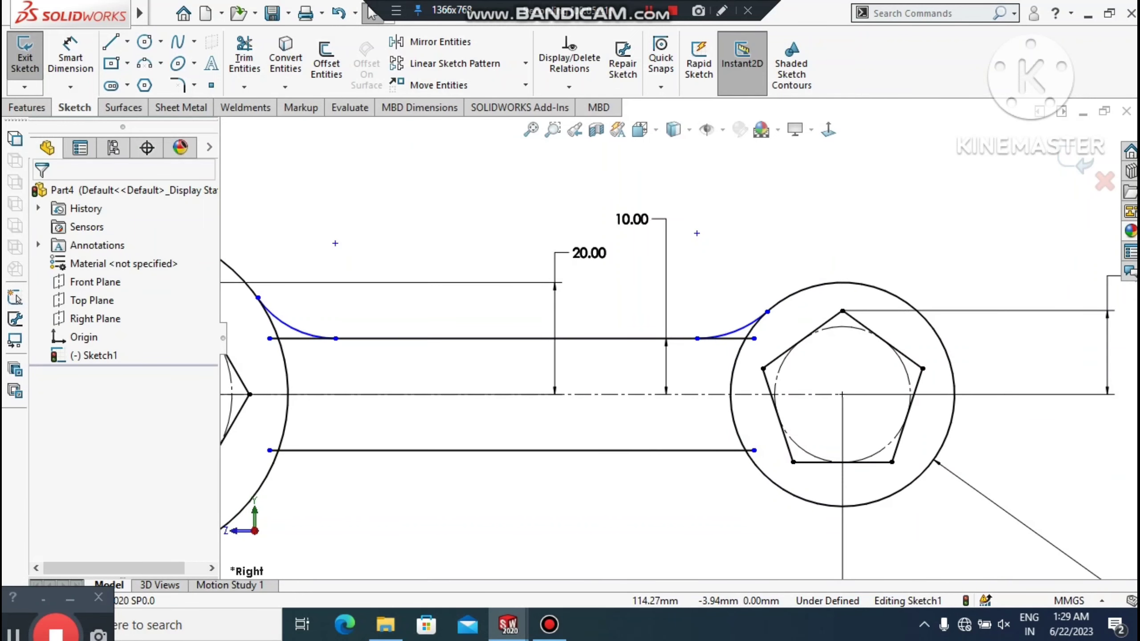
scroll(679, 338, "up", 2)
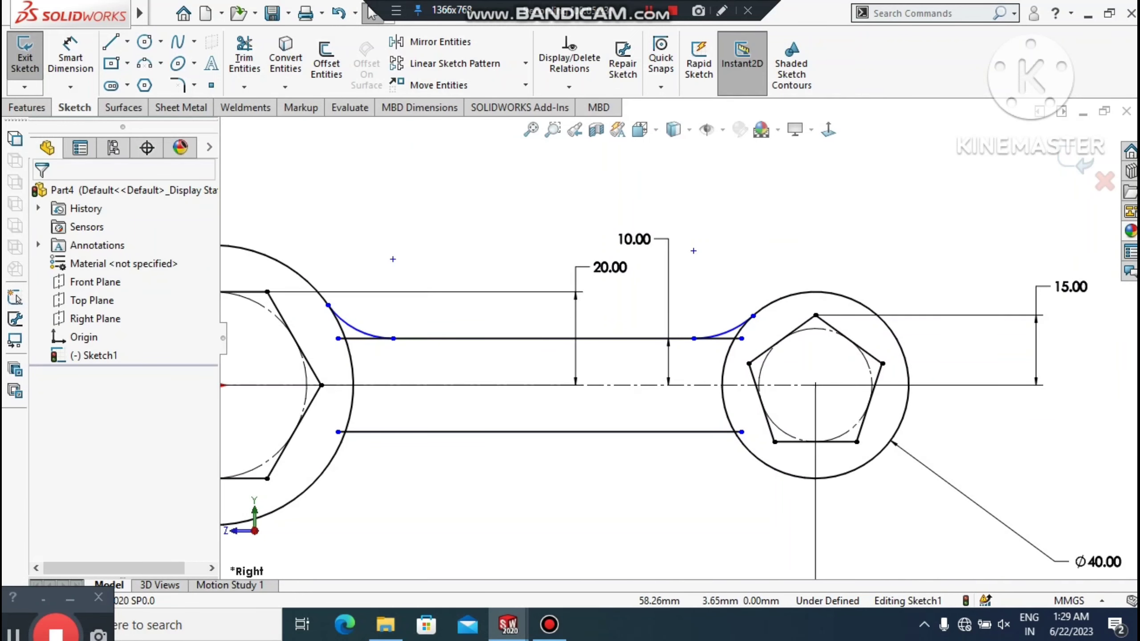
scroll(351, 364, "down", 2)
left_click(76, 53)
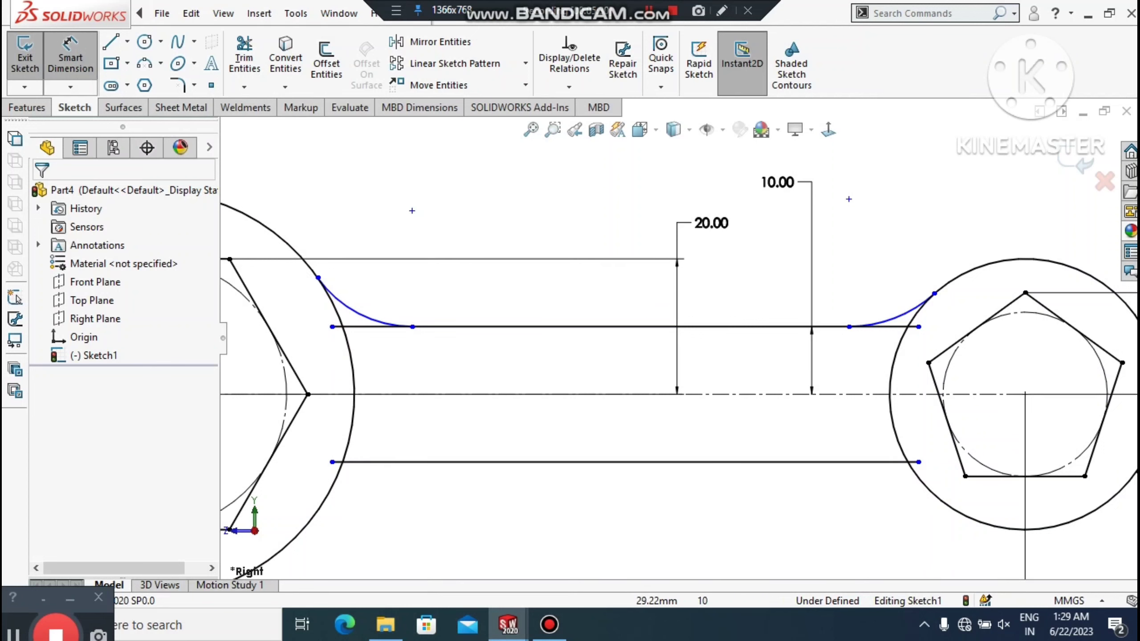
left_click(362, 320)
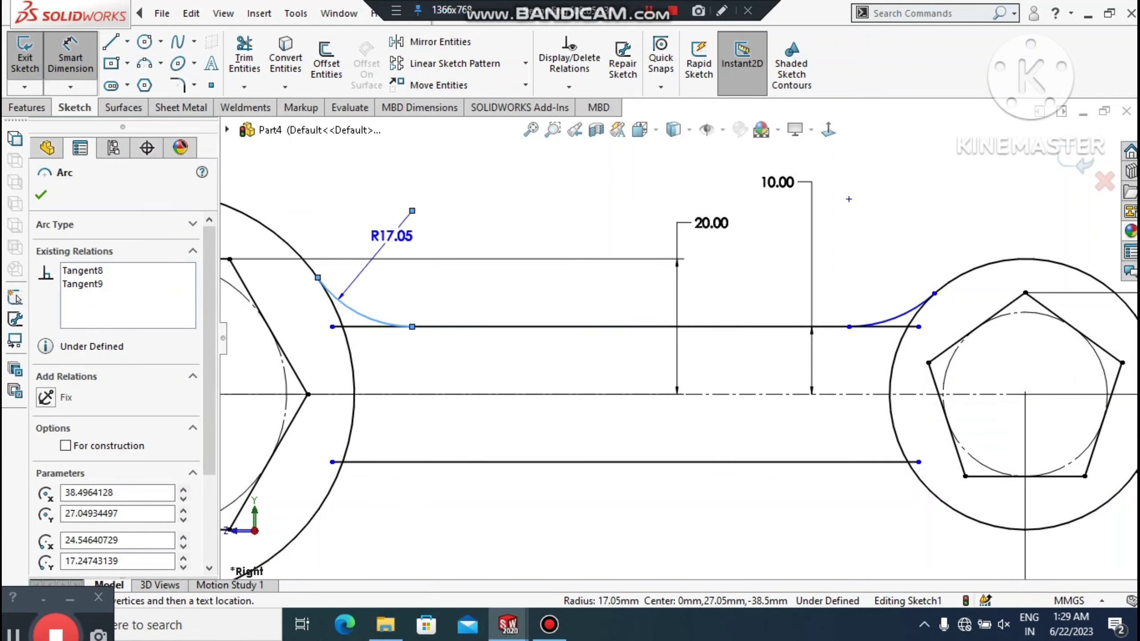
left_click(395, 237)
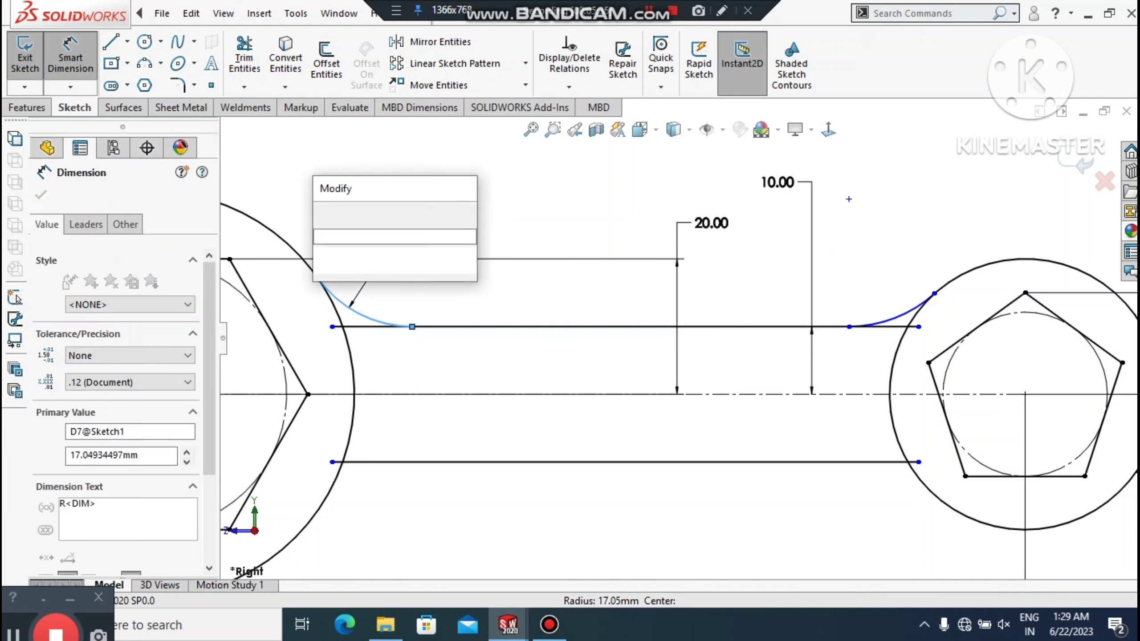
type("15")
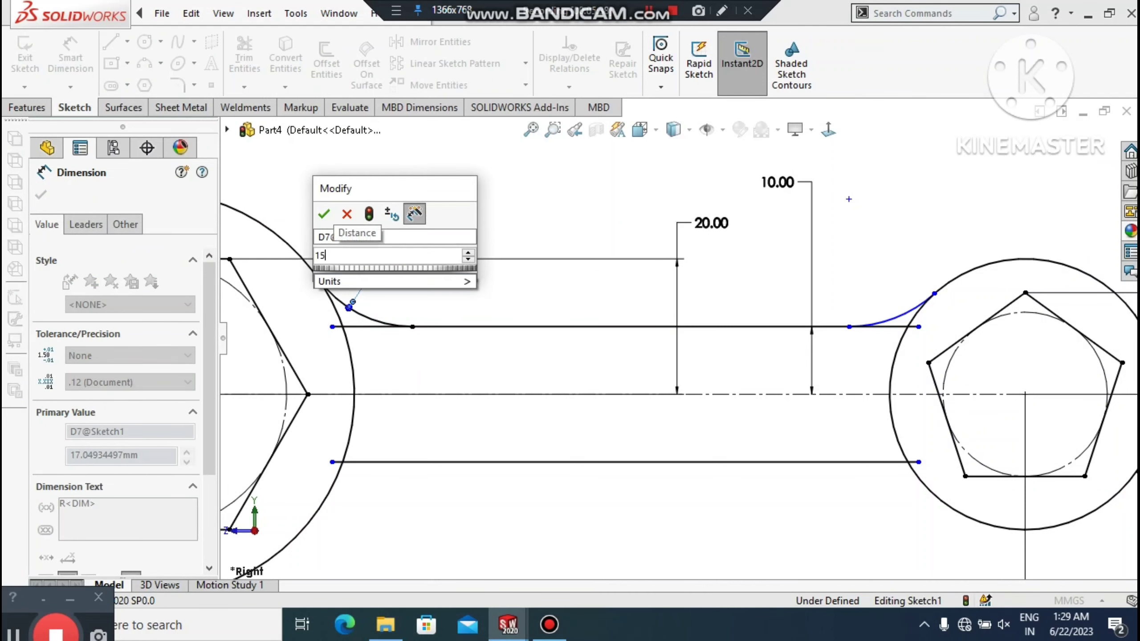
key("Return")
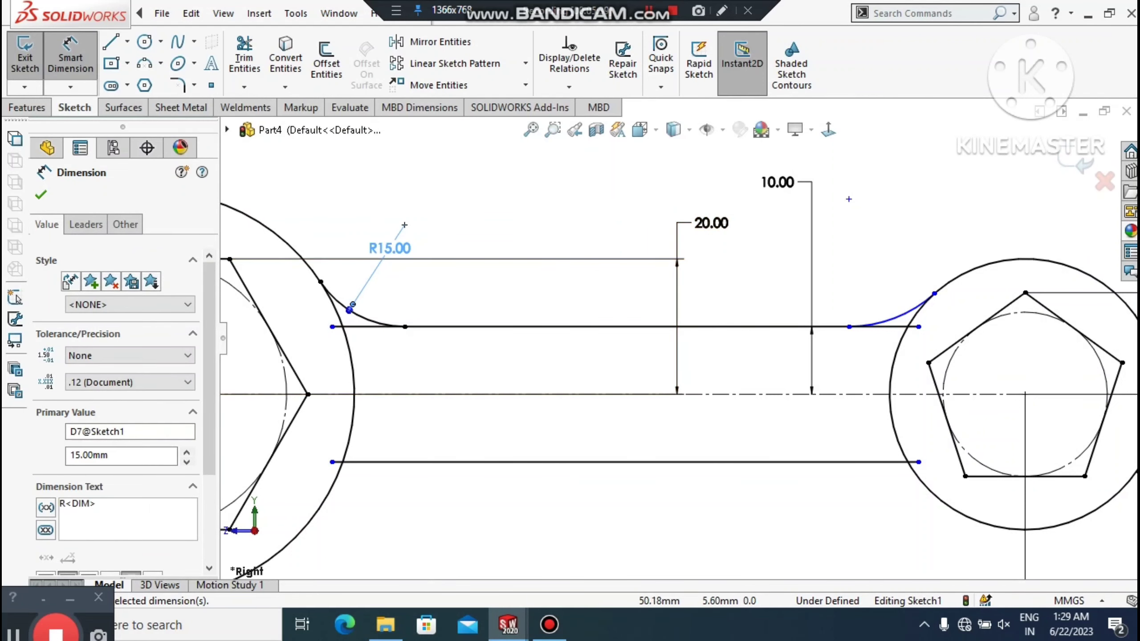
left_click(512, 373)
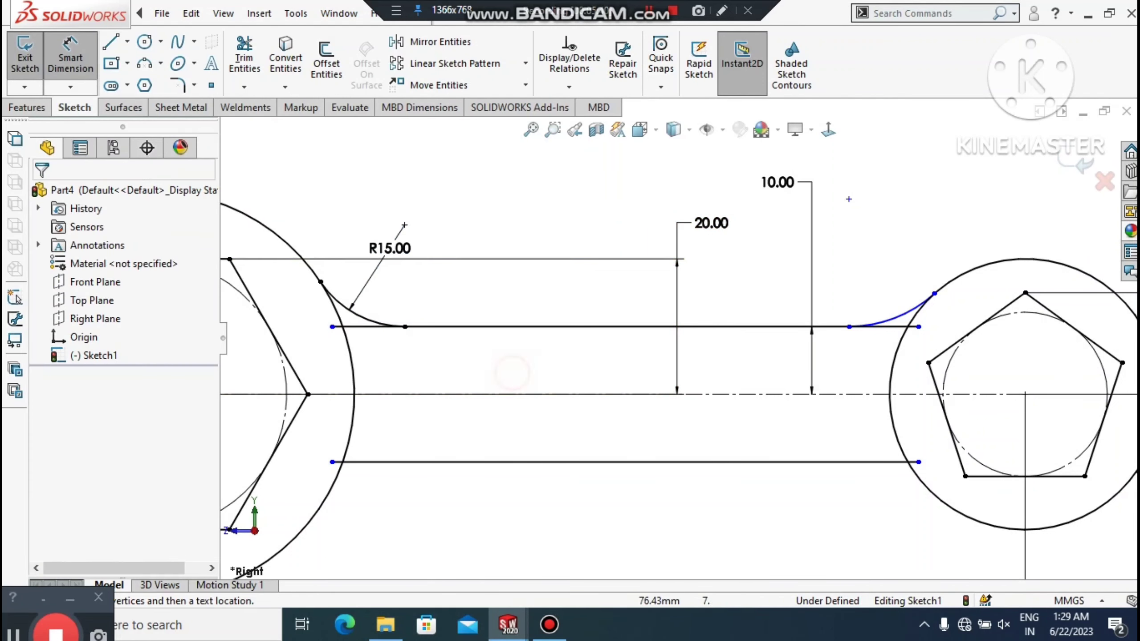
Dimension the radius of the blending arc at the pentagonal end and set it to 15 mm
left_click(895, 318)
left_click(886, 283)
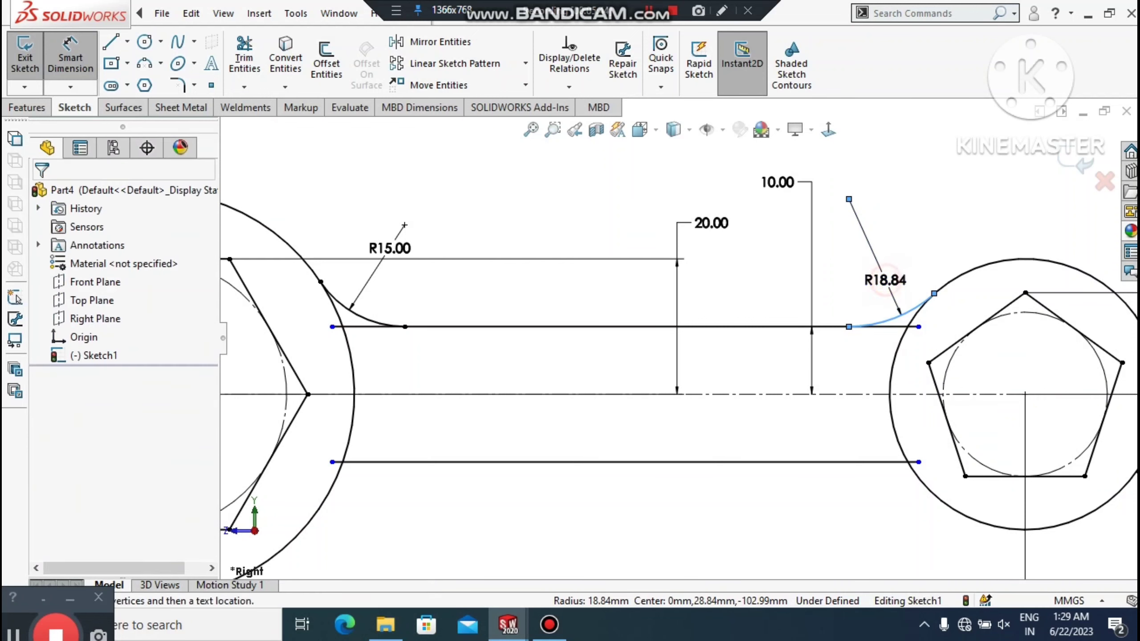
type("1")
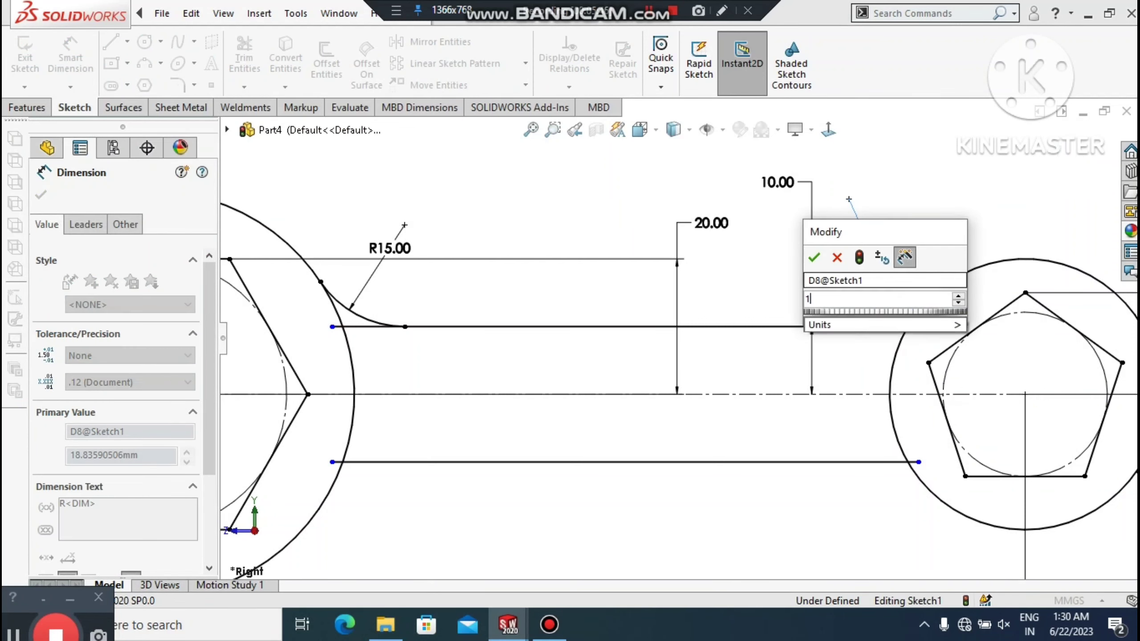
type("5")
key("Return")
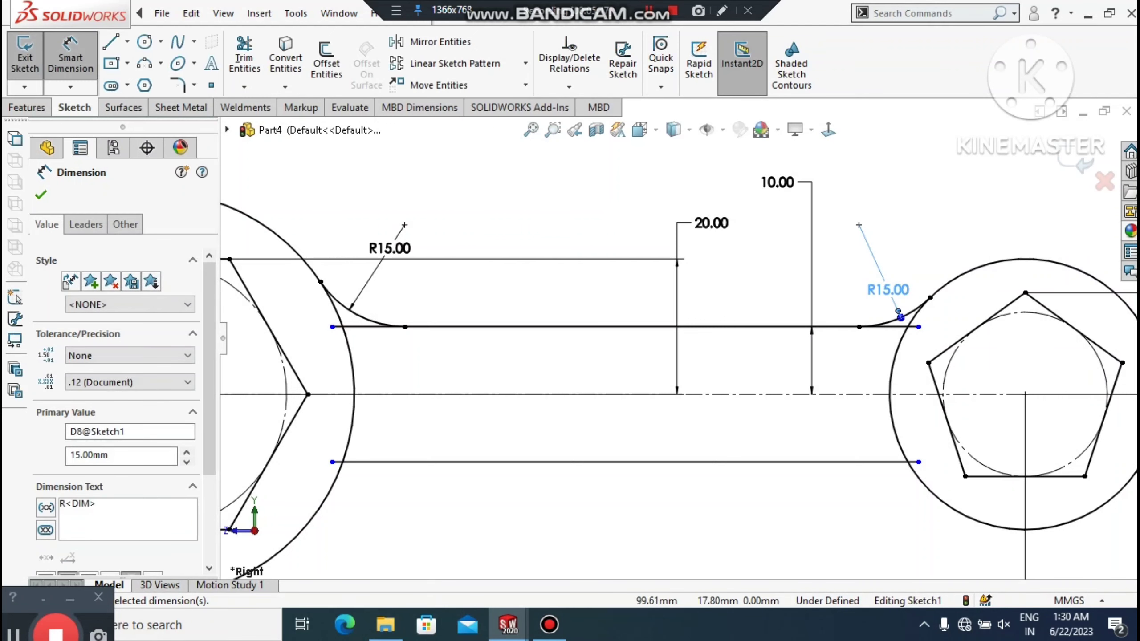
Mirror both 15 mm blending arcs about the horizontal centerline onto the lower handle line, keeping the originals
left_click(762, 263)
scroll(676, 336, "up", 3)
scroll(453, 325, "down", 1)
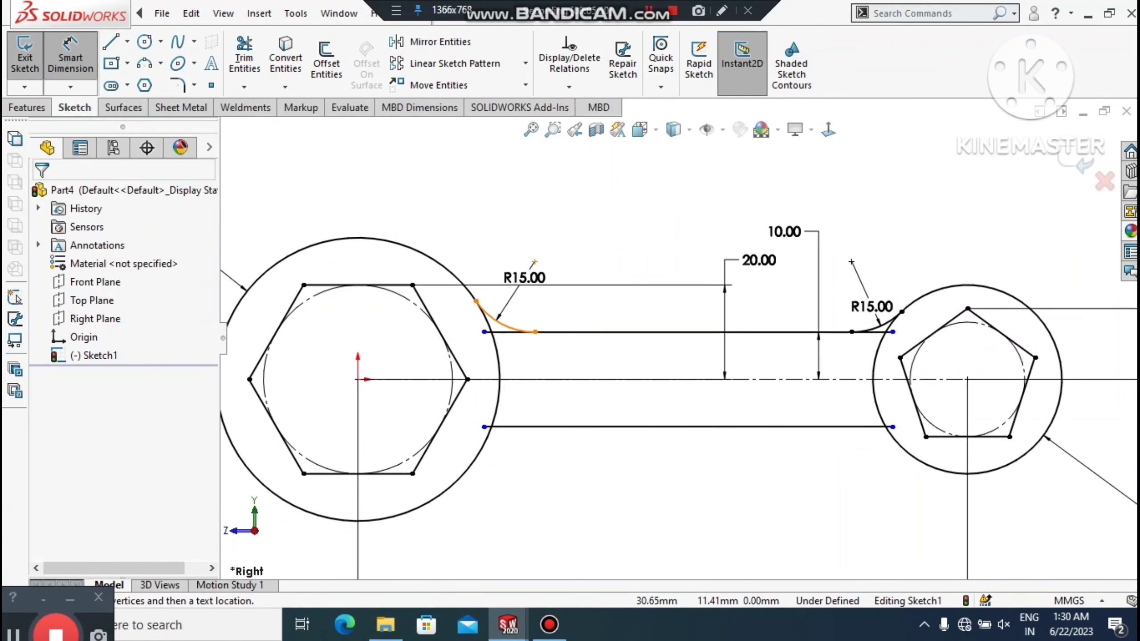
left_click(431, 42)
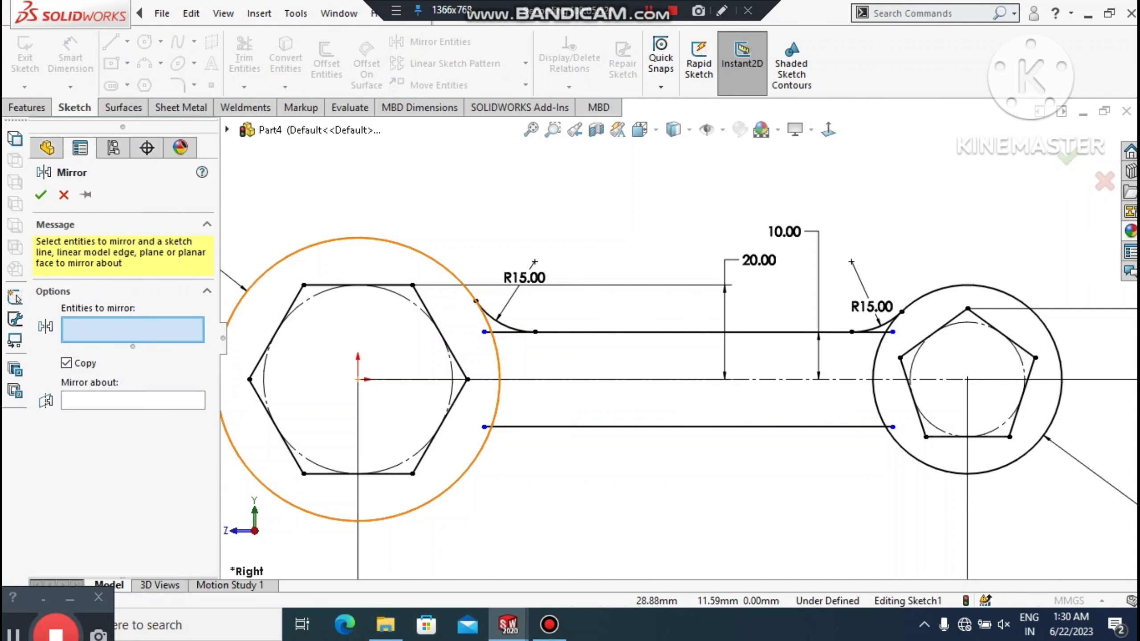
left_click(500, 319)
scroll(919, 353, "down", 2)
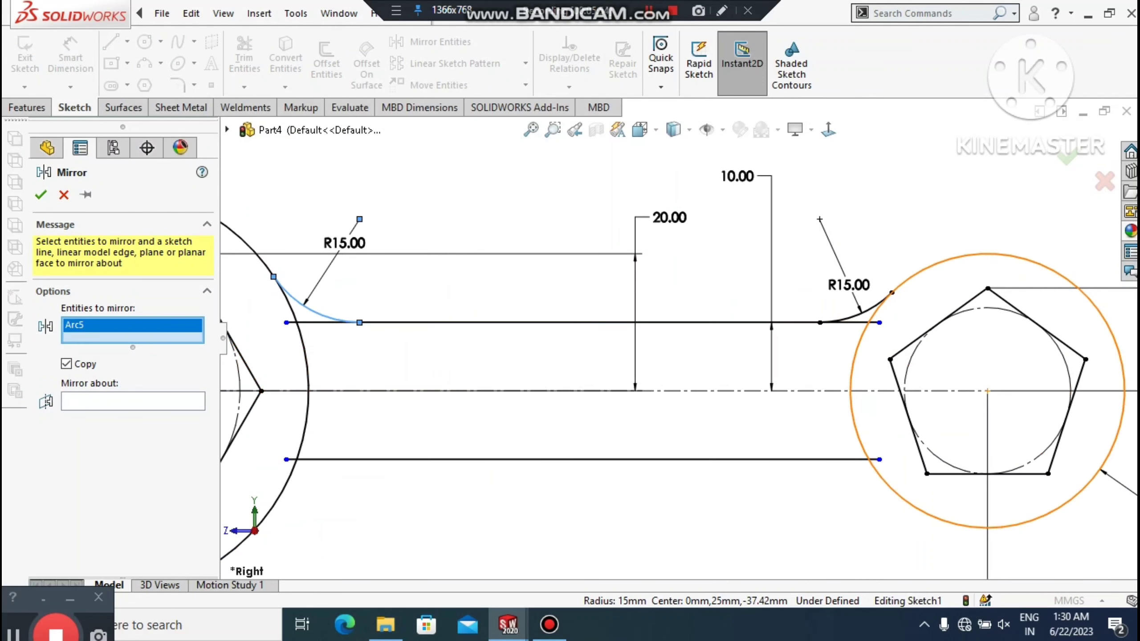
left_click(860, 312)
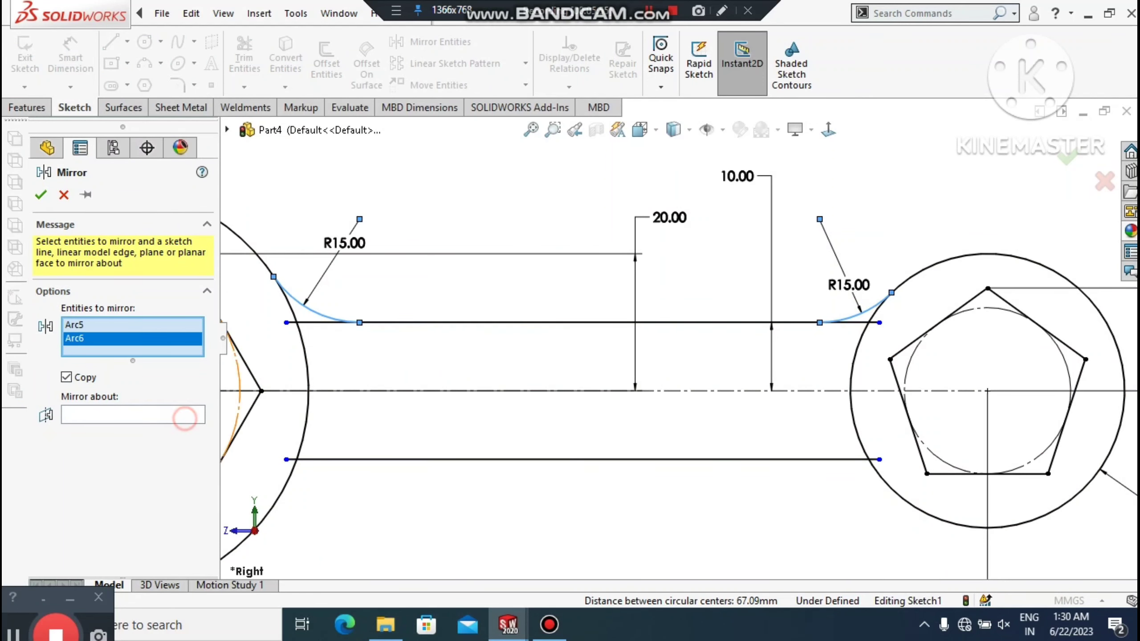
left_click(175, 409)
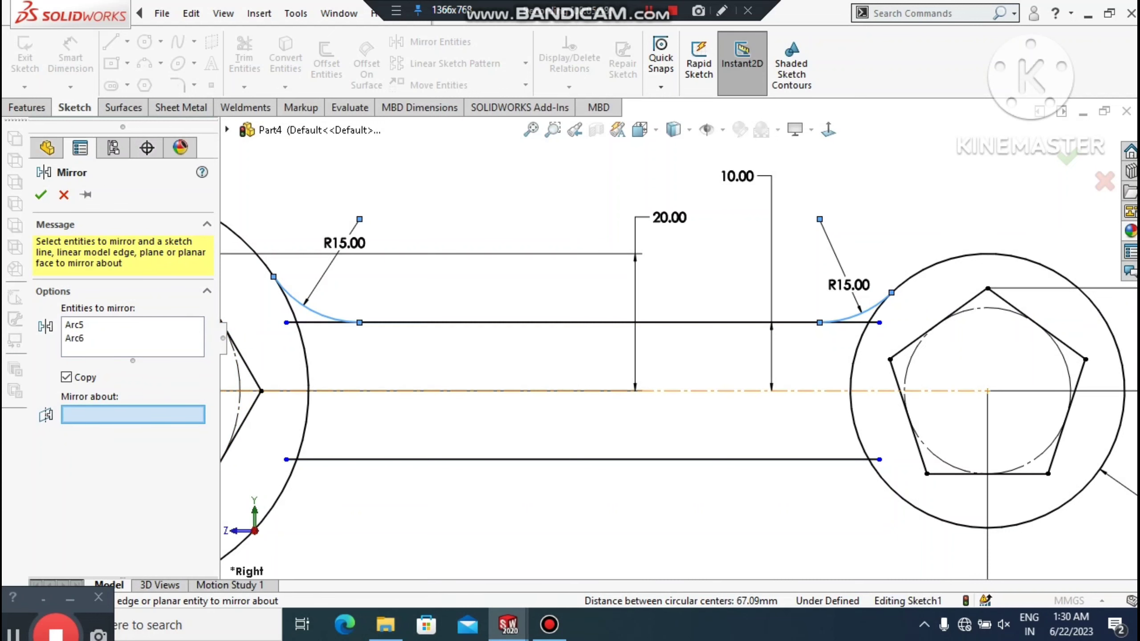
left_click(720, 390)
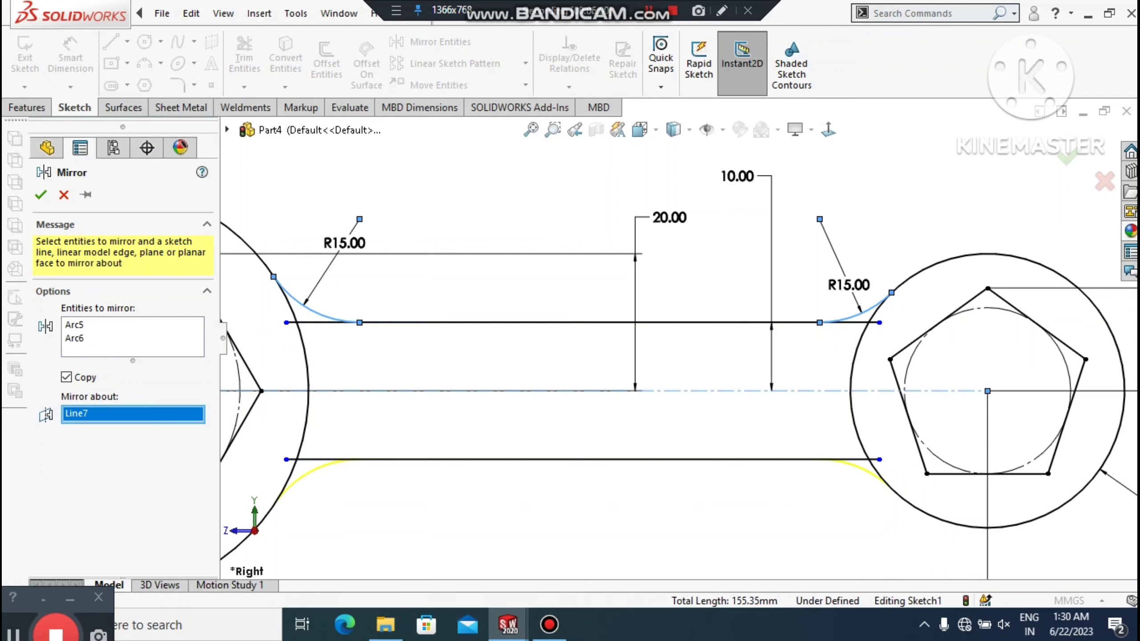
scroll(680, 338, "up", 3)
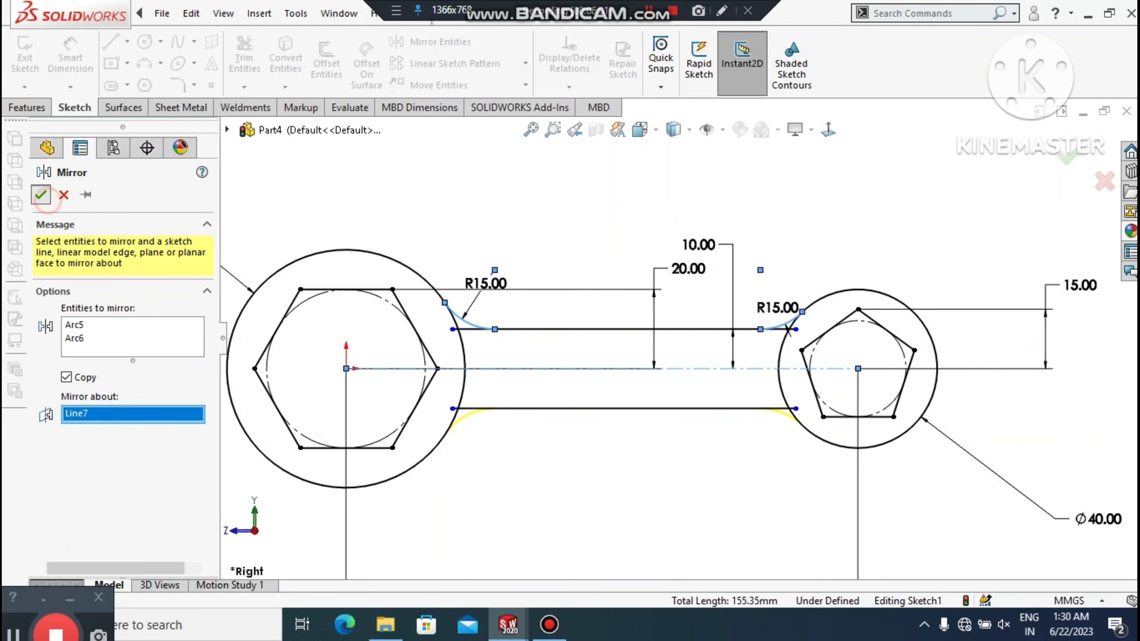
left_click(41, 194)
Power-trim the excess ends of the upper and lower handle lines back to the blending arcs at the hexagonal end
scroll(416, 334, "down", 4)
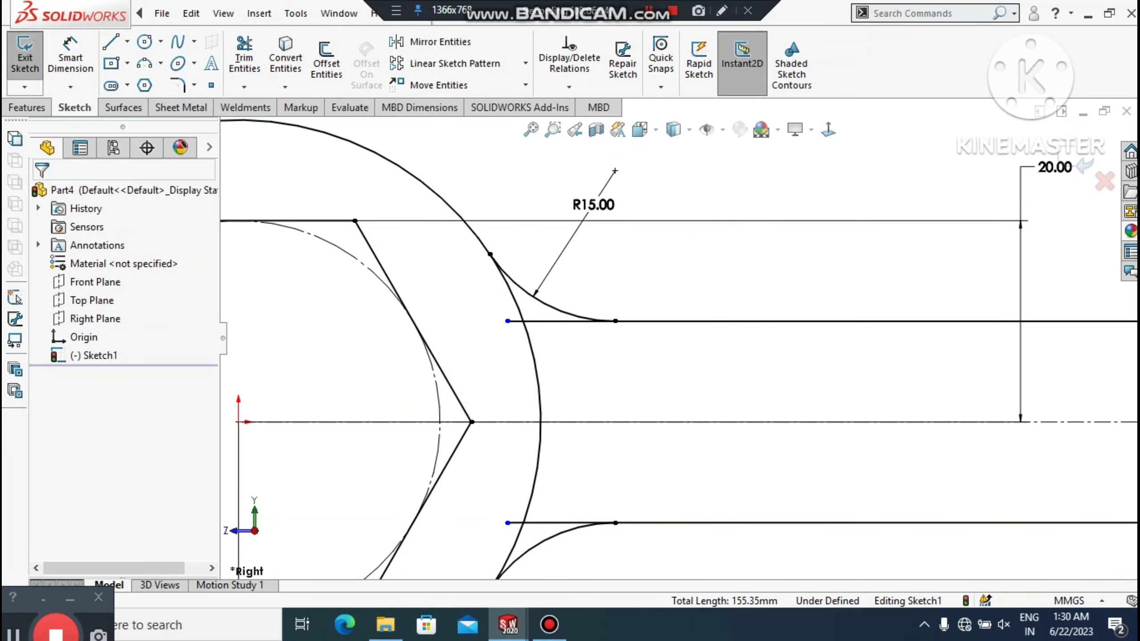
left_click(244, 56)
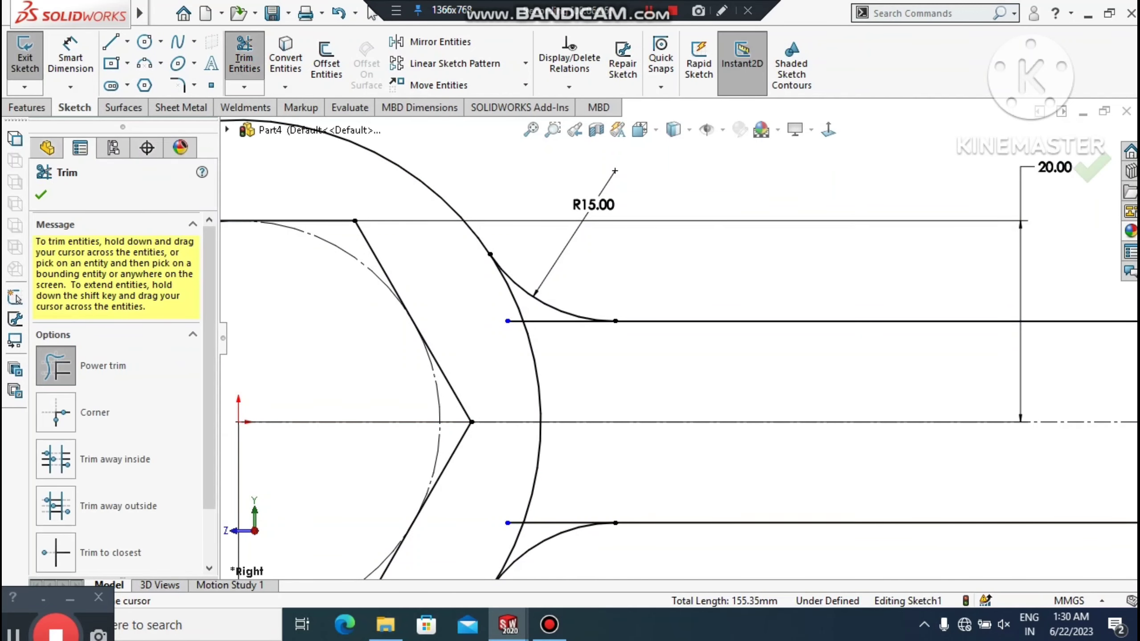
scroll(502, 354, "down", 3)
left_click_drag(508, 328, 521, 309)
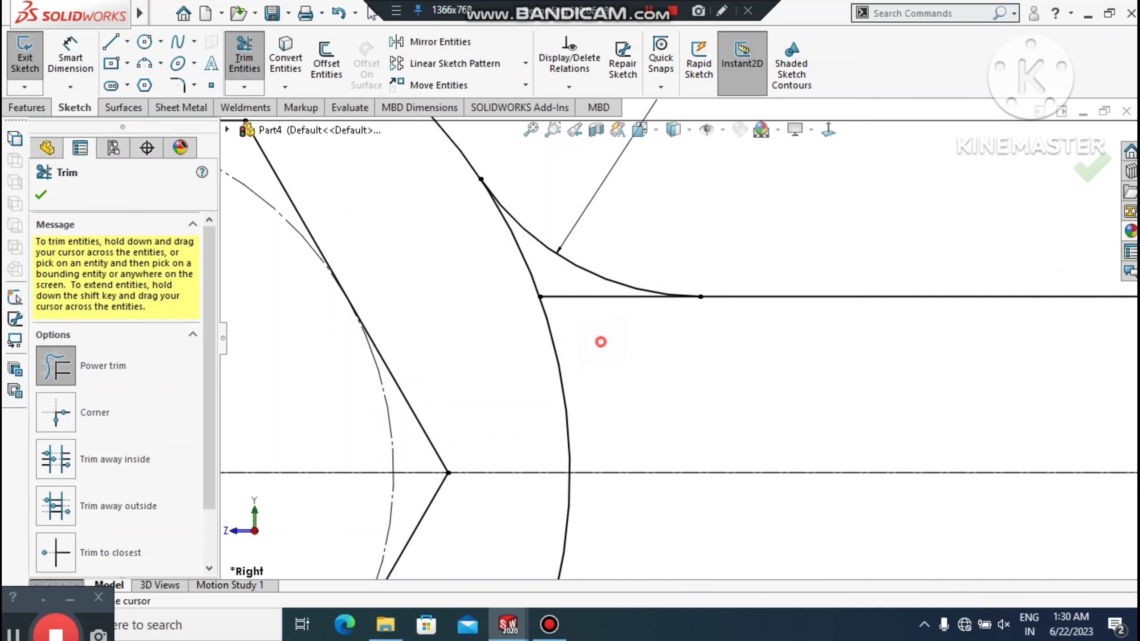
left_click_drag(601, 338, 580, 294)
scroll(673, 337, "up", 6)
scroll(646, 426, "down", 8)
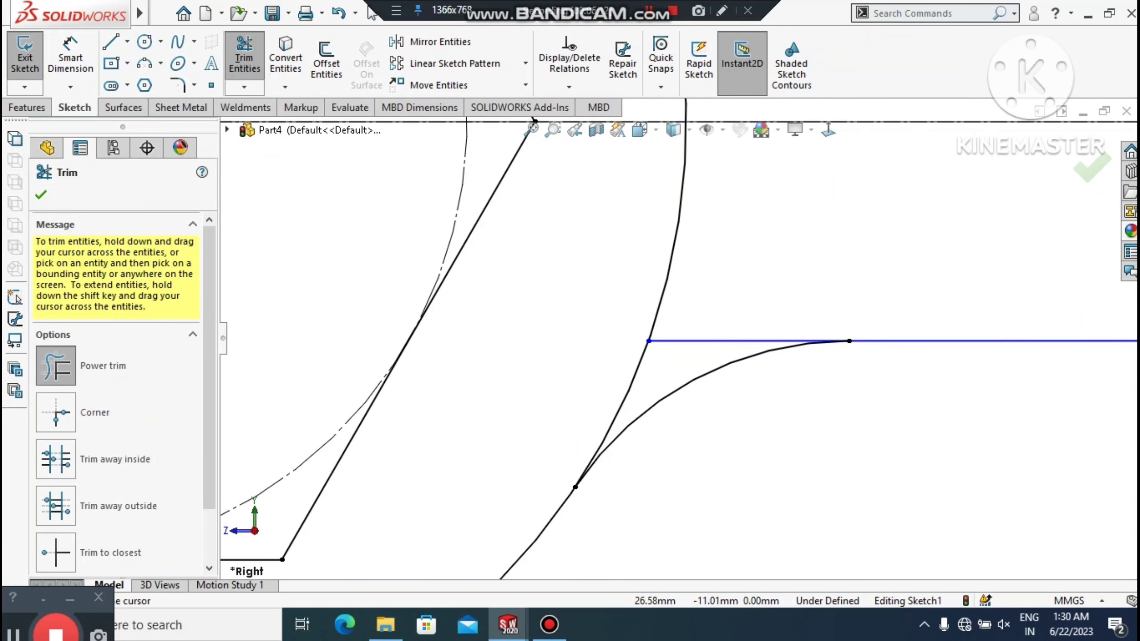
left_click_drag(729, 285, 737, 360)
scroll(736, 342, "up", 8)
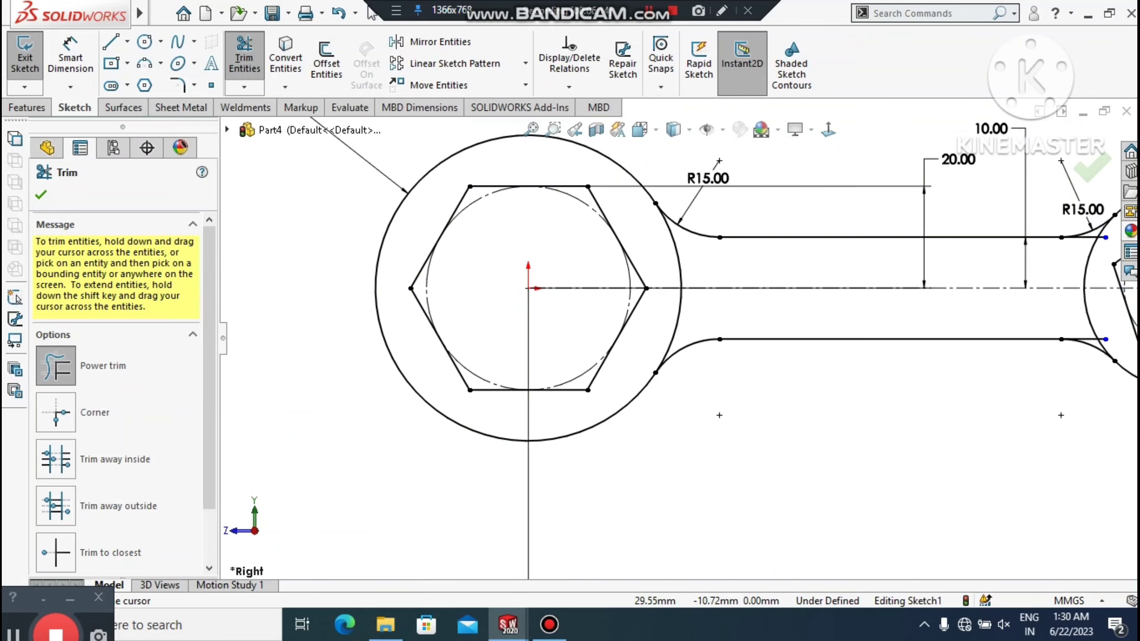
Power-trim the excess ends of the upper and lower handle lines back to the blending arcs at the pentagonal end
scroll(943, 277, "down", 10)
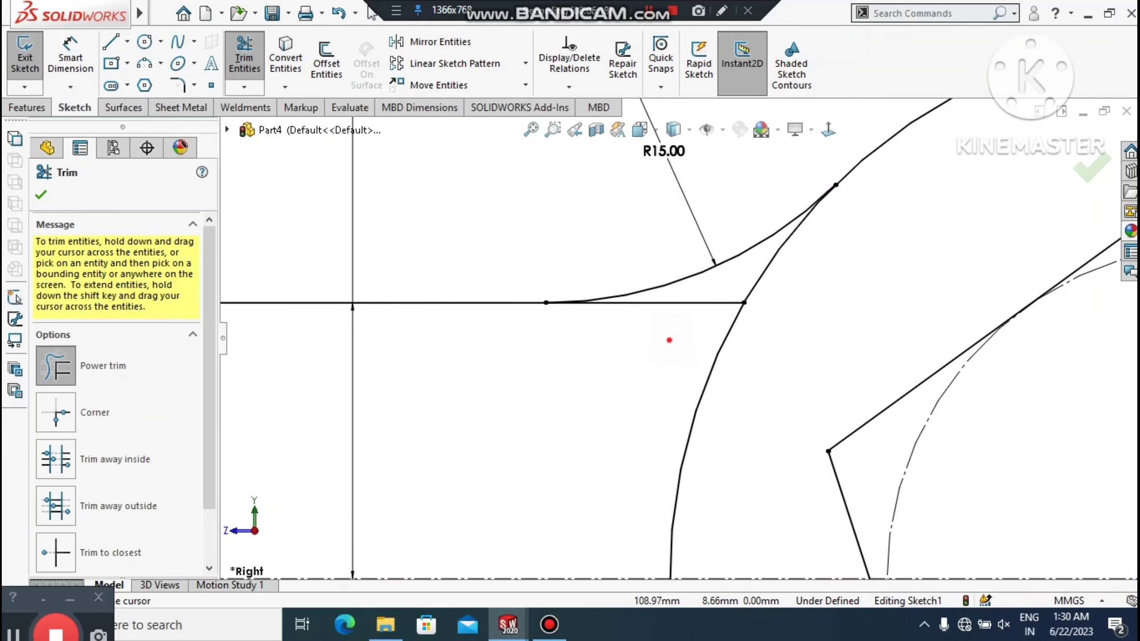
left_click_drag(689, 312, 704, 292)
scroll(680, 338, "up", 8)
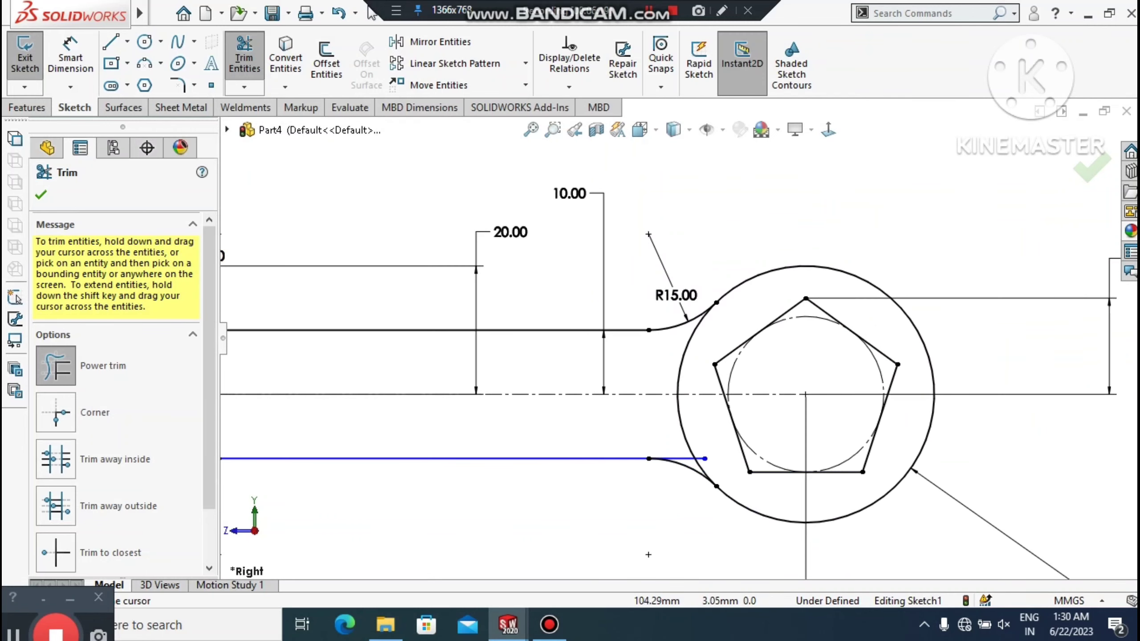
scroll(658, 458, "down", 5)
scroll(715, 420, "down", 4)
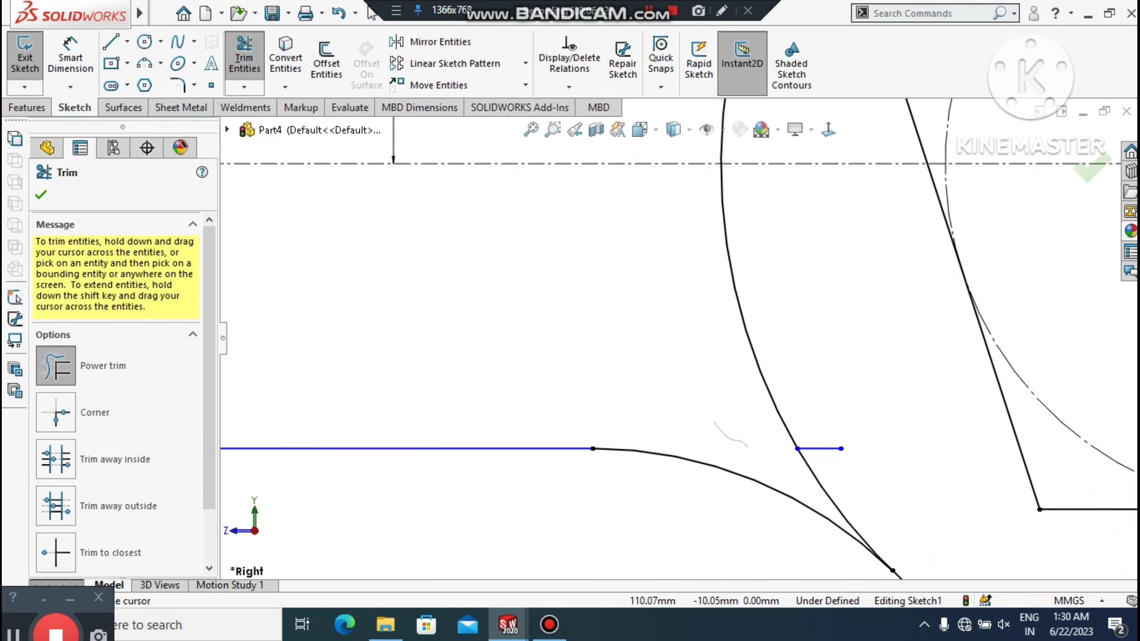
left_click_drag(830, 413, 833, 472)
scroll(834, 471, "up", 10)
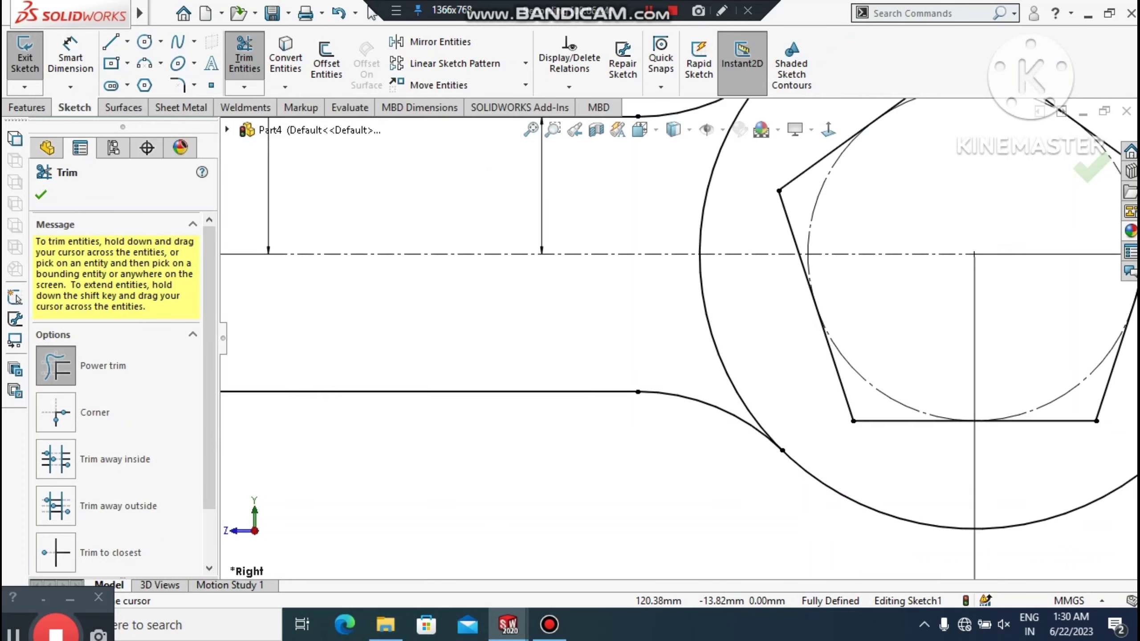
scroll(679, 338, "up", 3)
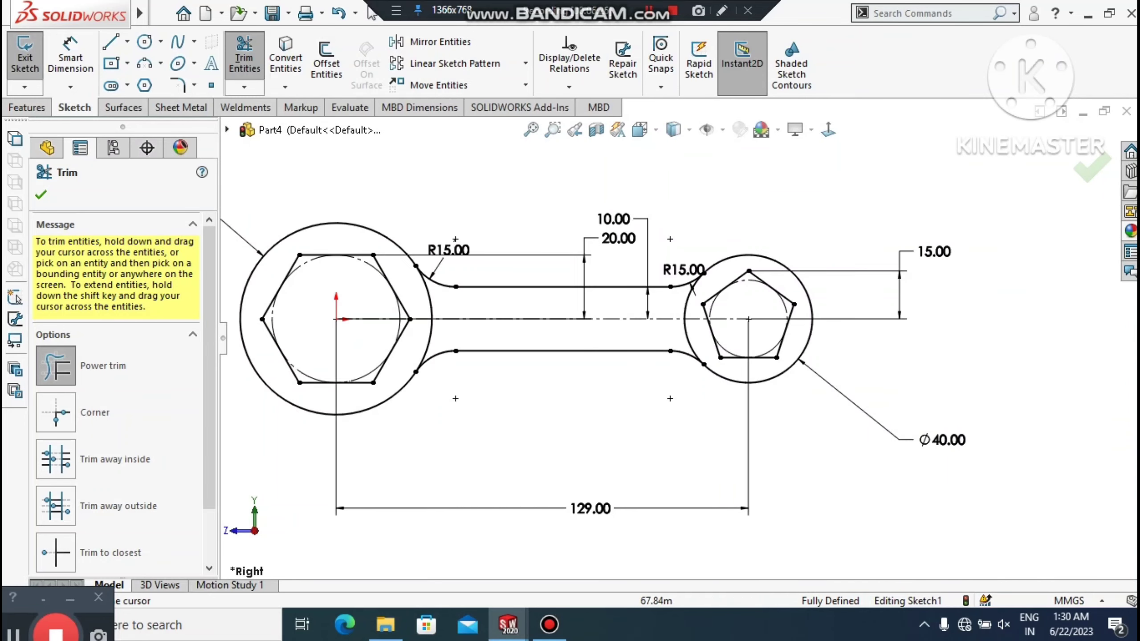
key("Escape")
Extrude the handle region between the two rings as a boss with a Mid Plane depth of 5 mm
scroll(416, 387, "down", 3)
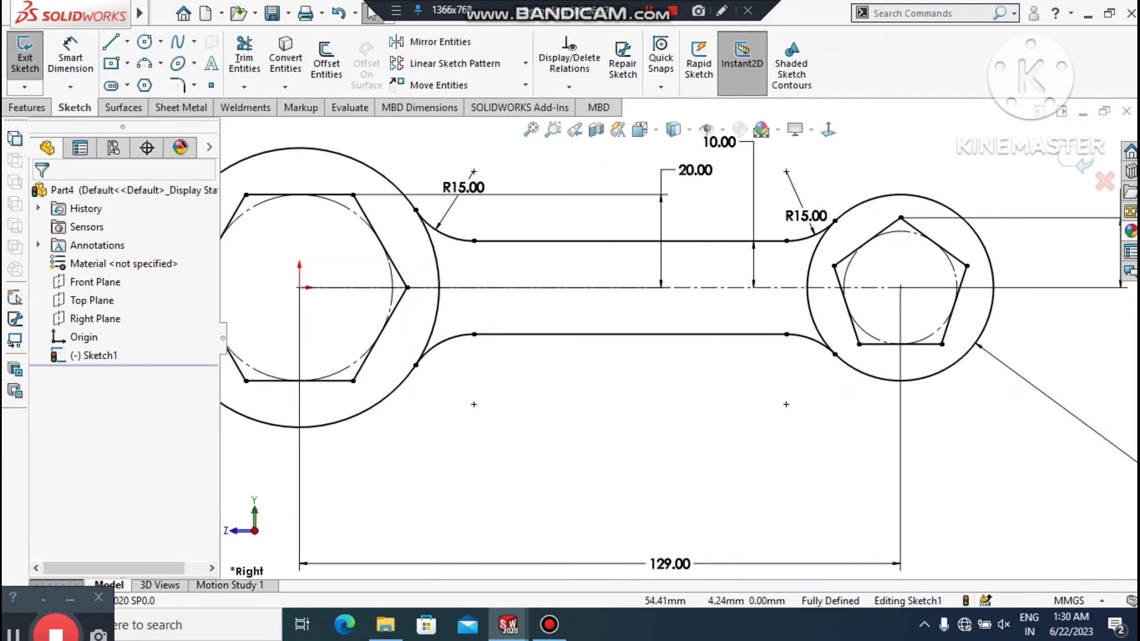
scroll(681, 339, "up", 3)
left_click(27, 107)
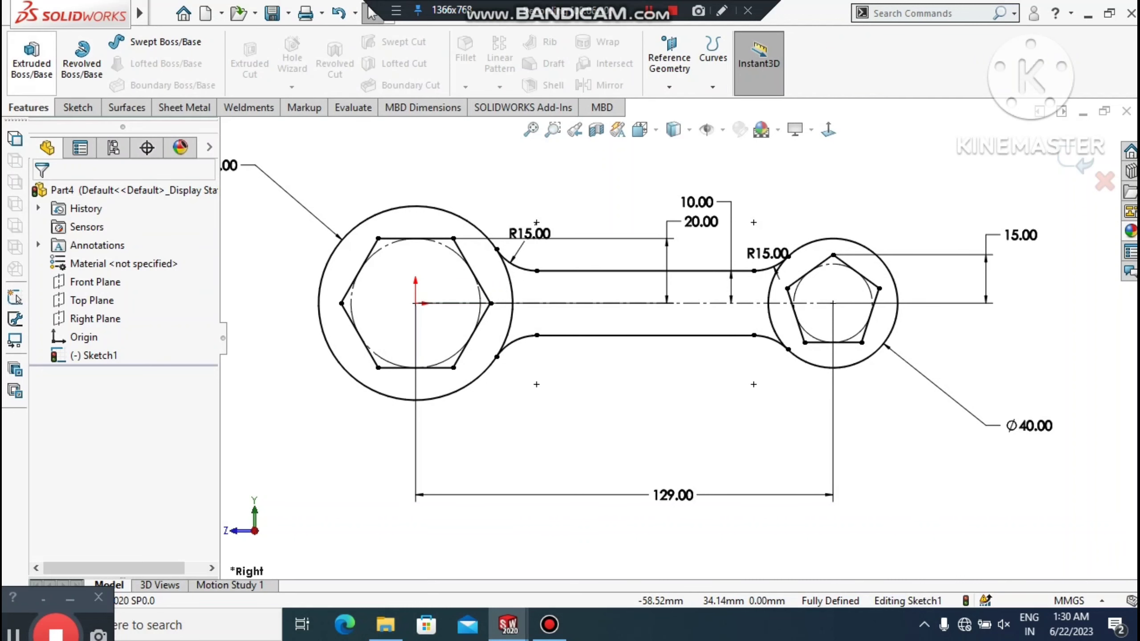
left_click(31, 60)
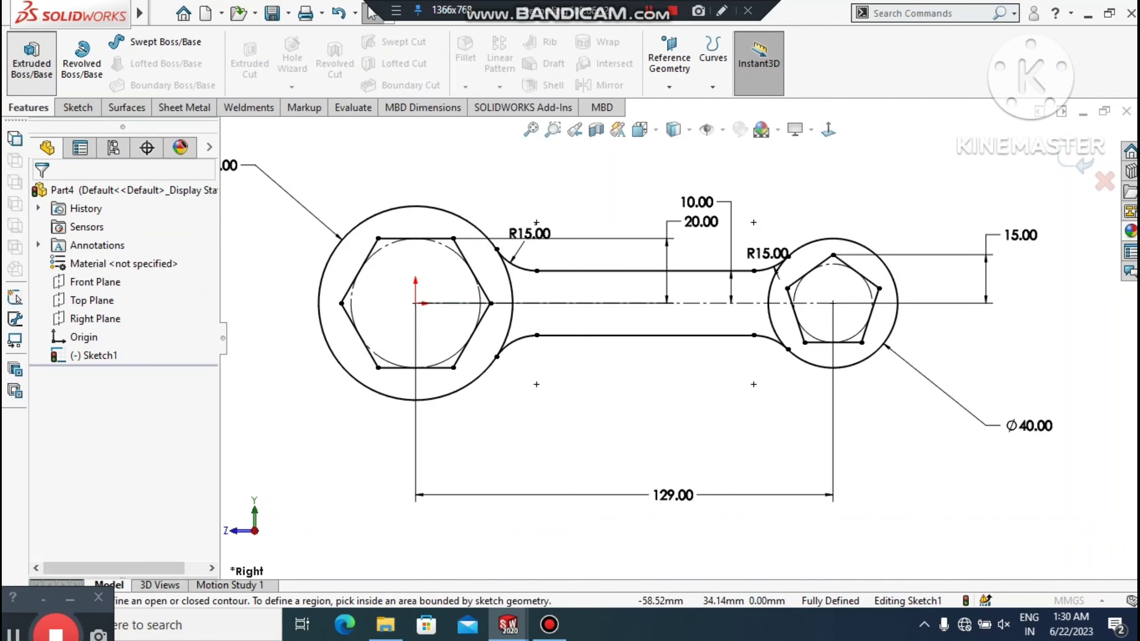
scroll(683, 339, "down", 3)
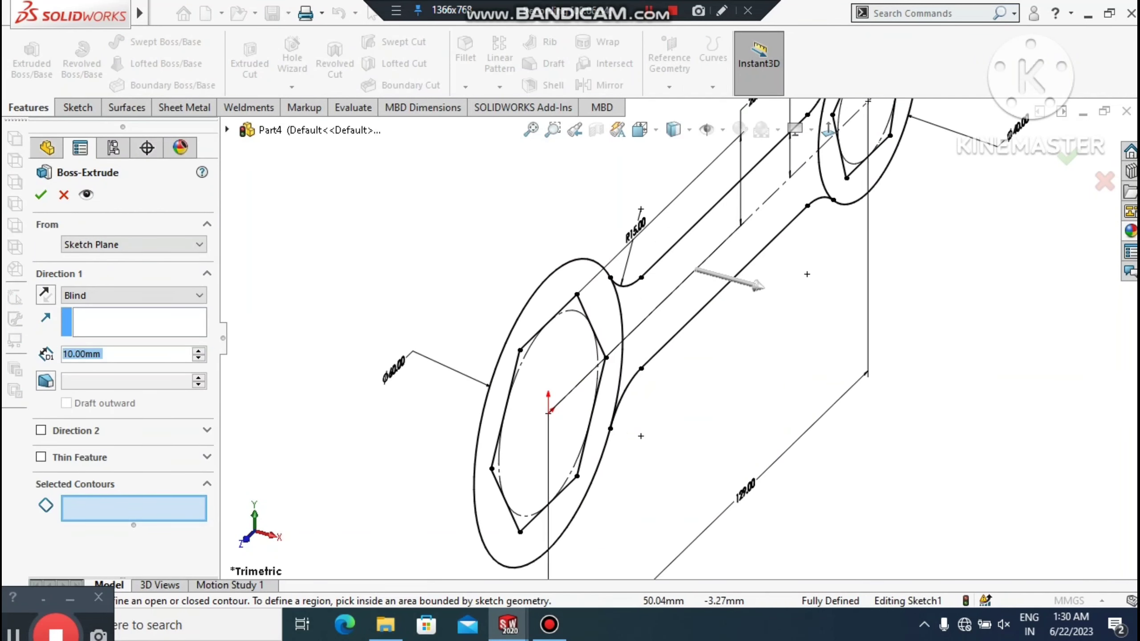
left_click(663, 276)
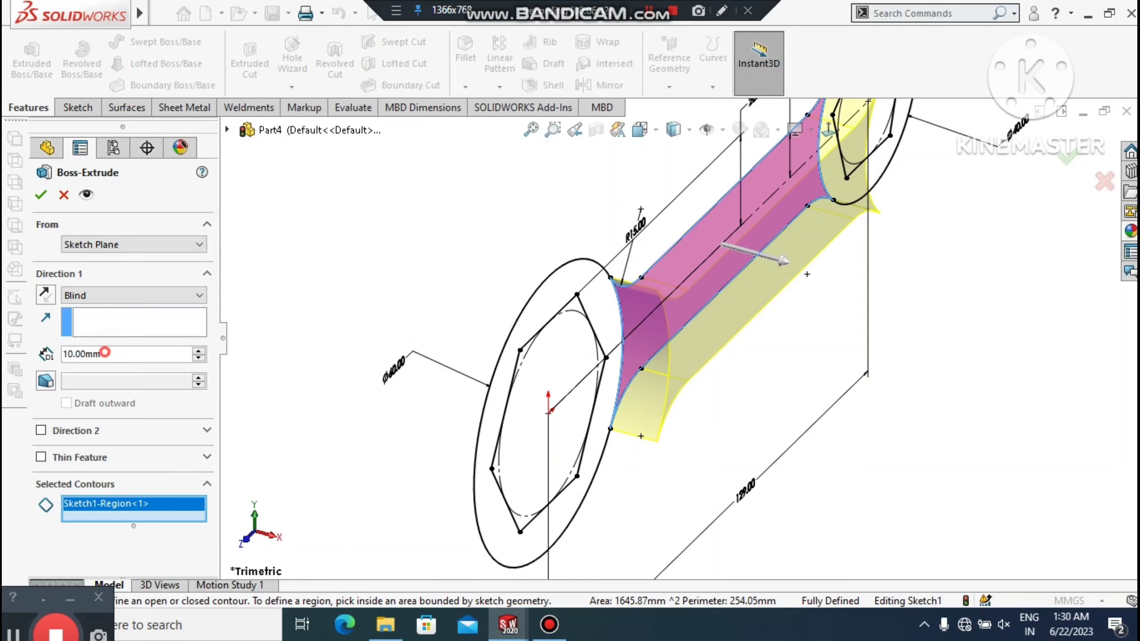
left_click(105, 352)
type("5")
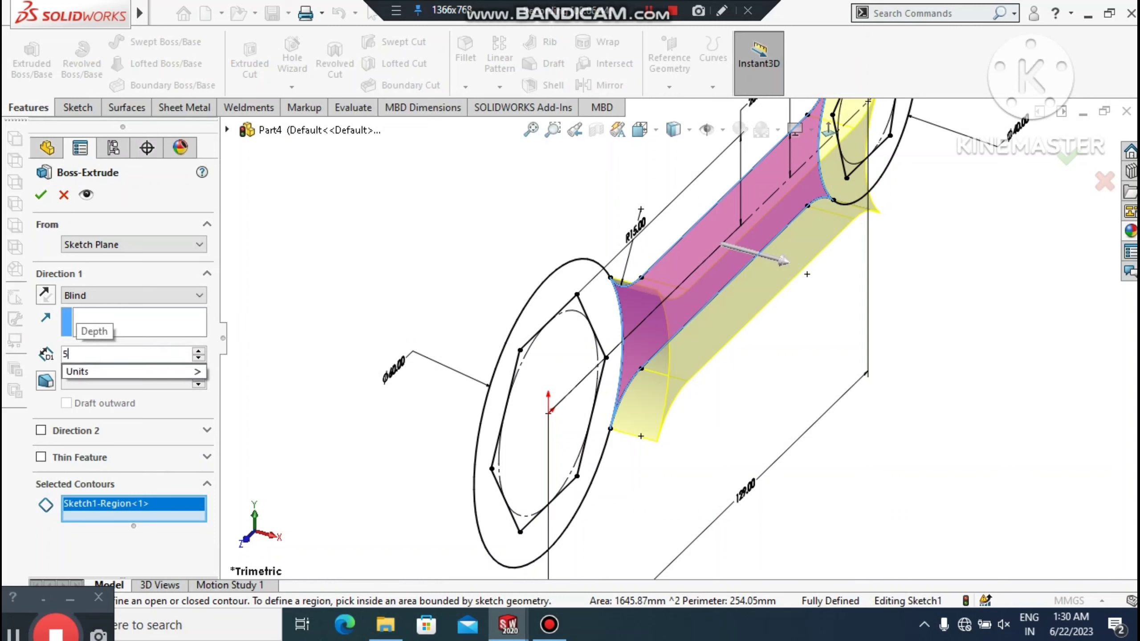
key("Return")
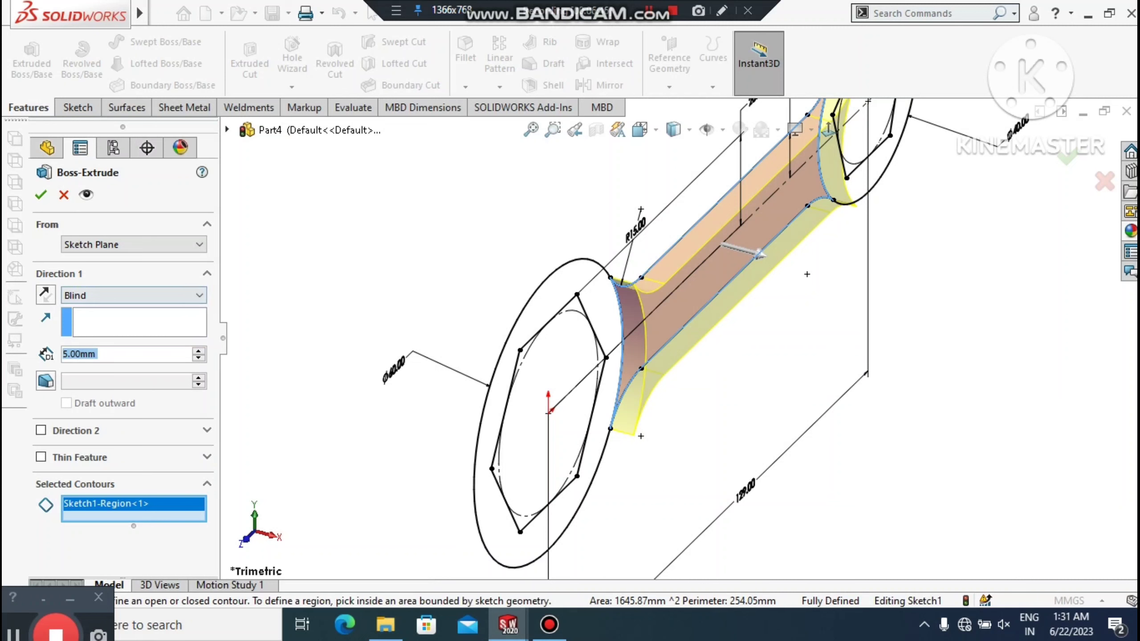
left_click(183, 294)
left_click(90, 365)
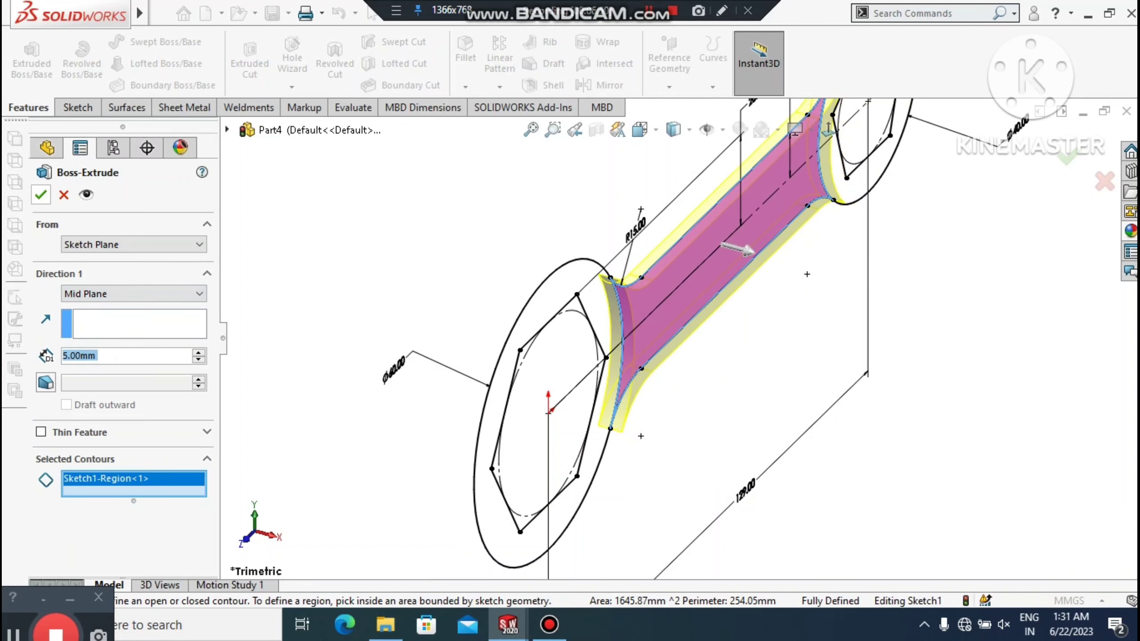
left_click(40, 194)
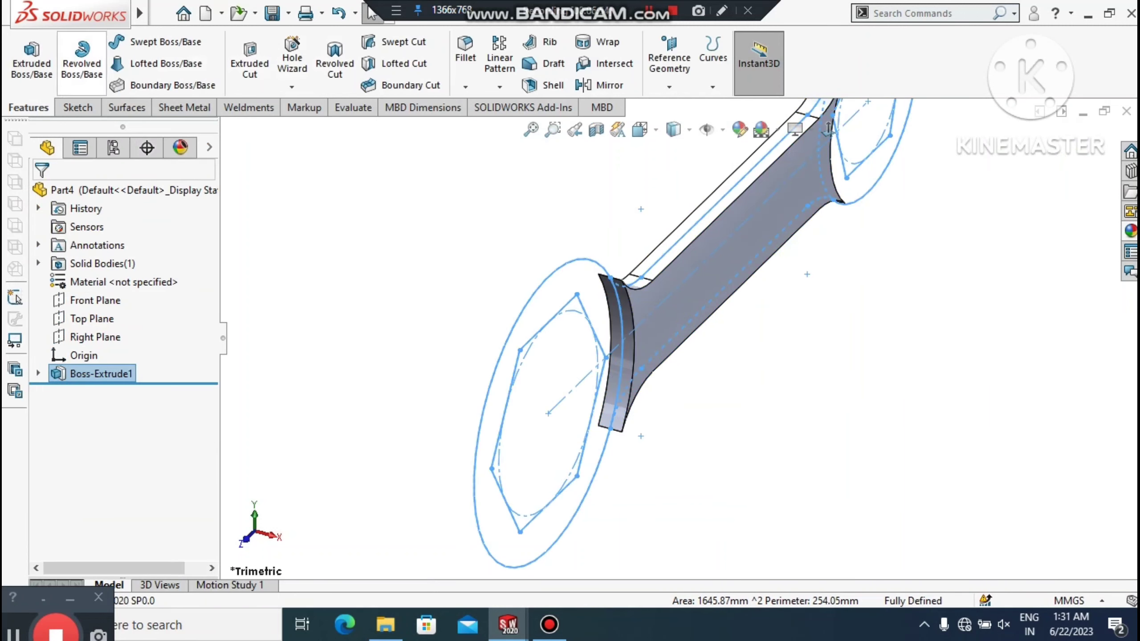
Extrude the hexagonal and pentagonal ring regions of Sketch1 with a Mid Plane depth of 8 mm, merged with the handle
left_click(32, 58)
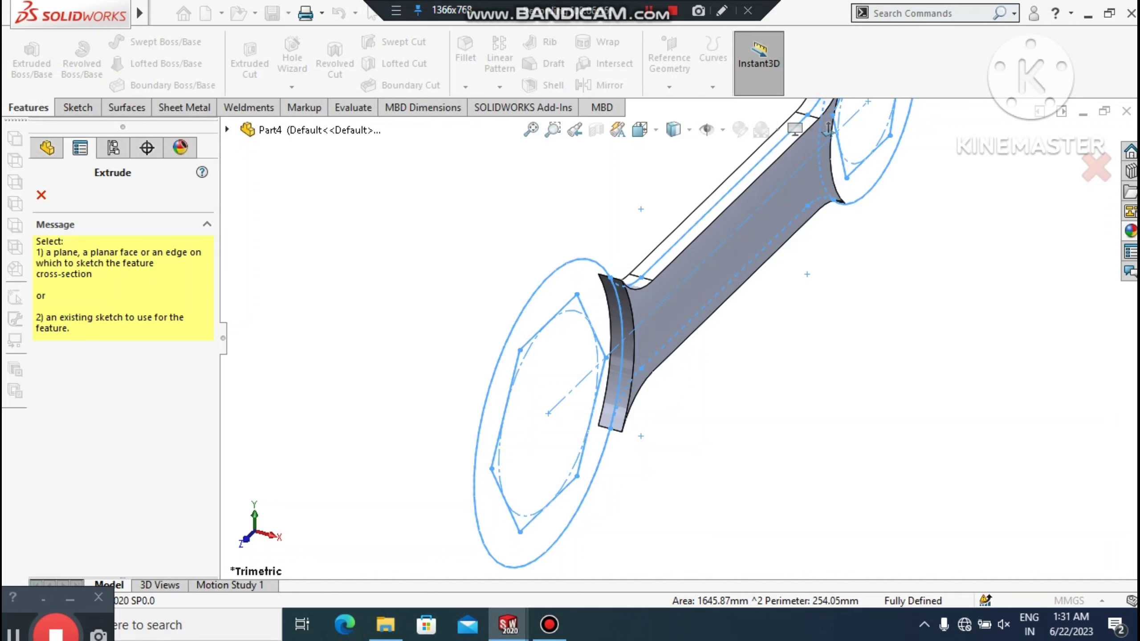
left_click(227, 130)
left_click(245, 313)
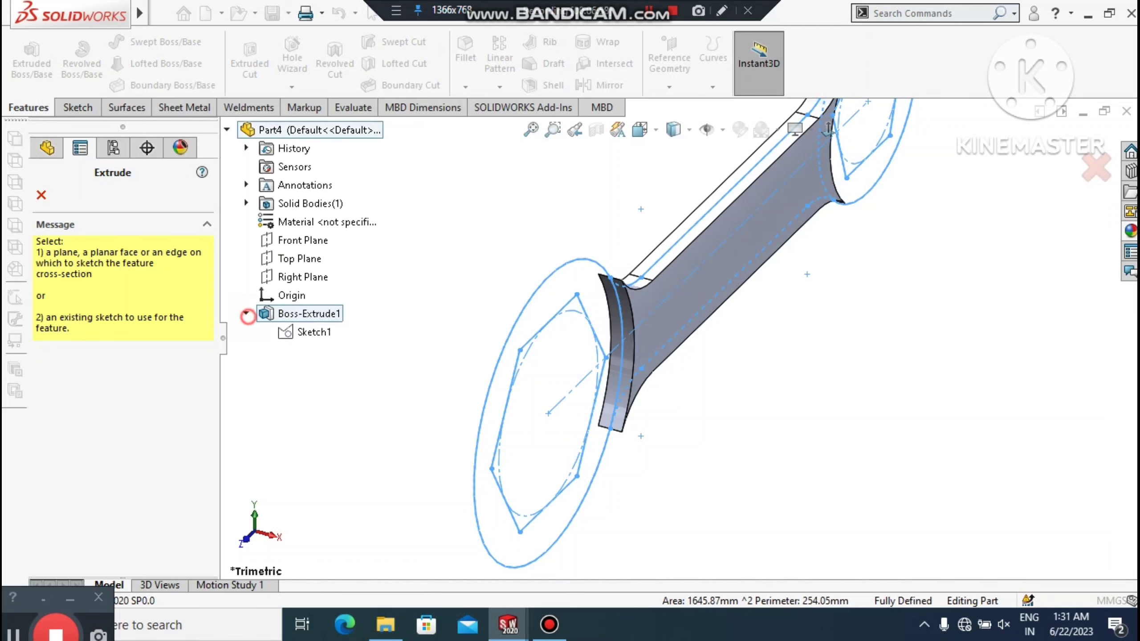
left_click(304, 332)
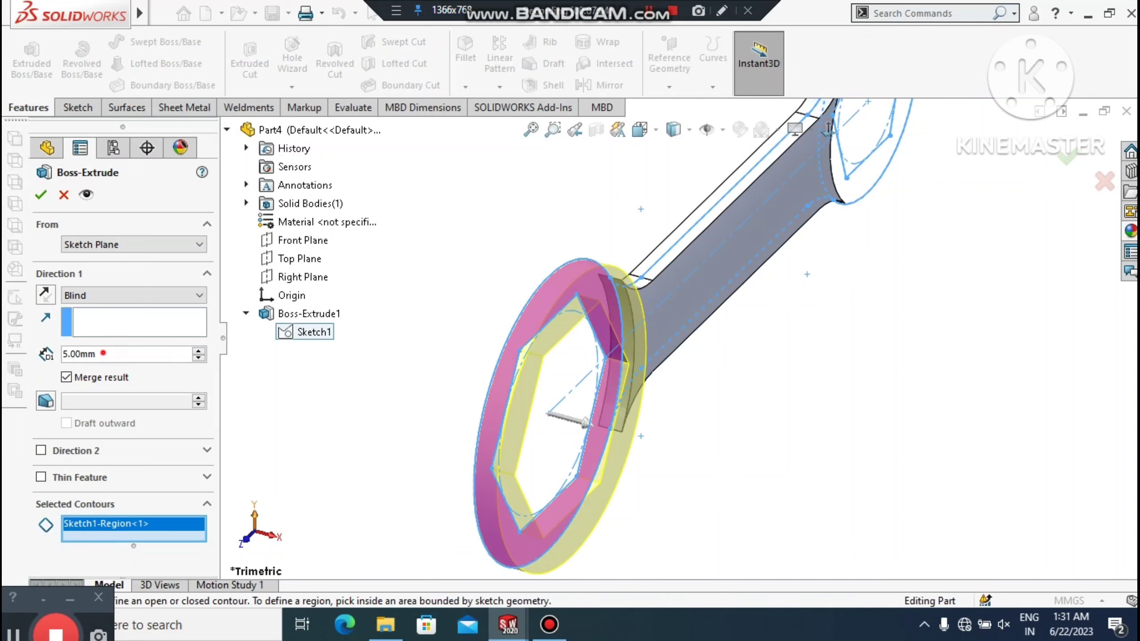
type("8")
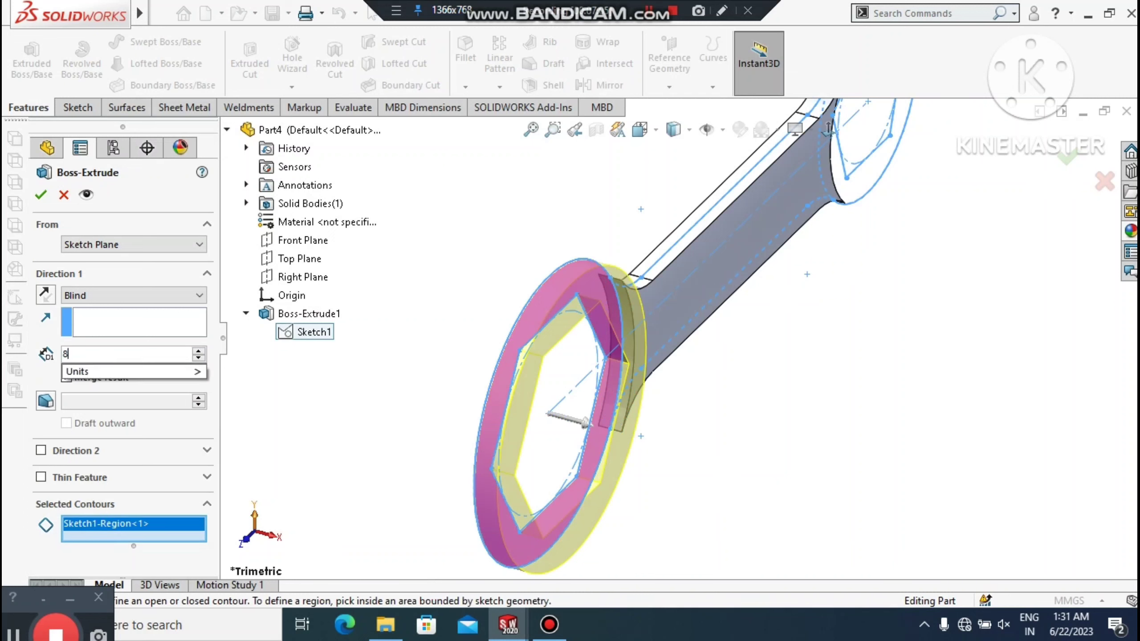
key("Return")
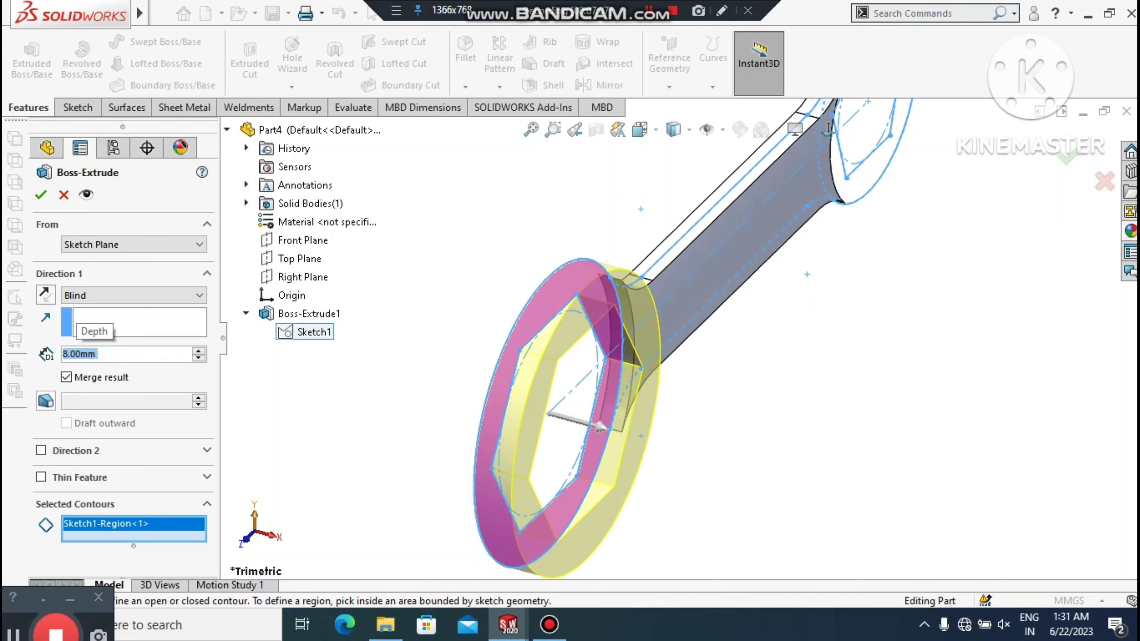
left_click(133, 295)
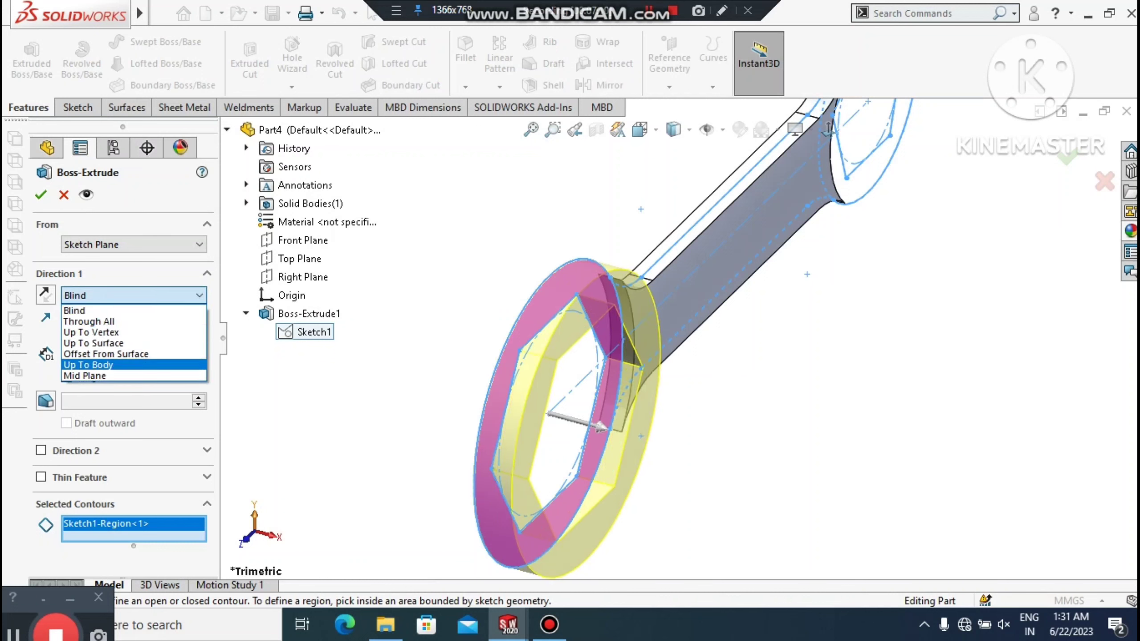
left_click(93, 376)
scroll(681, 338, "up", 3)
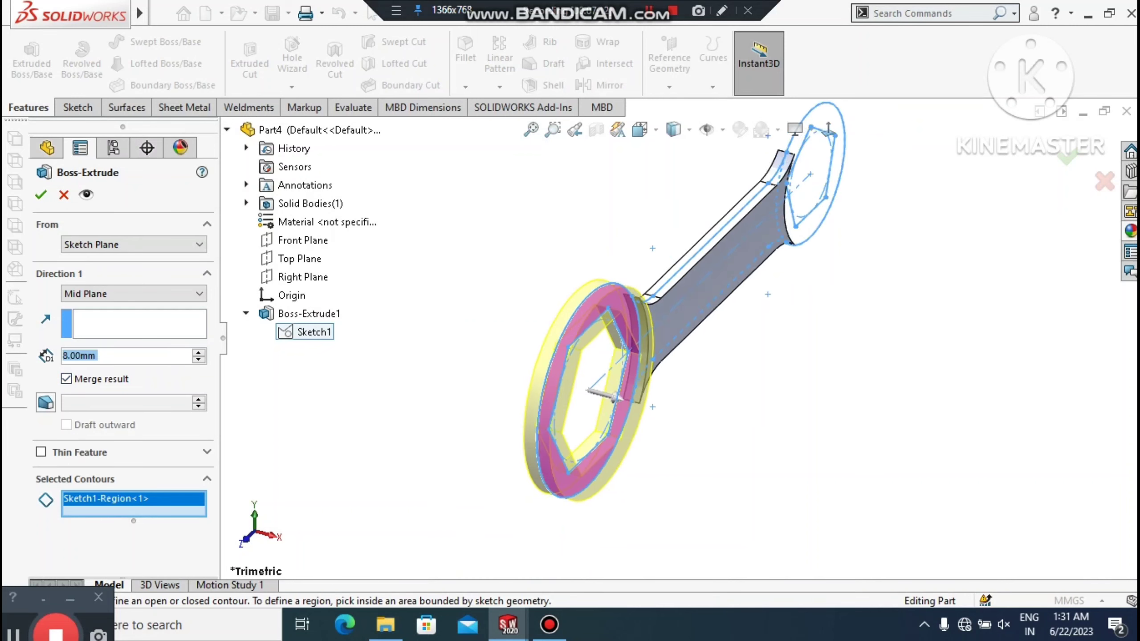
scroll(860, 113, "down", 3)
left_click(757, 184)
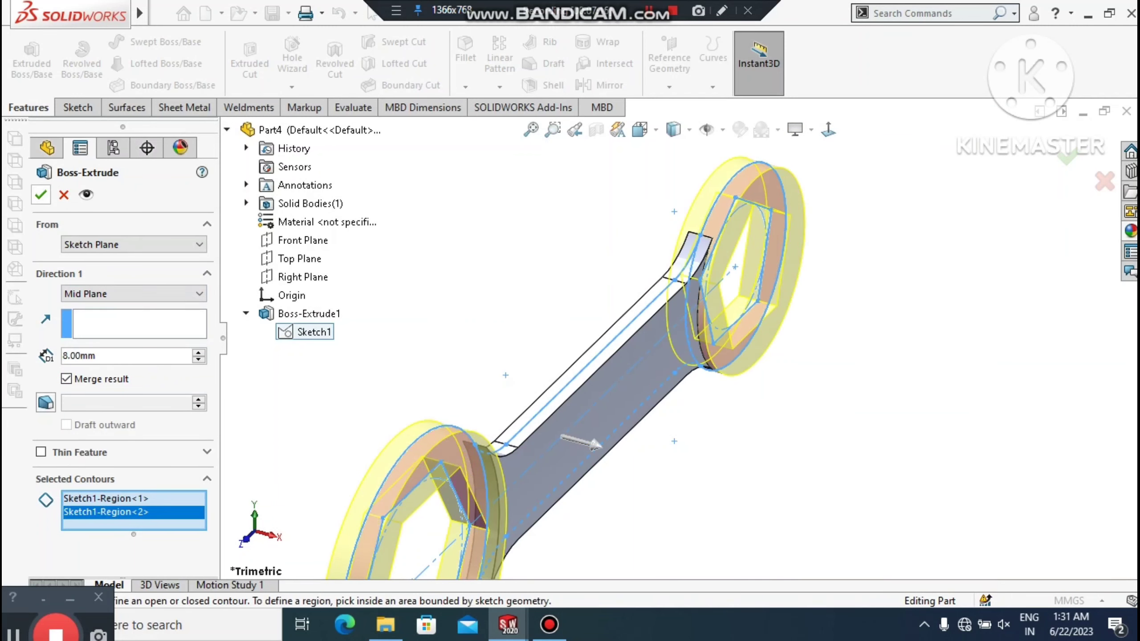
left_click(40, 195)
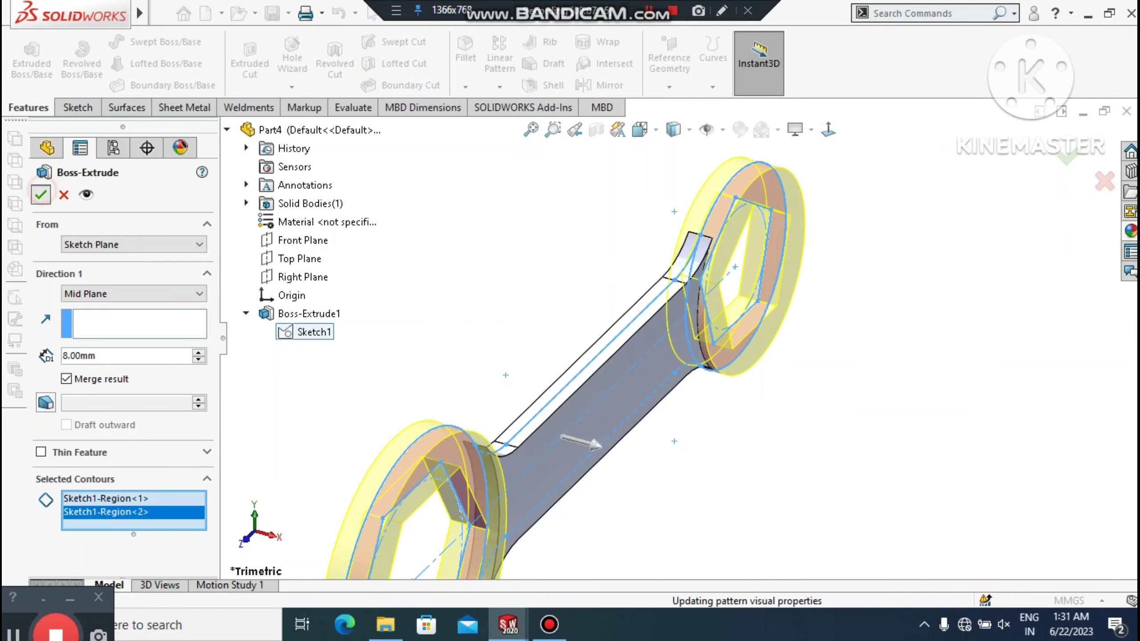
Apply the polished platinum appearance to the whole wrench
left_click(767, 463)
middle_click_drag(767, 463, 579, 423)
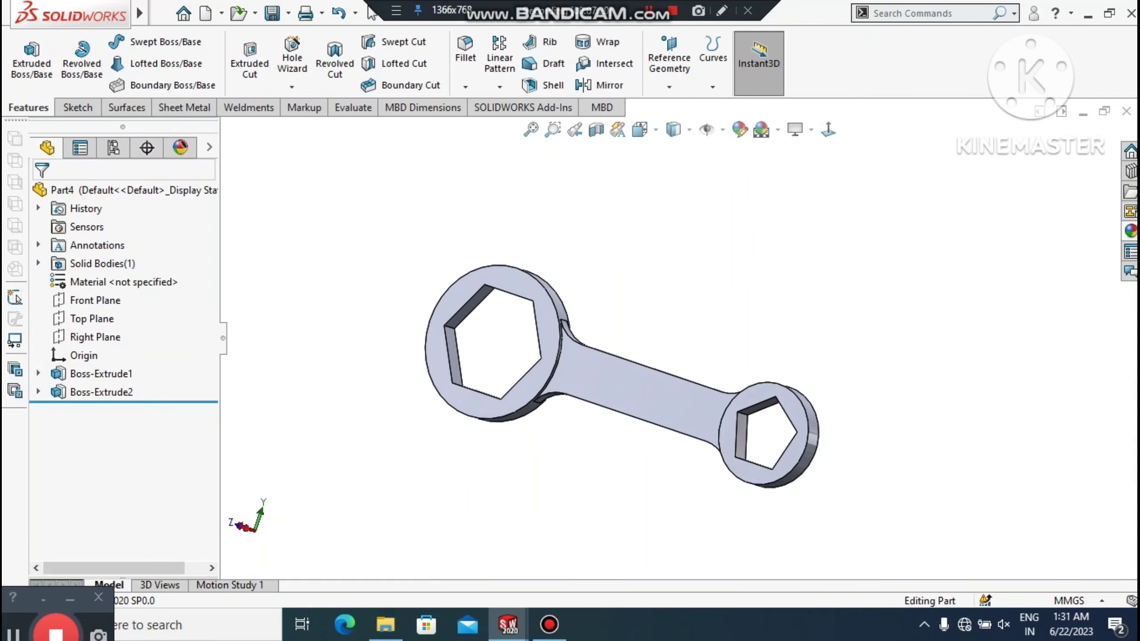
scroll(629, 408, "down", 2)
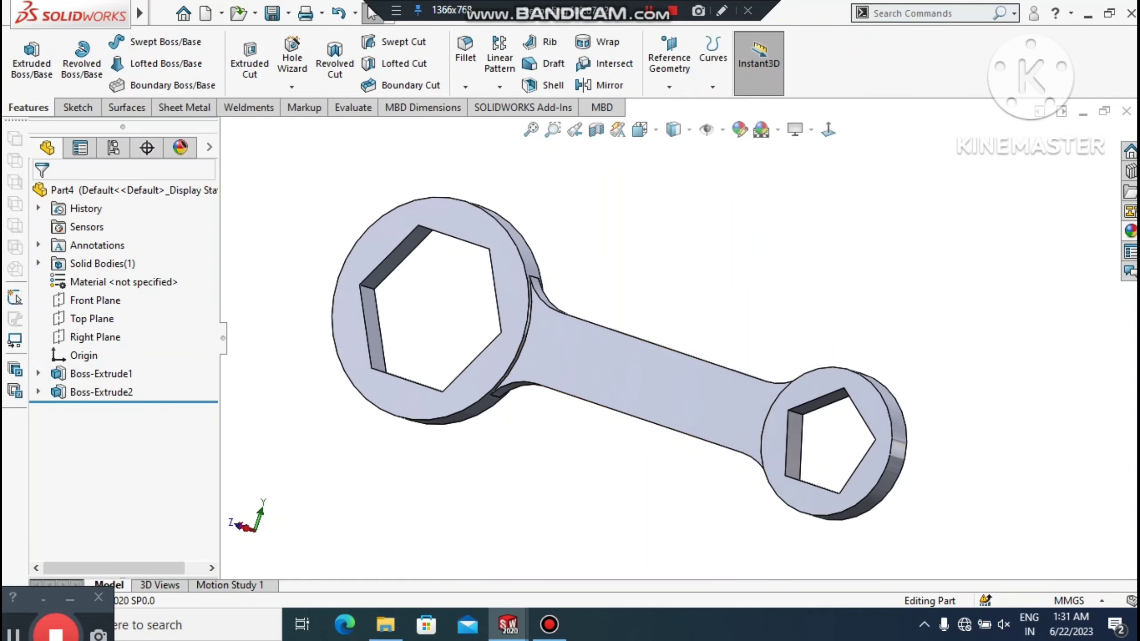
left_click(1131, 230)
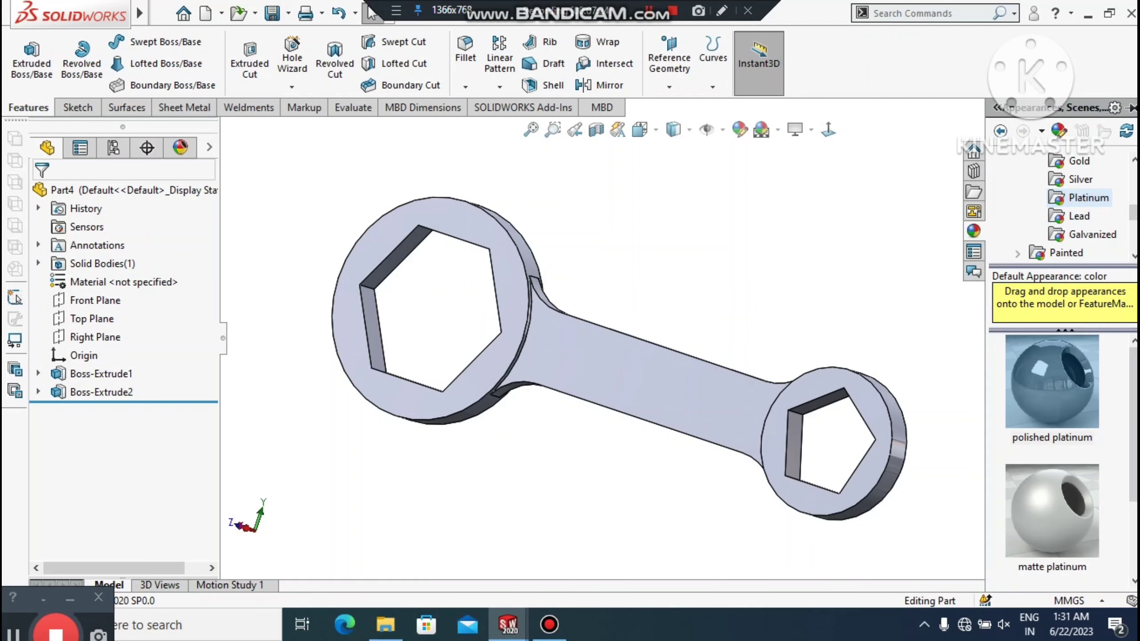
double_click(1094, 415)
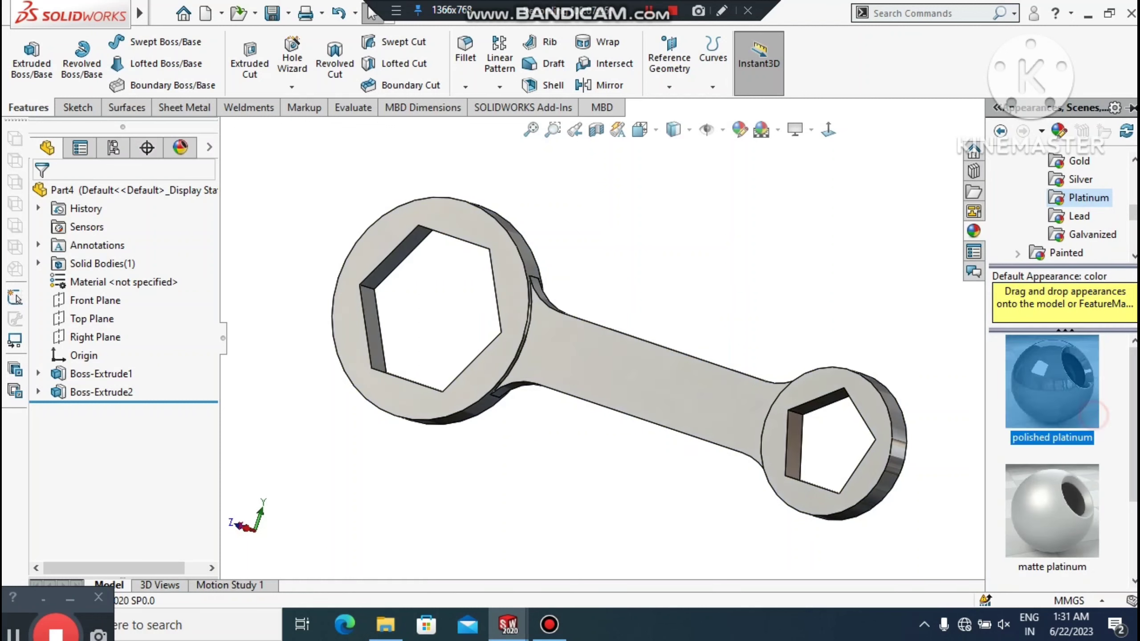
left_click(768, 293)
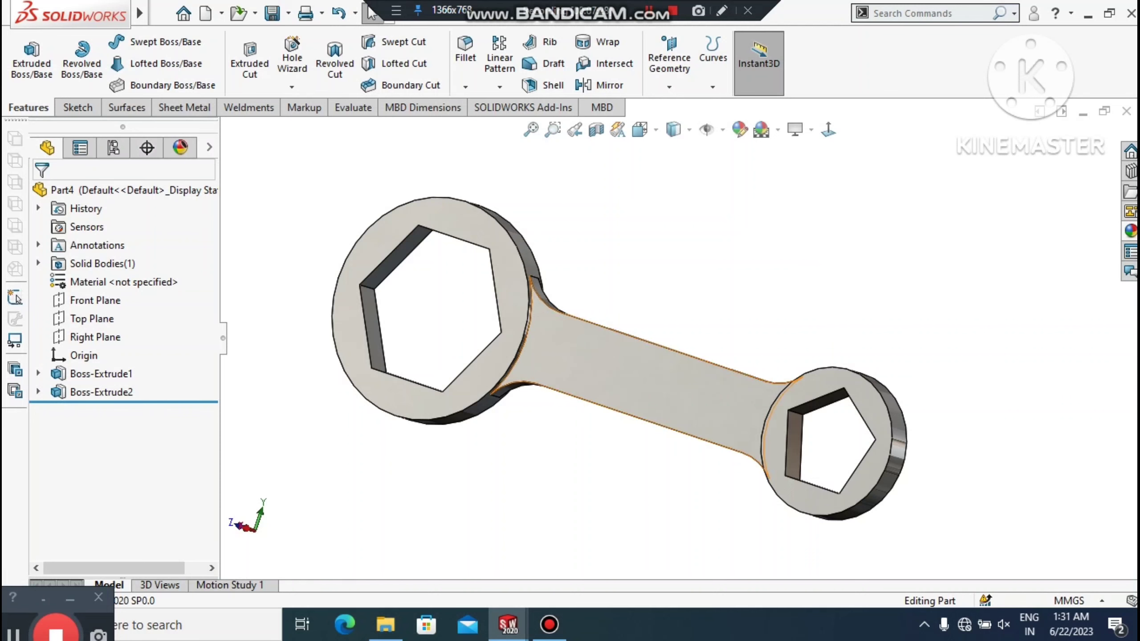
Set up a 1 mm radius fillet on the front and back outer circular edges of the hexagonal ring
scroll(682, 335, "up", 3)
middle_click_drag(682, 334, 660, 323)
scroll(615, 377, "down", 2)
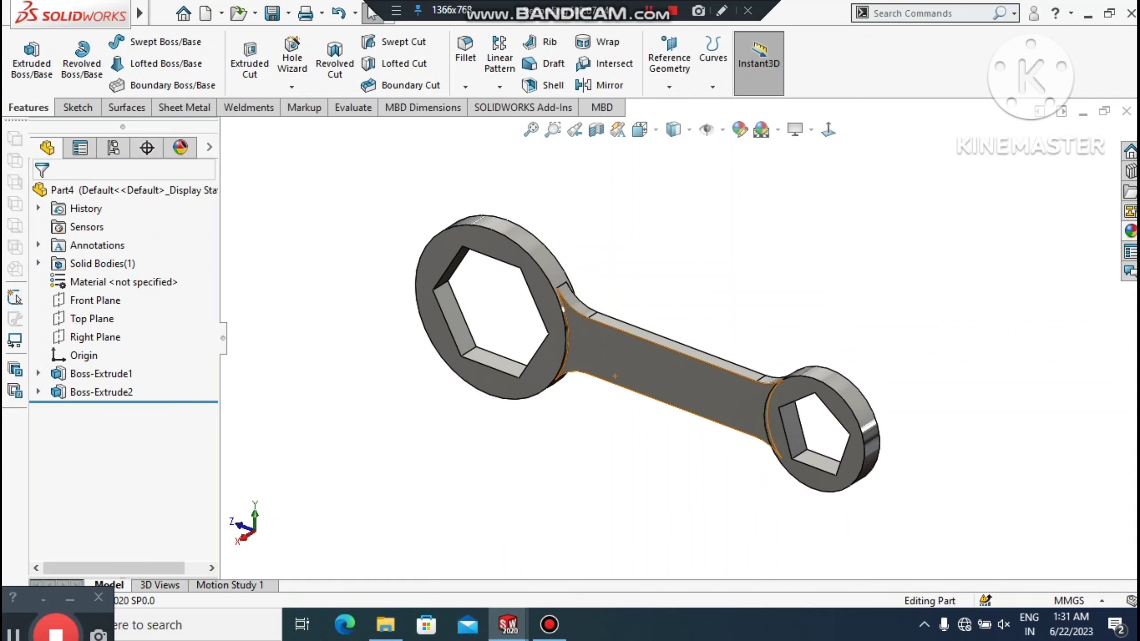
left_click(459, 44)
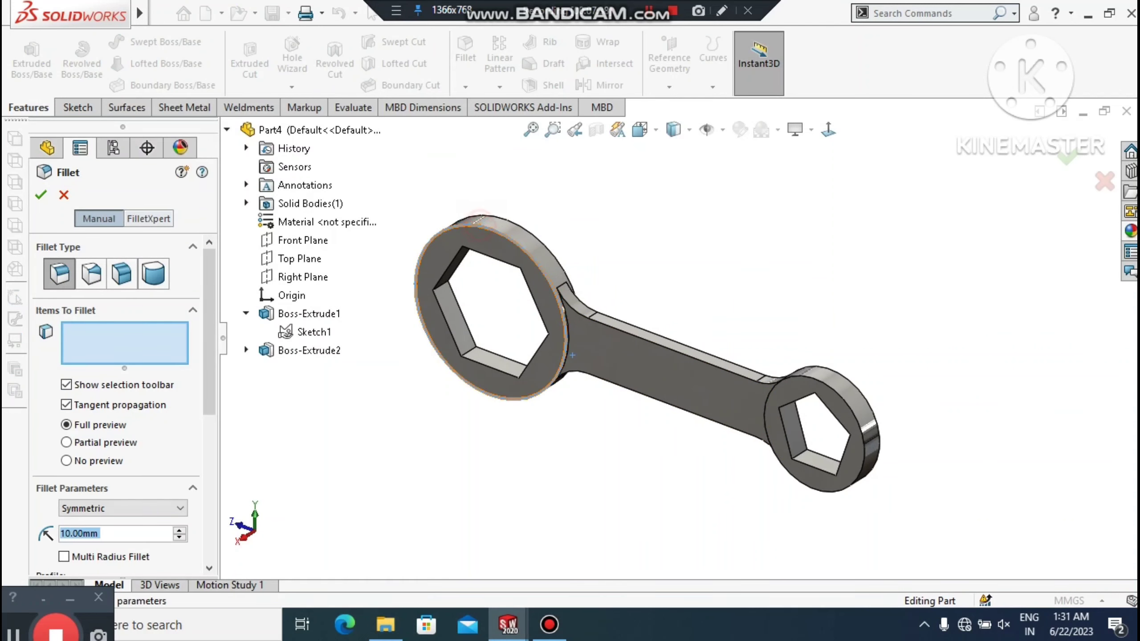
left_click(479, 224)
type("1")
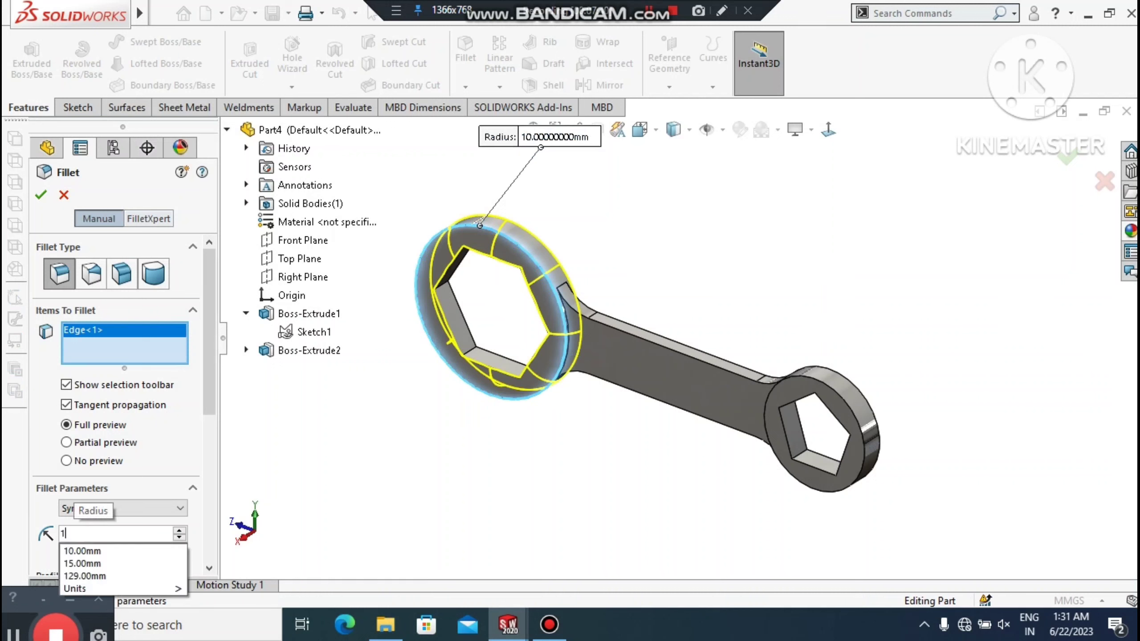
key("Return")
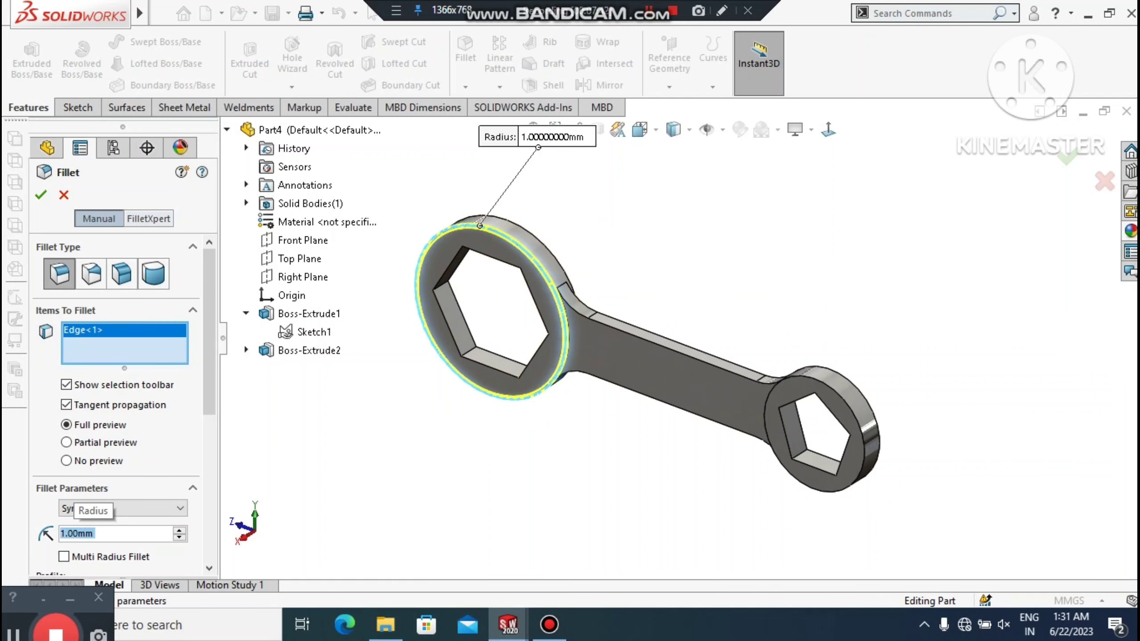
scroll(512, 211, "down", 3)
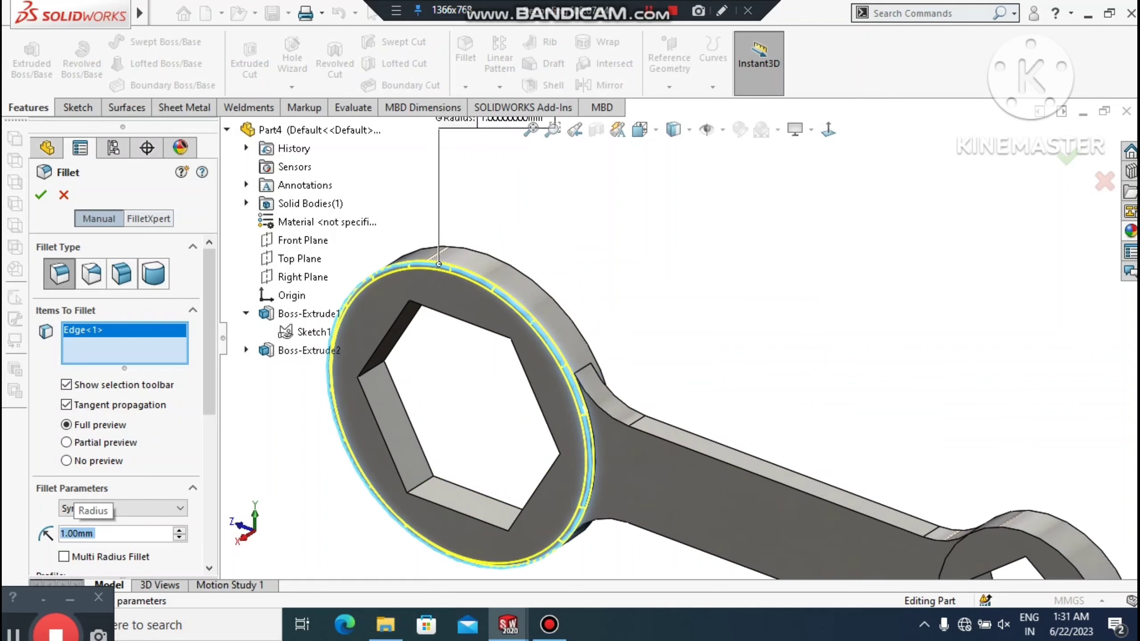
left_click(545, 289)
scroll(678, 337, "up", 4)
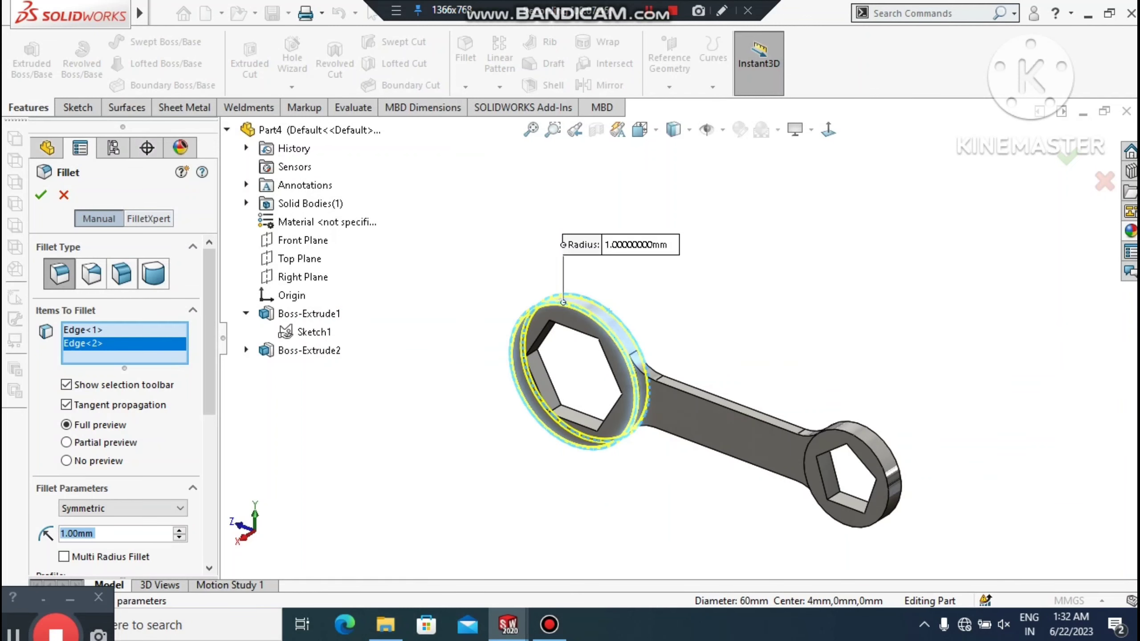
Add both outer circular edges of the pentagonal ring to the 1 mm fillet and complete it
scroll(911, 496, "down", 4)
left_click(813, 382)
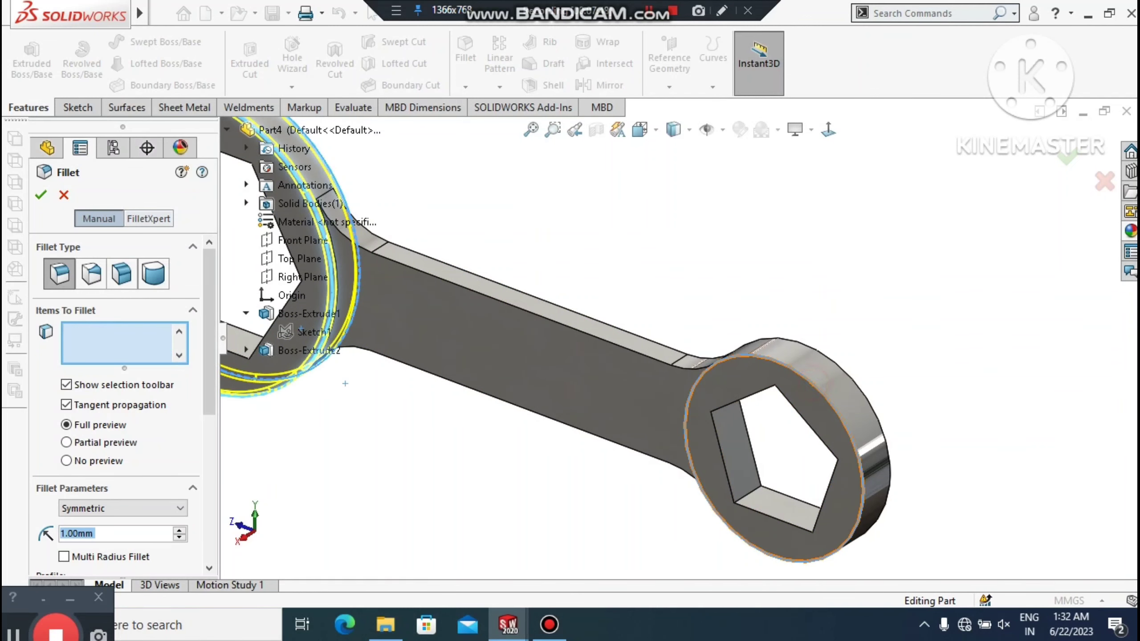
left_click(846, 372)
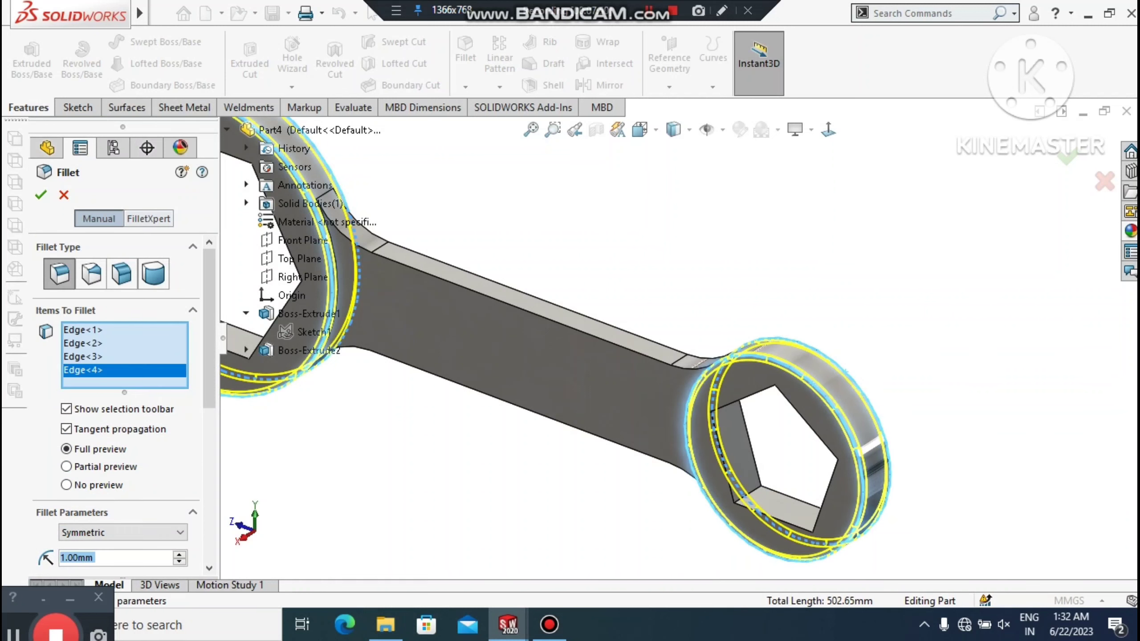
key("Return")
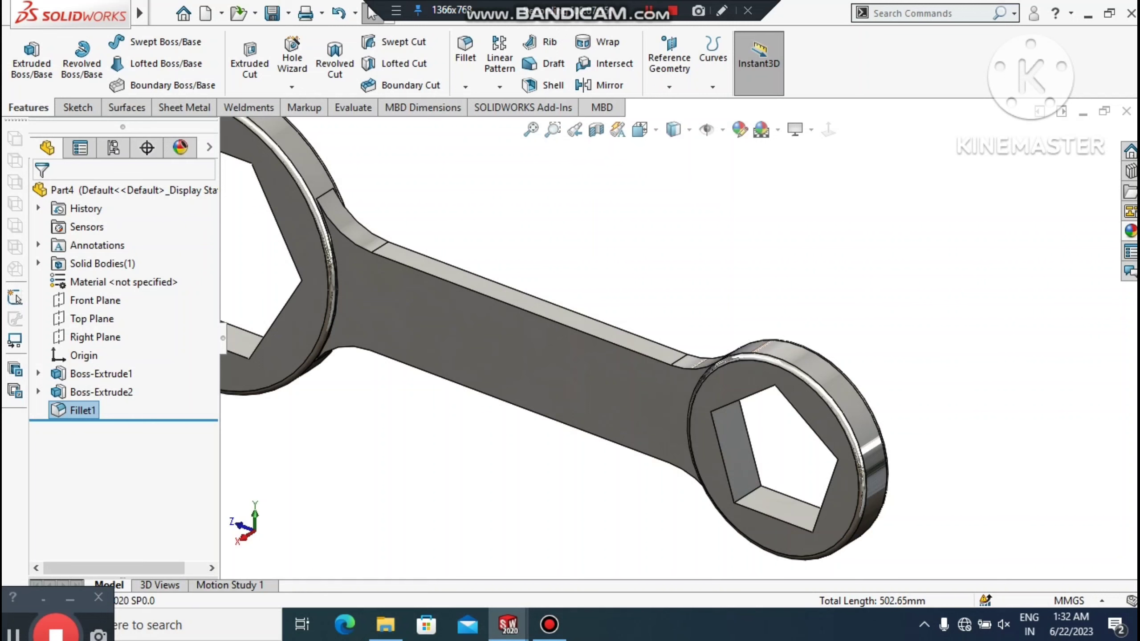
Set up a 0.50 mm radius fillet on the two broad faces of the handle
scroll(681, 339, "up", 3)
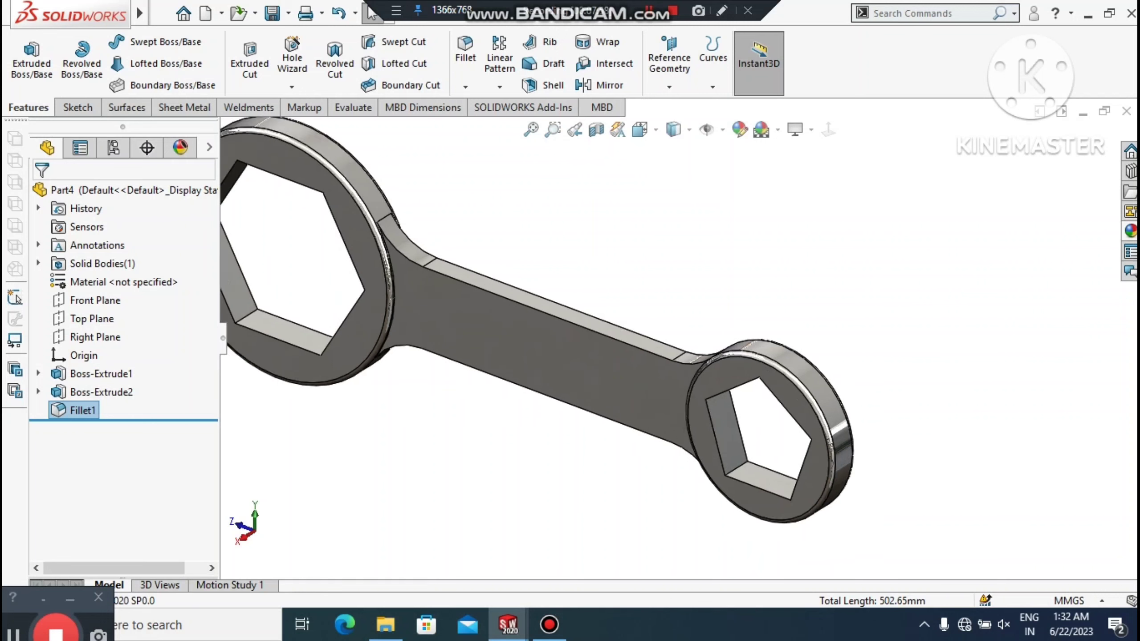
left_click(477, 54)
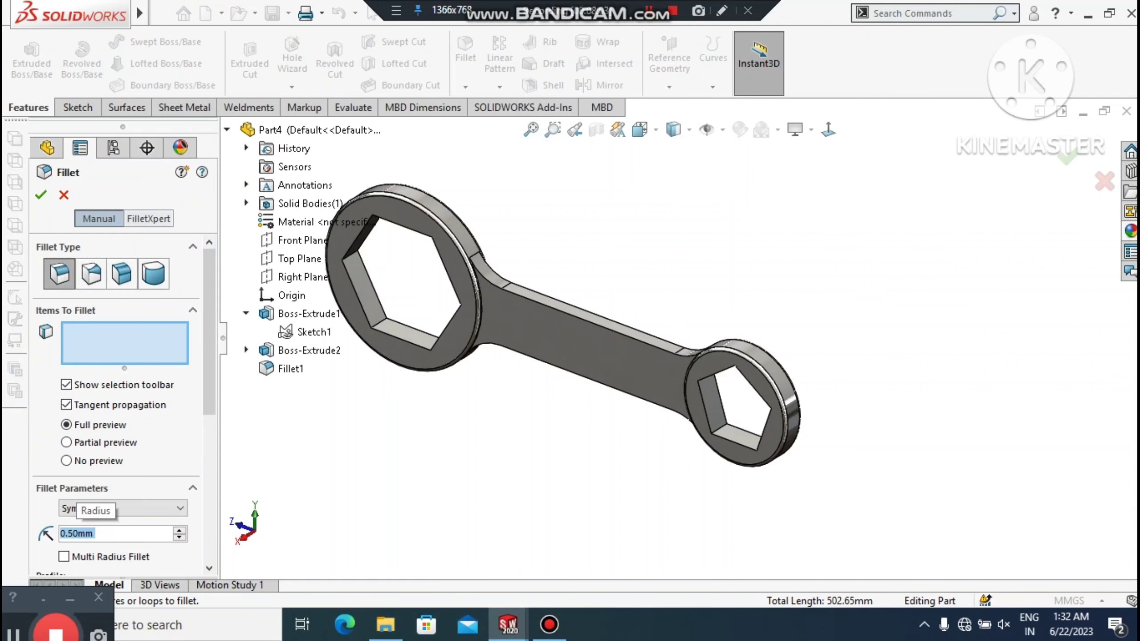
left_click(539, 327)
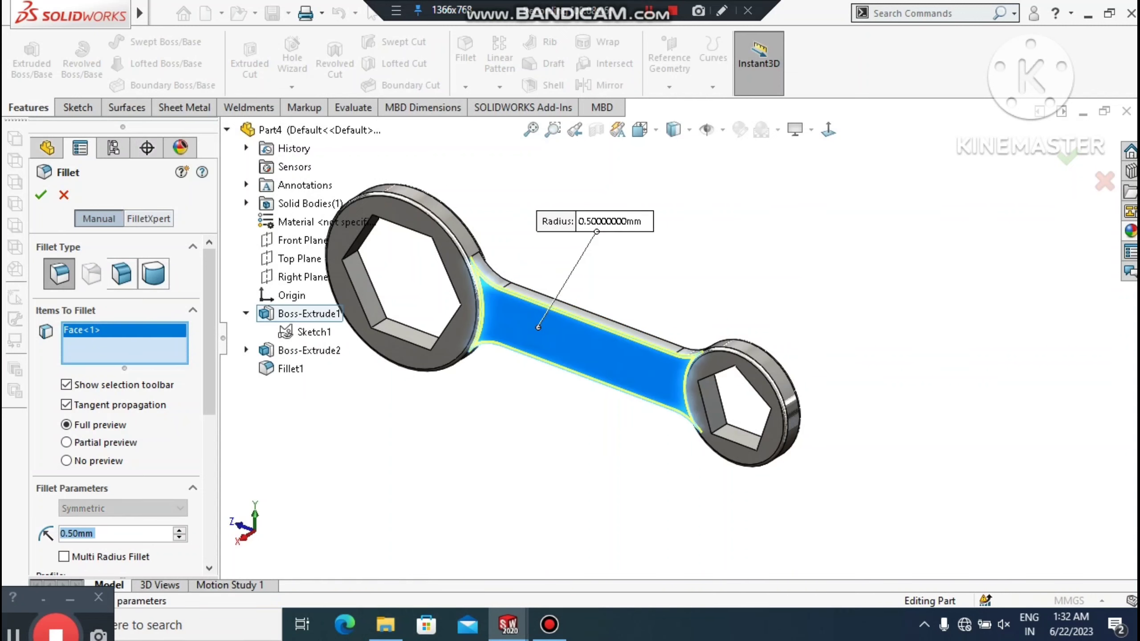
middle_click_drag(637, 327, 546, 362)
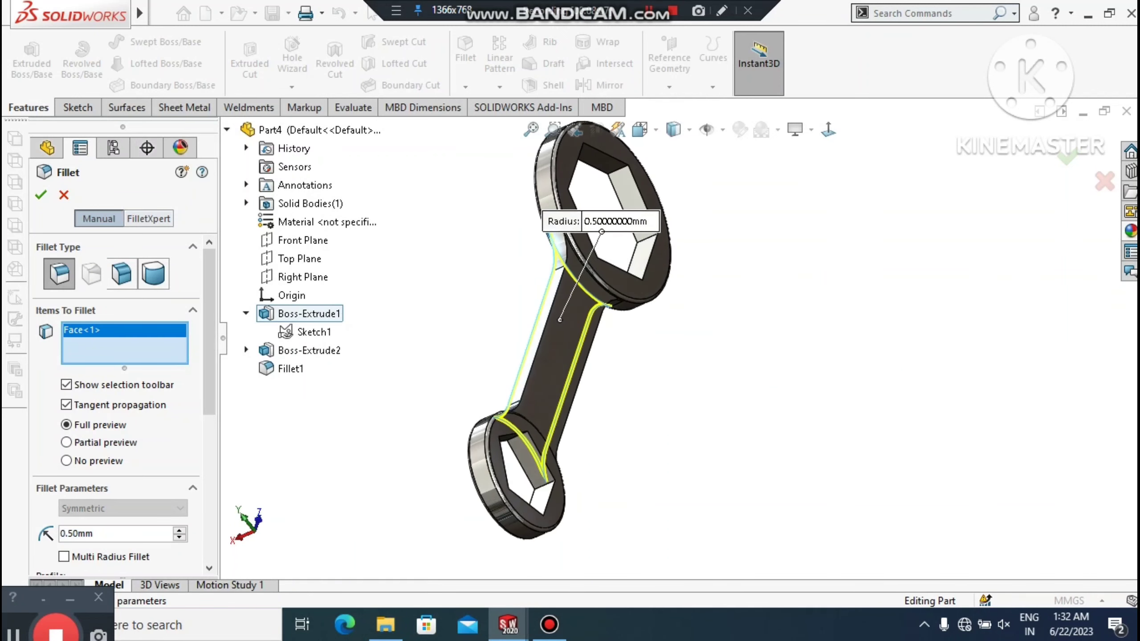
left_click(546, 362)
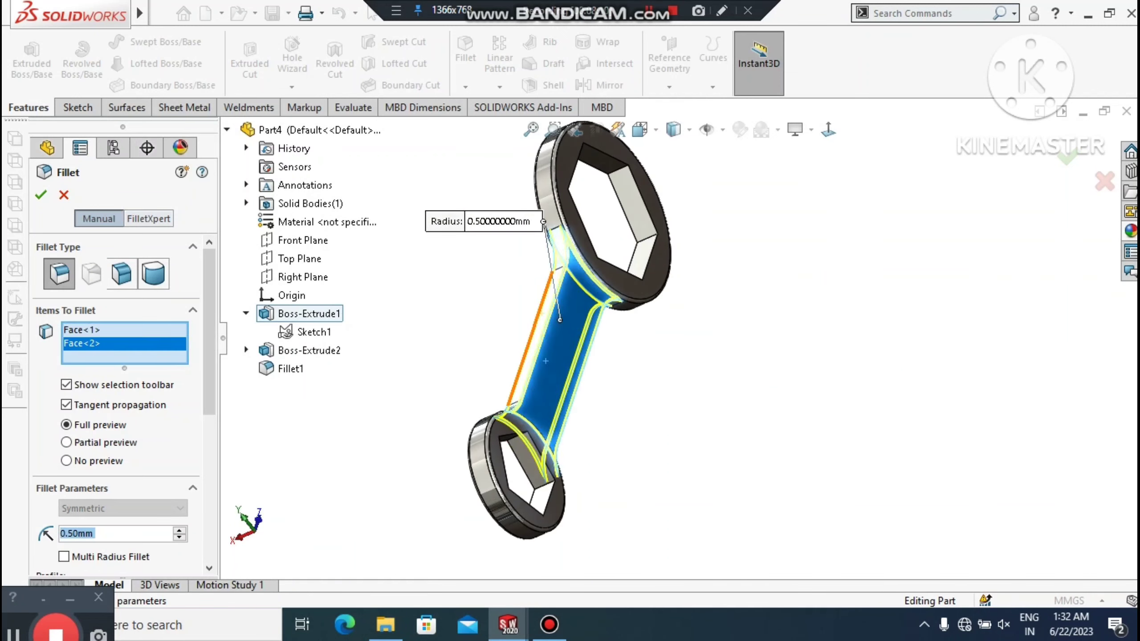
Add the handle's two long, narrow side faces to the 0.50 mm fillet and complete it
left_click(543, 313)
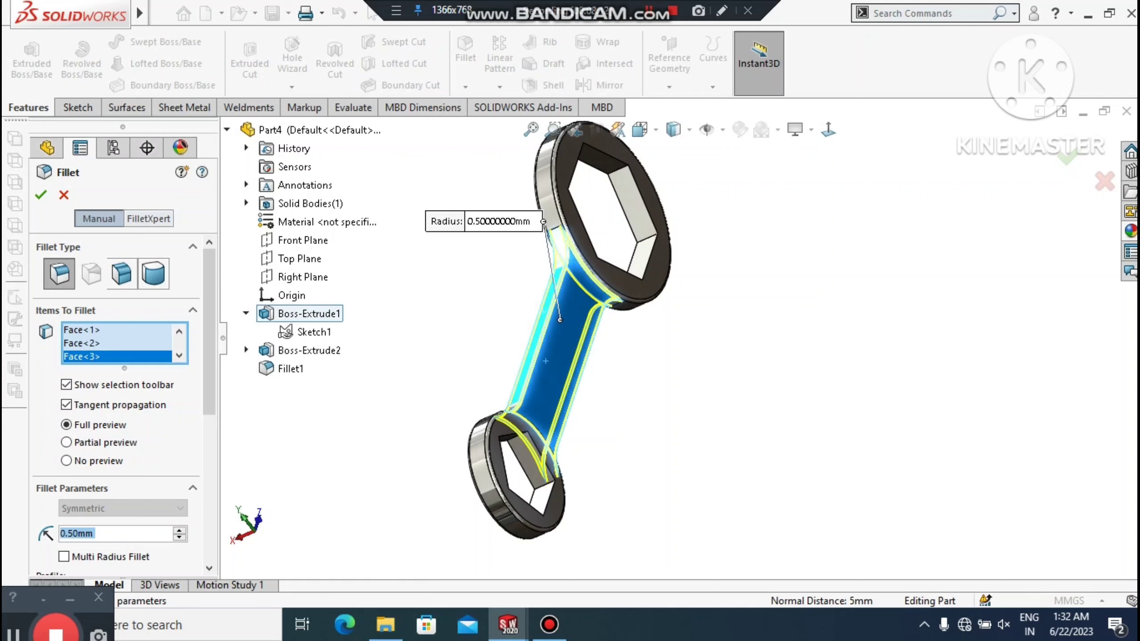
scroll(682, 338, "up", 3)
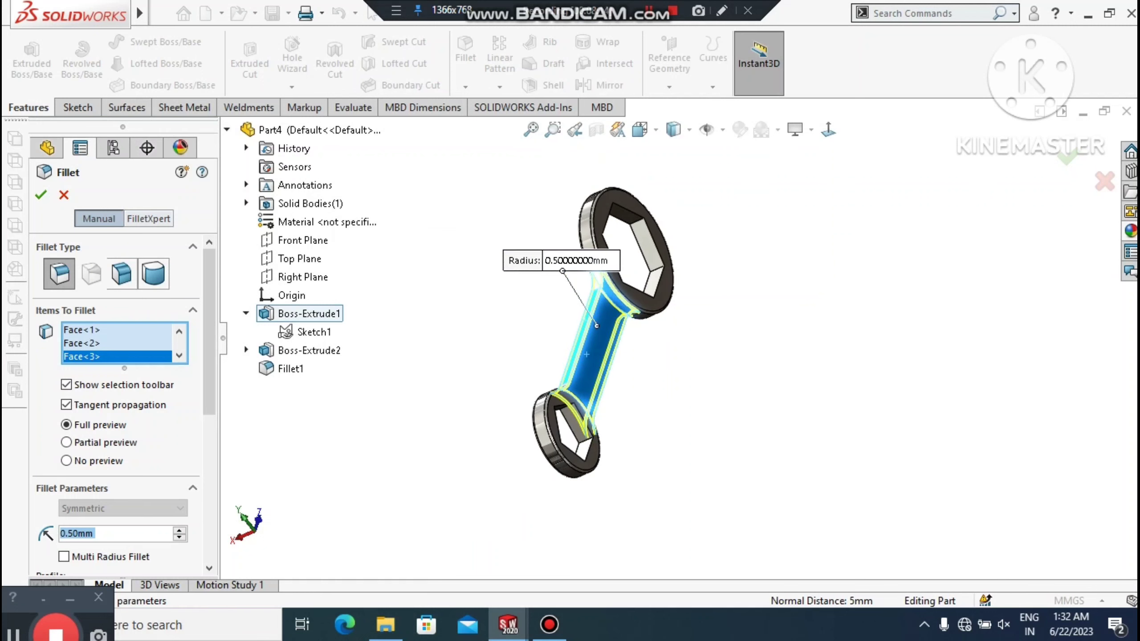
scroll(763, 395, "down", 2)
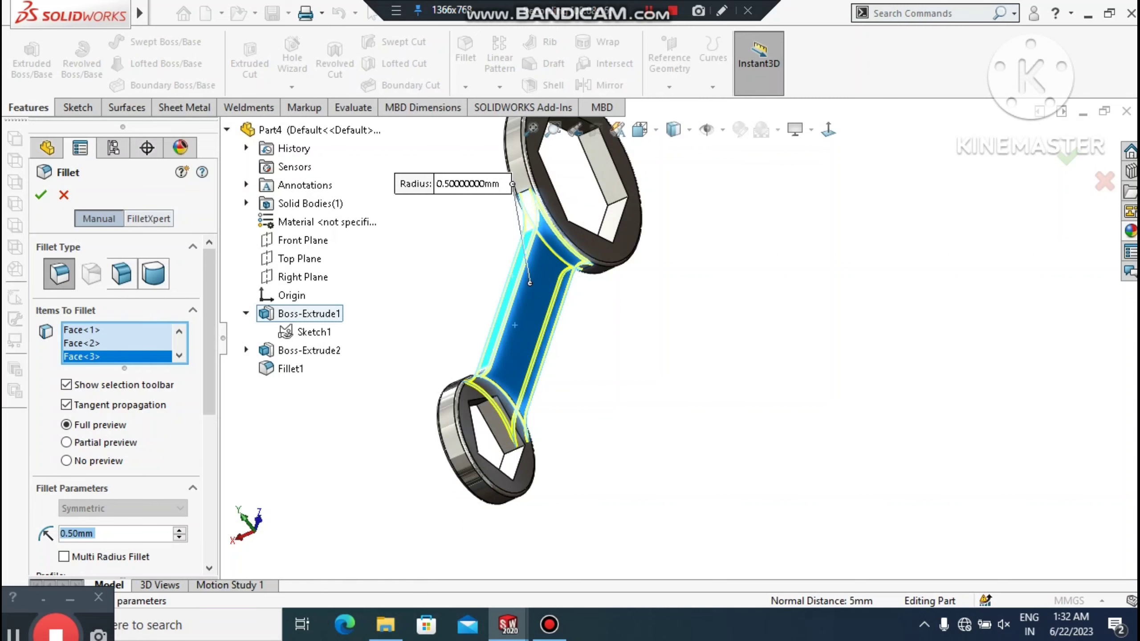
middle_click_drag(515, 326, 624, 294)
scroll(624, 294, "down", 3)
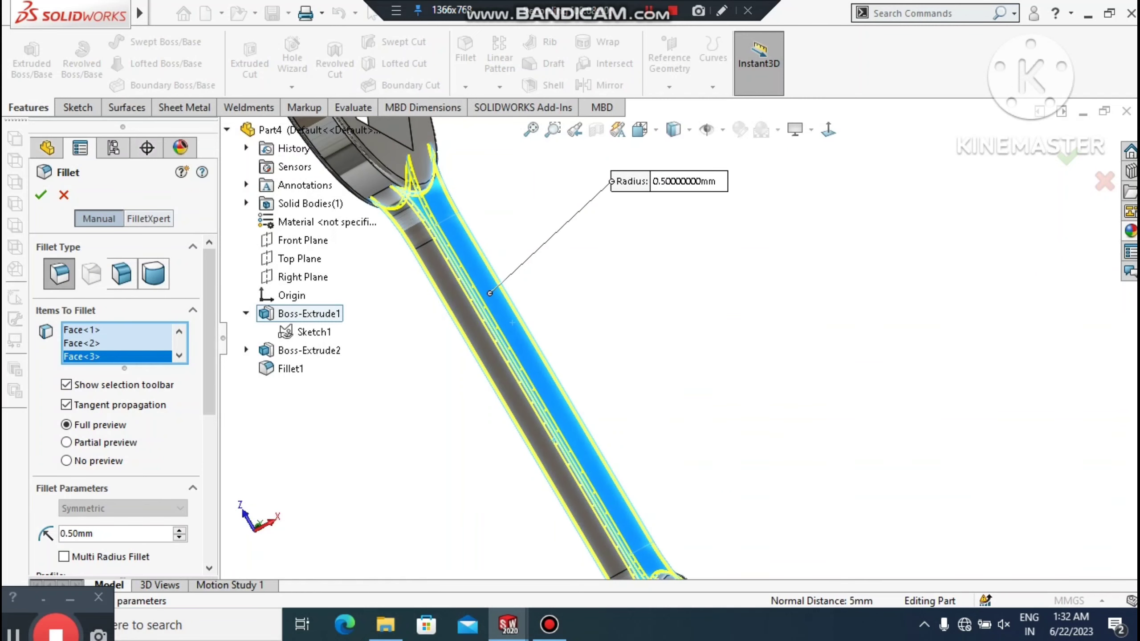
left_click(468, 318)
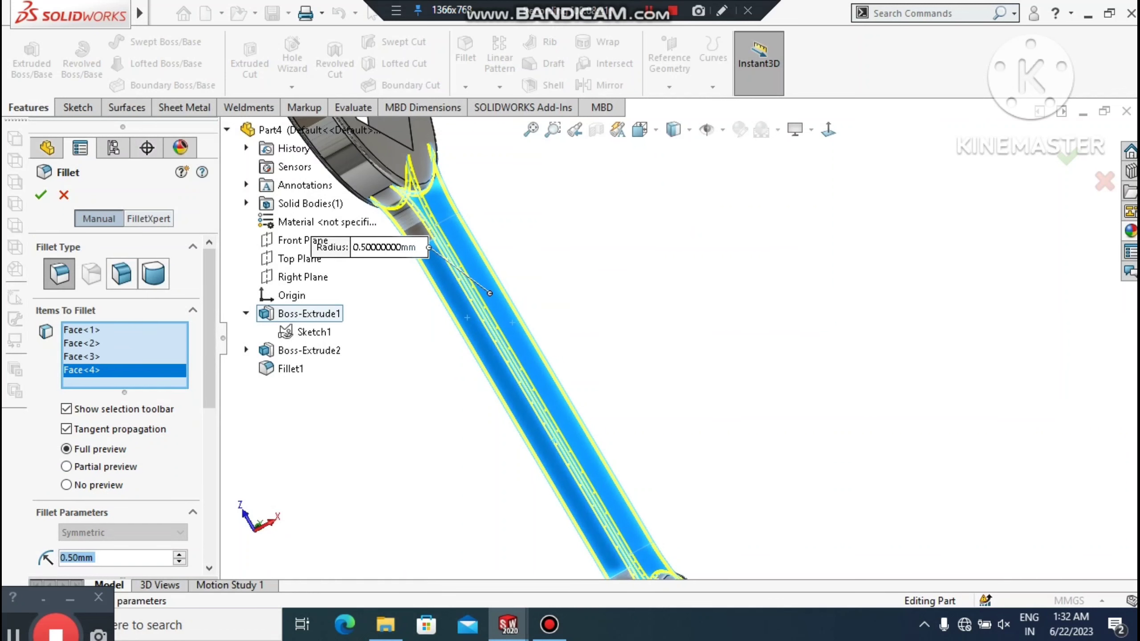
left_click(41, 196)
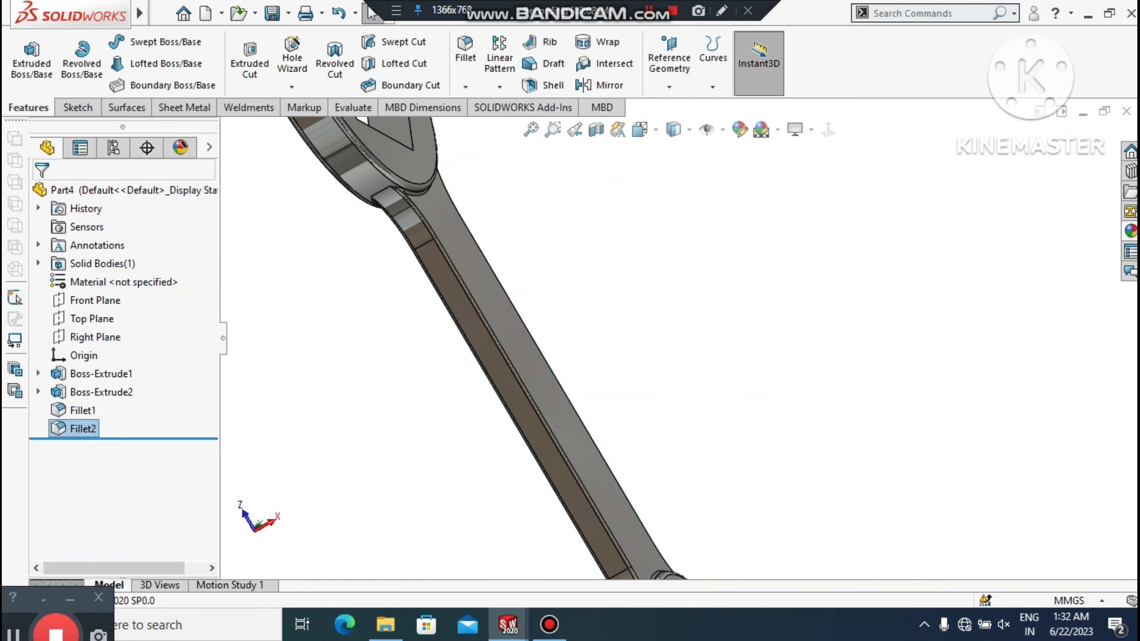
Set up a 4 mm radius fillet on the two inner corner edges of the hexagonal opening farthest from the handle
scroll(679, 334, "up", 4)
mouse_move(679, 335)
middle_mouse_down()
mouse_move(628, 341)
mouse_move(597, 387)
mouse_move(624, 346)
mouse_move(646, 337)
mouse_move(650, 363)
middle_mouse_up()
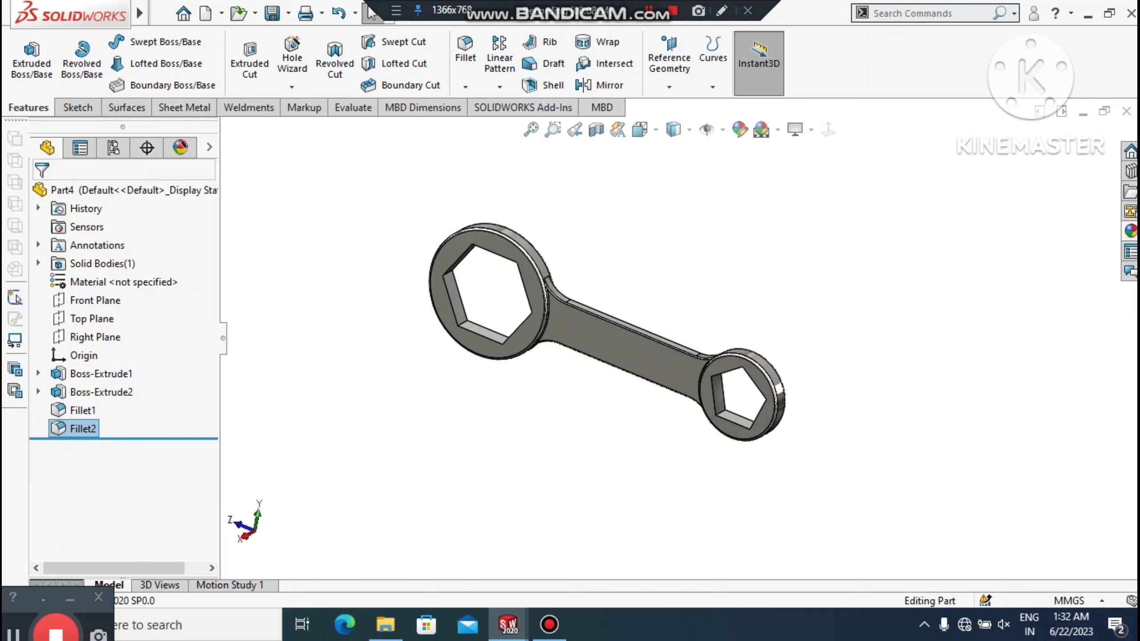
scroll(440, 277, "down", 5)
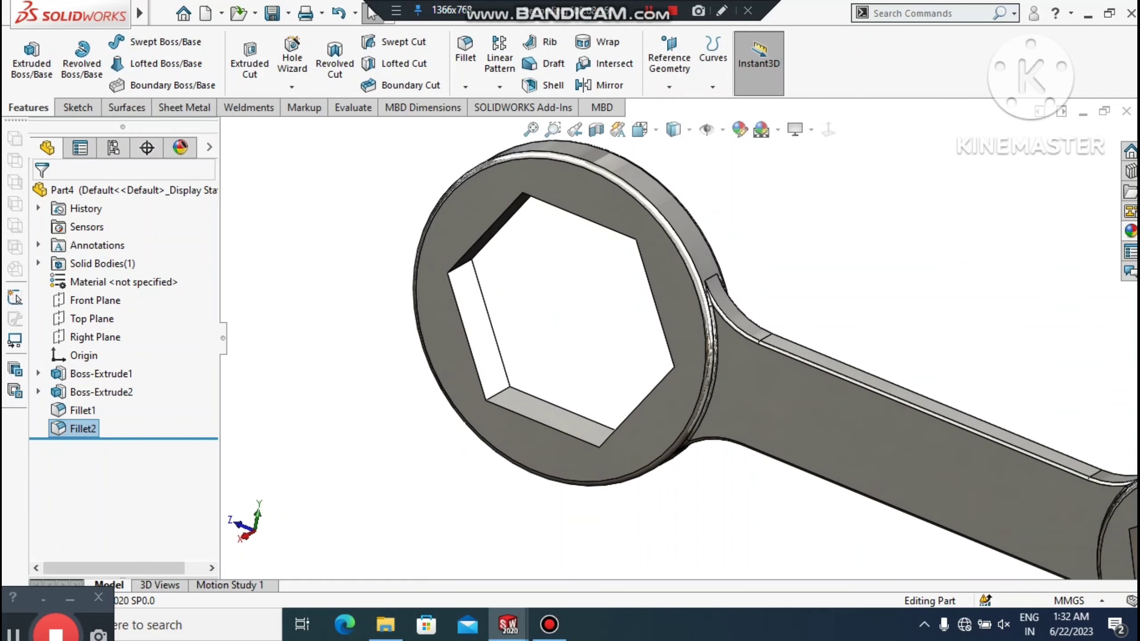
left_click(478, 54)
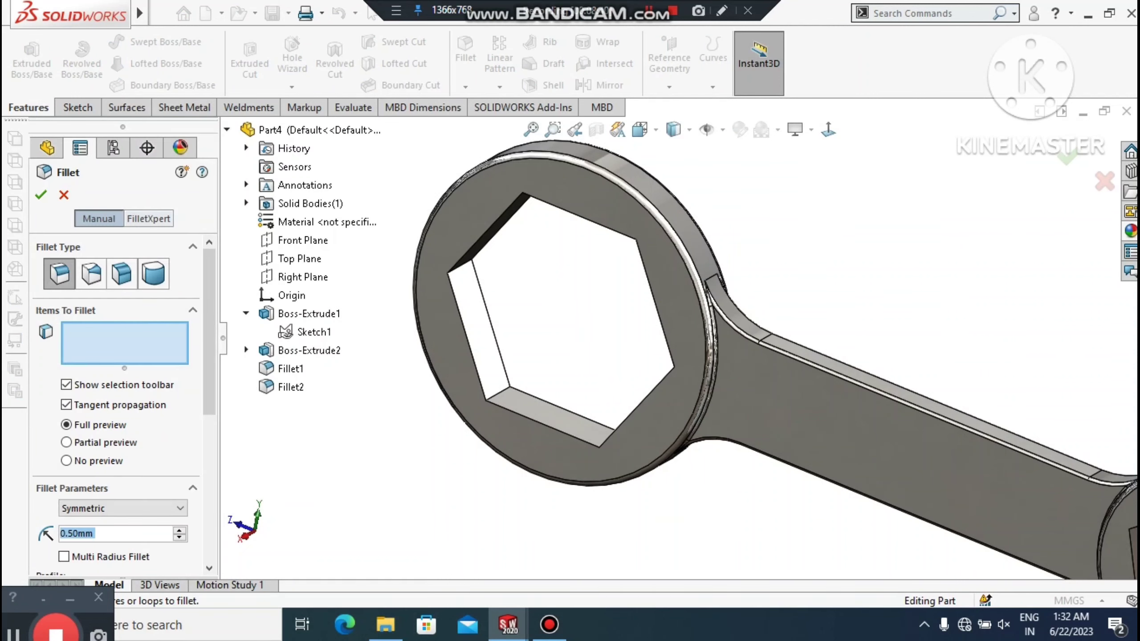
type("4")
key("Return")
scroll(542, 389, "down", 2)
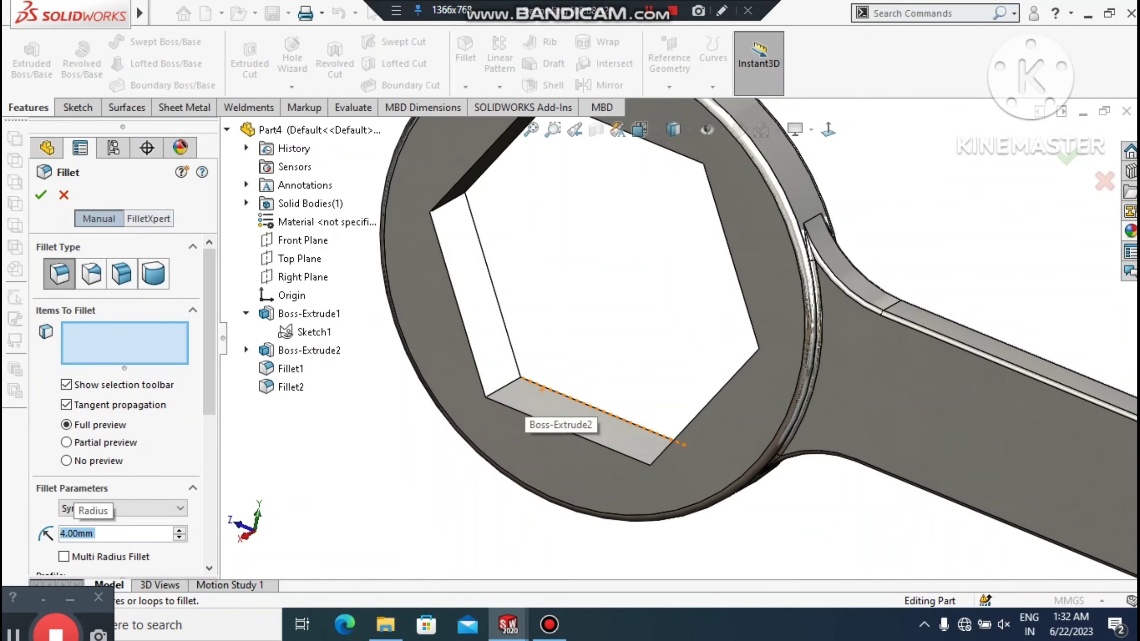
left_click(534, 384)
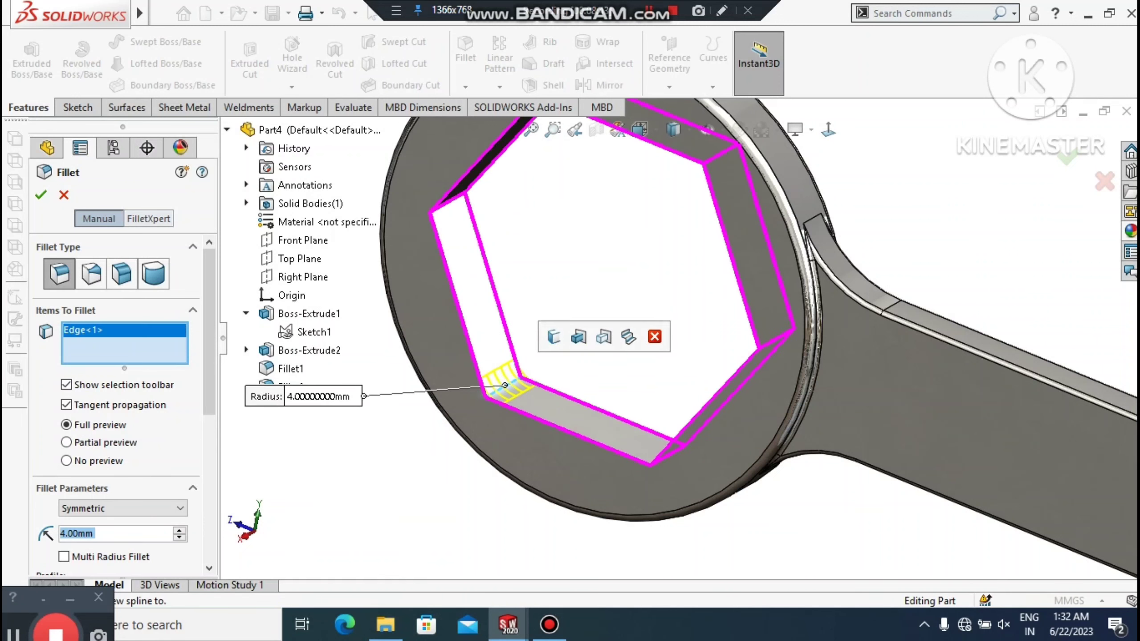
left_click(450, 197)
Add the two adjacent lower inner corner edges of the hexagonal opening to the 4 mm fillet
scroll(674, 341, "up", 3)
middle_click_drag(593, 395, 658, 397)
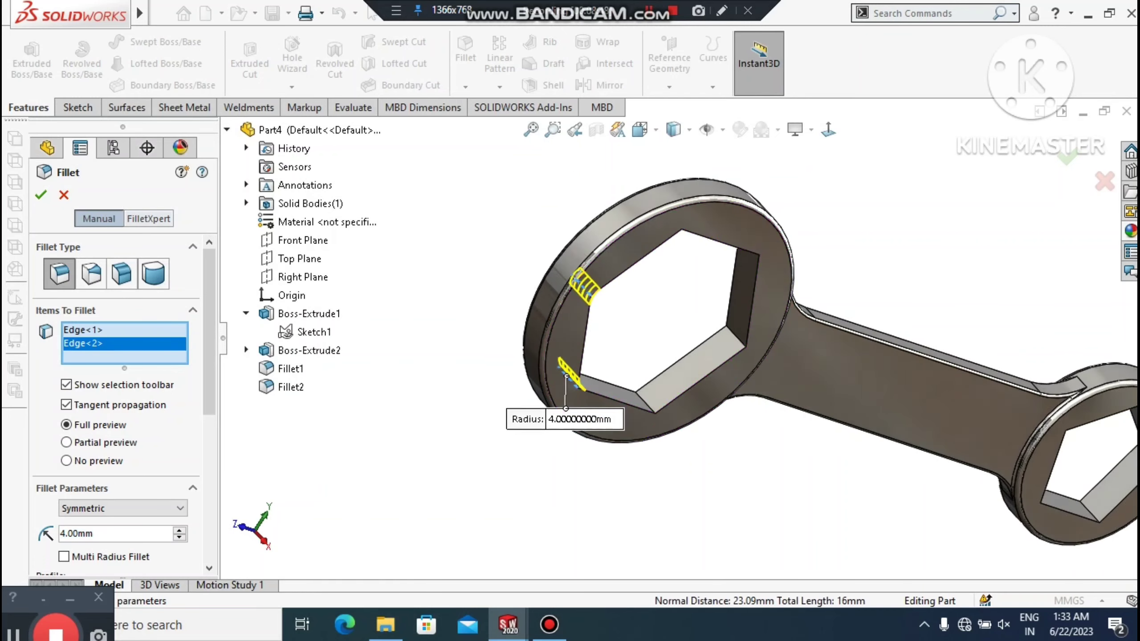
scroll(658, 397, "down", 4)
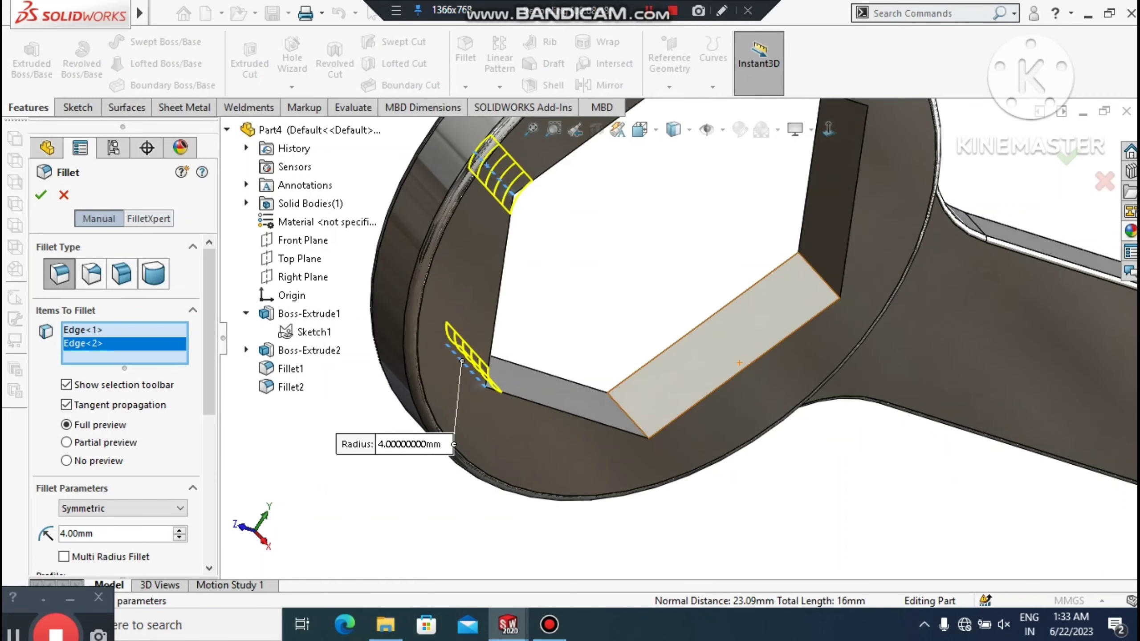
left_click(628, 409)
left_click(819, 275)
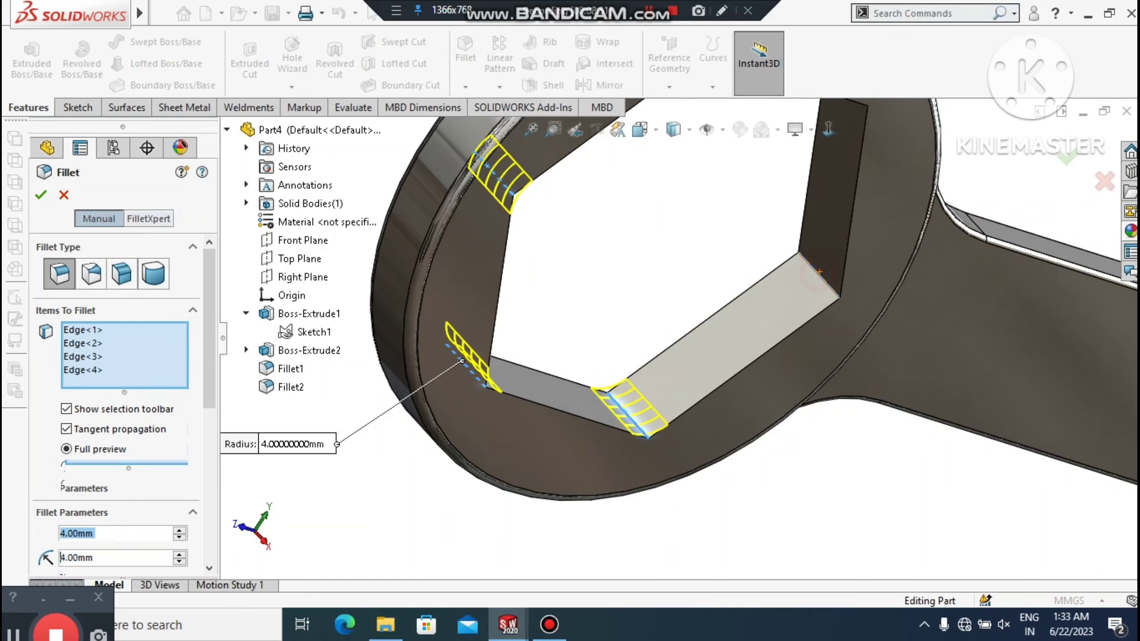
scroll(684, 331, "up", 3)
scroll(685, 331, "up", 1)
scroll(808, 189, "down", 3)
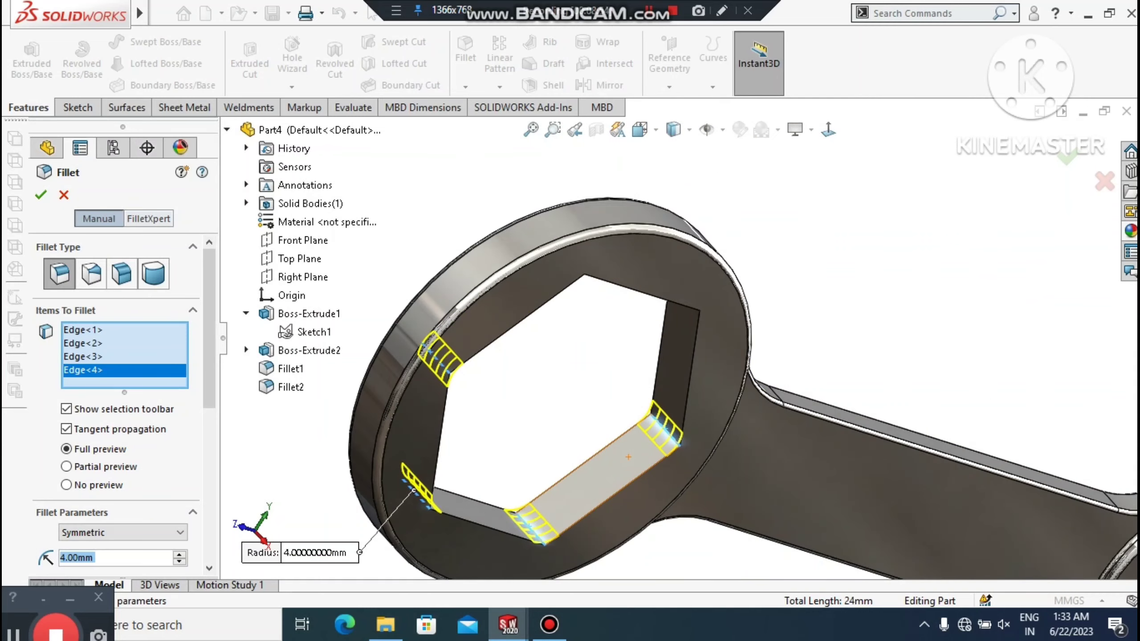
Add the remaining two inner corner edges of the hexagonal opening to the 4 mm fillet
middle_click_drag(629, 457, 556, 395)
scroll(557, 395, "up", 1)
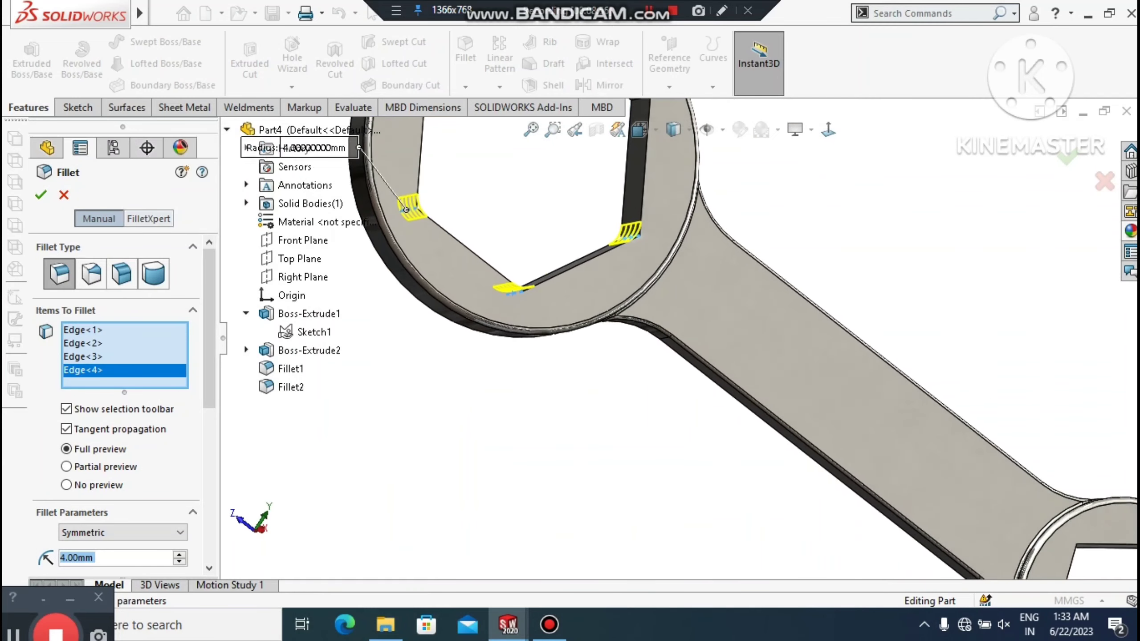
scroll(677, 328, "up", 3)
scroll(639, 160, "down", 5)
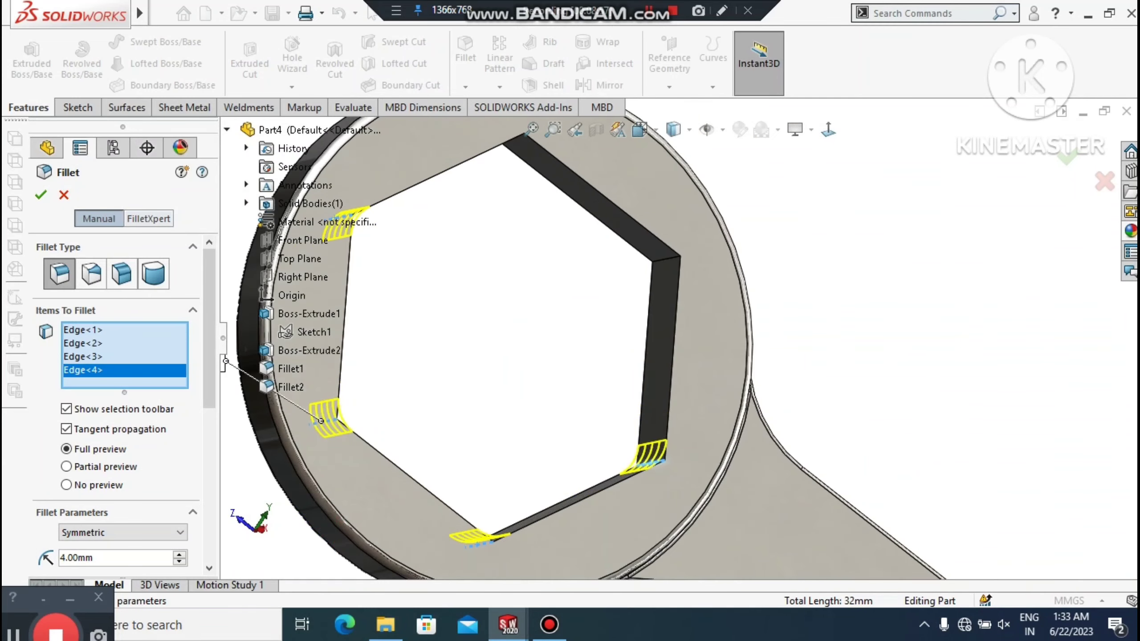
left_click(661, 263)
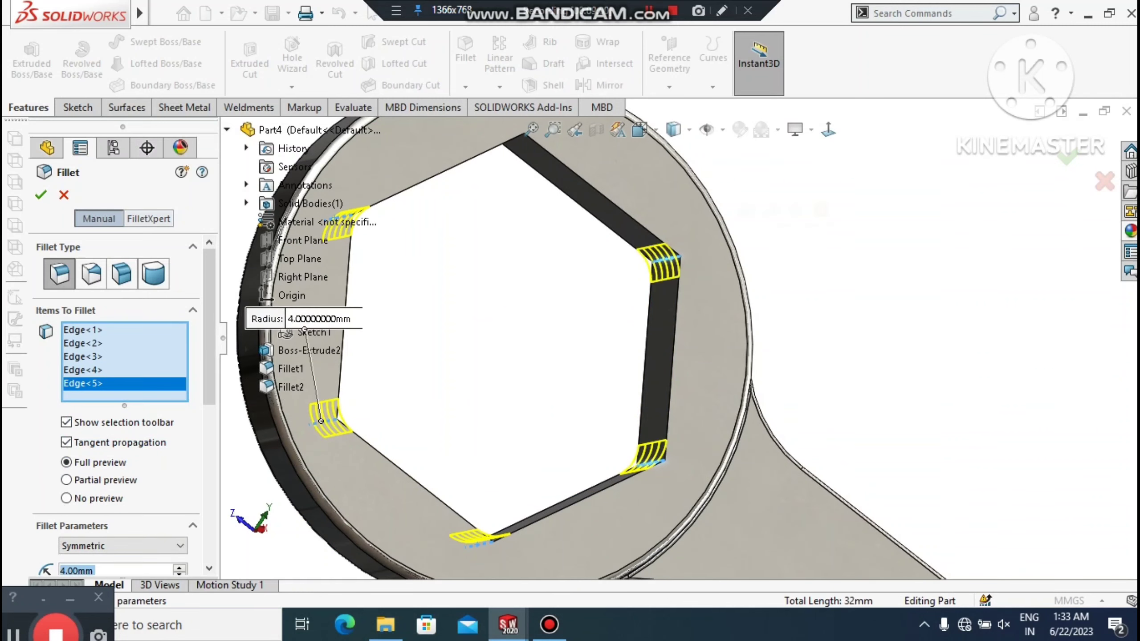
scroll(655, 269, "up", 3)
scroll(655, 269, "down", 2)
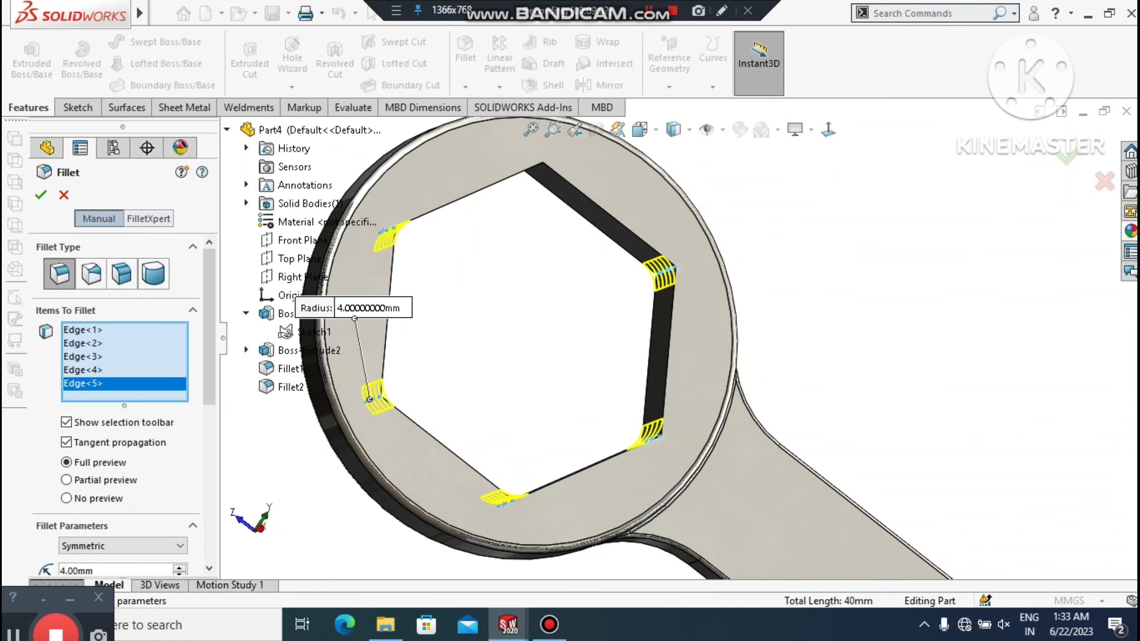
middle_click_drag(584, 359, 597, 297)
scroll(597, 359, "down", 2)
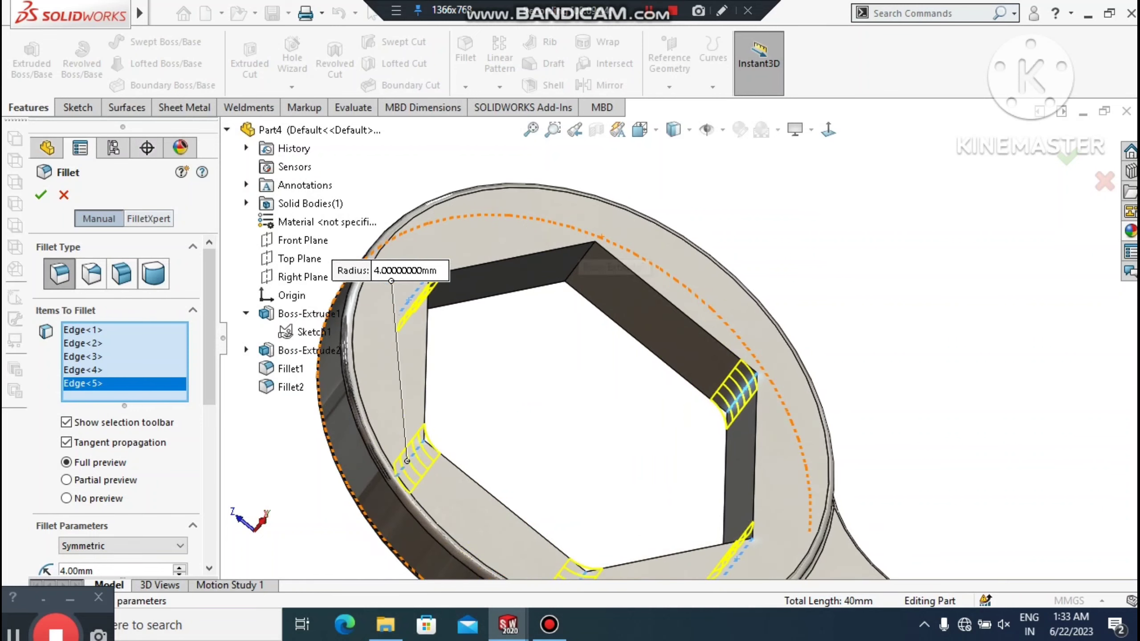
left_click(578, 270)
Add three inner corner edges of the pentagonal opening to the same 4 mm fillet
scroll(578, 269, "up", 2)
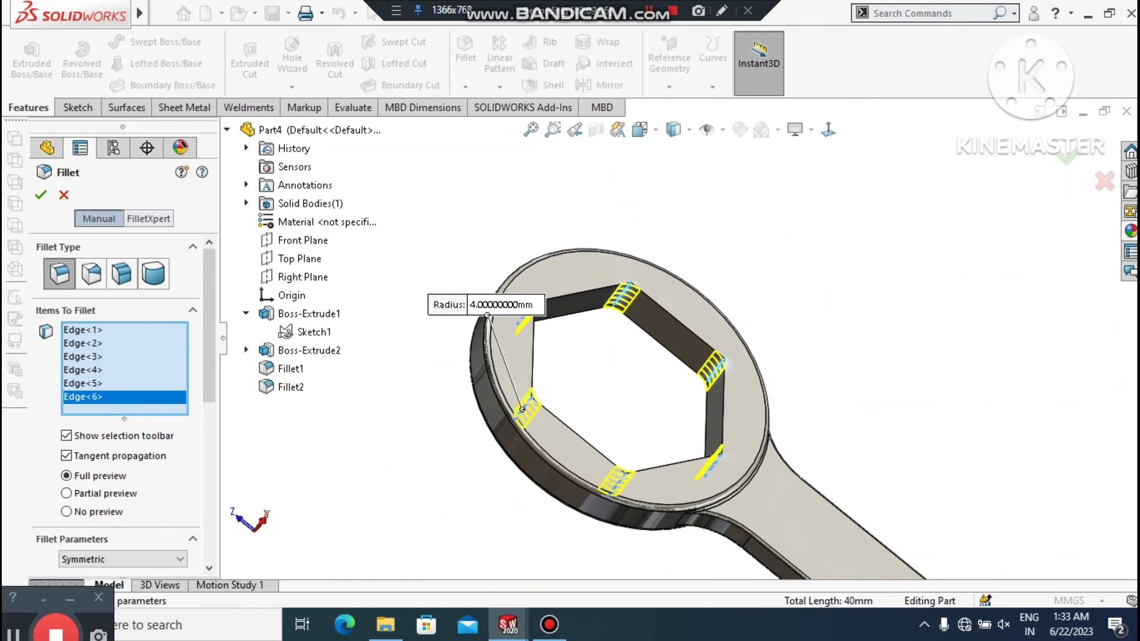
scroll(681, 339, "up", 2)
scroll(669, 327, "up", 2)
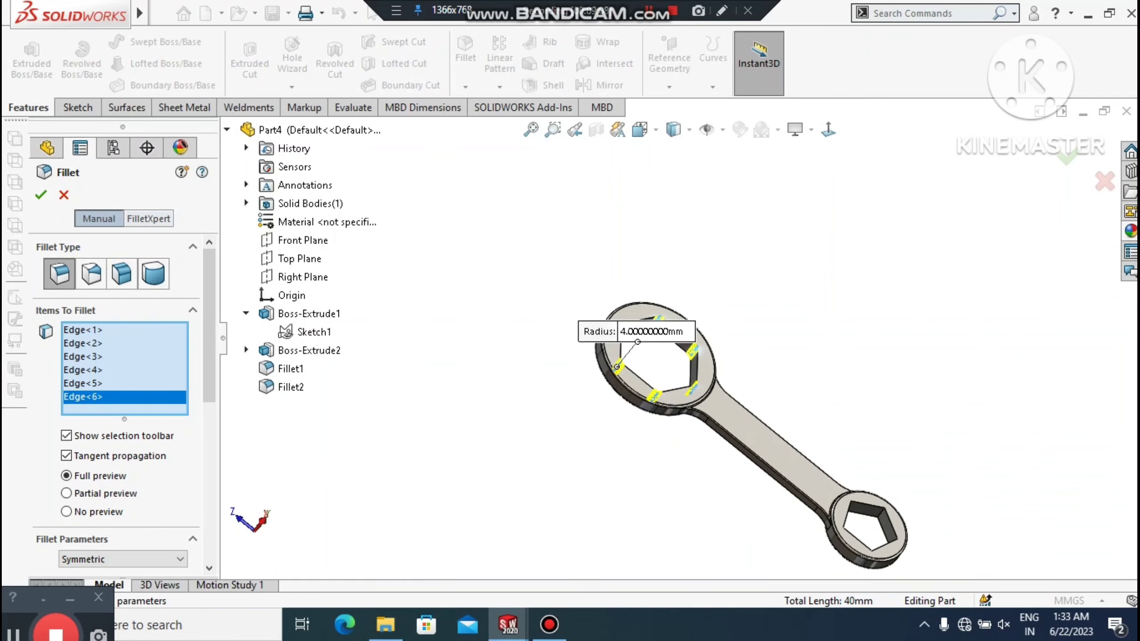
middle_click_drag(863, 471, 782, 323, "ctrl")
scroll(782, 323, "down", 5)
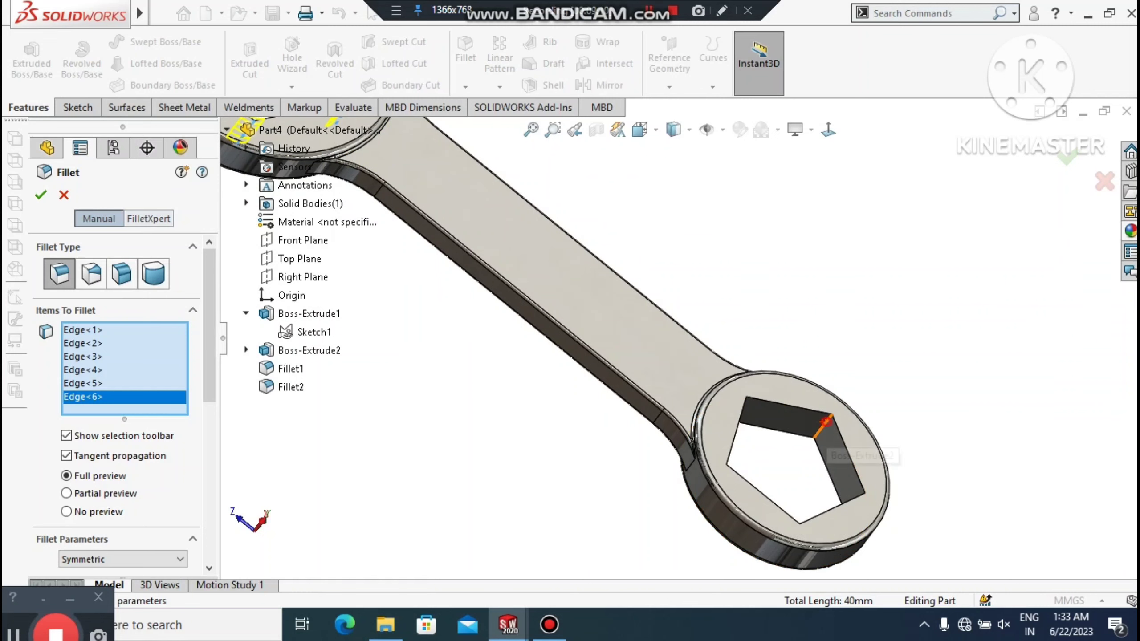
left_click(824, 427)
scroll(682, 340, "up", 3)
middle_click_drag(758, 372, 787, 436)
scroll(788, 436, "down", 6)
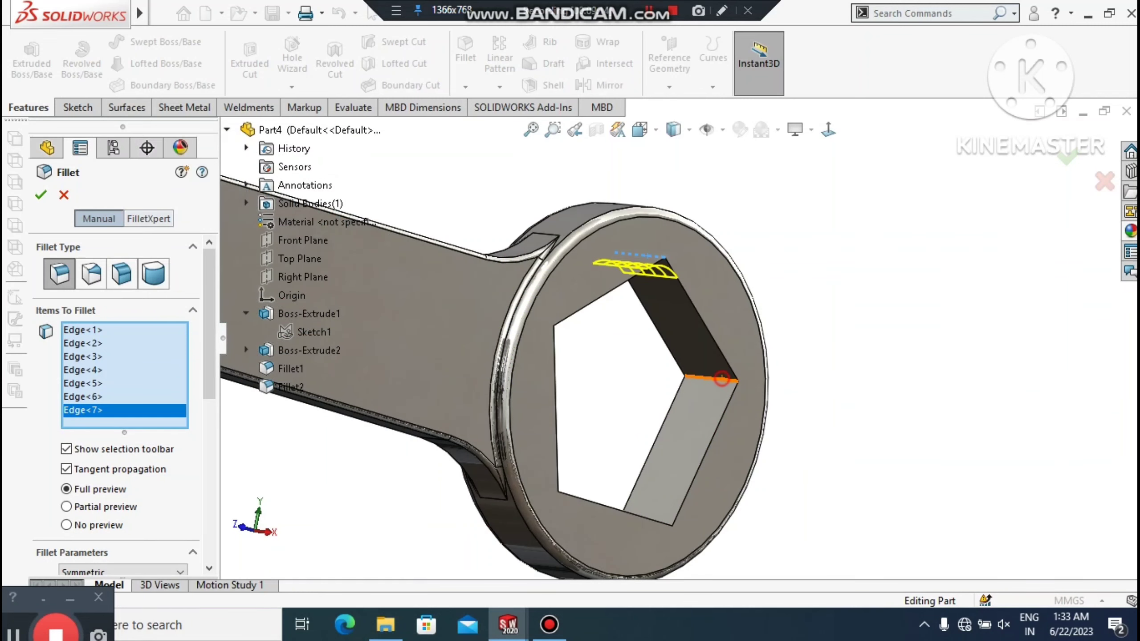
left_click(722, 378)
scroll(699, 344, "up", 3)
middle_click_drag(727, 380, 665, 449)
left_click(664, 449)
Add the last two inner corner edges of the pentagonal opening to the 4 mm fillet and complete it
scroll(584, 427, "down", 4)
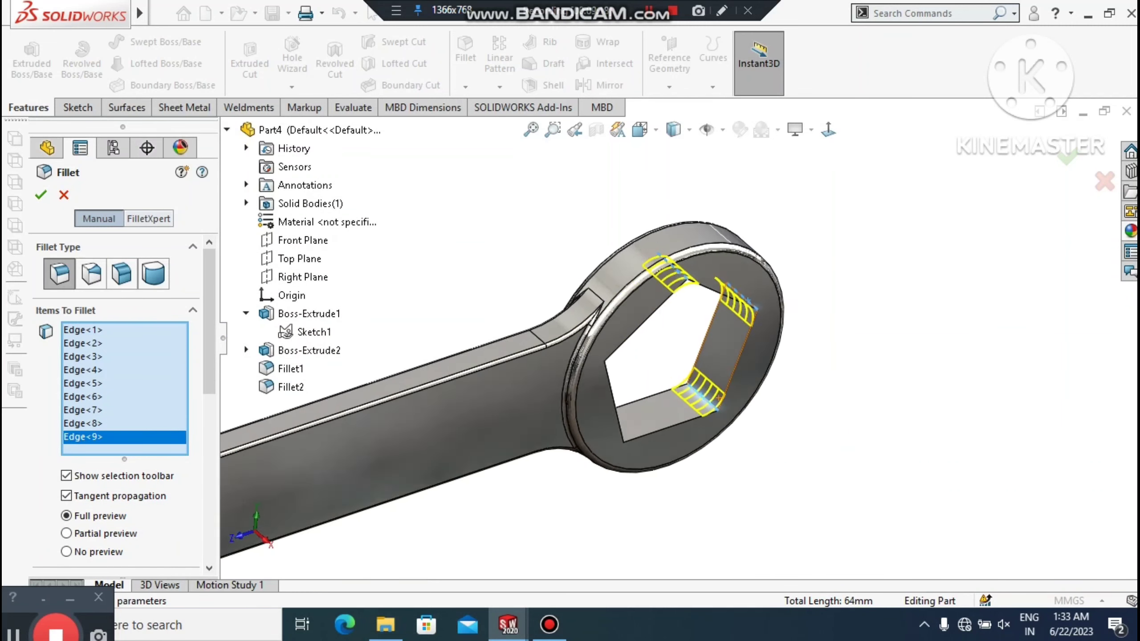
scroll(673, 359, "up", 1)
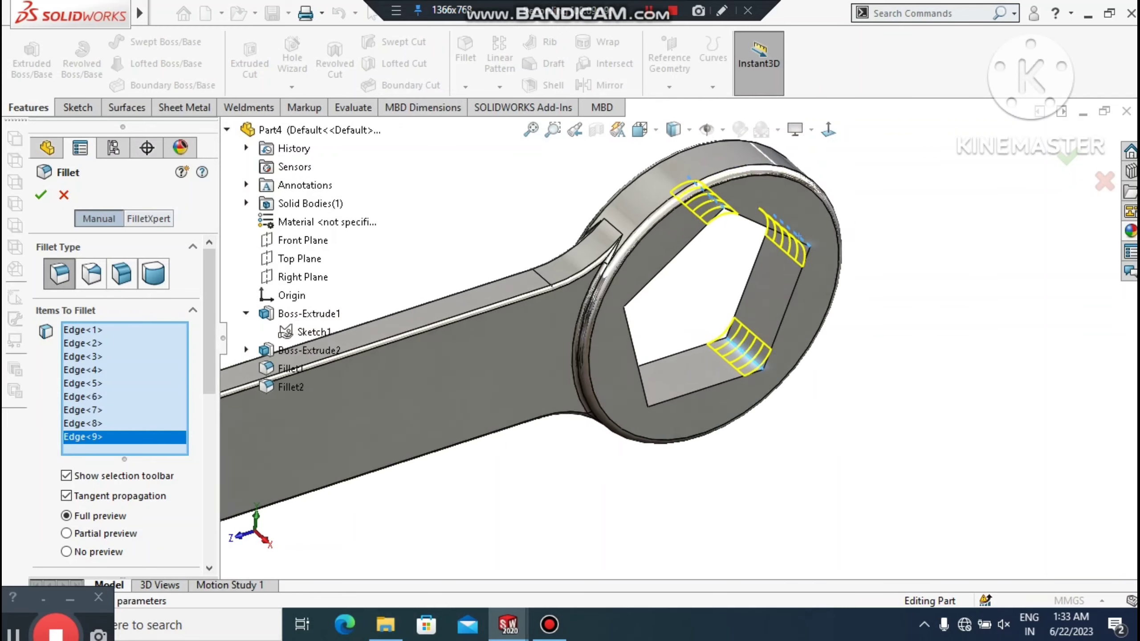
middle_click_drag(673, 360, 624, 291)
scroll(673, 359, "up", 1)
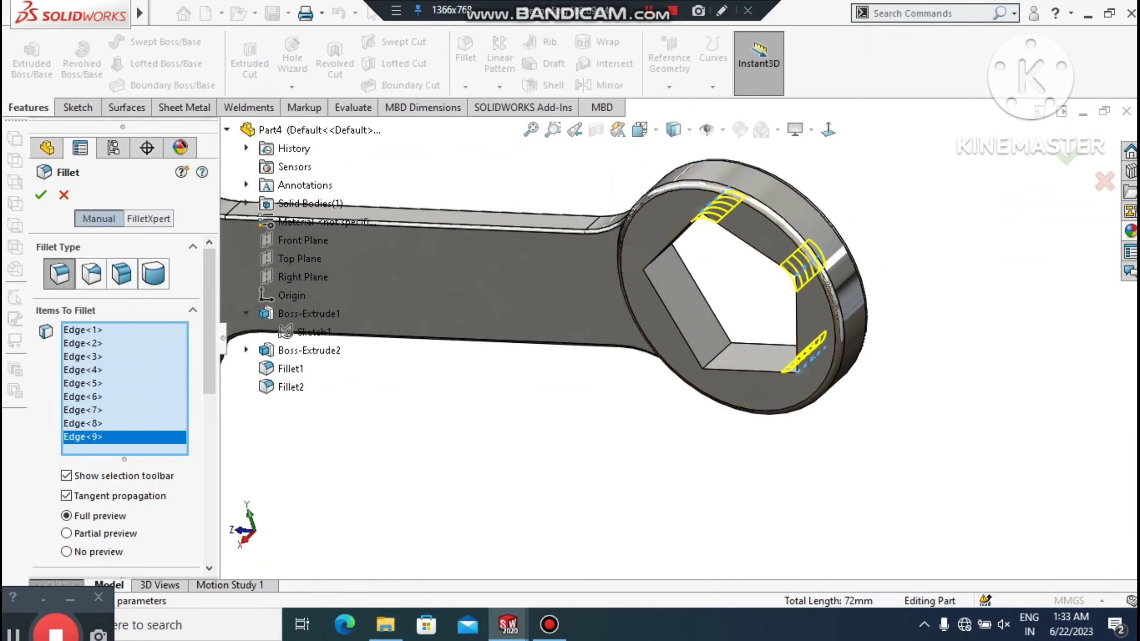
scroll(752, 306, "down", 3)
left_click(695, 387)
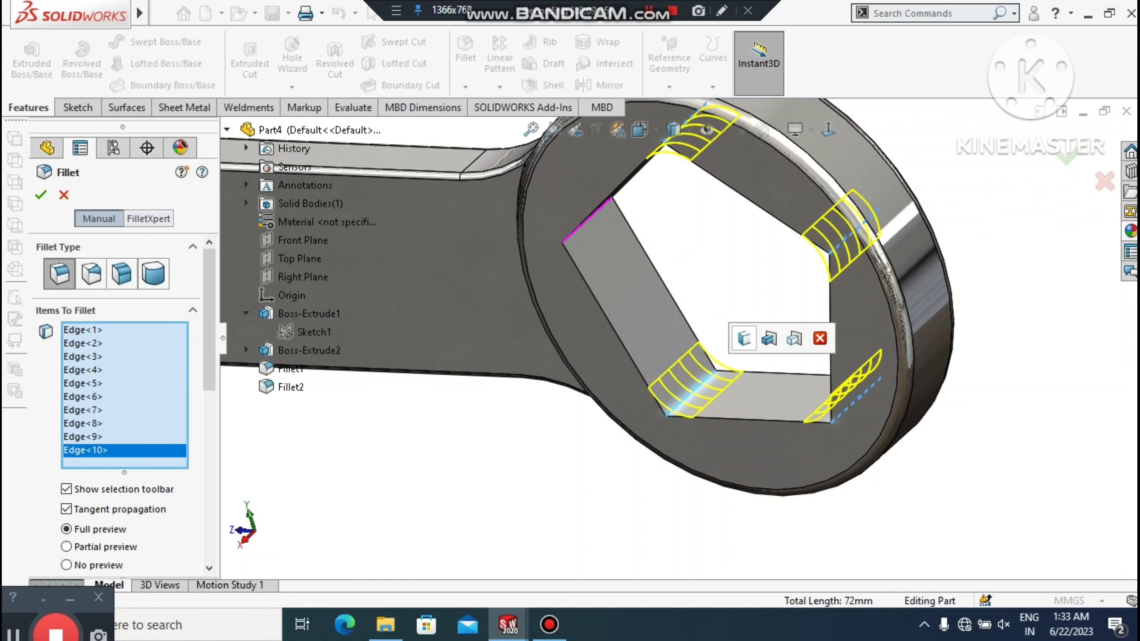
scroll(693, 386, "up", 1)
middle_click_drag(693, 386, 664, 357)
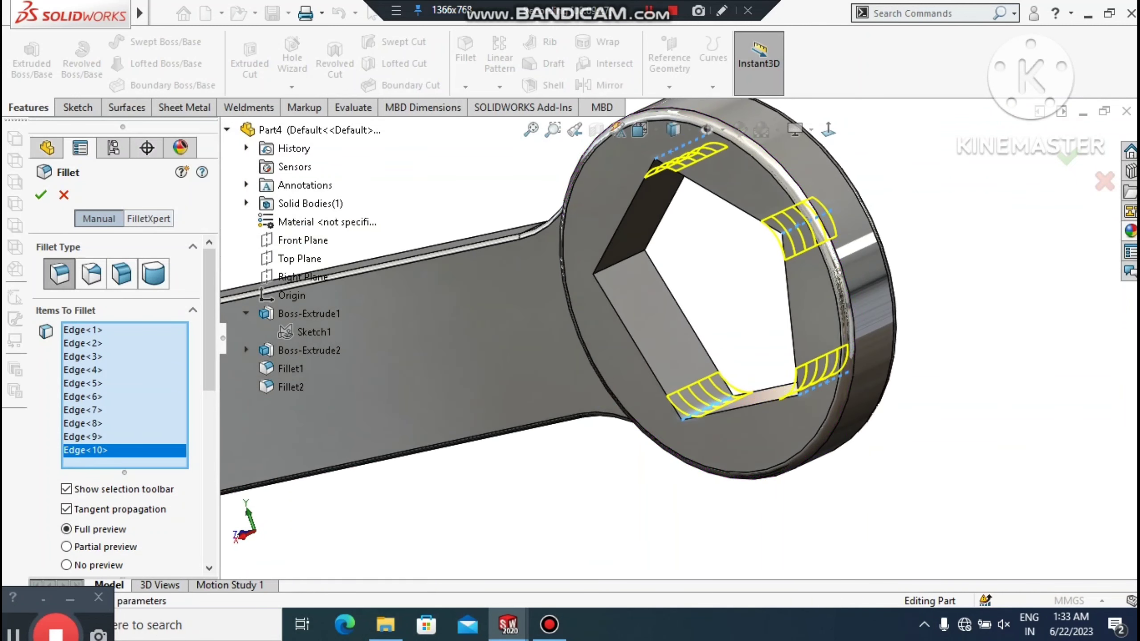
left_click(627, 255)
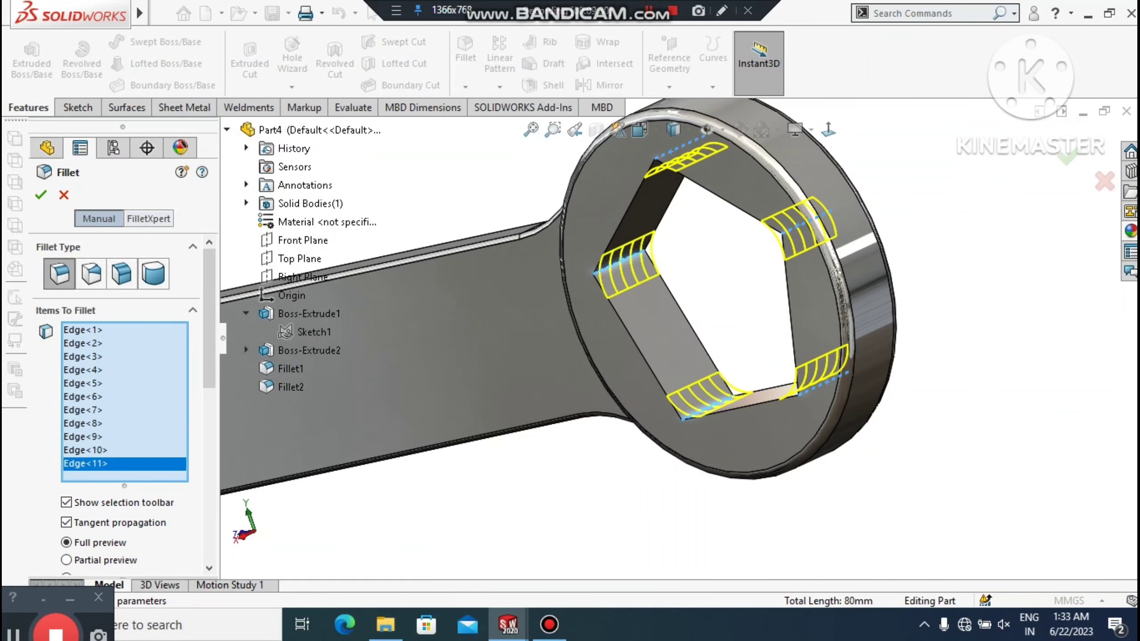
left_click(41, 194)
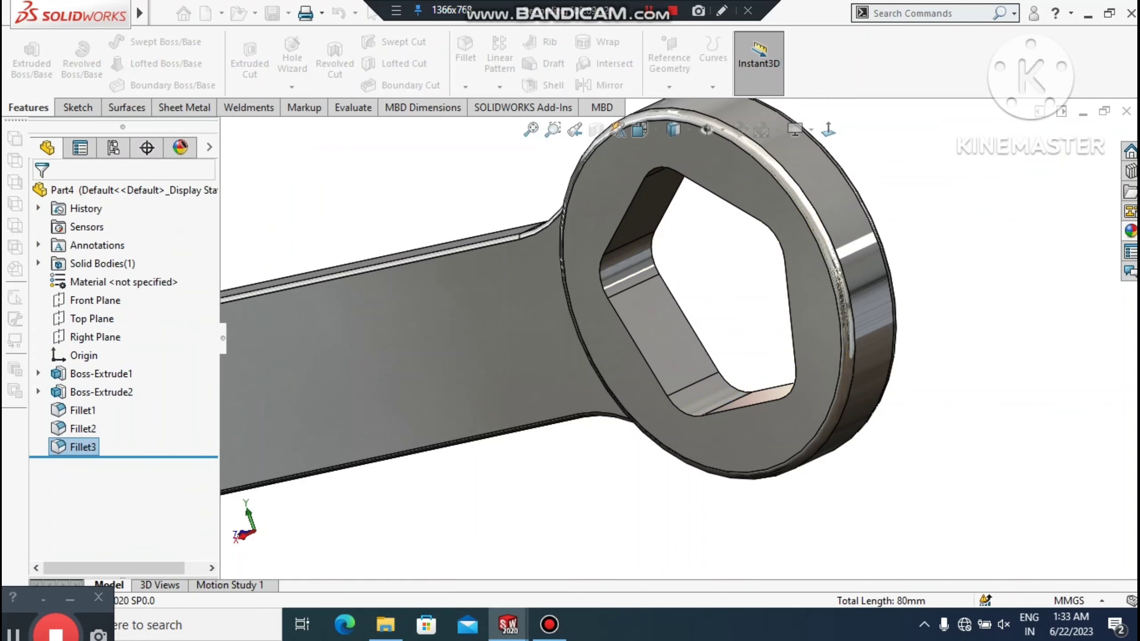
Set up a 1 mm, 45° chamfer on the front and back rim edges of the hexagonal opening
scroll(684, 340, "up", 5)
scroll(660, 341, "up", 1)
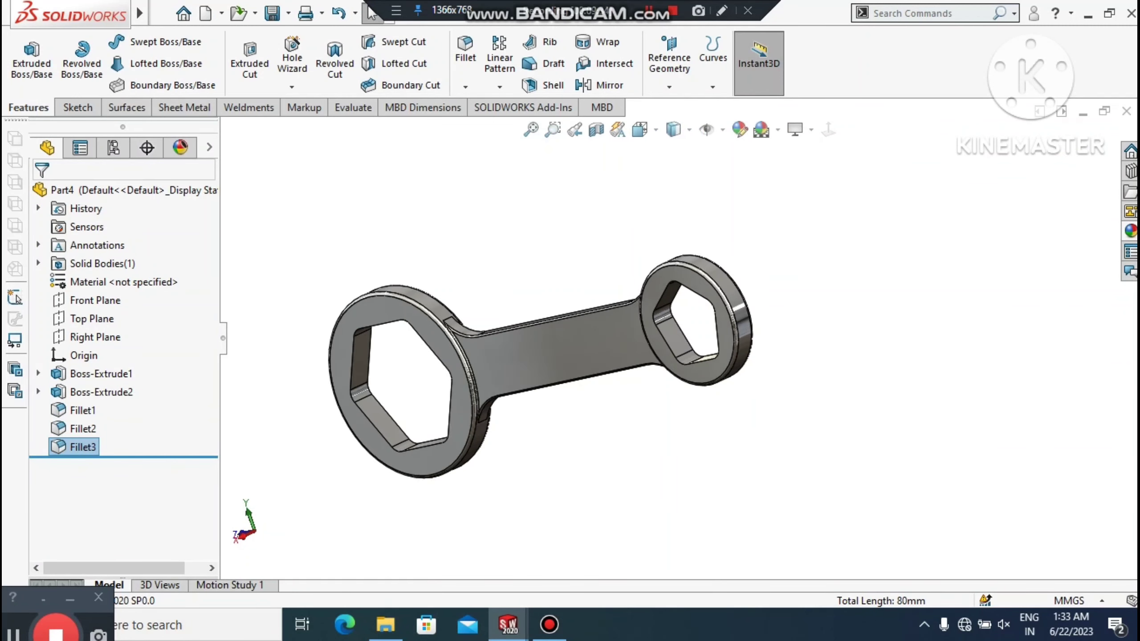
scroll(321, 375, "down", 2)
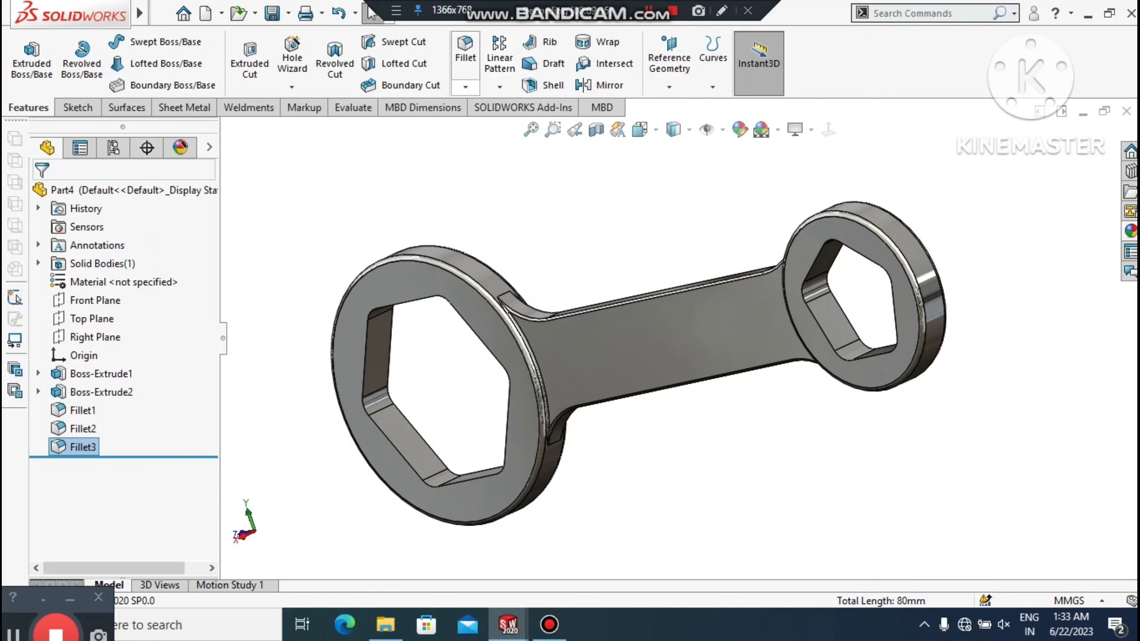
left_click(465, 87)
left_click(457, 124)
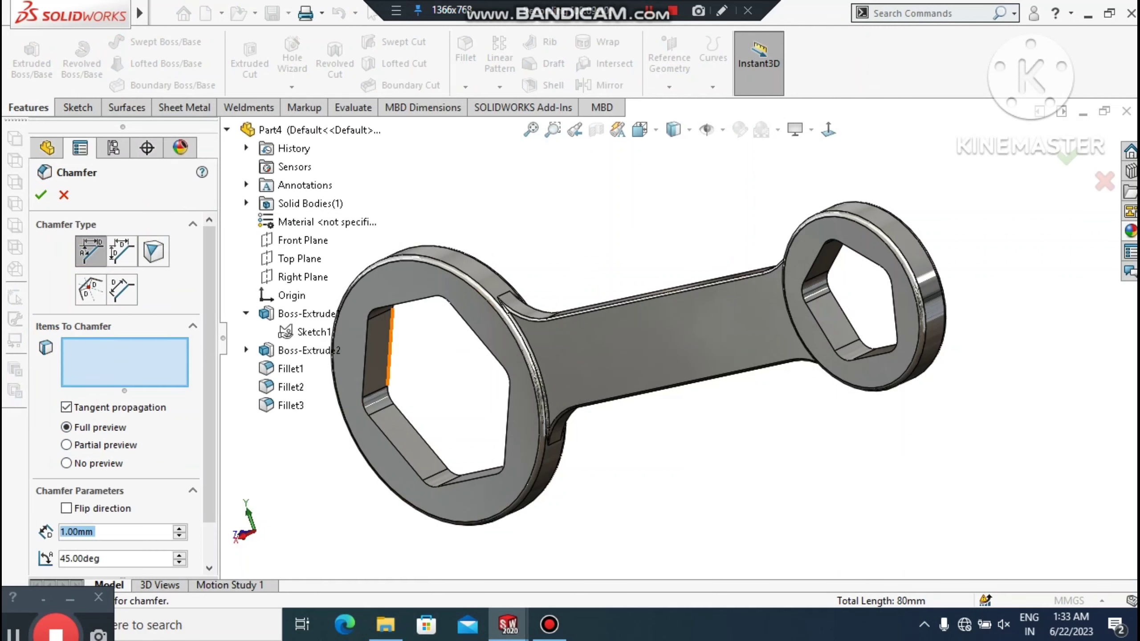
left_click(404, 301)
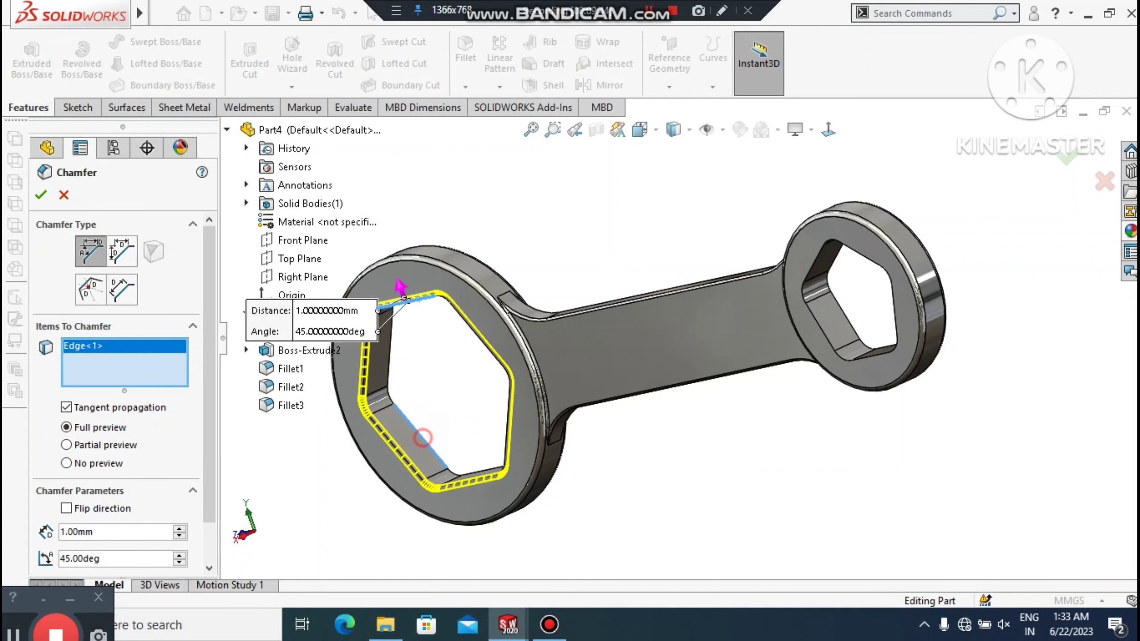
left_click(412, 439)
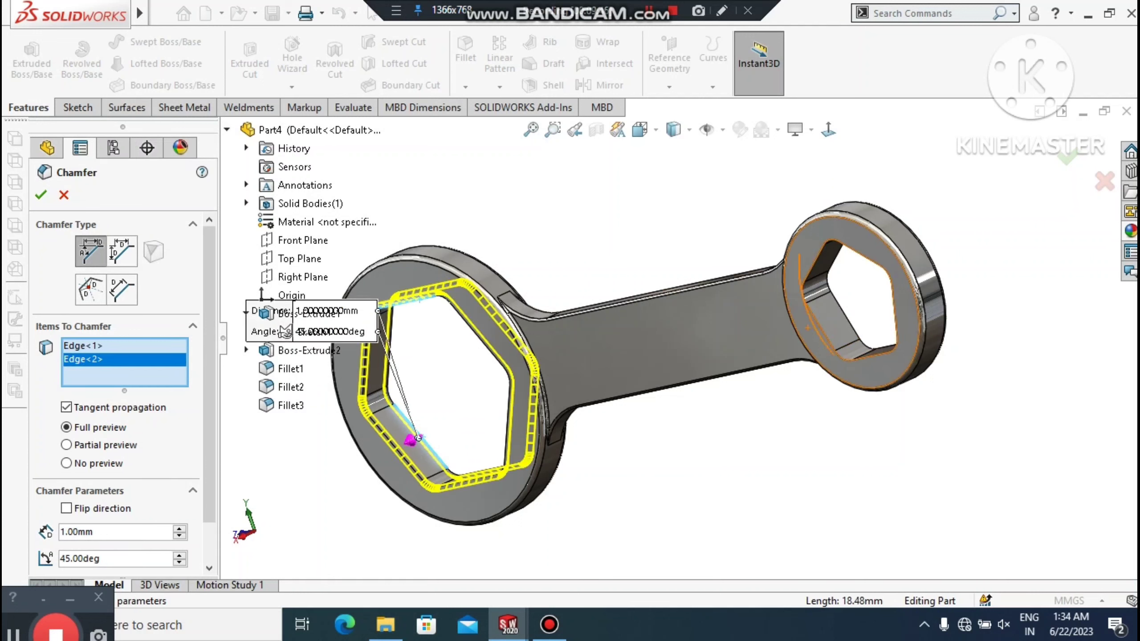
Add the front and back rim edges of the pentagonal opening to the 1 mm chamfer and complete it
left_click(819, 326)
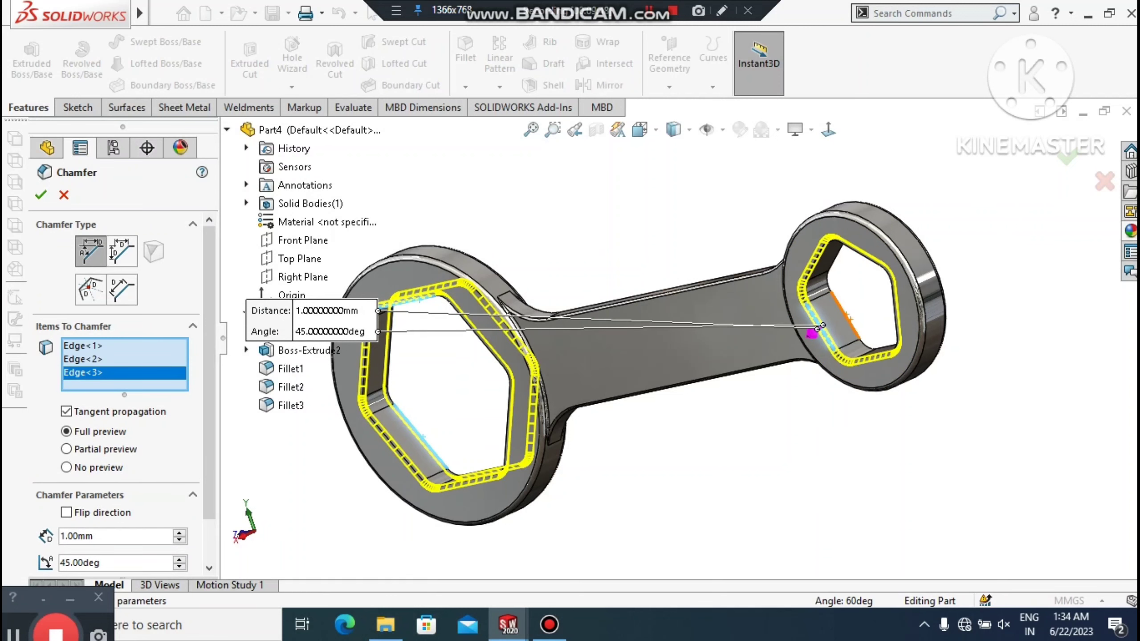
left_click(843, 318)
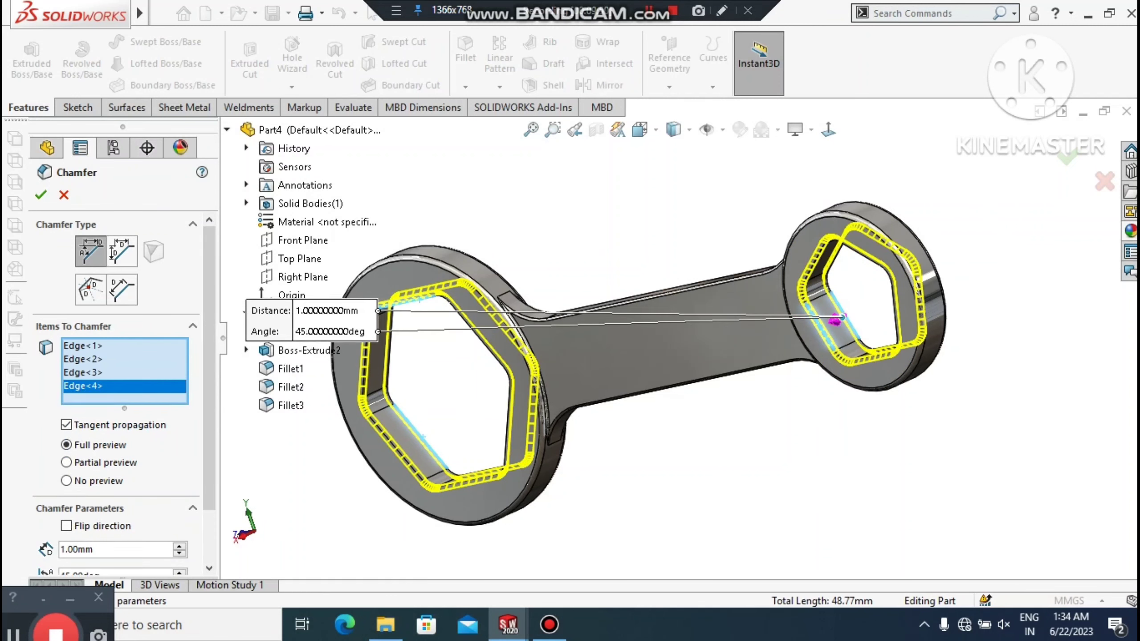
left_click(43, 200)
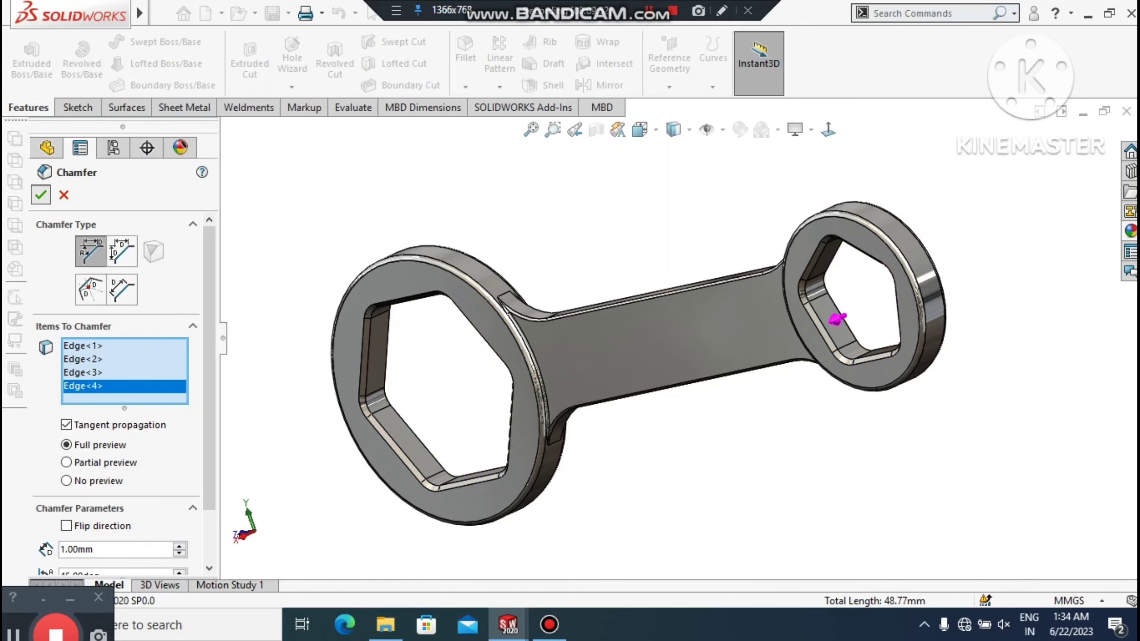
Start a sketch on the broad face of the handle and view it straight on
scroll(680, 342, "up", 2)
mouse_move(680, 341)
middle_mouse_down()
mouse_move(763, 342)
mouse_move(691, 341)
mouse_move(619, 381)
mouse_move(664, 359)
mouse_move(664, 335)
middle_mouse_up()
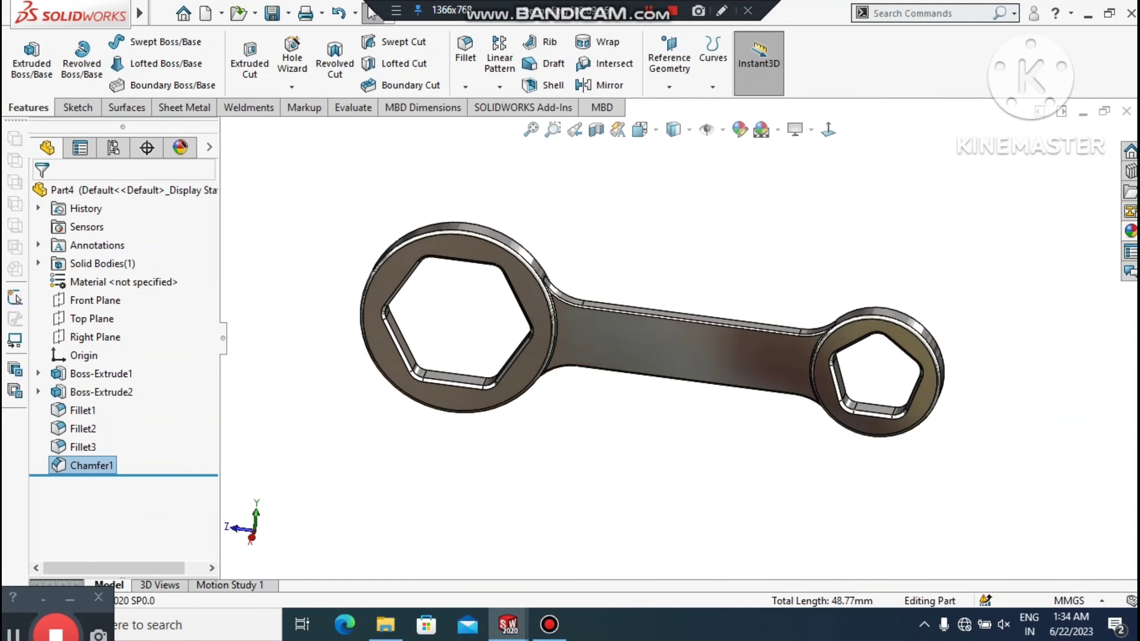
right_click(664, 336)
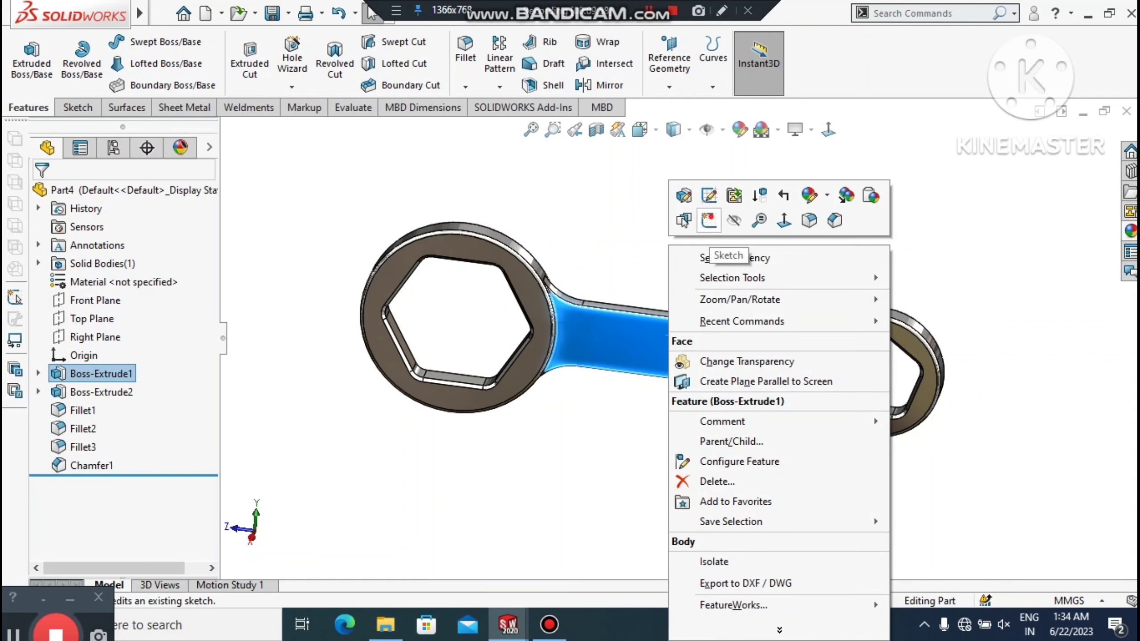
left_click(709, 219)
left_click(828, 130)
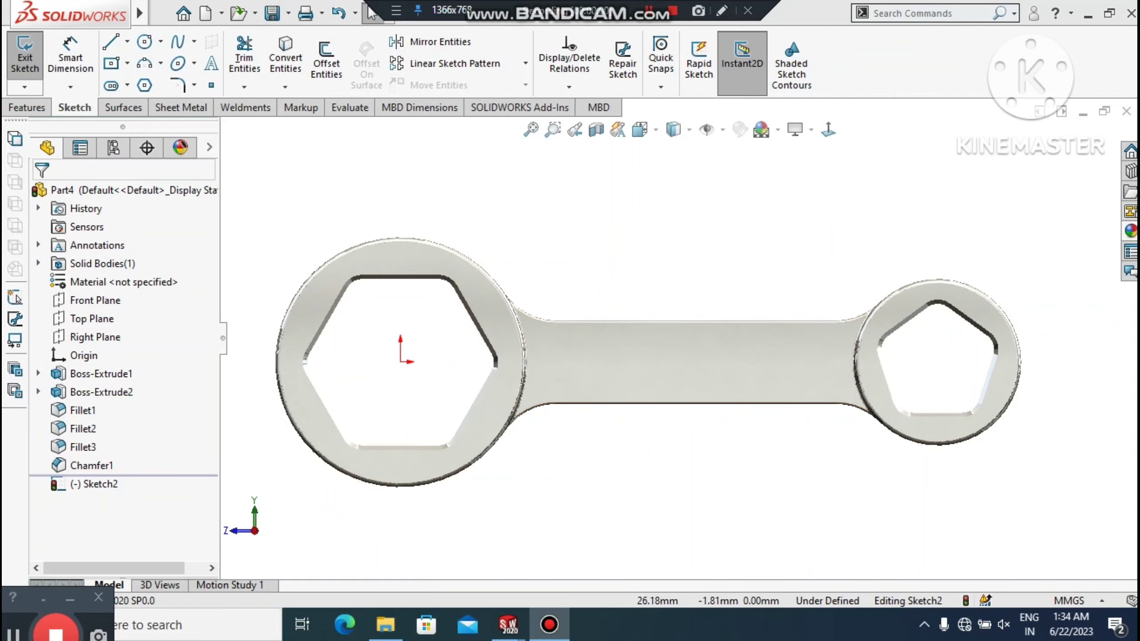
Sketch a horizontal line about 78 mm long along the middle of the handle, from the hexagonal ring to the pentagonal ring
left_click(108, 42)
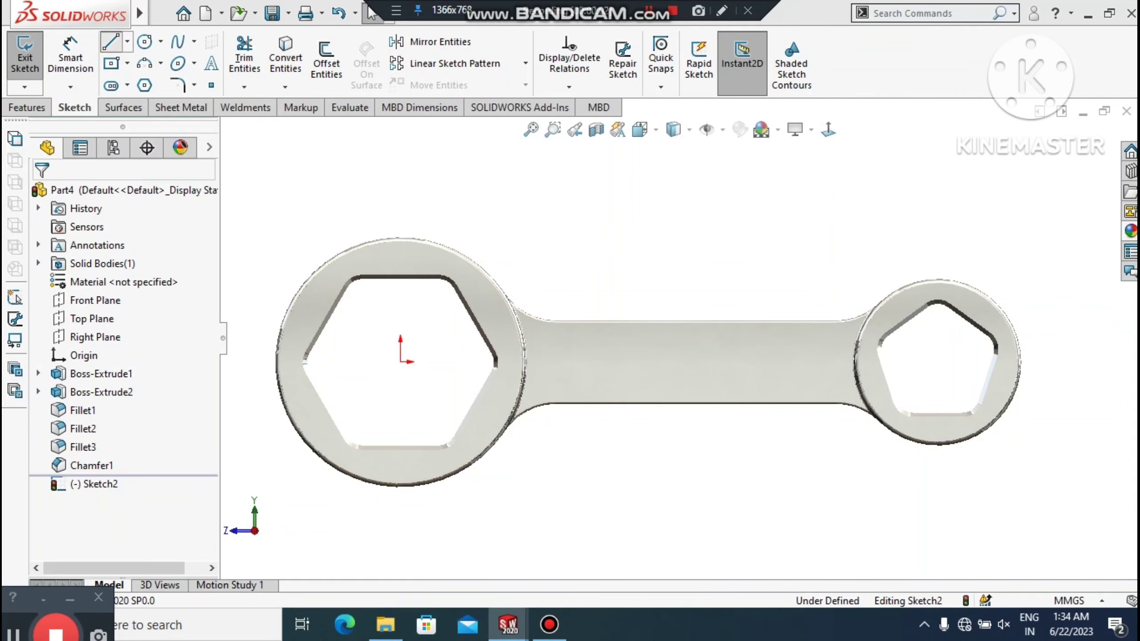
scroll(525, 406, "down", 3)
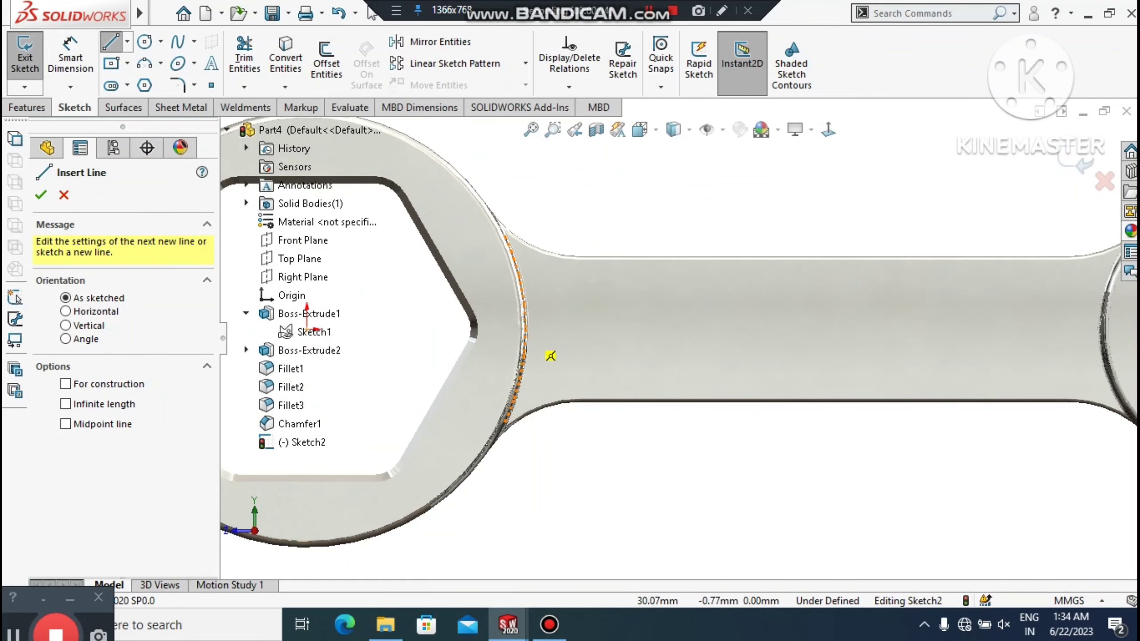
left_click(526, 330)
scroll(672, 334, "up", 1)
scroll(978, 353, "down", 2)
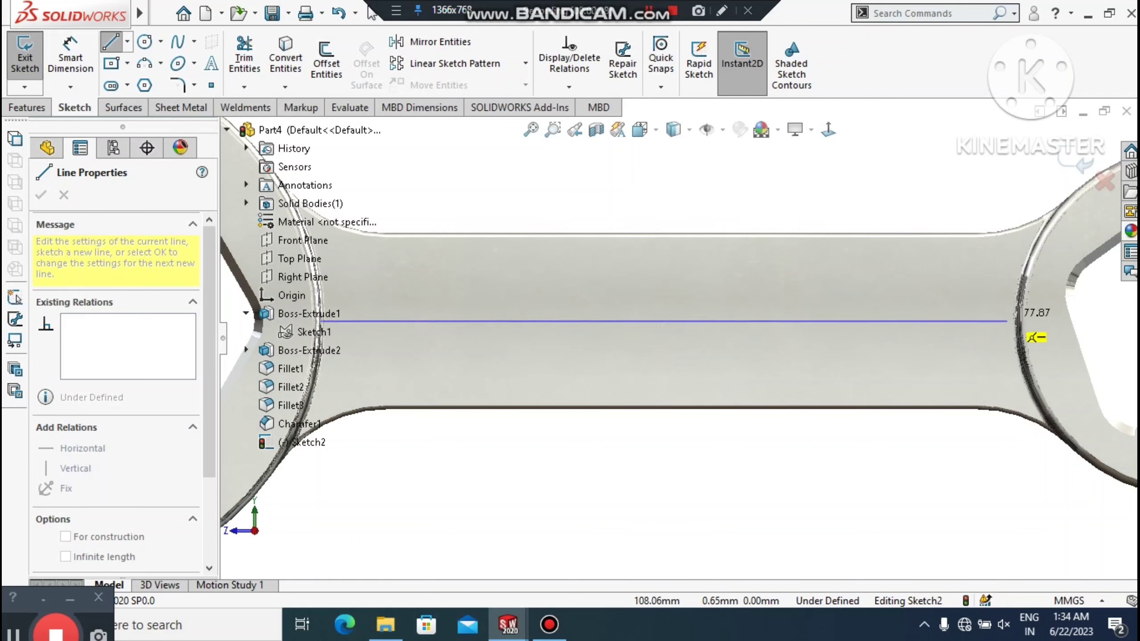
left_click(1012, 321)
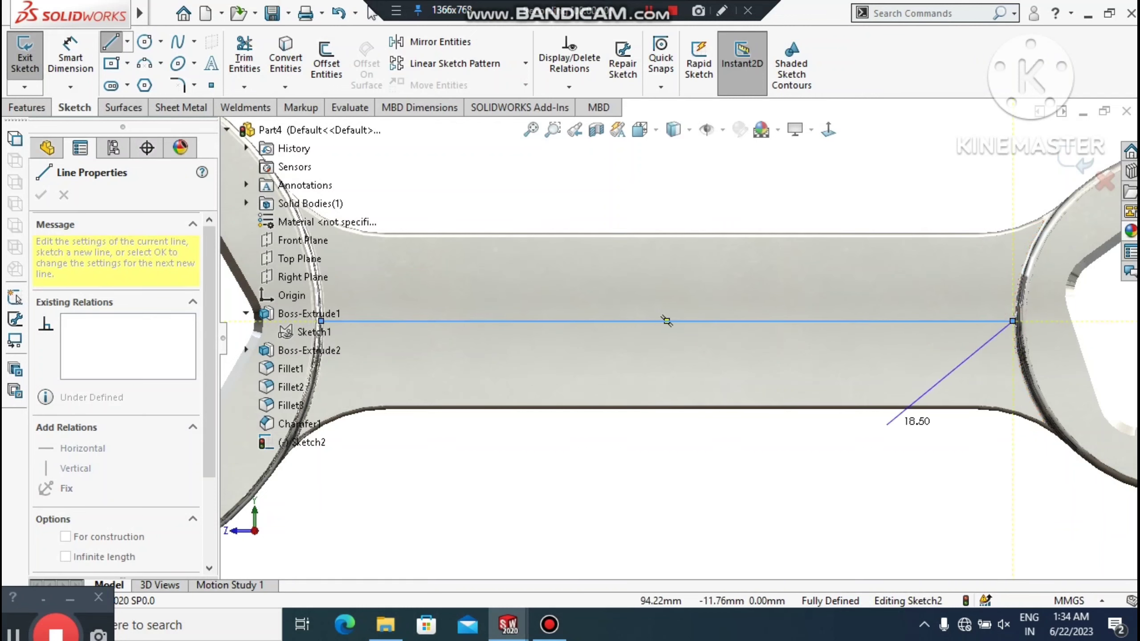
Finish the line along the middle of the handle and convert it to construction geometry
key("Escape")
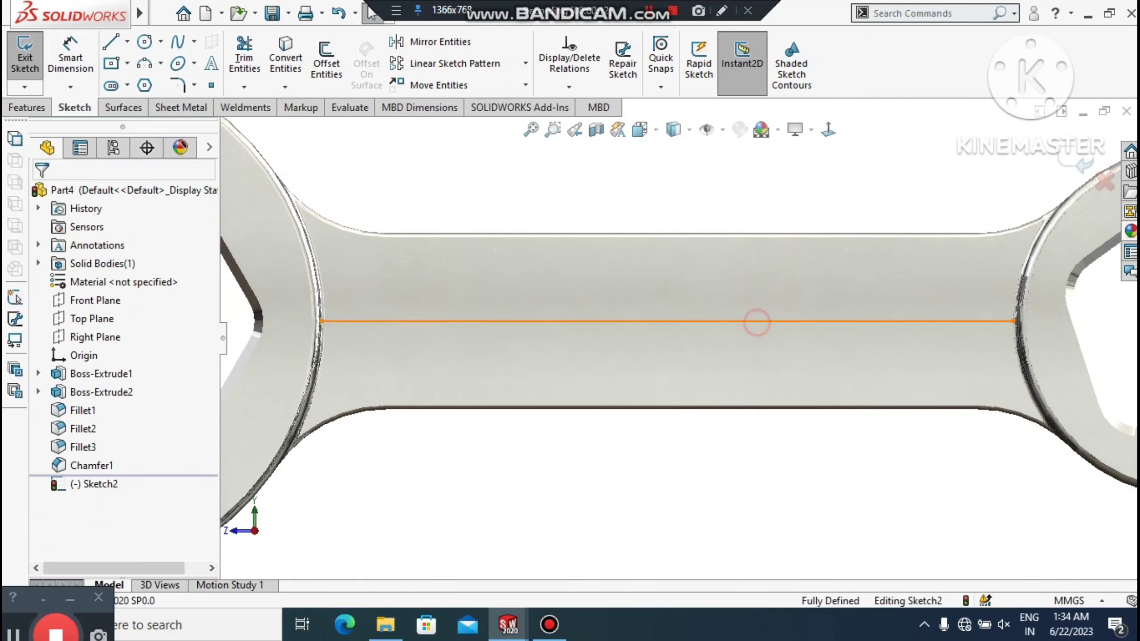
left_click(757, 322)
left_click(836, 271)
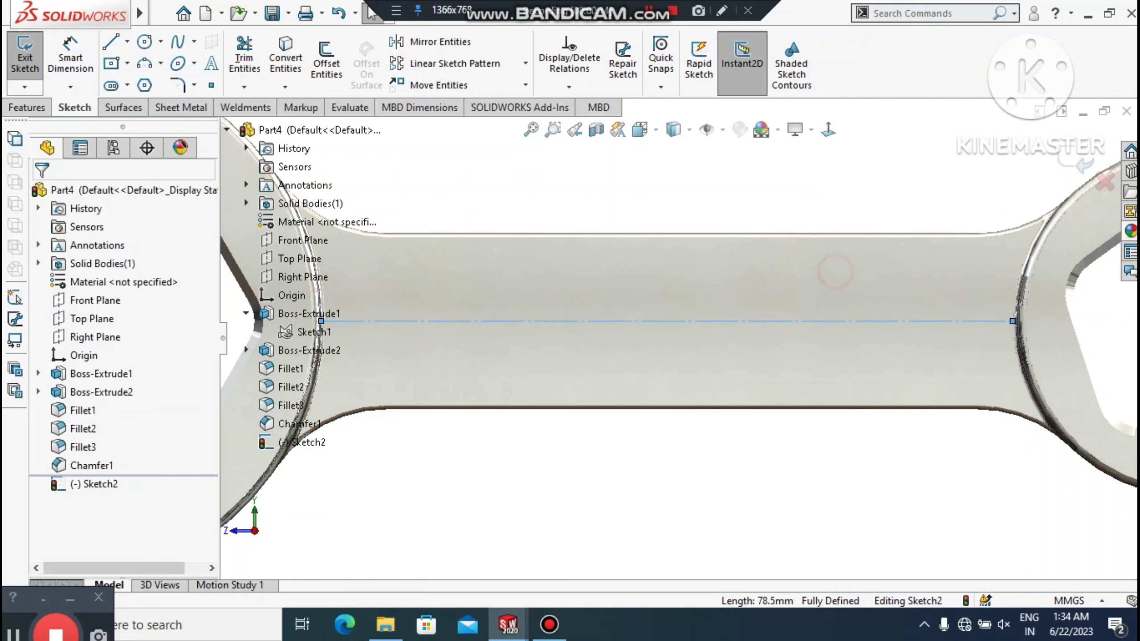
left_click(765, 434)
scroll(765, 433, "up", 2)
Sketch a centerpoint straight slot about 47 mm long and 8 mm wide, centred on the construction line's midpoint along the handle
mouse_move(138, 13)
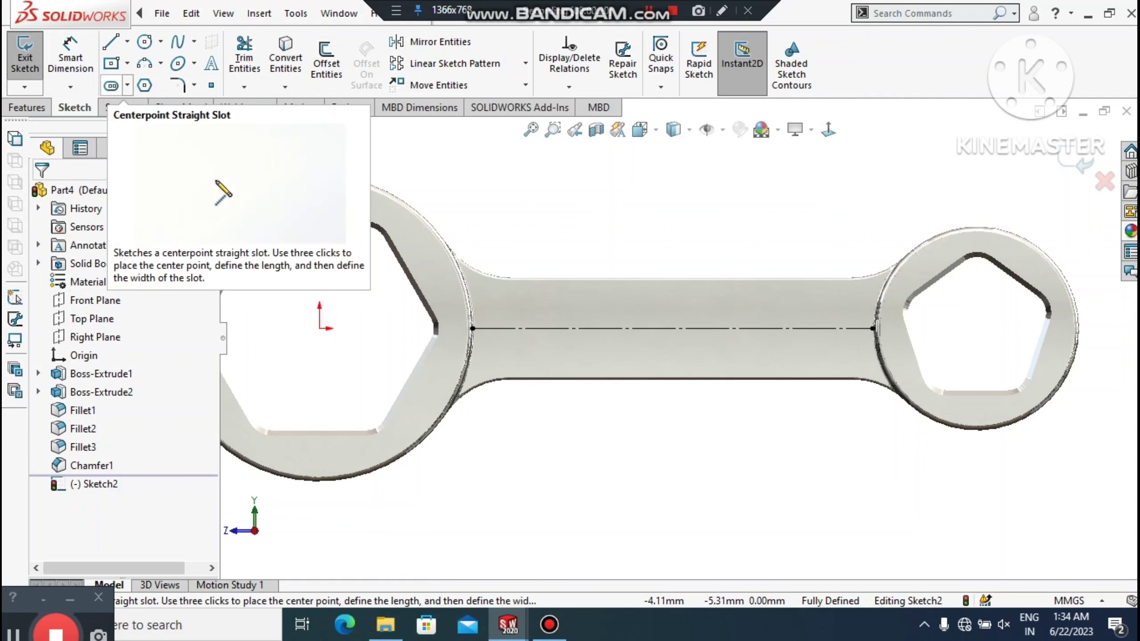
left_click(111, 86)
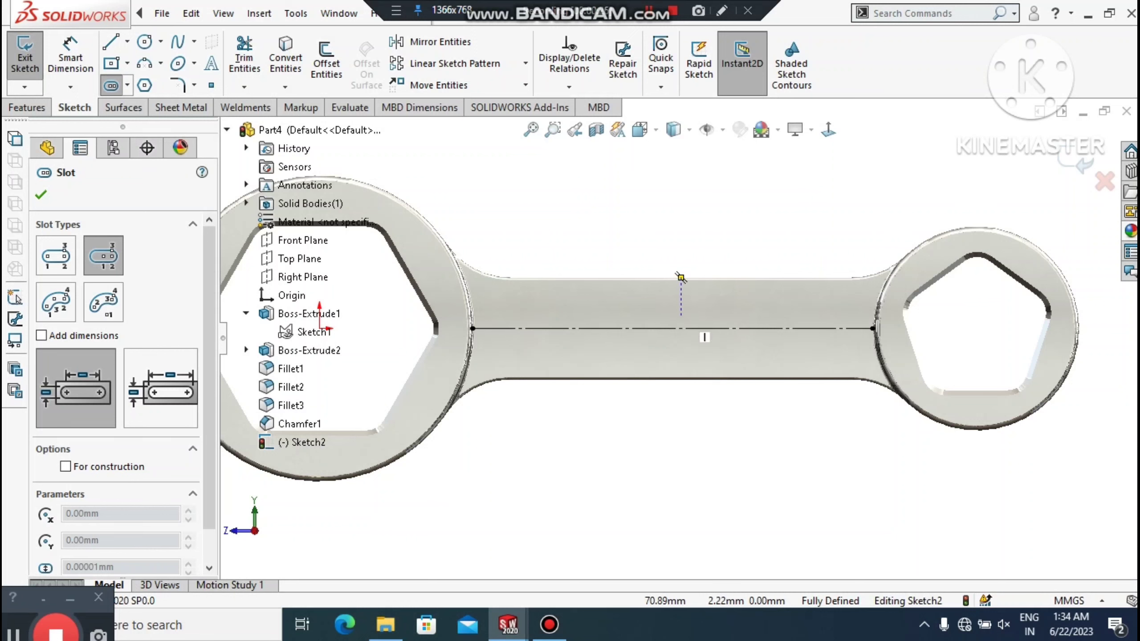
left_click(681, 329)
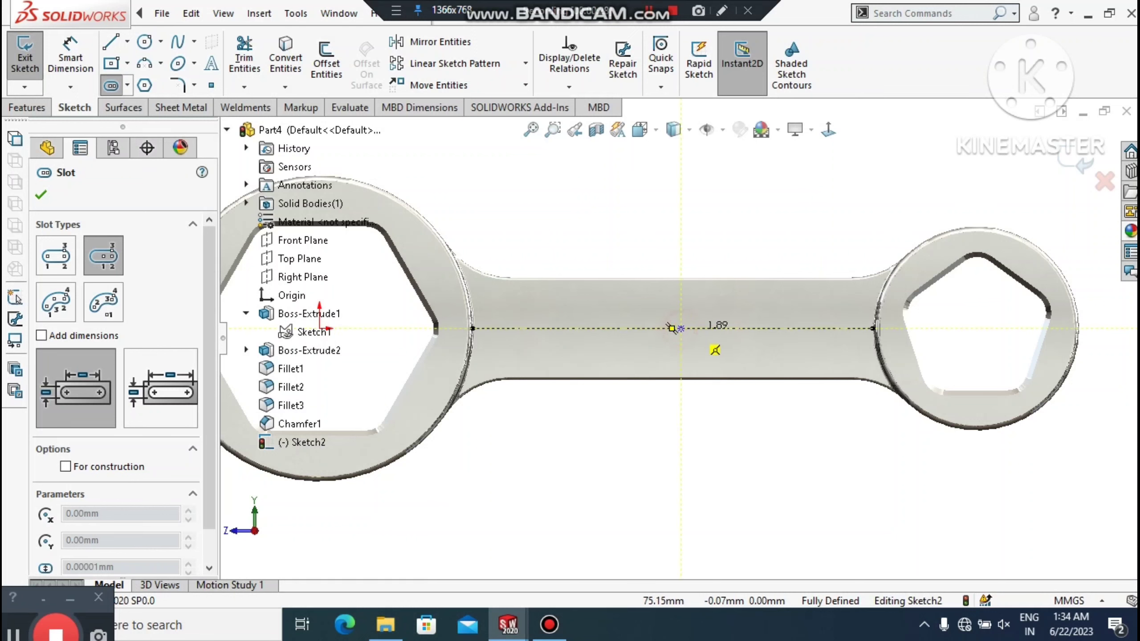
left_click(780, 328)
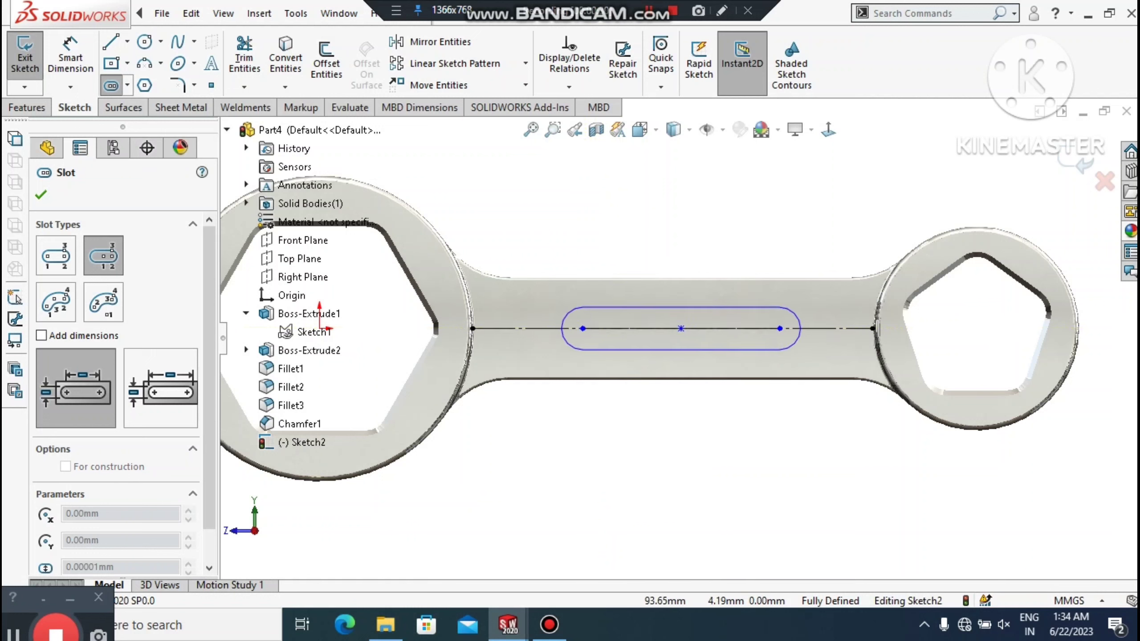
left_click(773, 307)
key("Escape")
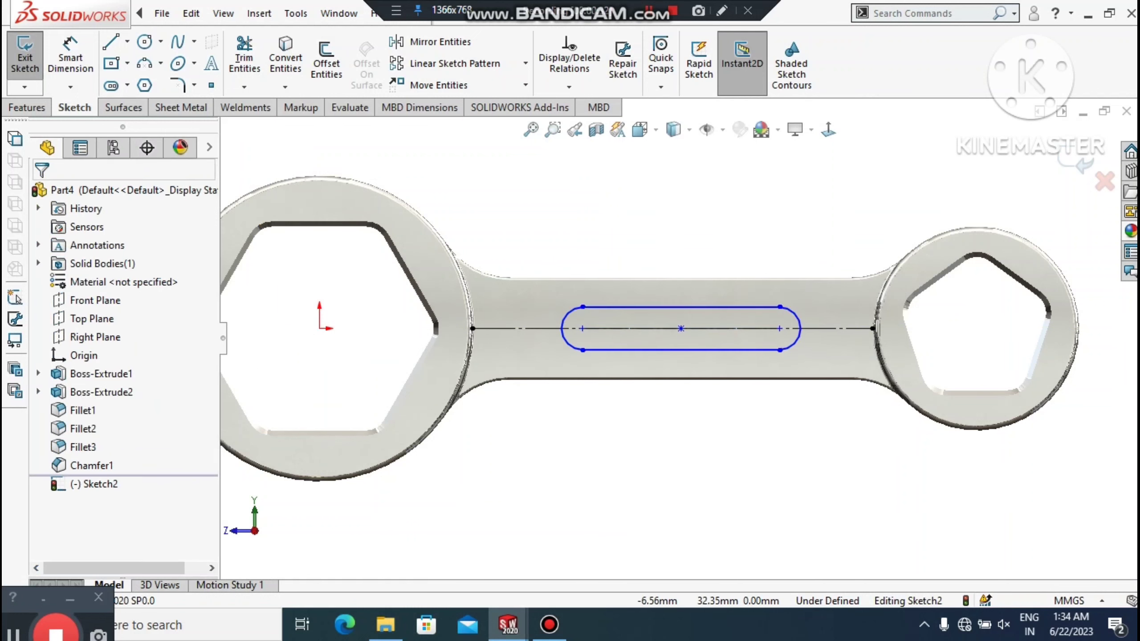
left_click(69, 55)
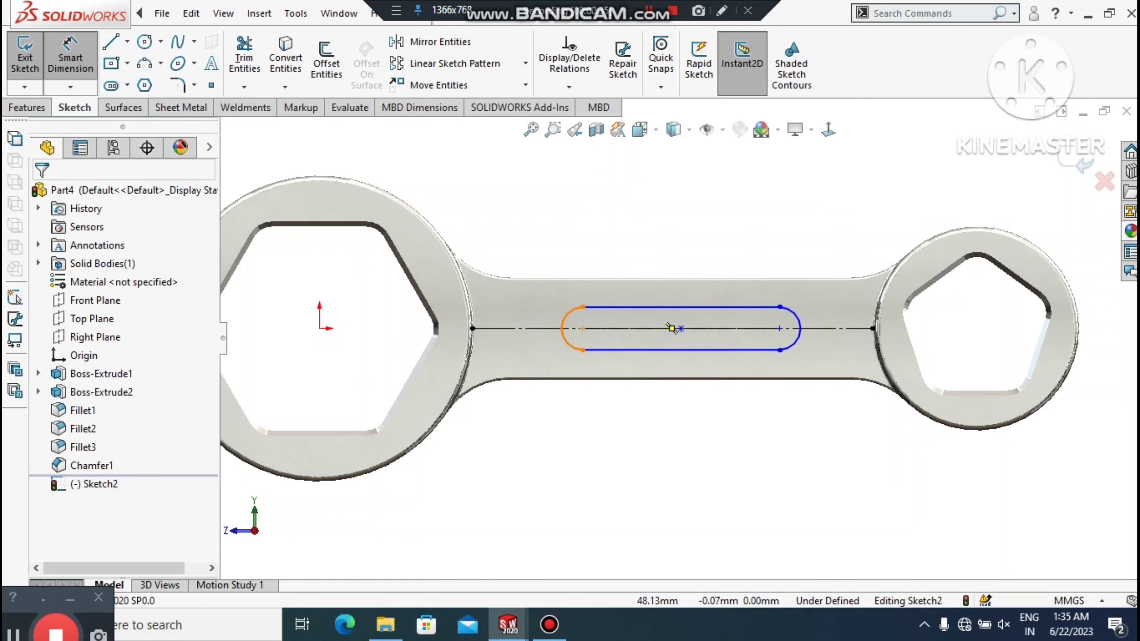
left_click(562, 325)
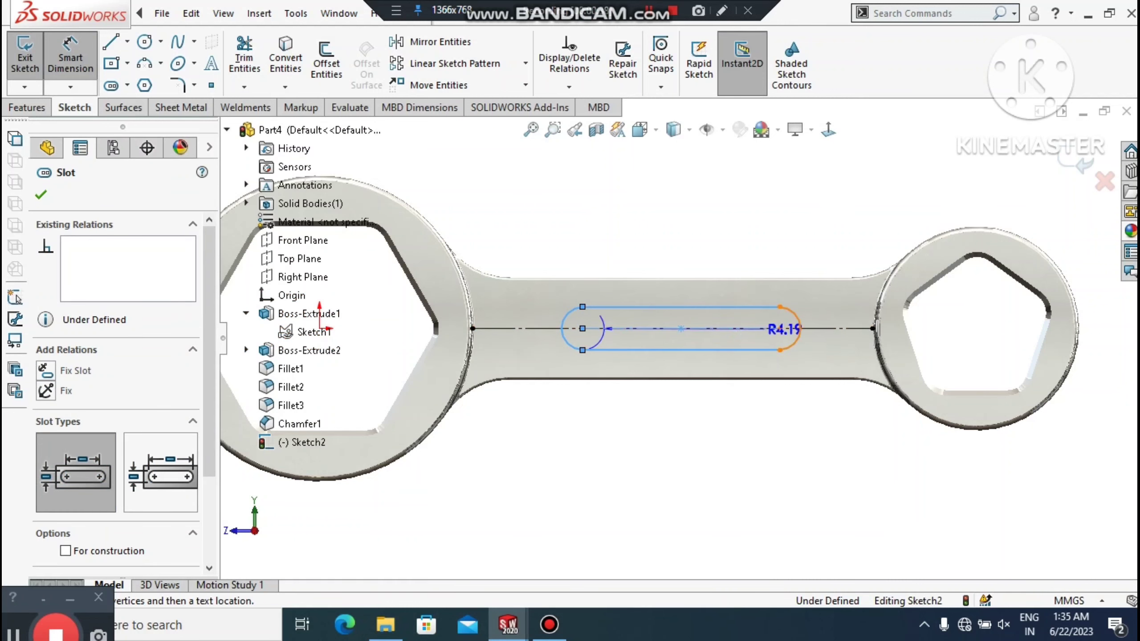
left_click(802, 329)
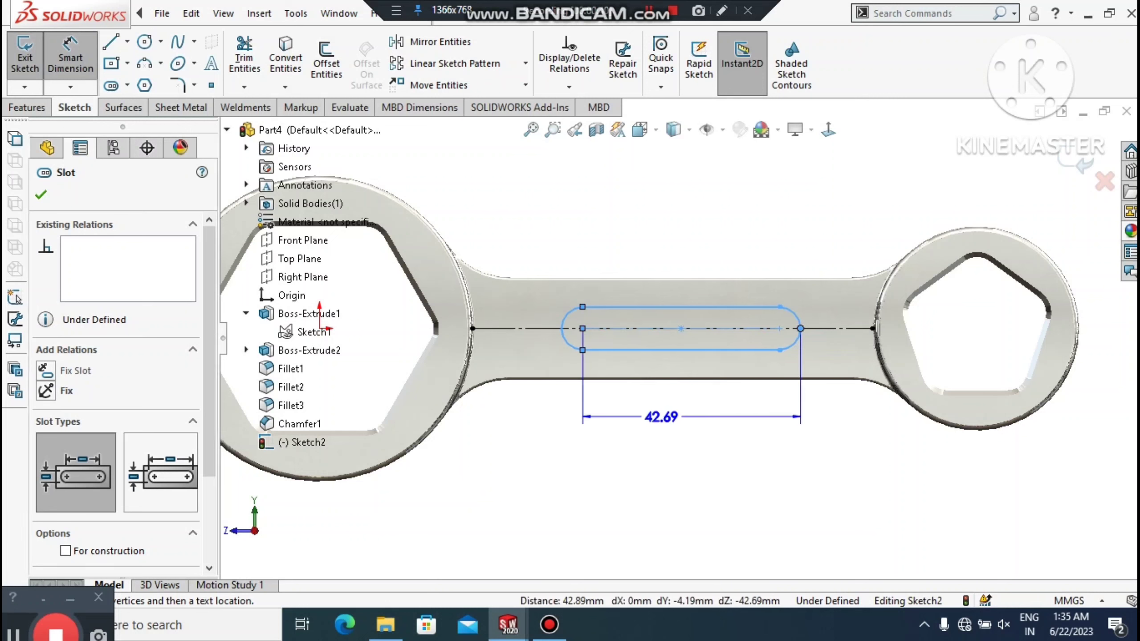
left_click(664, 417)
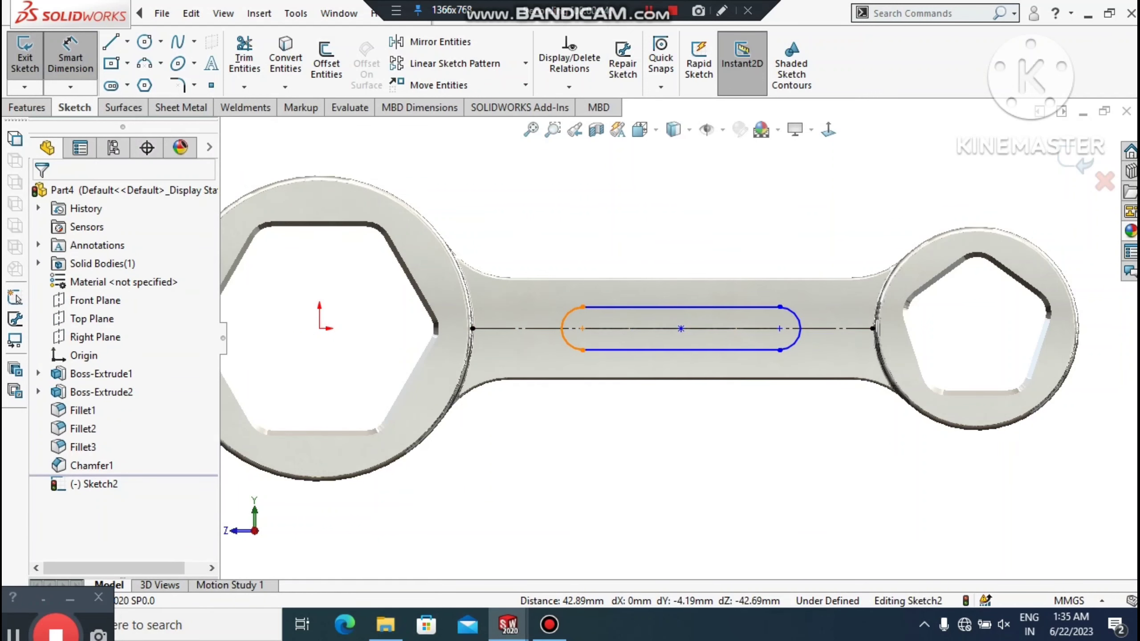
Dimension the slot's overall length between its two end arcs as 70 mm
left_click(561, 329)
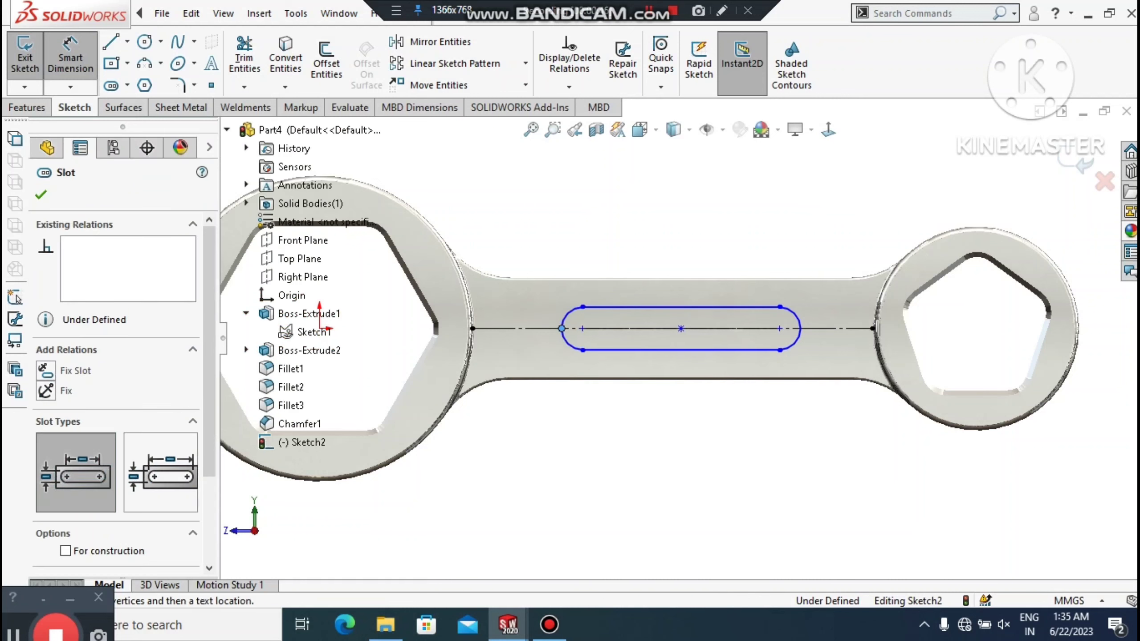
left_click(801, 329)
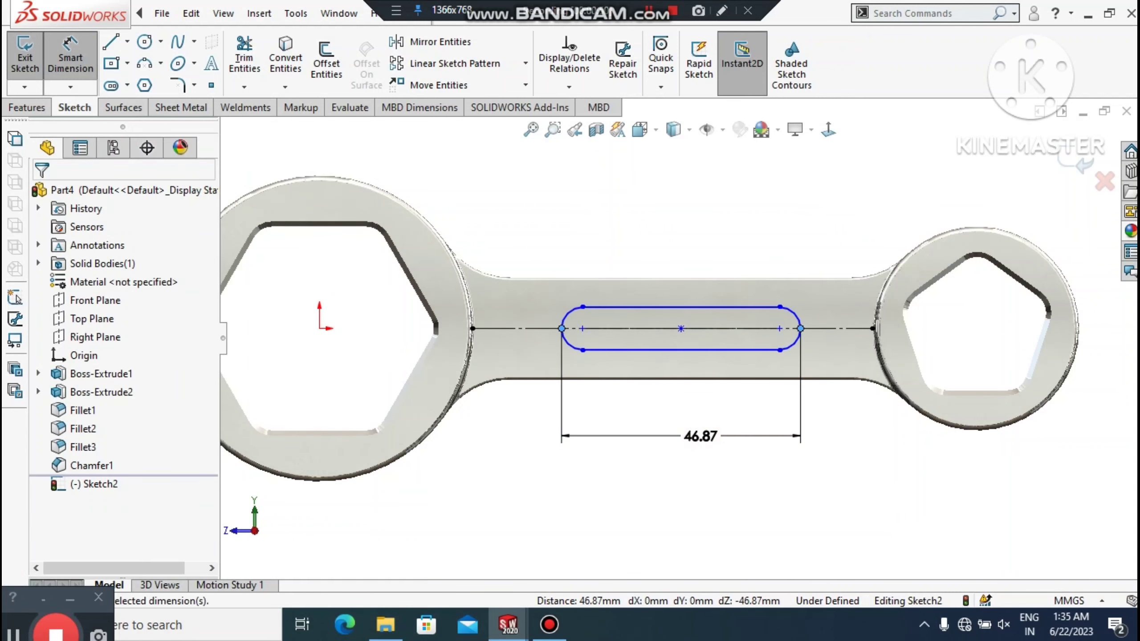
left_click(700, 435)
type("70")
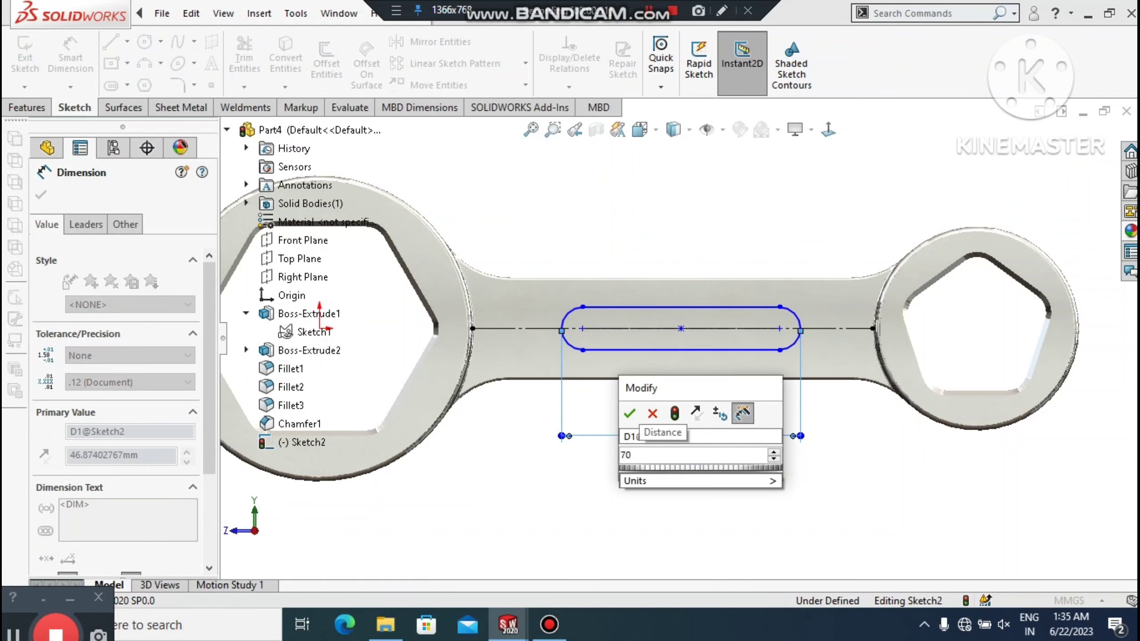
key("Return")
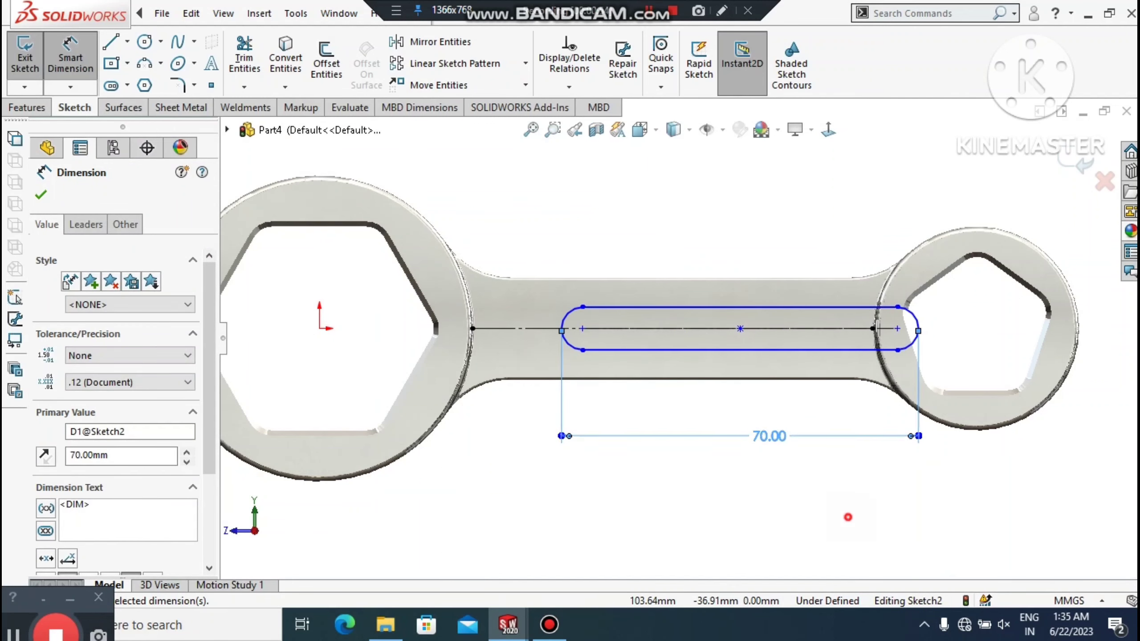
left_click(848, 517)
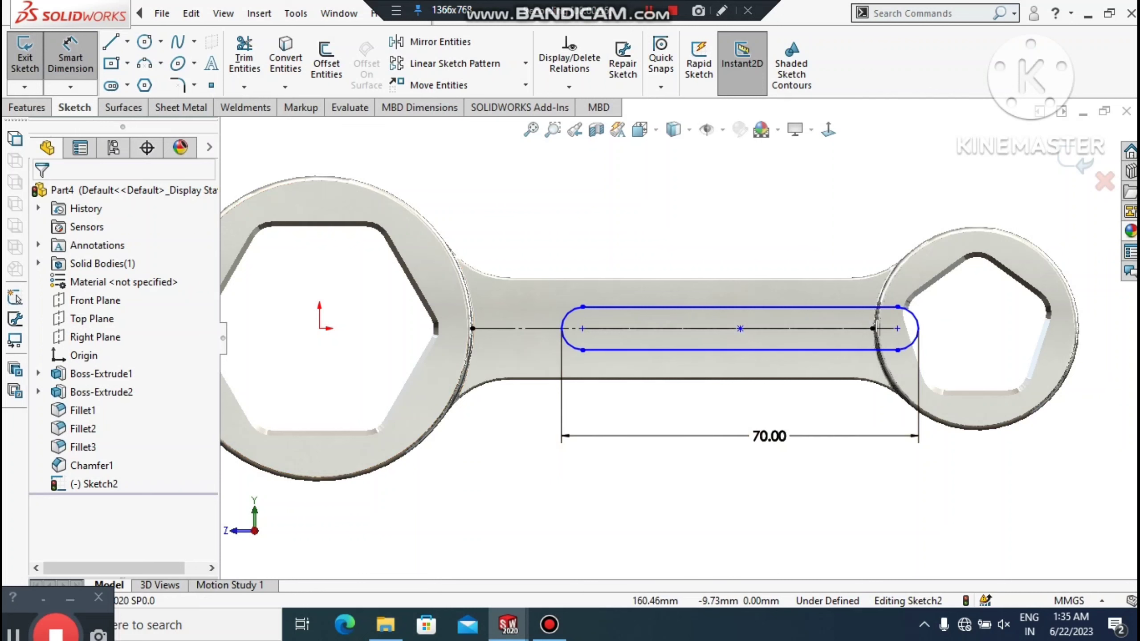
Dimension the slot's width between its two straight sides as 10 mm
left_click(898, 307)
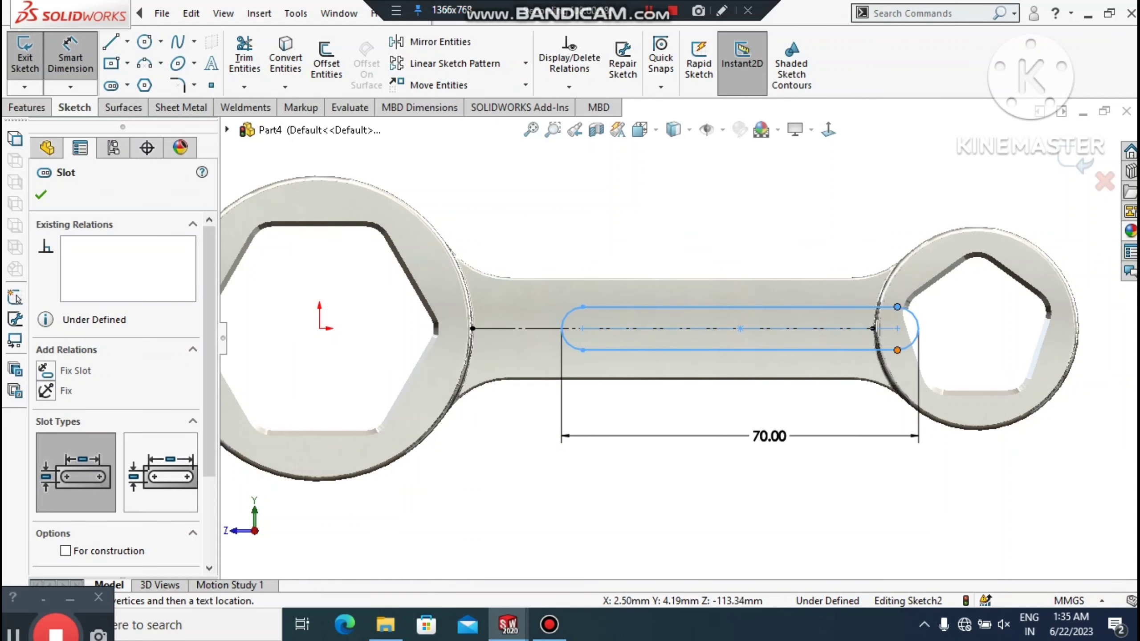
left_click(897, 350)
left_click(805, 502)
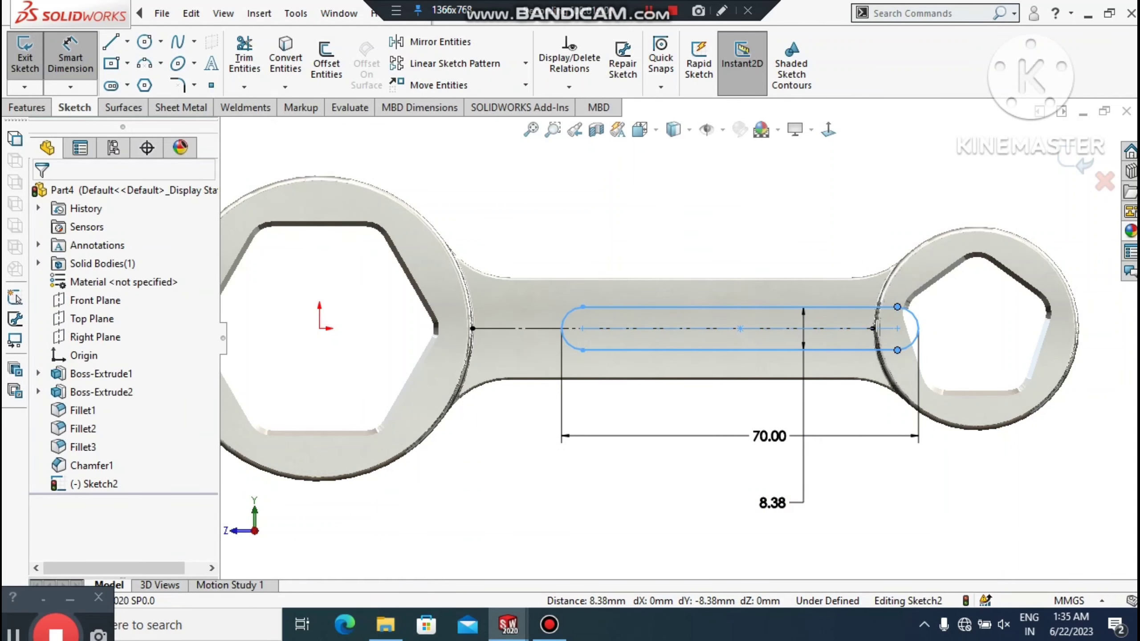
type("10")
key("Return")
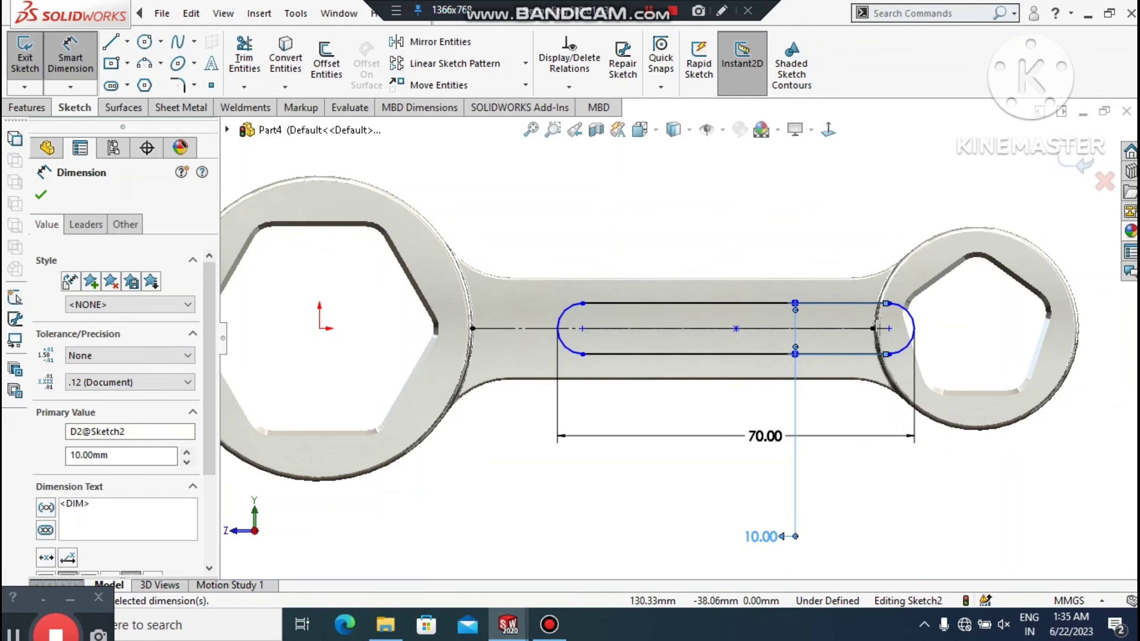
left_click(996, 504)
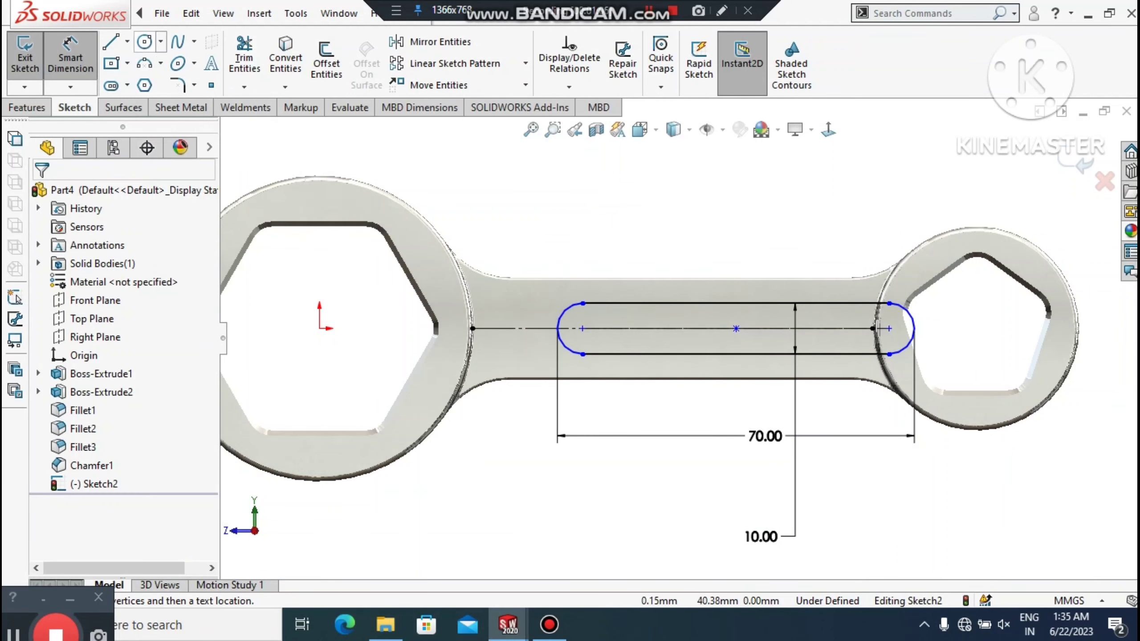
Sketch a vertical centerline about 28 mm long, starting at the midpoint of the handle's upper edge and crossing the slot
left_click(127, 42)
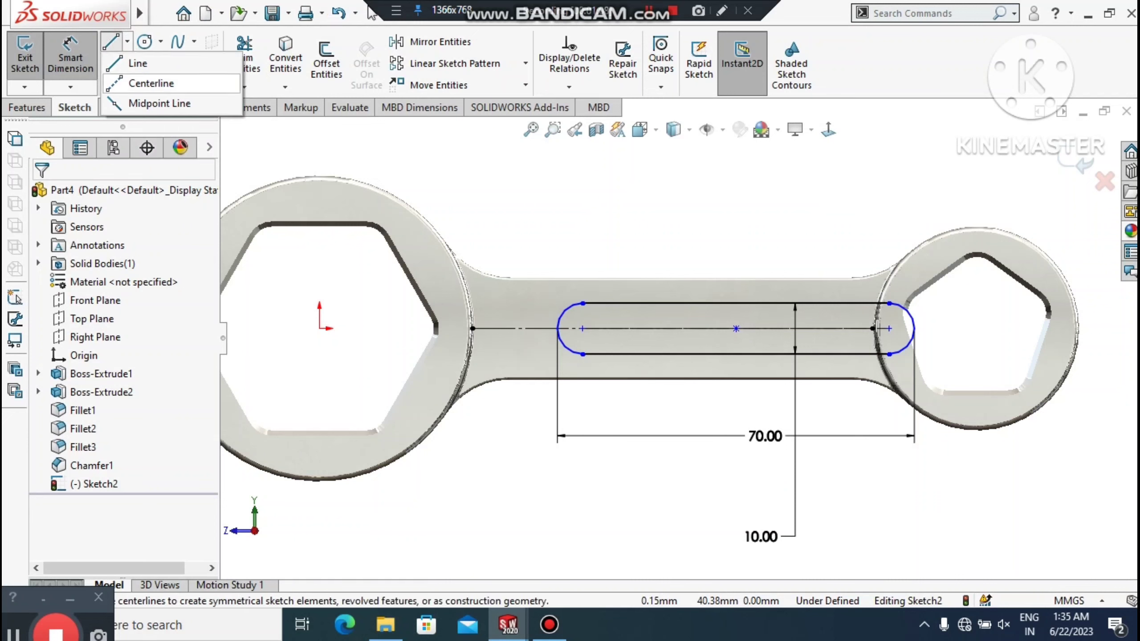
left_click(166, 81)
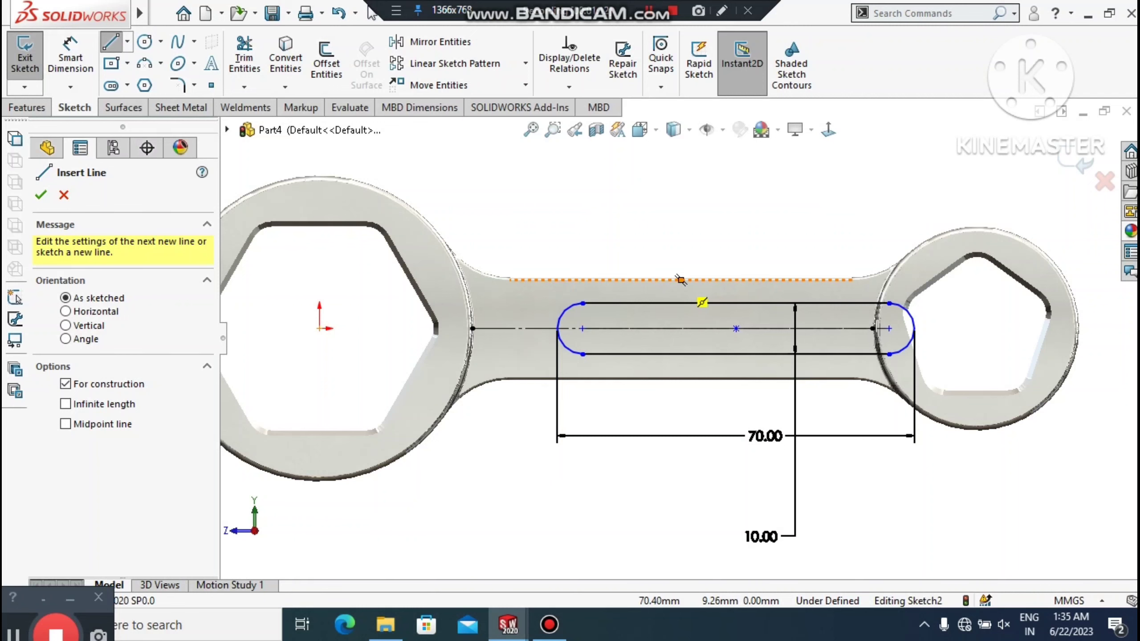
left_click(680, 280)
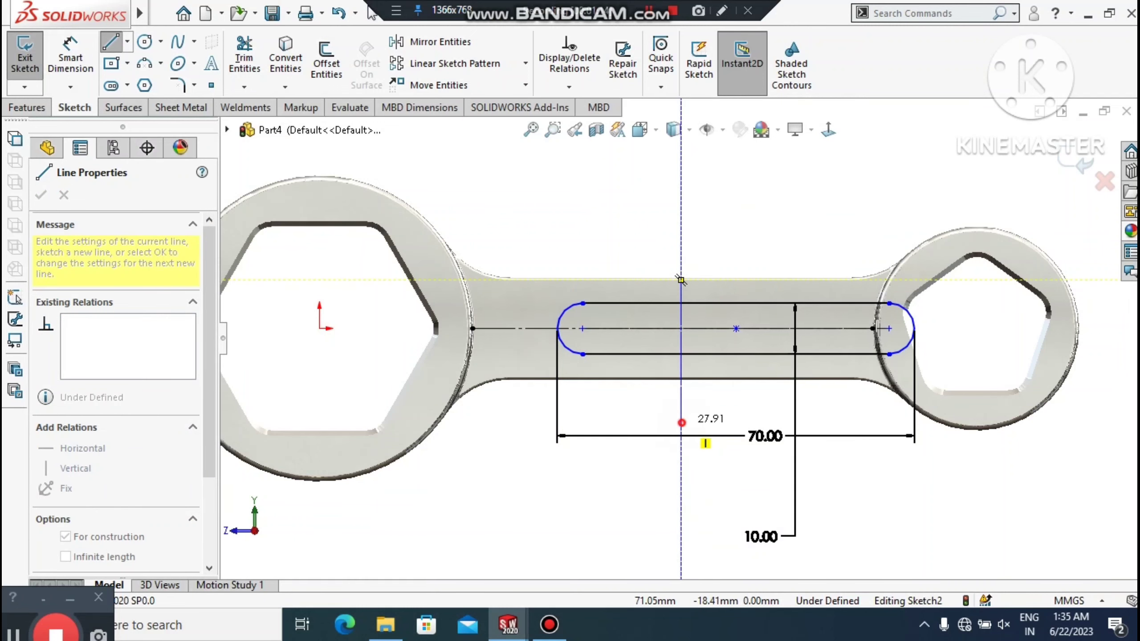
left_click(682, 422)
key("Escape")
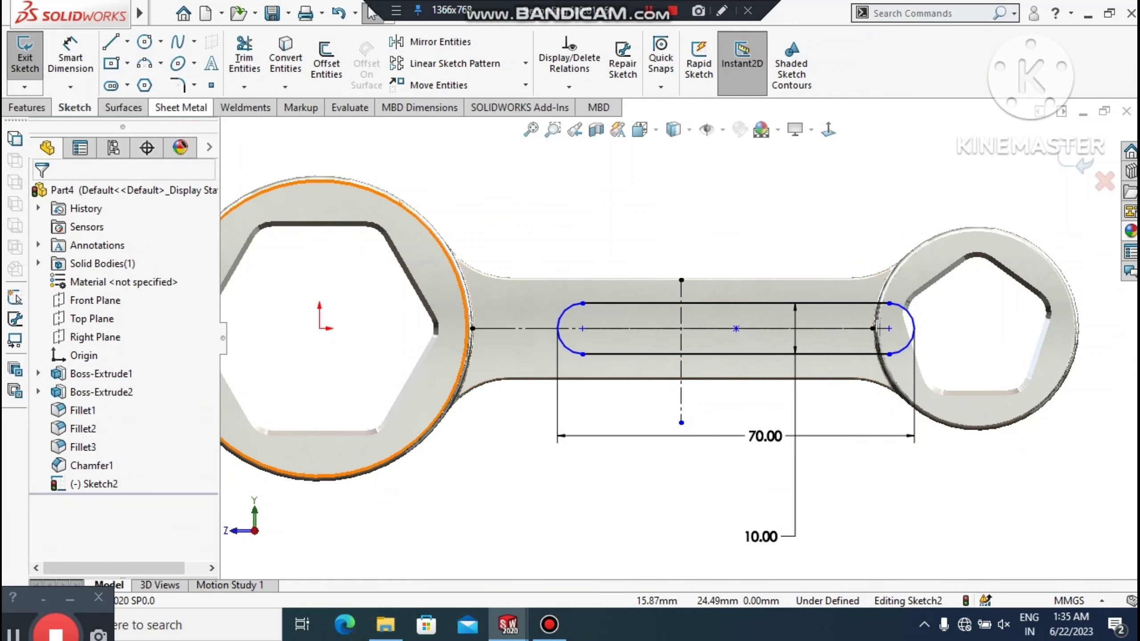
Dimension the horizontal distance between the slot's centre point and the vertical centerline as 10 mm
left_click(70, 56)
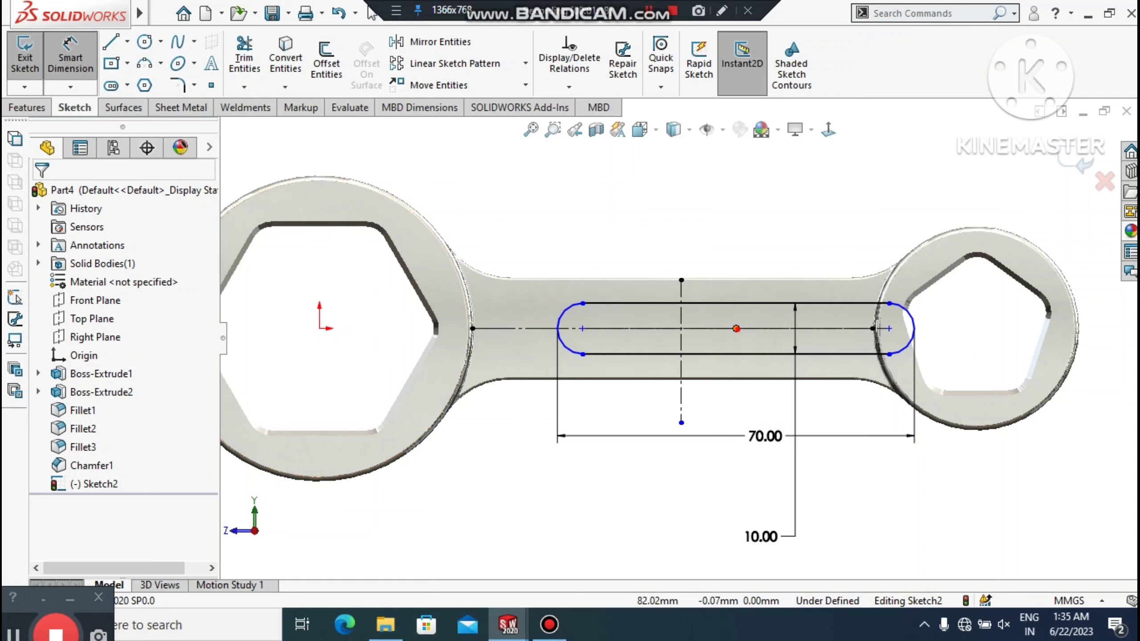
left_click(736, 328)
left_click(681, 316)
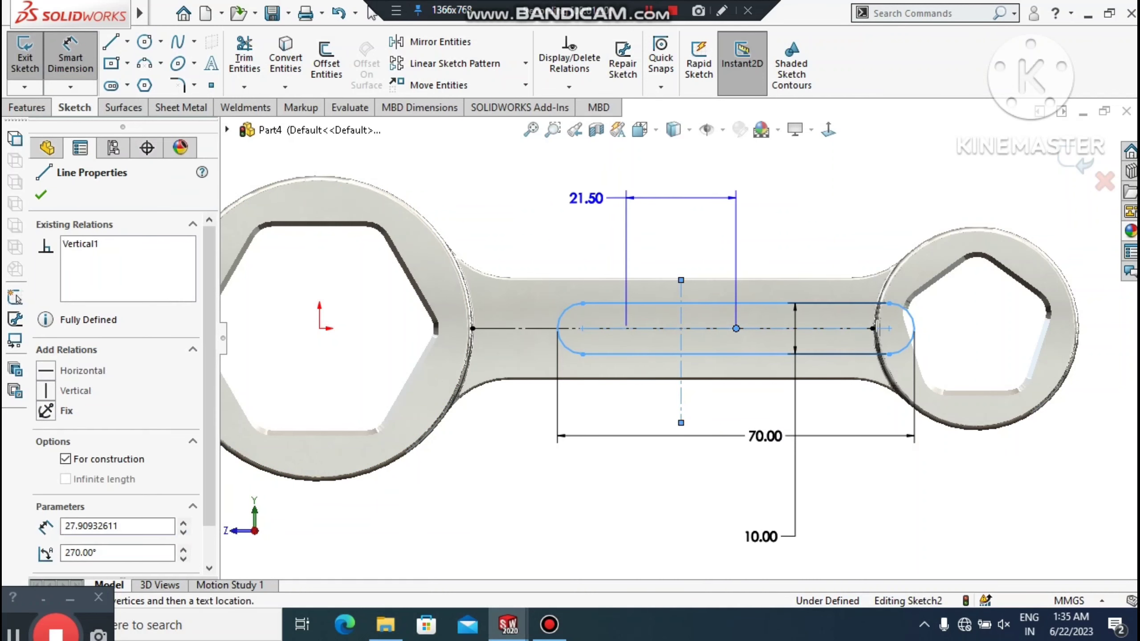
left_click(792, 222)
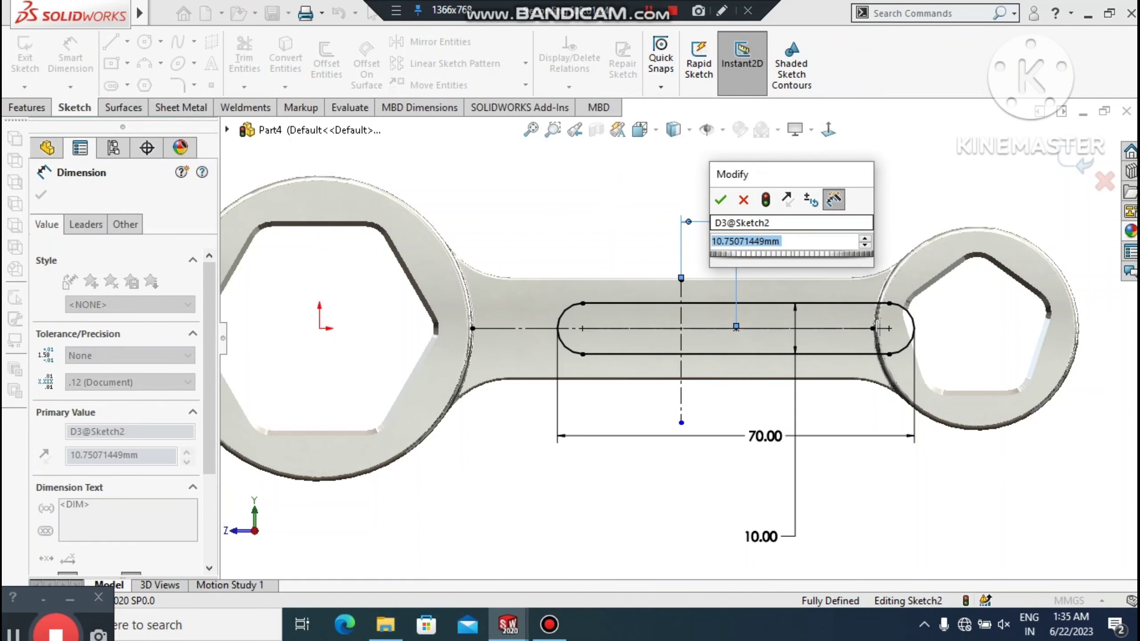
type("10.75")
key("Return")
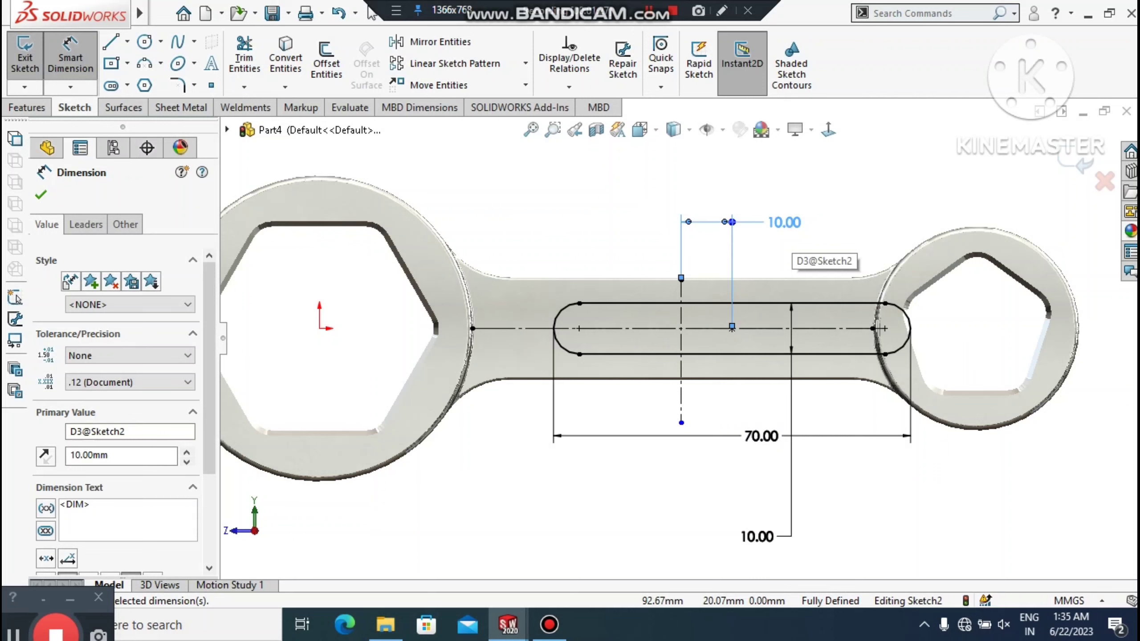
key("Escape")
Set the distance between the slot's centre and the vertical centerline to 0 mm to centre the slot on the handle
double_click(732, 327)
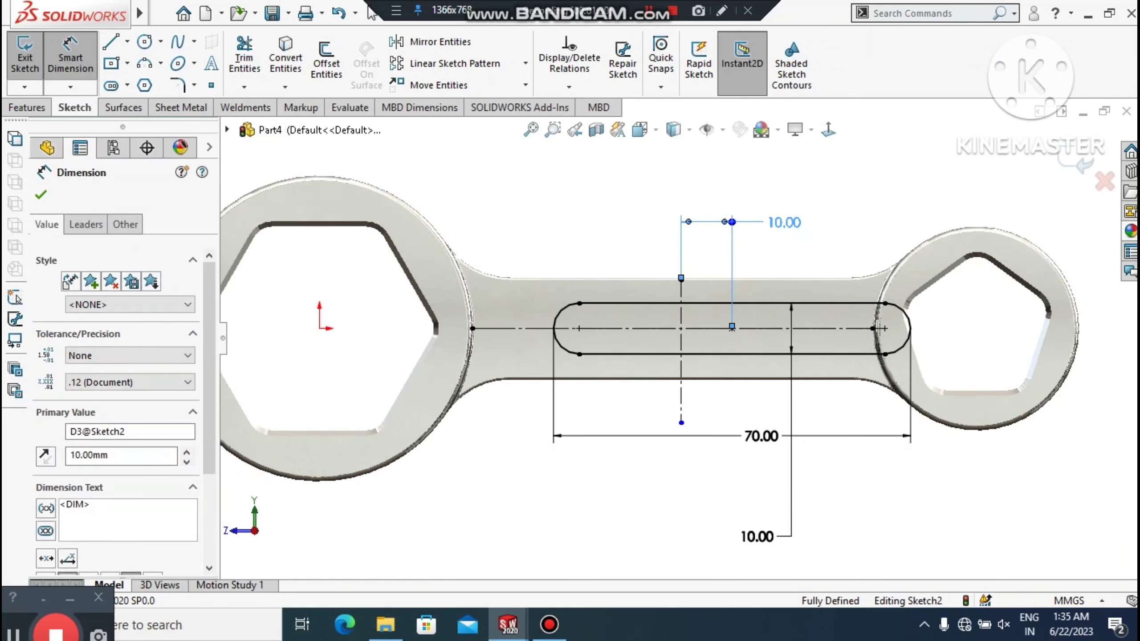
type("0")
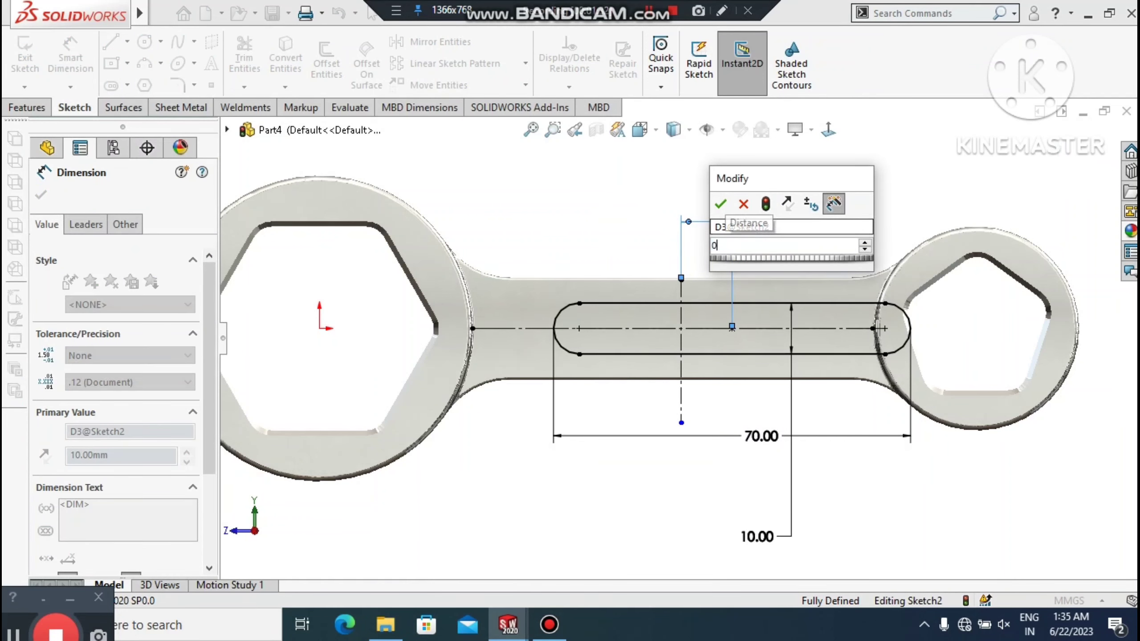
key("Return")
left_click(901, 512)
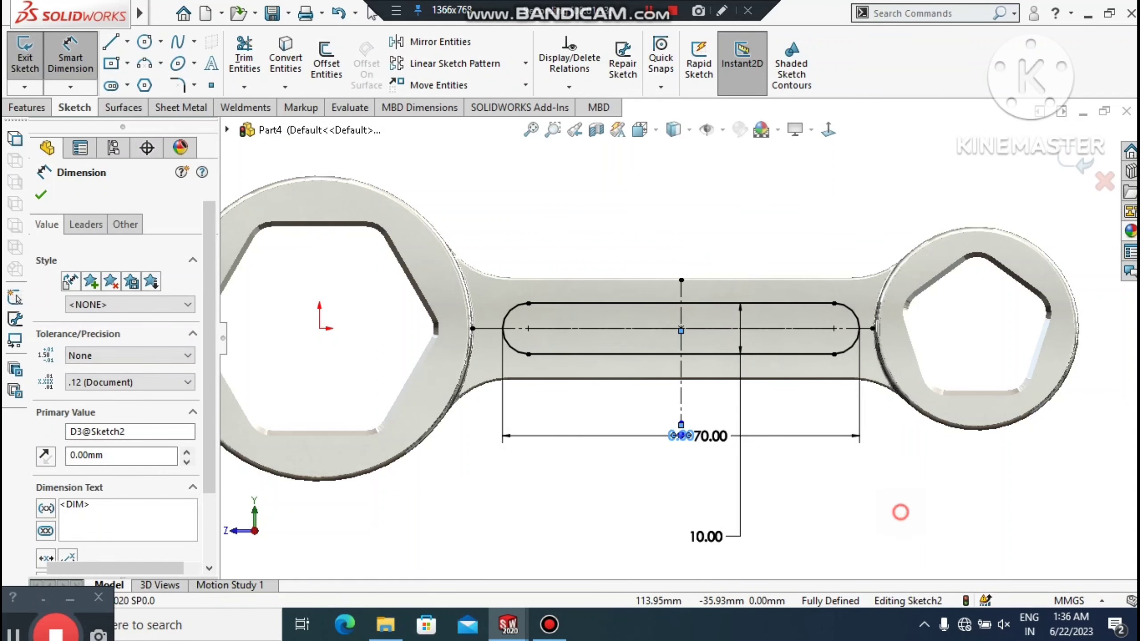
Cut the slot profile 2 mm deep into the handle as a blind extruded cut
scroll(907, 494, "up", 3)
middle_click_drag(825, 435, 810, 363)
scroll(754, 378, "down", 2)
scroll(765, 329, "down", 2)
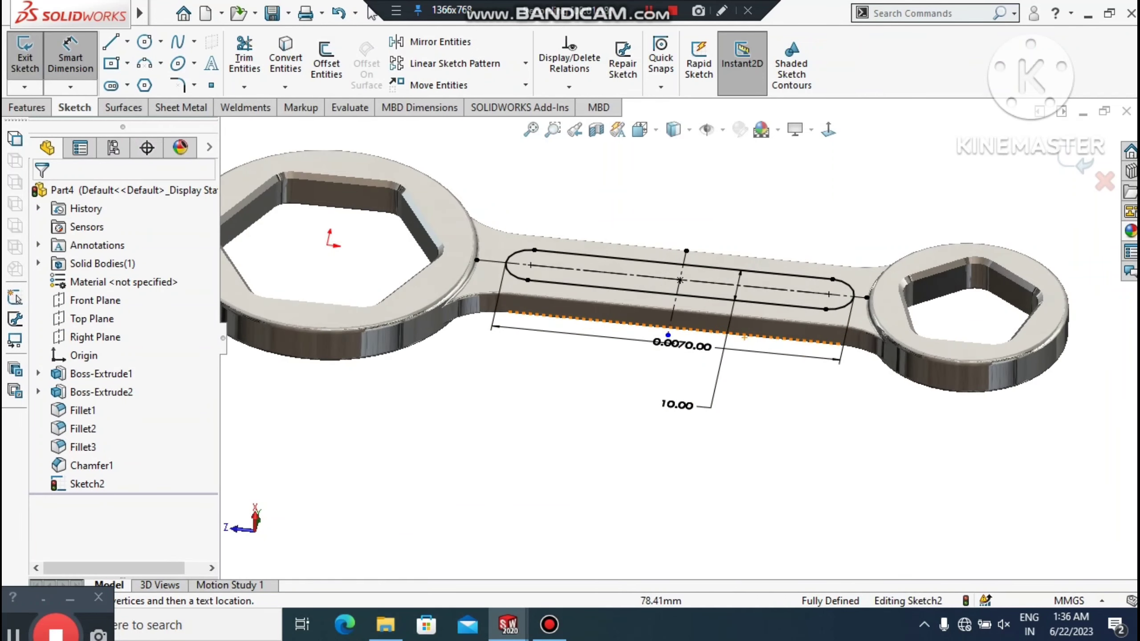
left_click(16, 108)
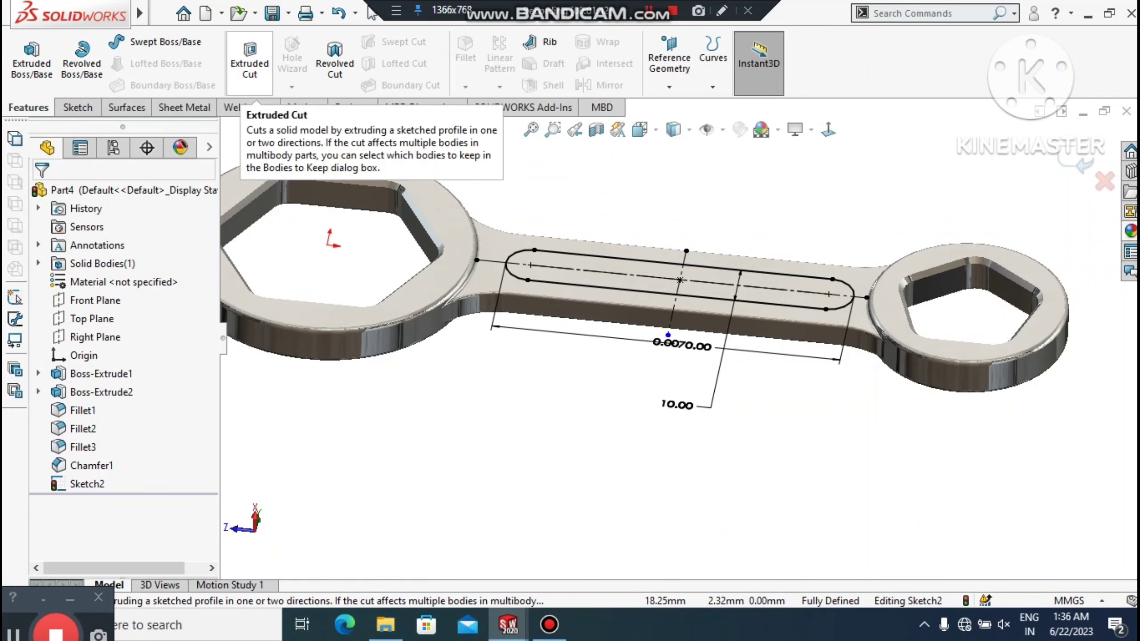
left_click(249, 58)
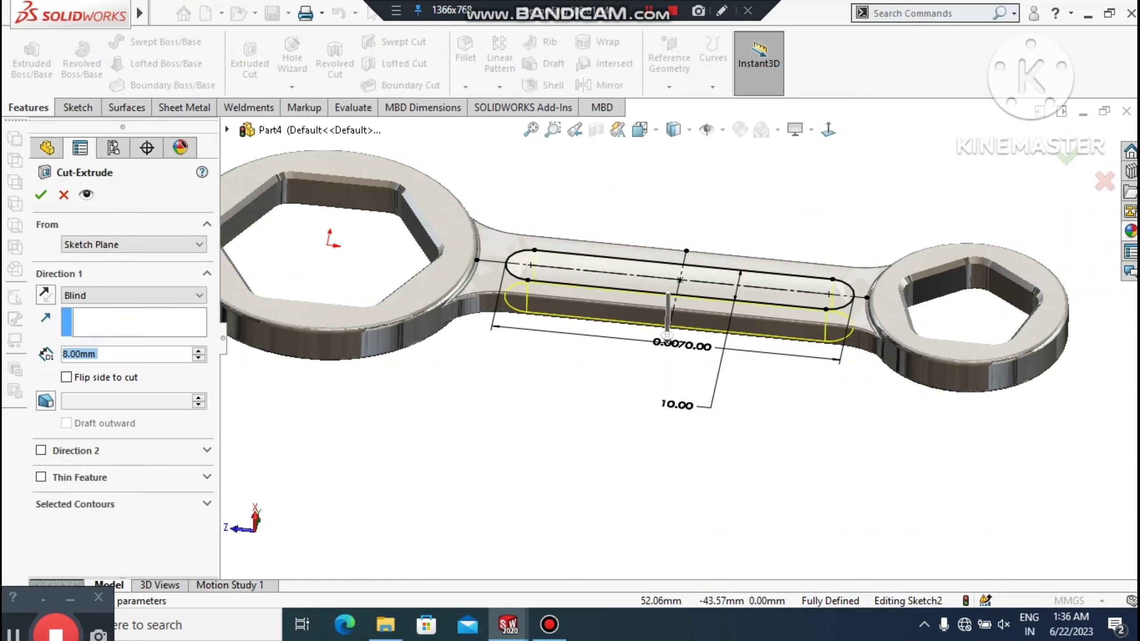
left_click_drag(668, 335, 668, 312)
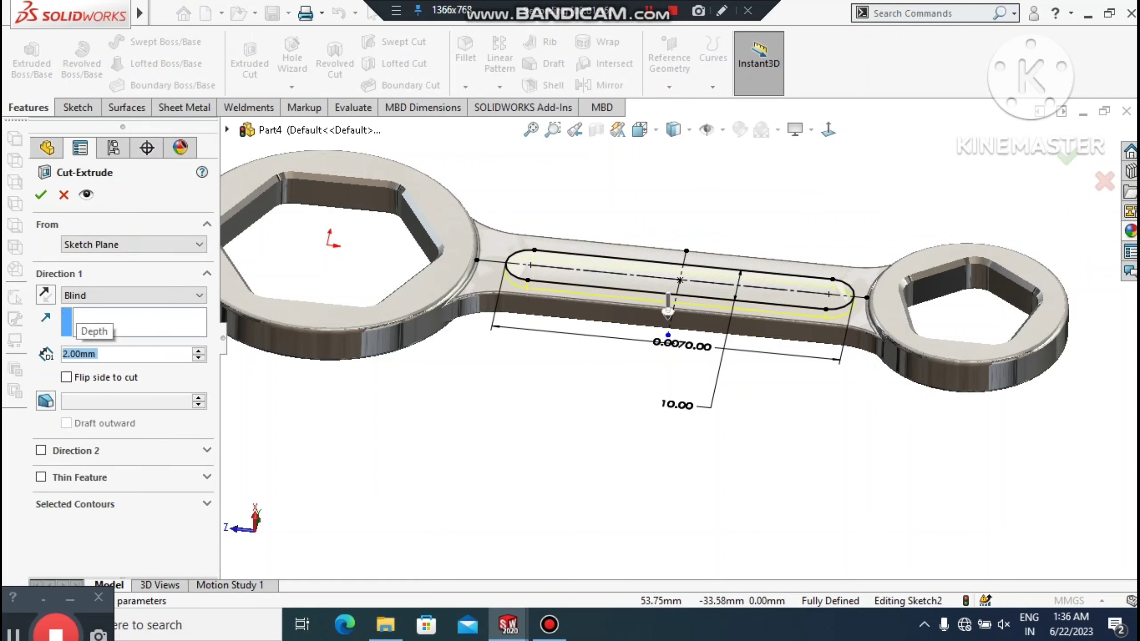
left_click(40, 195)
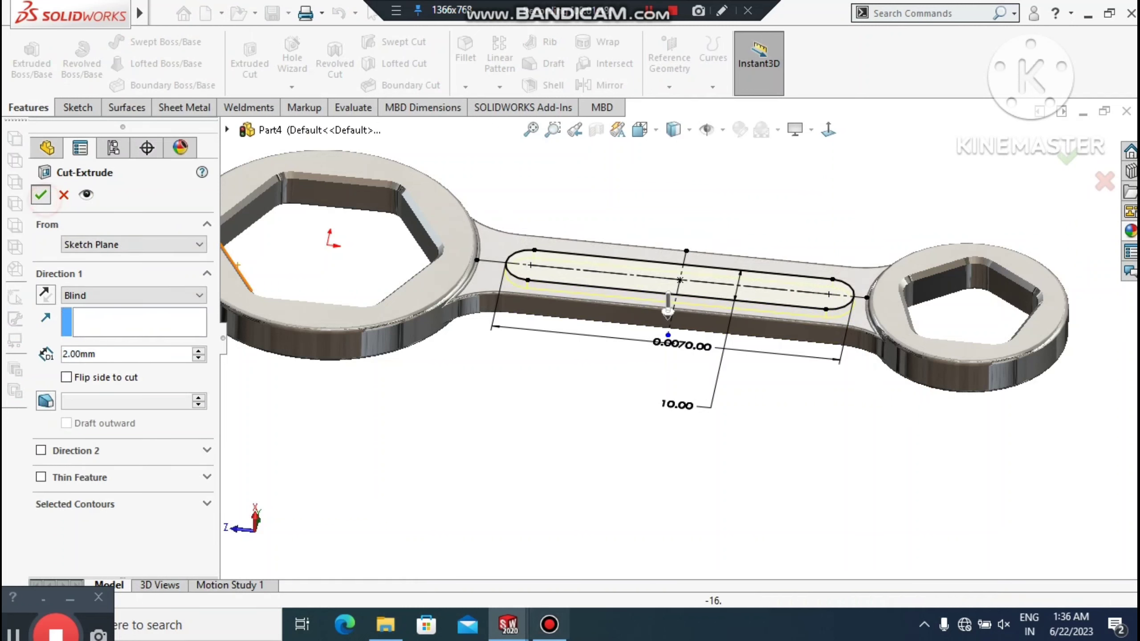
left_click(714, 492)
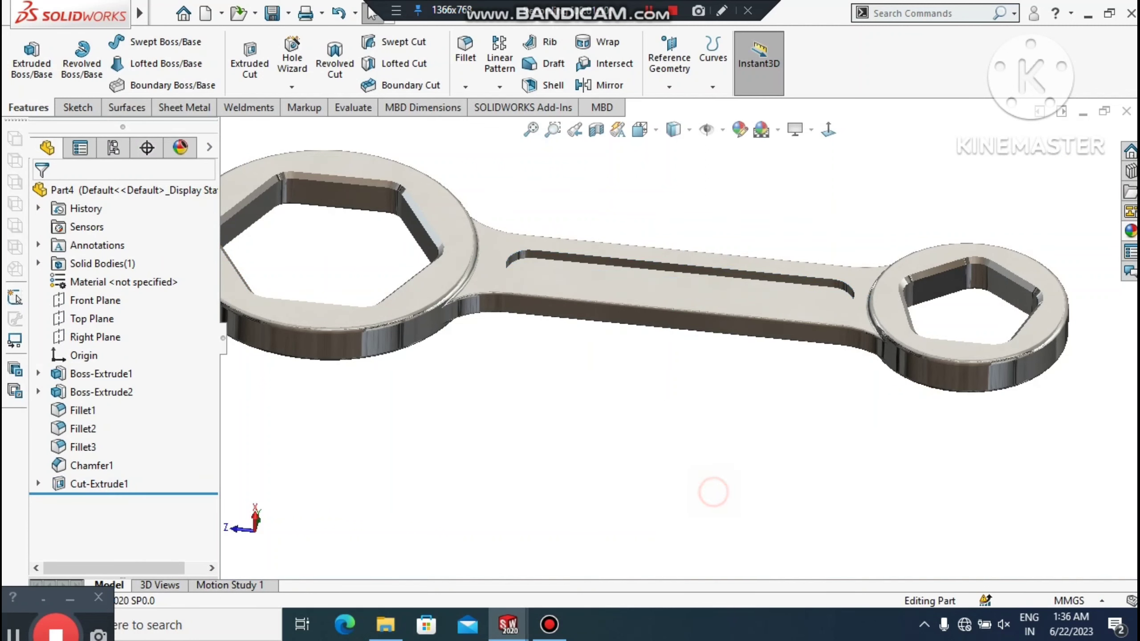
Change the model's display style to shaded with edges
scroll(673, 341, "up", 1)
left_click(673, 130)
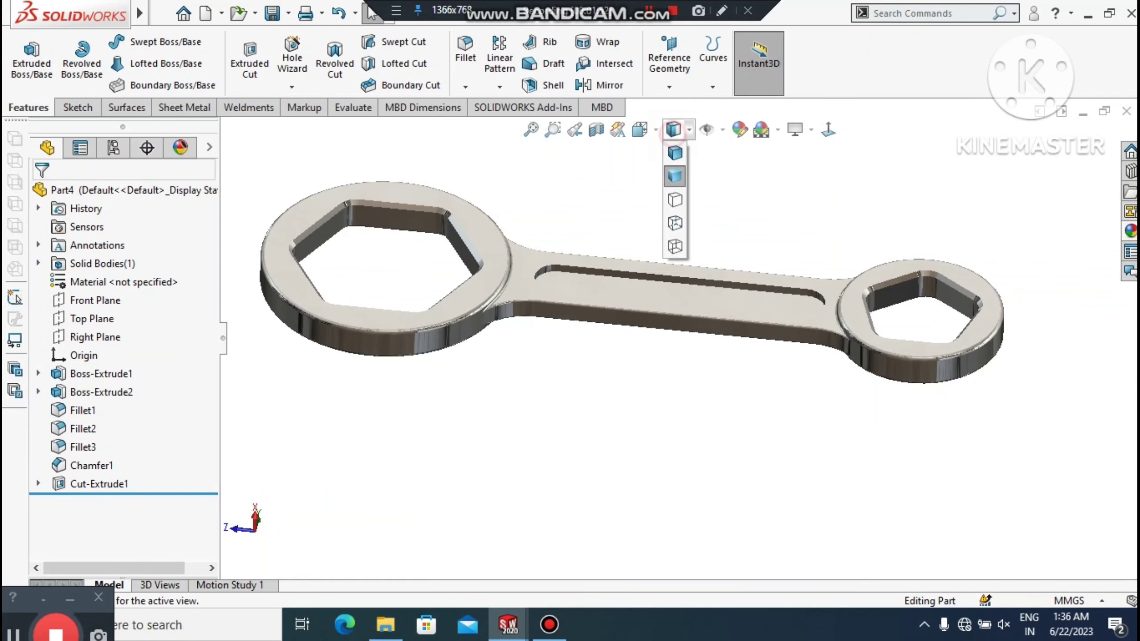
left_click(675, 153)
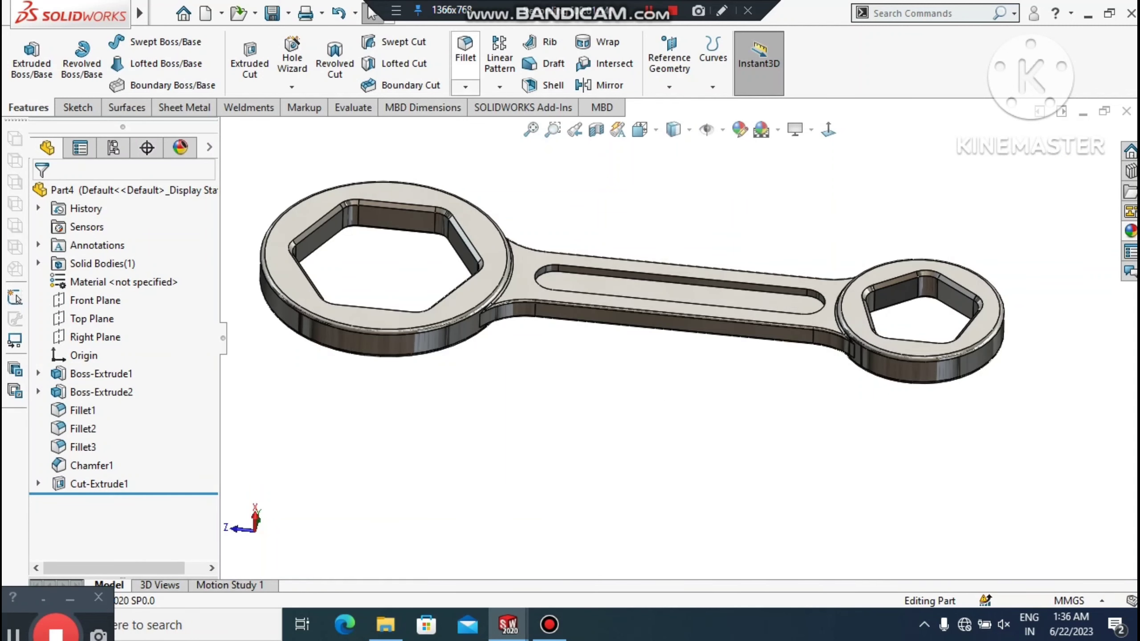
Fillet the slot recess with a 1 mm radius, applied to its floor face and its upper rim edge
left_click(465, 52)
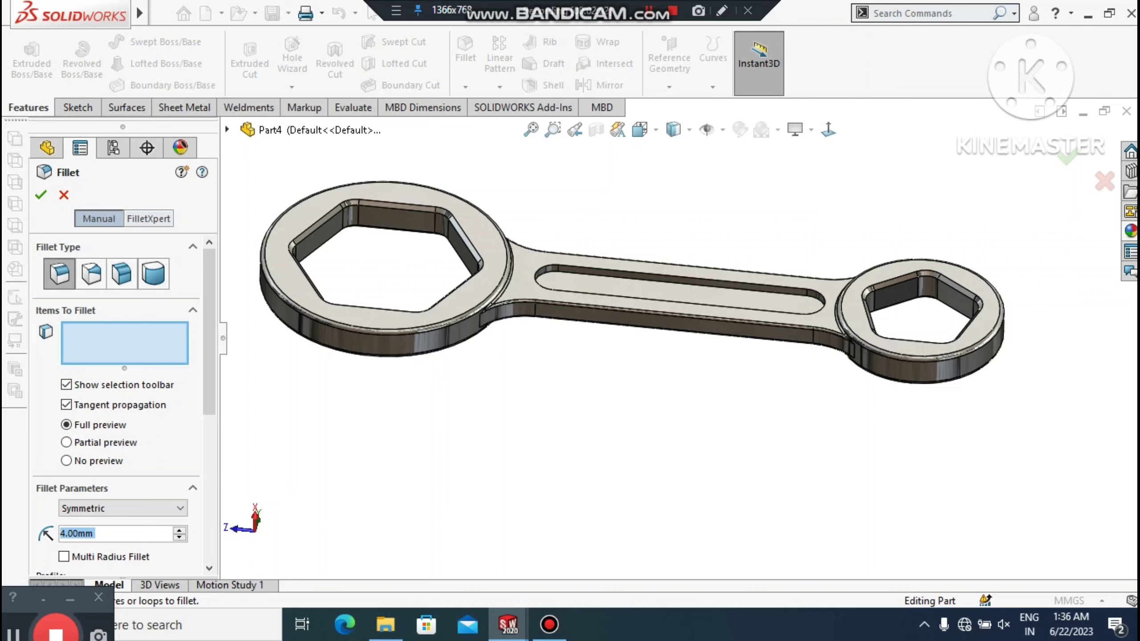
type("1")
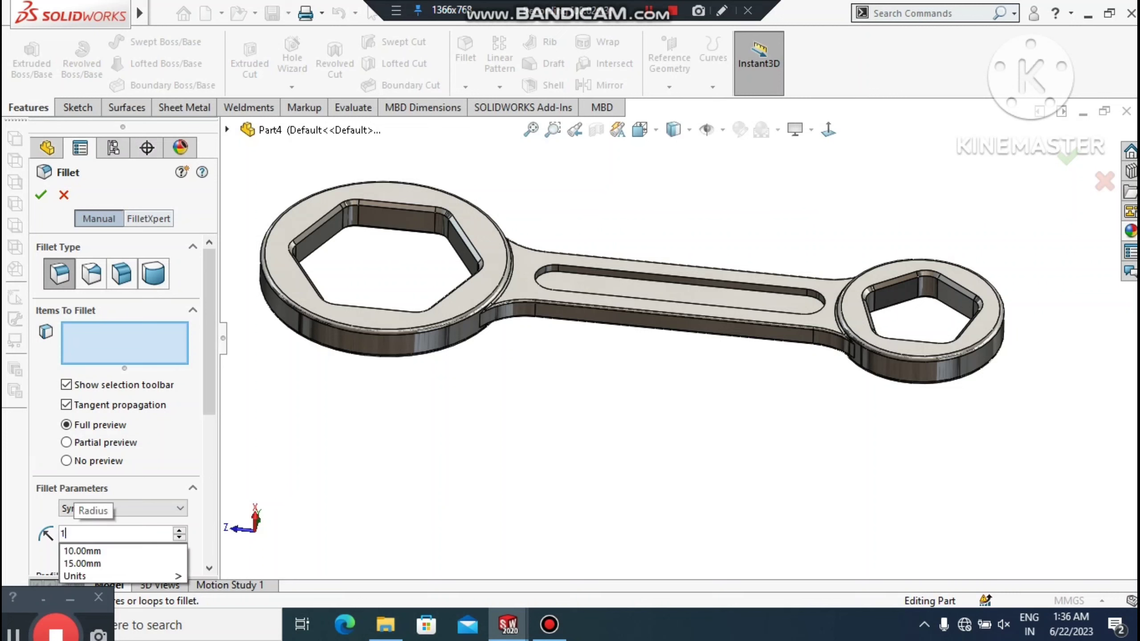
key("Return")
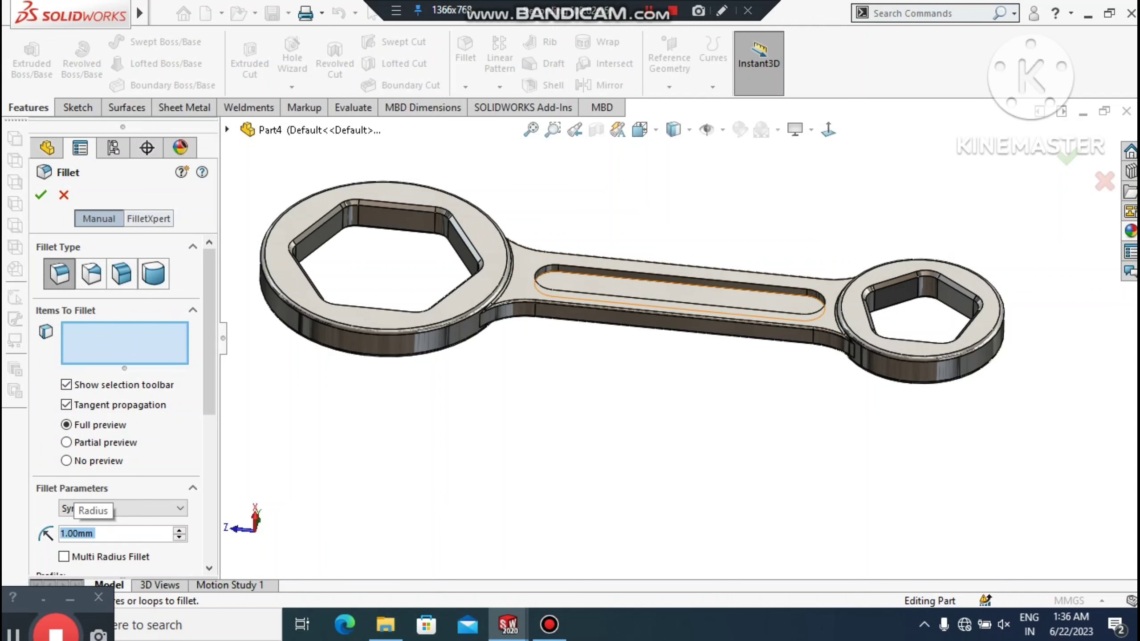
left_click(673, 287)
scroll(561, 287, "down", 5)
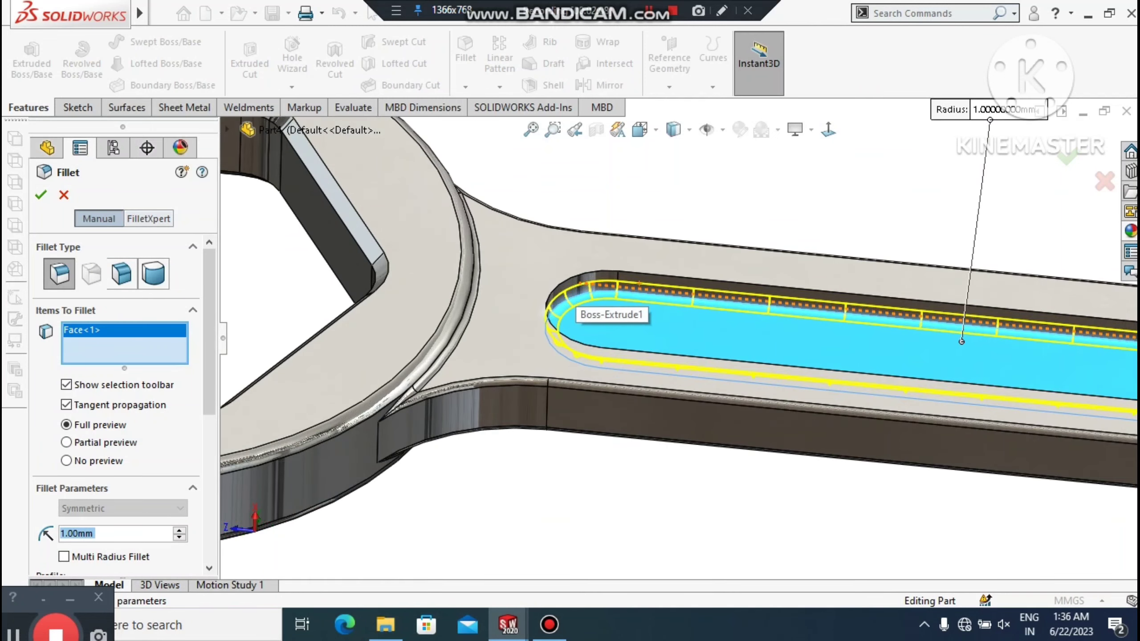
left_click(606, 267)
key("Return")
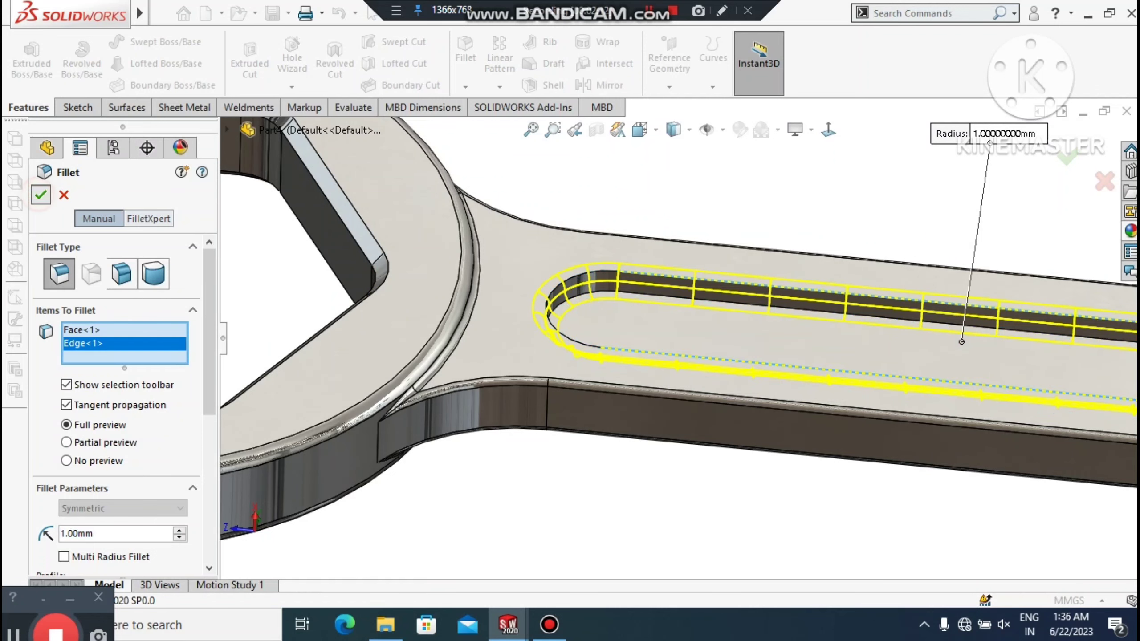
scroll(678, 337, "up", 3)
scroll(679, 337, "up", 2)
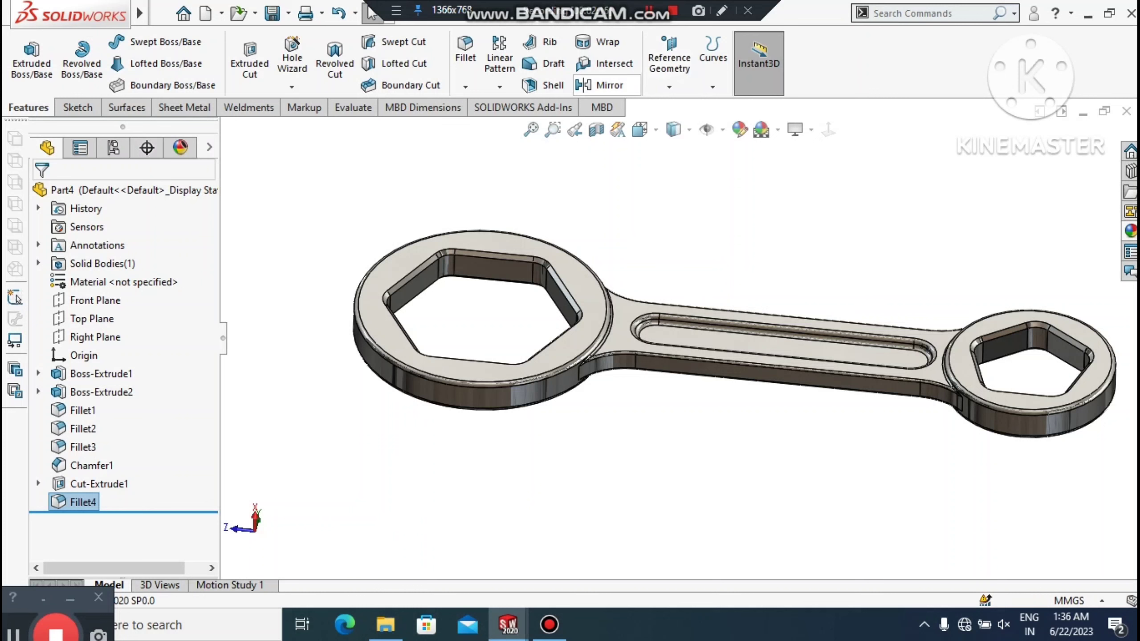
Mirror the slot cut and its fillet about the Right Plane to the opposite side of the handle
left_click(604, 86)
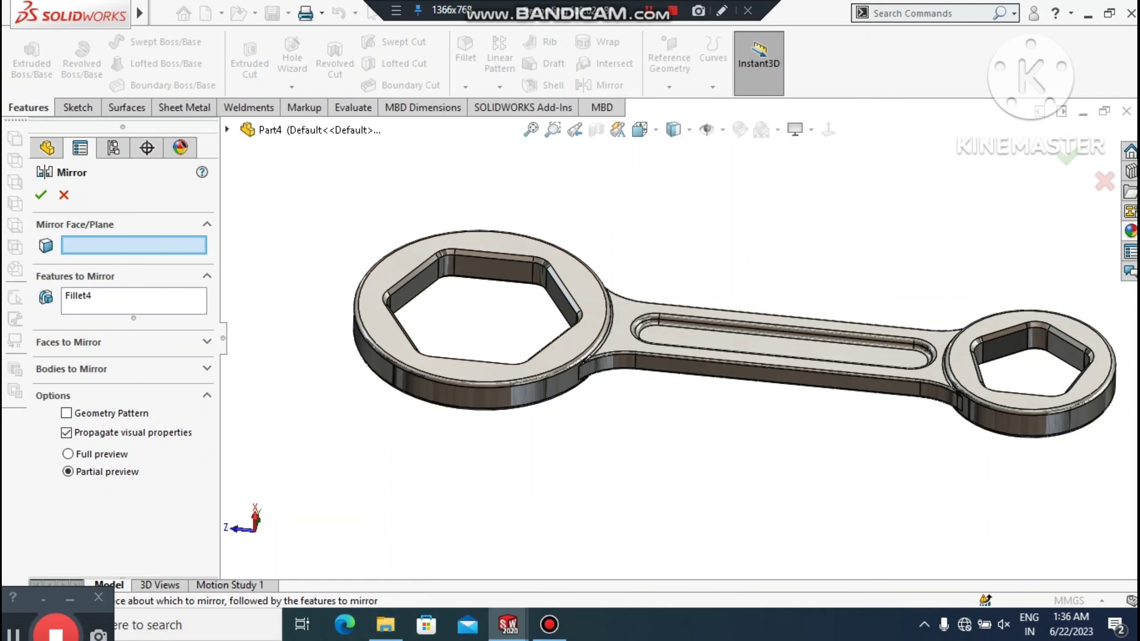
left_click(227, 130)
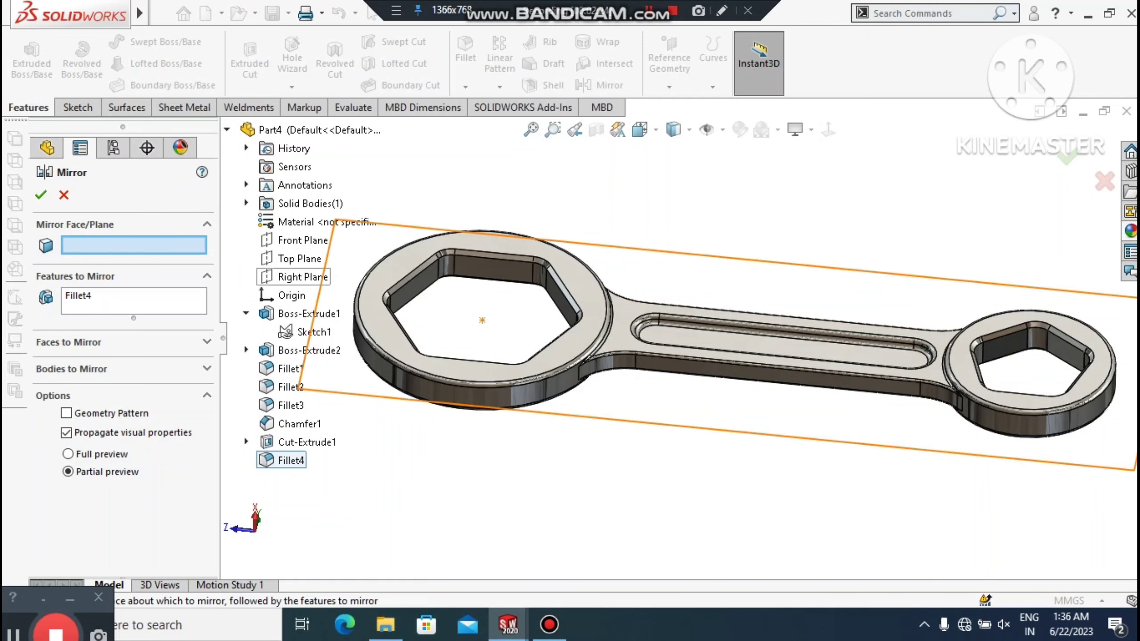
left_click(303, 277)
middle_click_drag(719, 359, 718, 332)
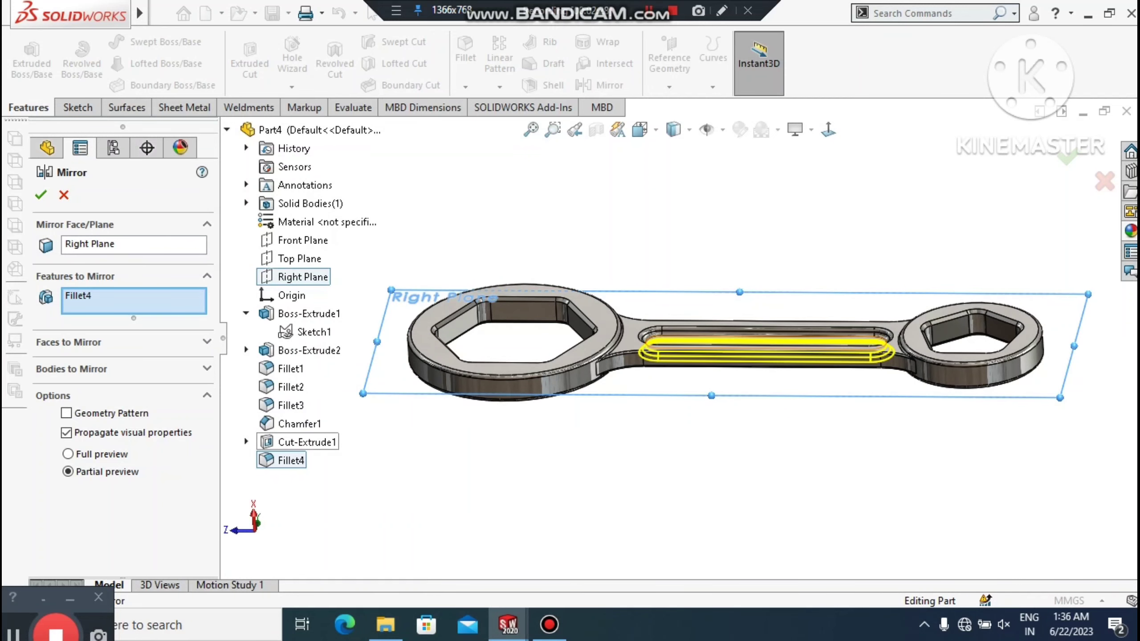
left_click(296, 442)
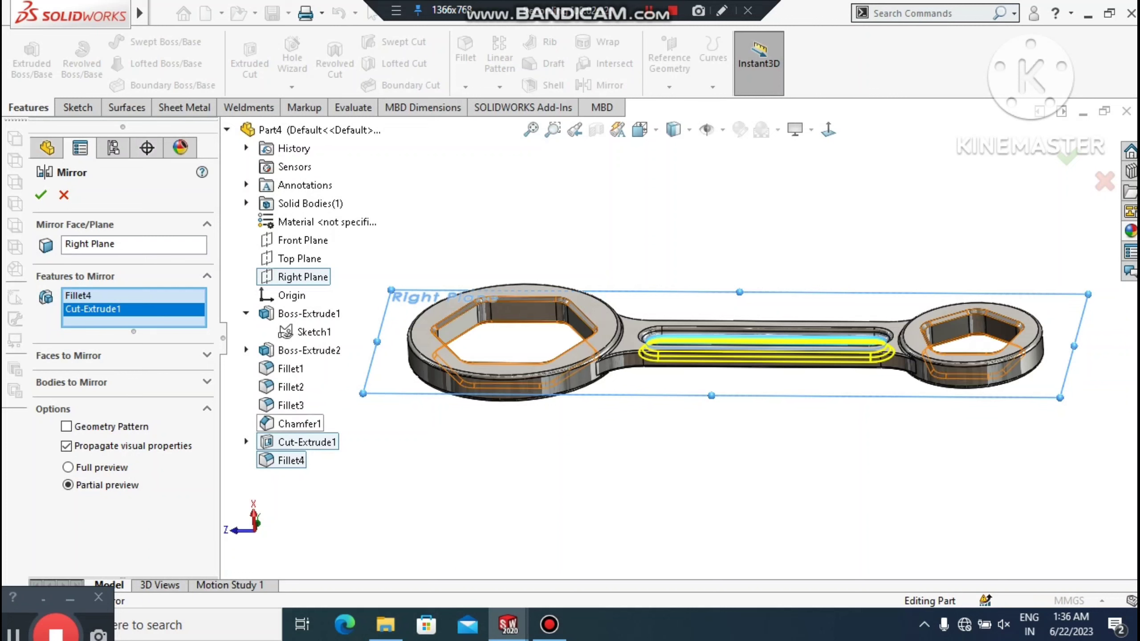
left_click(41, 195)
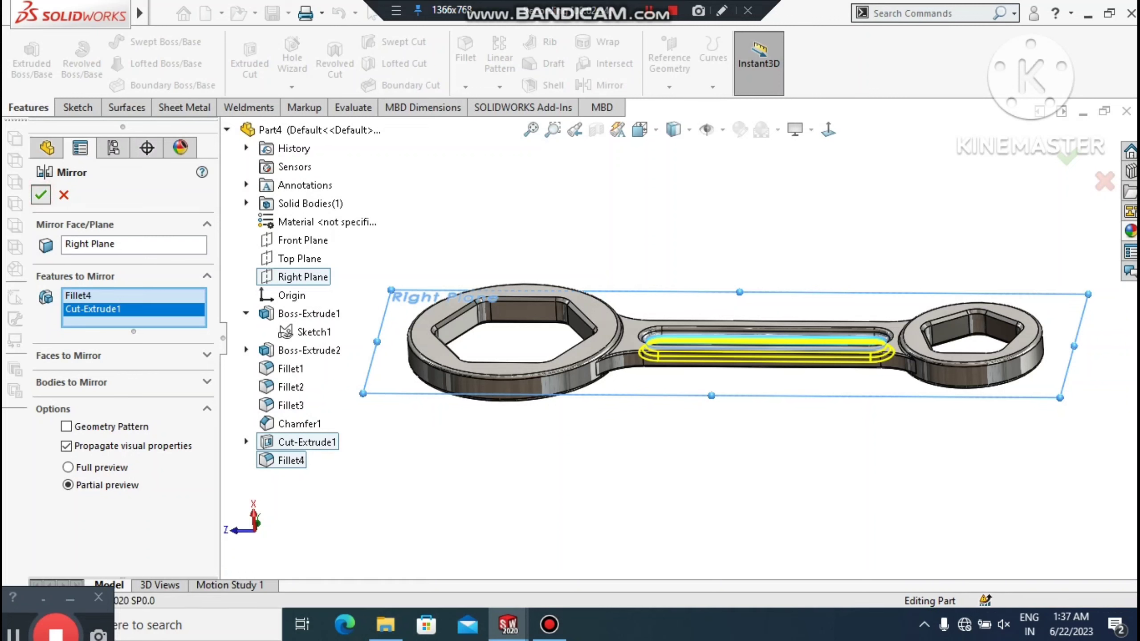
middle_click_drag(725, 341, 759, 355)
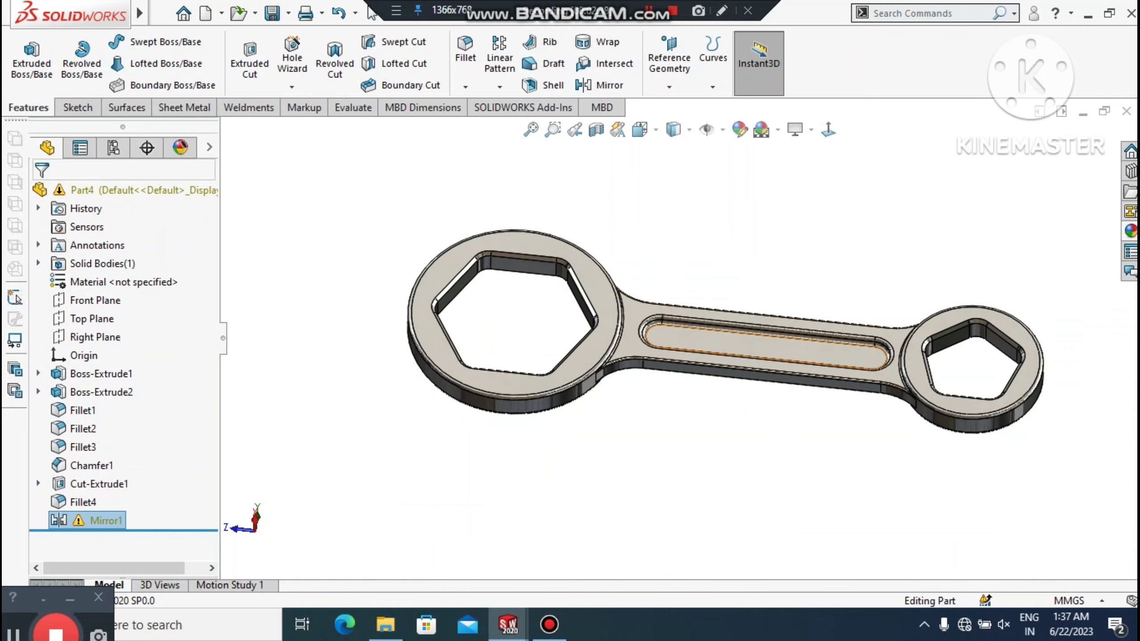
Start a sketch on the slot recess's floor and draw a horizontal centerline about 68 mm long between its rounded ends
right_click(804, 354)
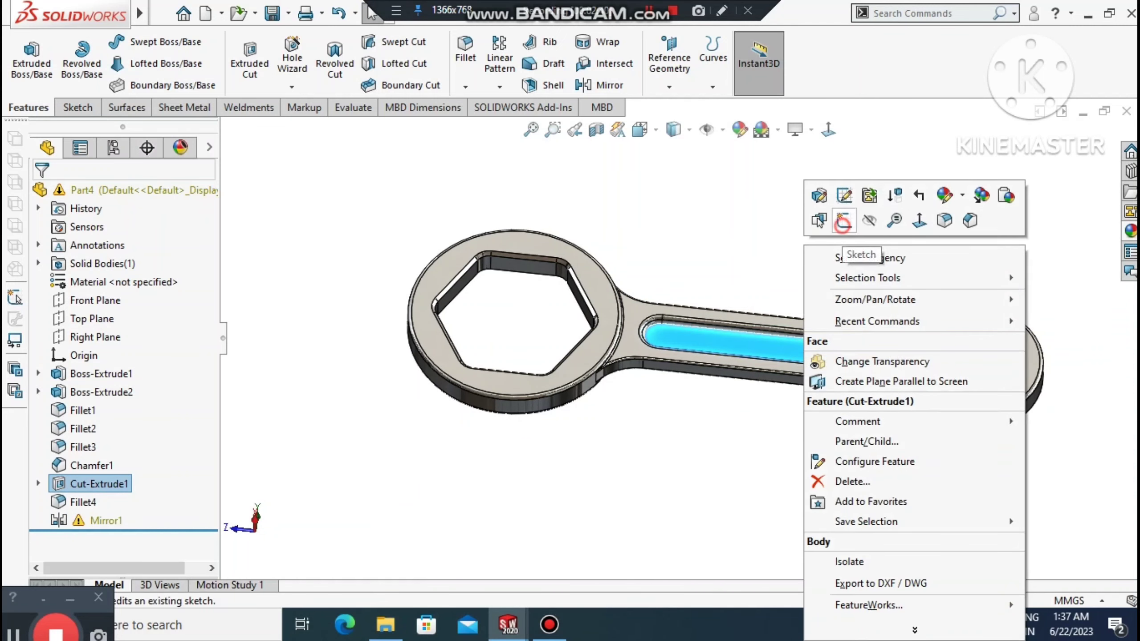
left_click(842, 227)
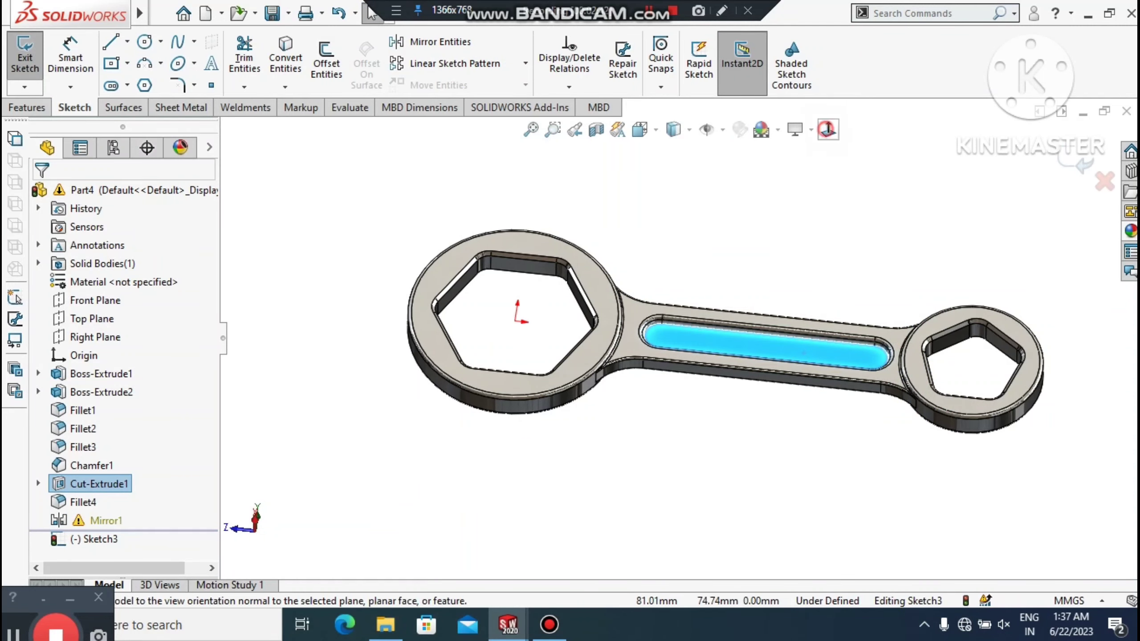
left_click(828, 130)
left_click(789, 221)
scroll(795, 234, "down", 5)
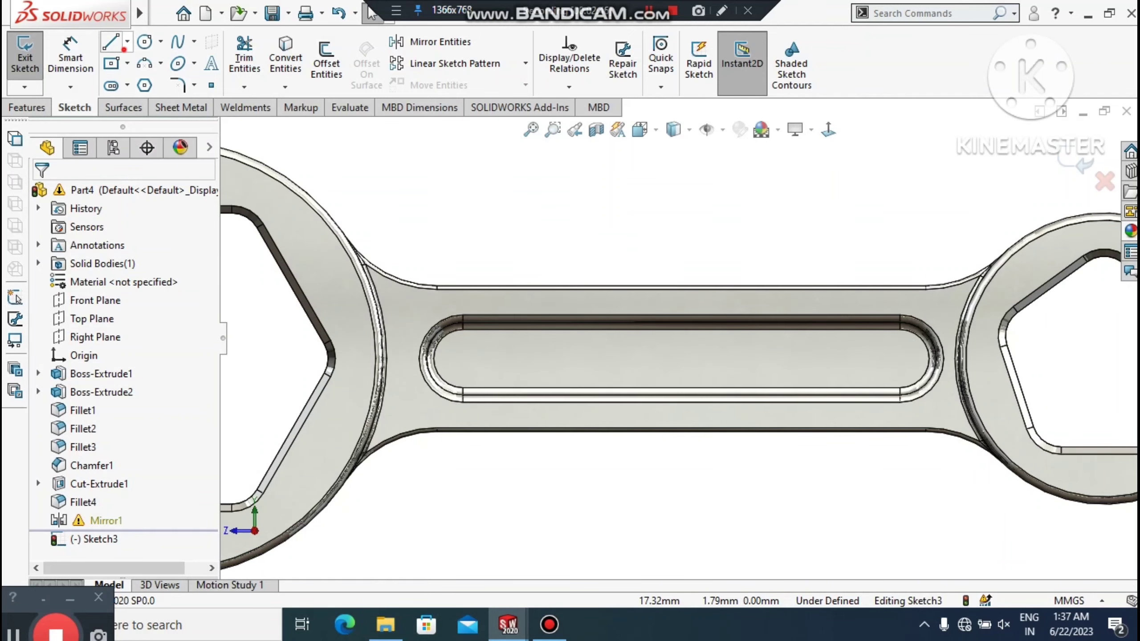
left_click(127, 42)
left_click(182, 85)
scroll(449, 395, "down", 1)
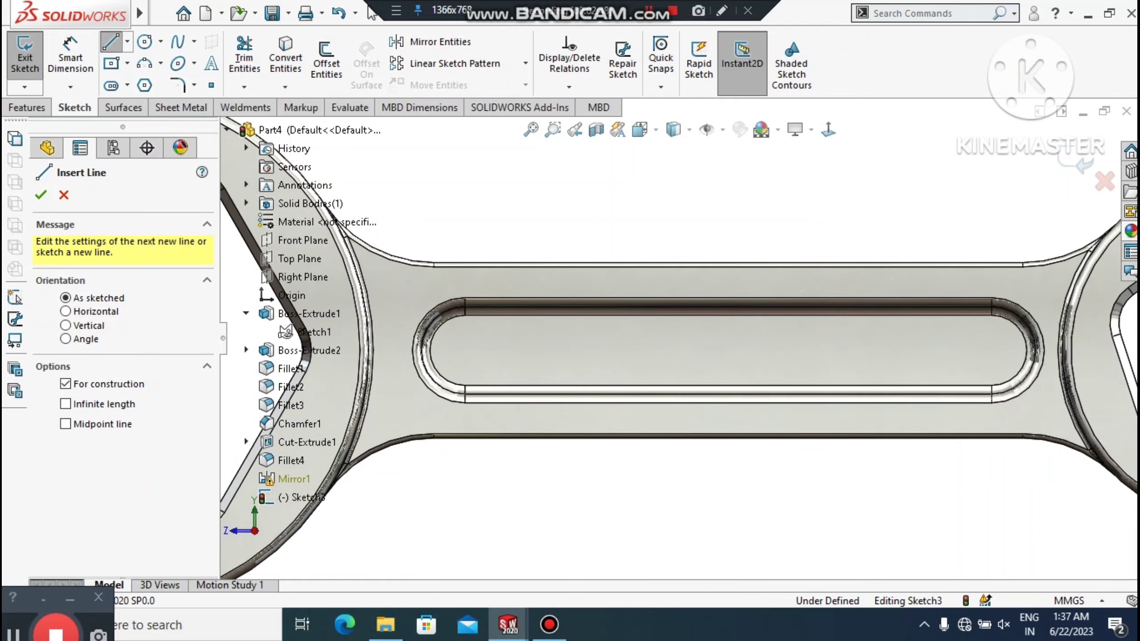
left_click(432, 362)
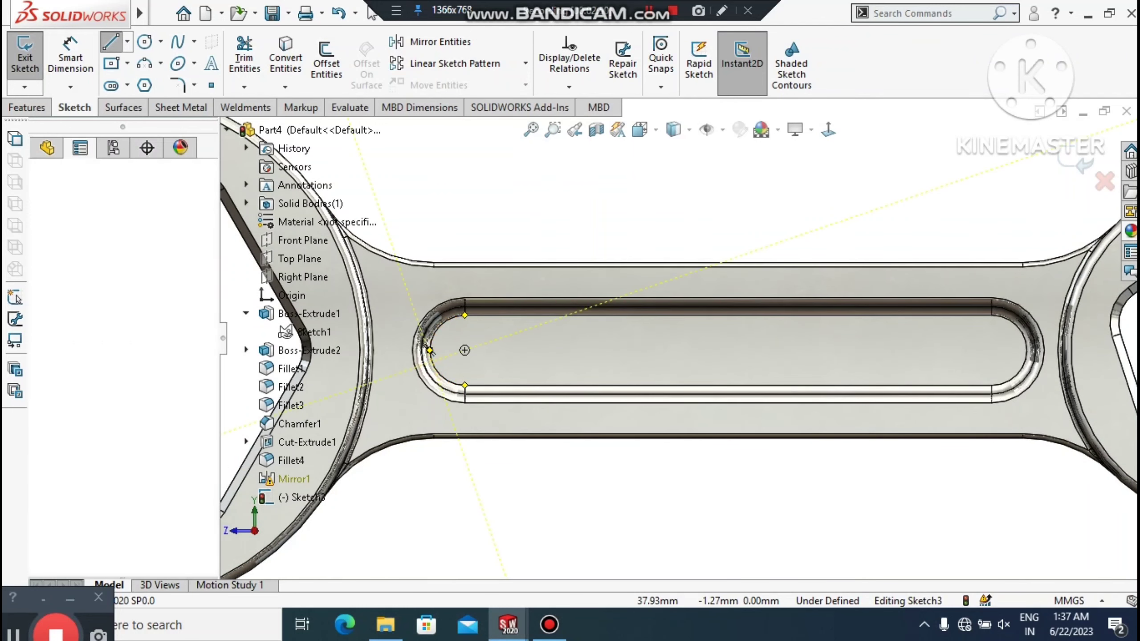
left_click(1026, 361)
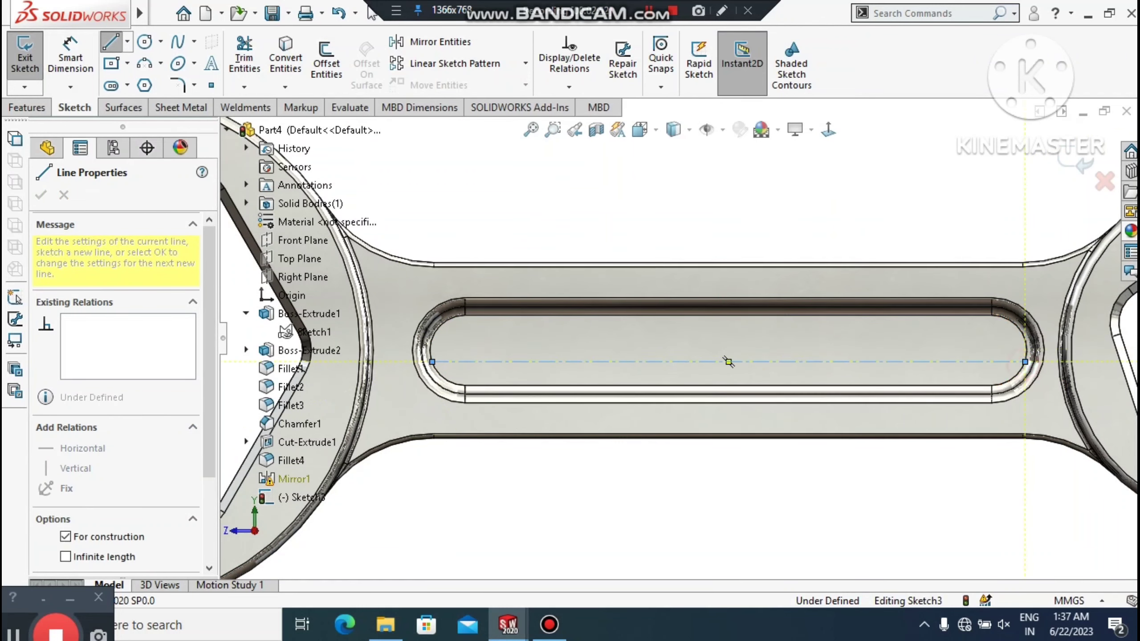
key("Escape")
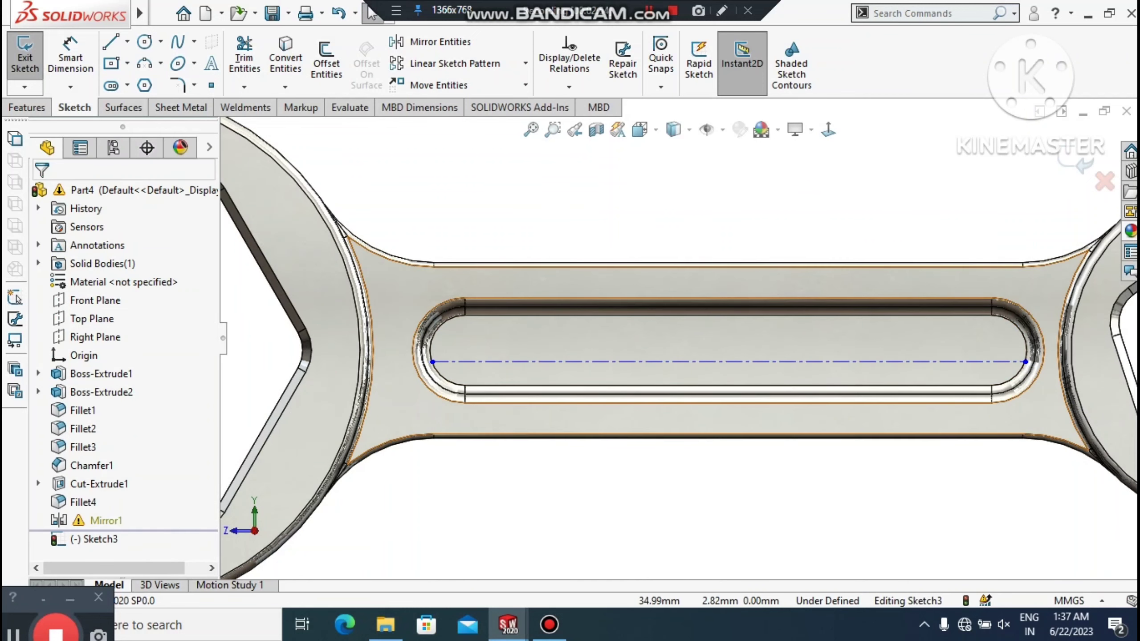
Add the sketch text "INNOVATIVE DESIGN SOLIDWORKS" along the centerline in the slot recess
left_click(211, 63)
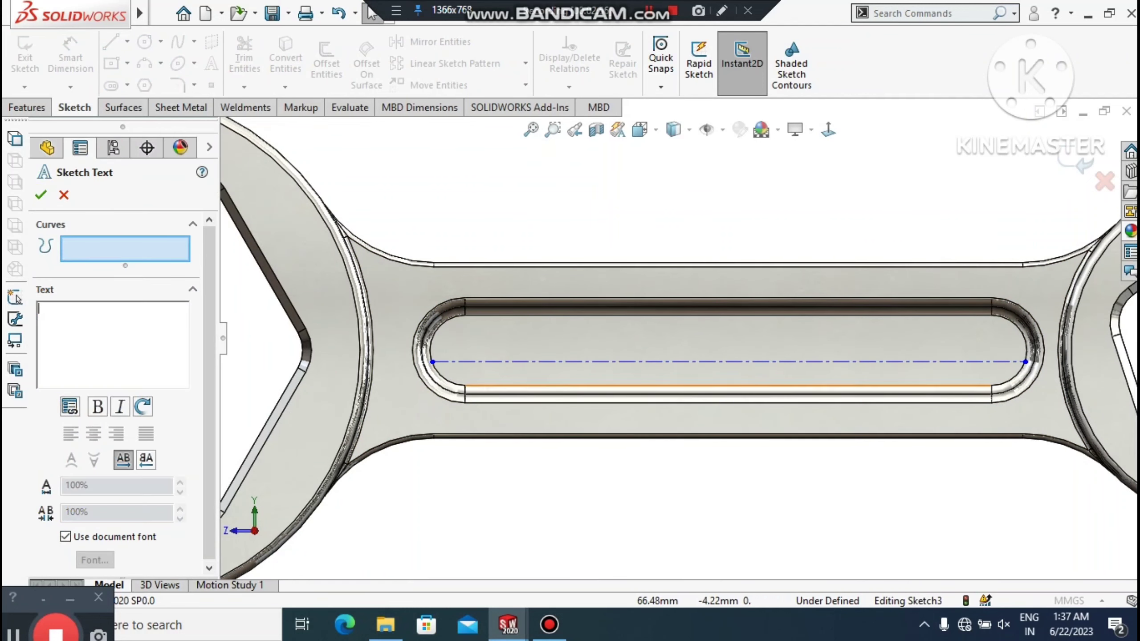
left_click(686, 362)
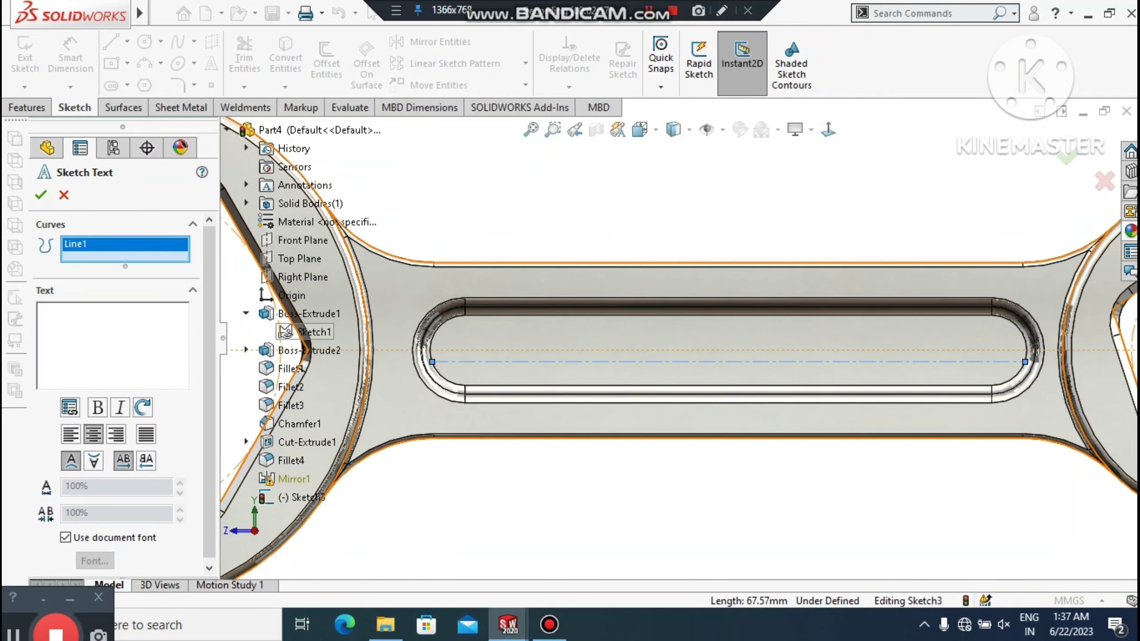
left_click(150, 334)
type("I")
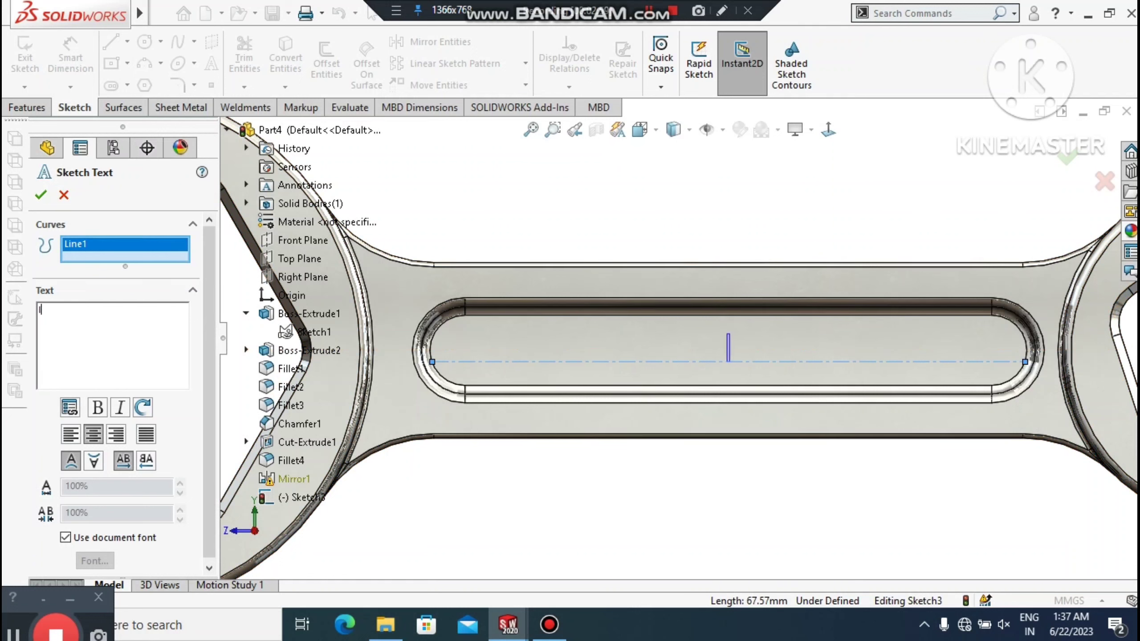
type("NNOVA")
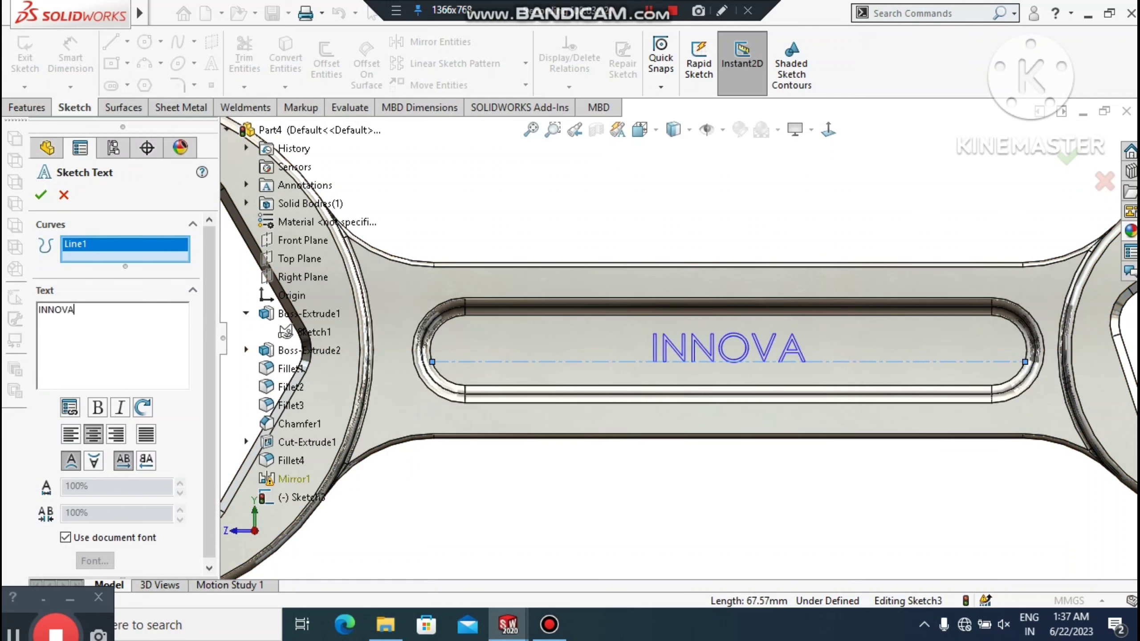
type("TIVE ")
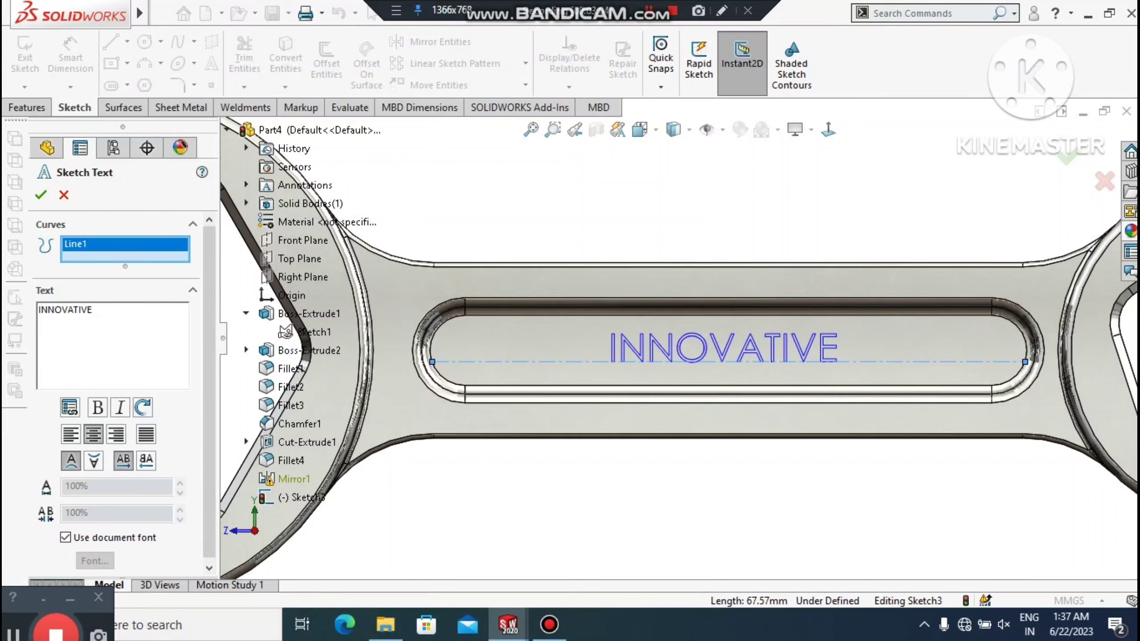
type("DESIG")
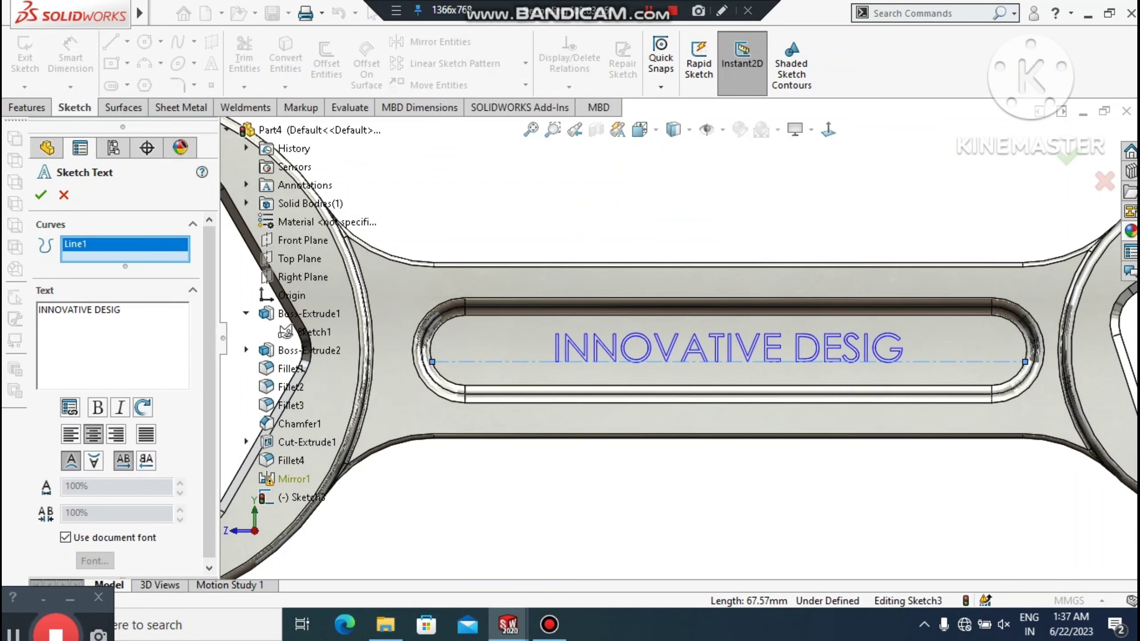
type("N SOL")
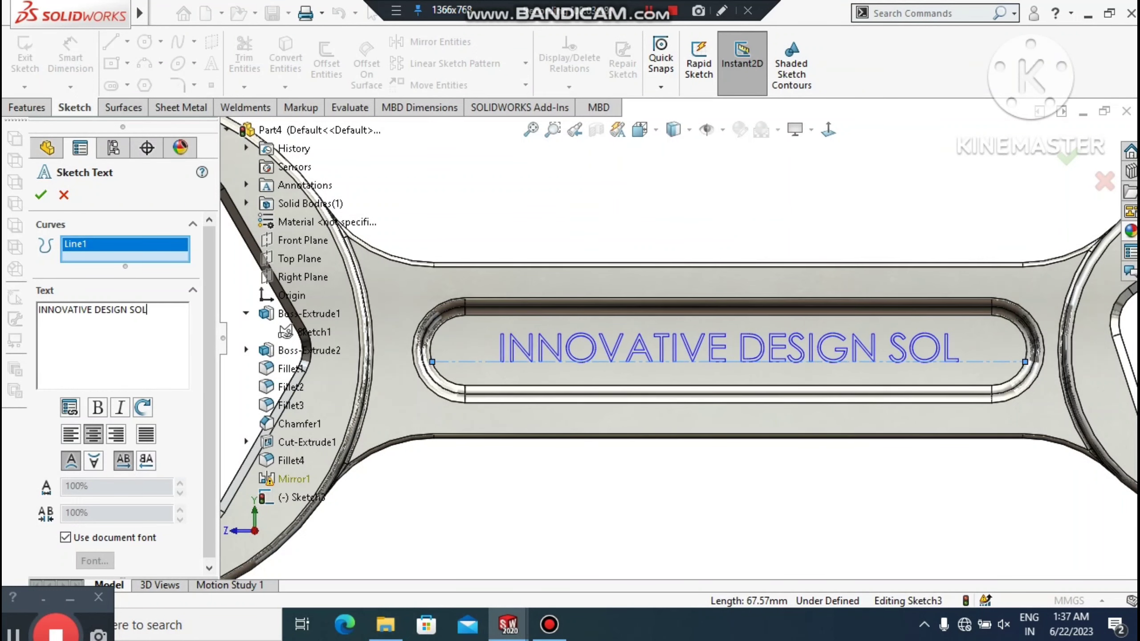
type("IDWORKS")
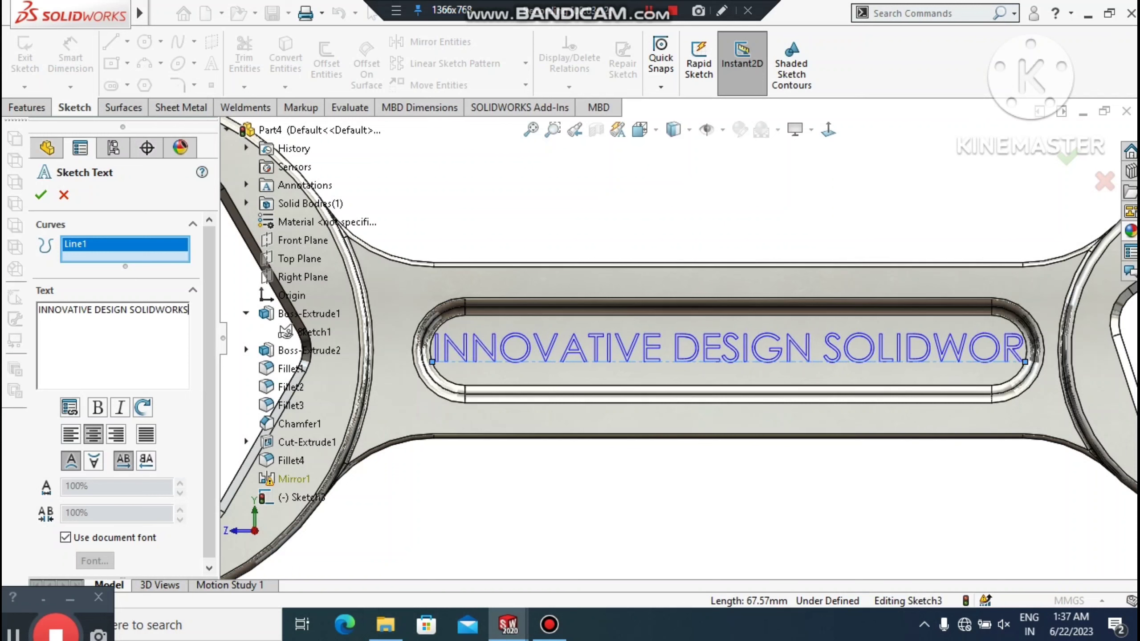
Make the sketch text bold, stop using the document font, set its height to 10 points and accept the text
left_click_drag(184, 310, 48, 310)
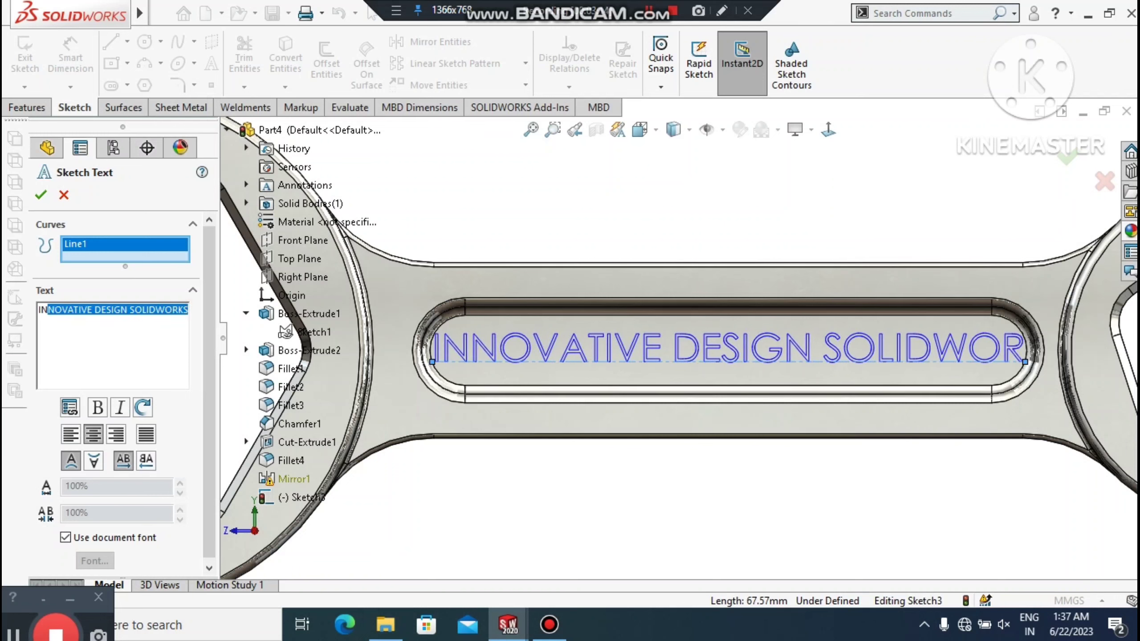
left_click(98, 407)
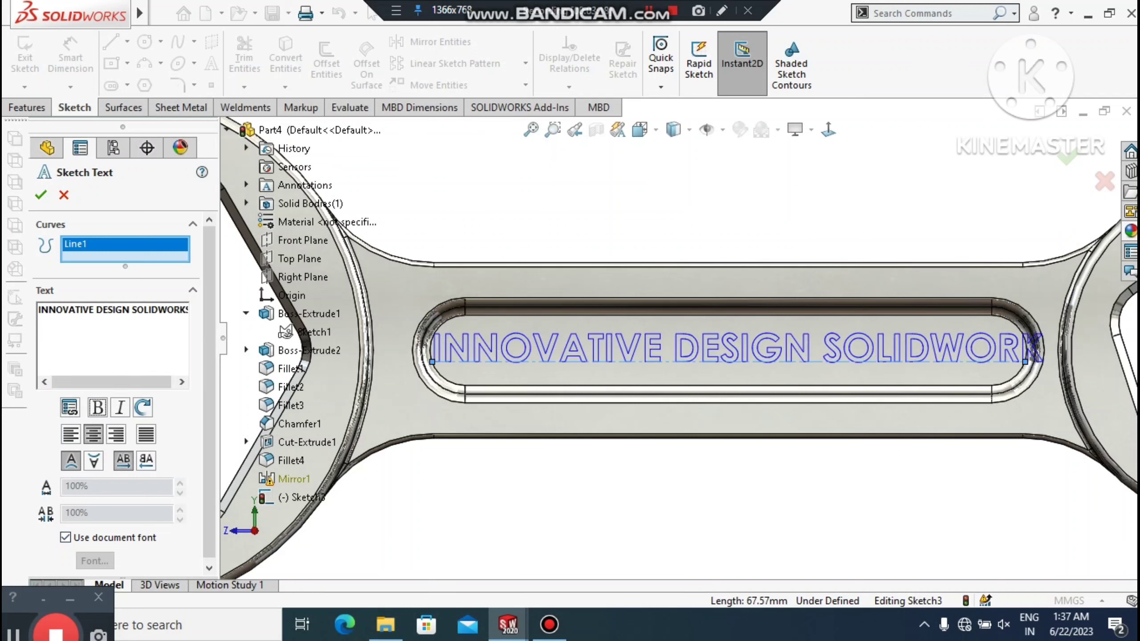
left_click(65, 537)
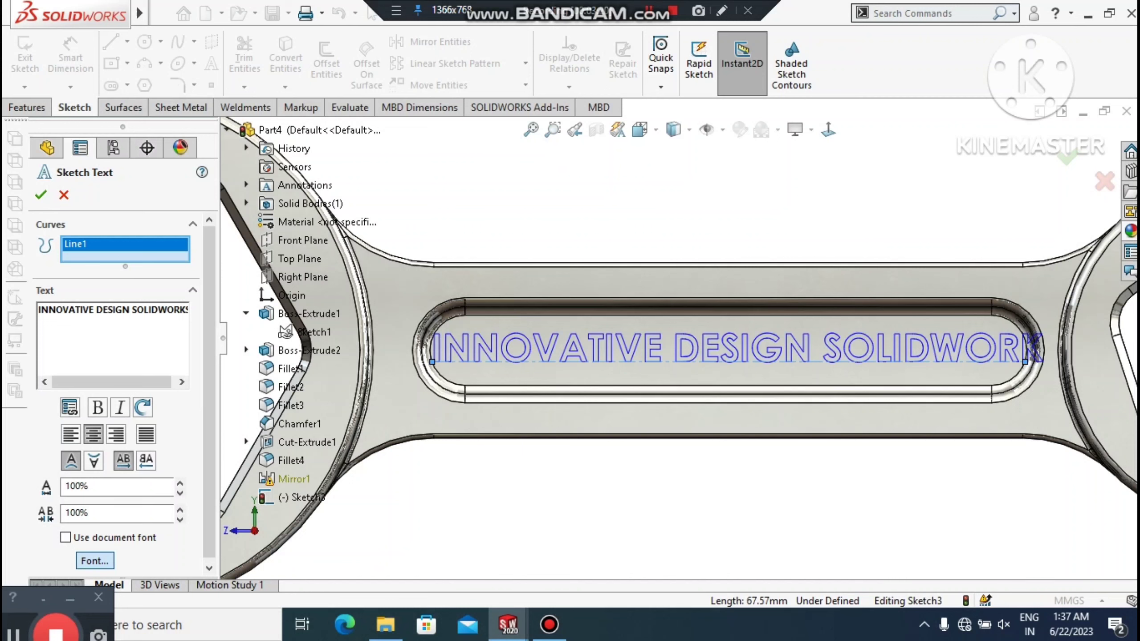
left_click(95, 561)
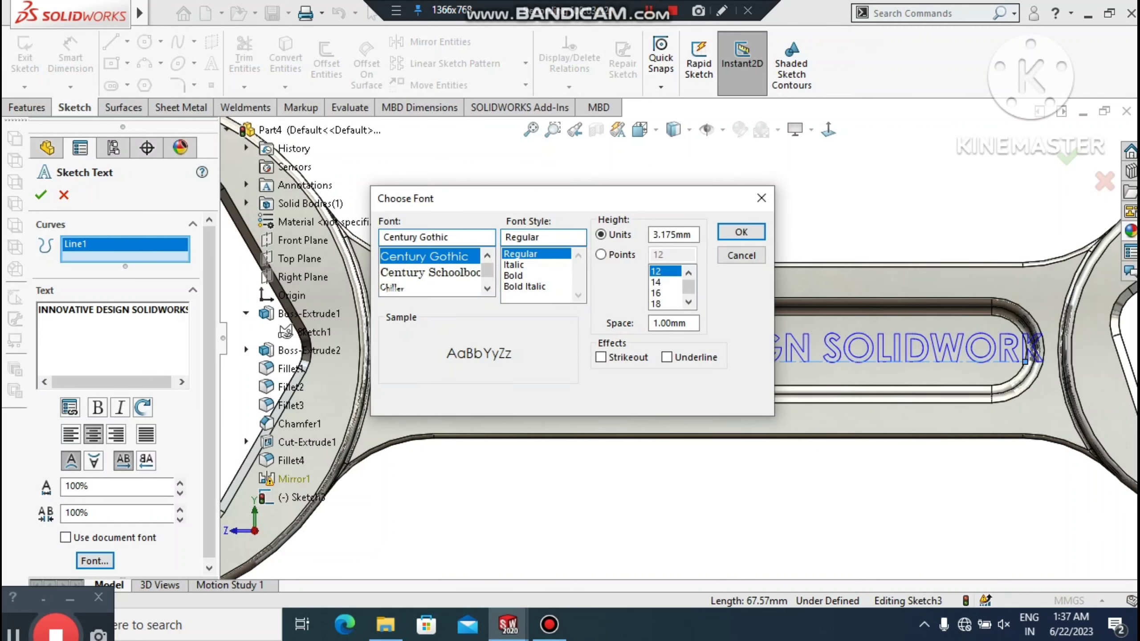
left_click(601, 255)
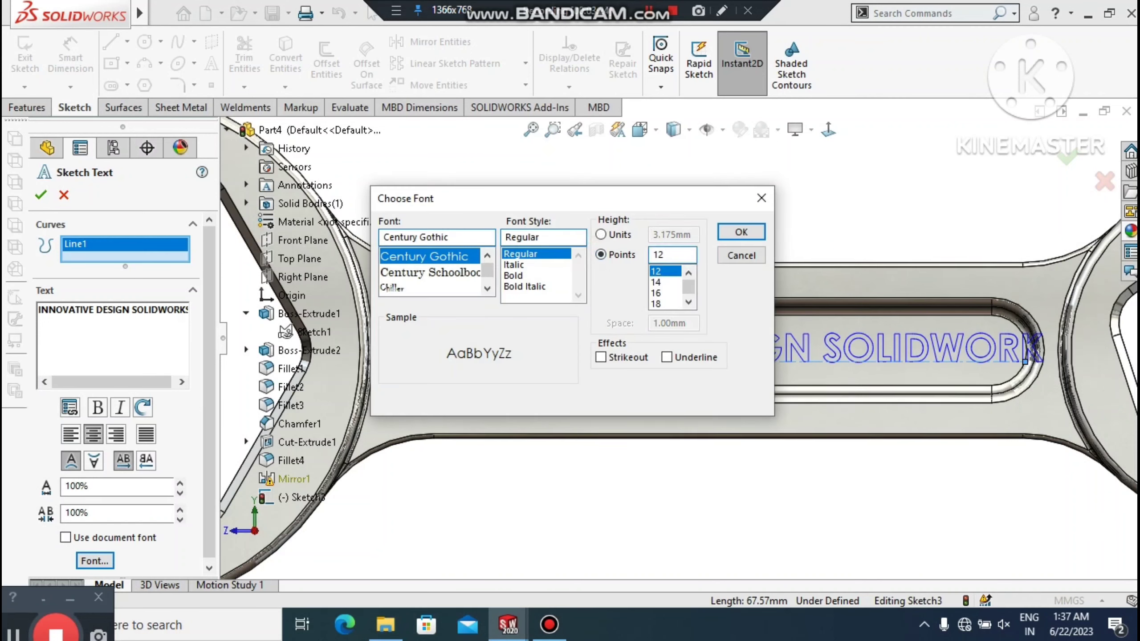
scroll(672, 287, "up", 2)
left_click(656, 292)
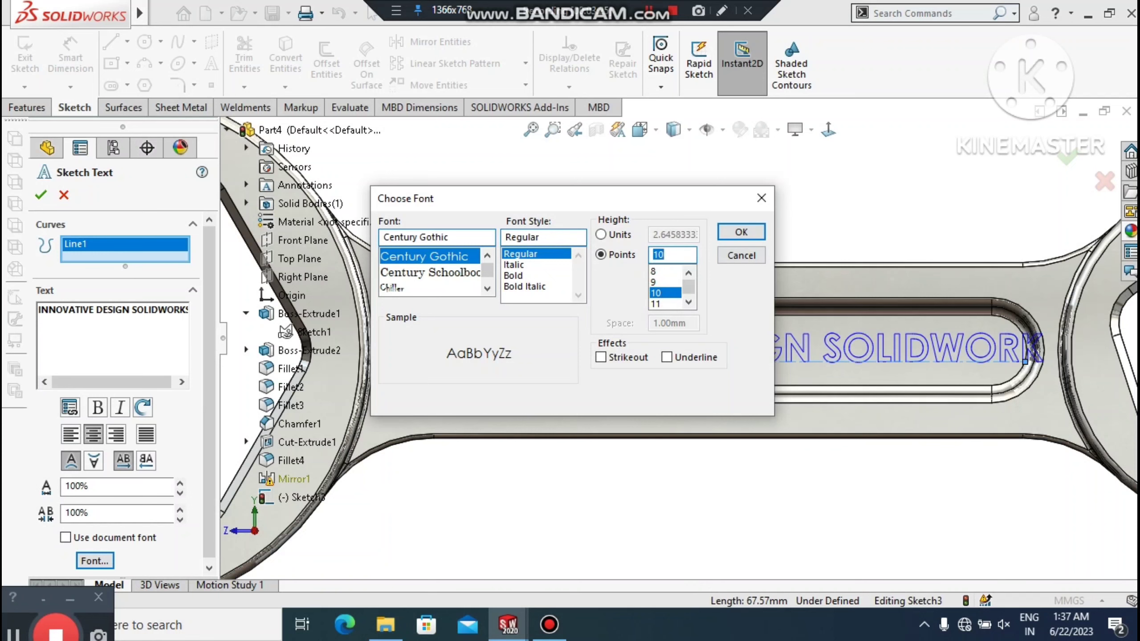
left_click(741, 232)
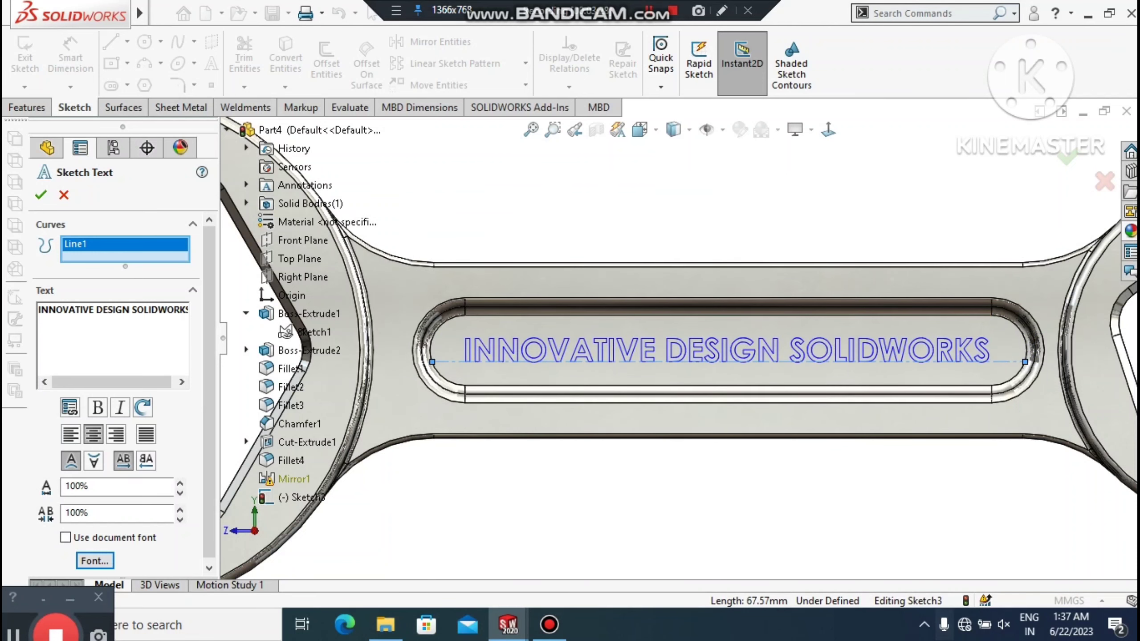
scroll(679, 337, "up", 3)
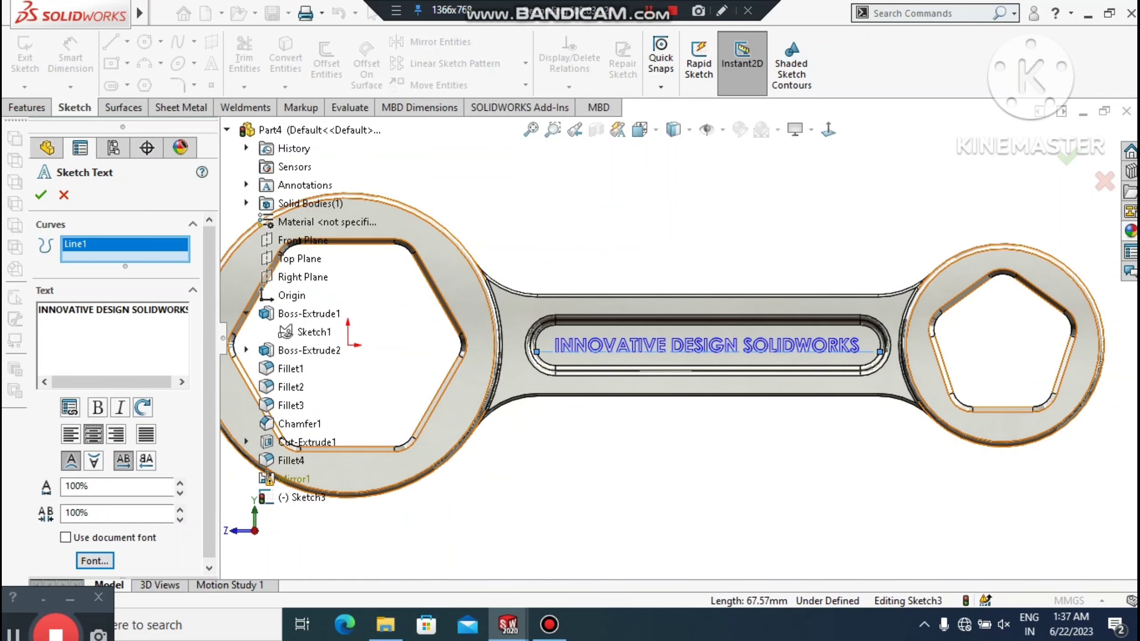
left_click(41, 195)
Create a projection Split Line that projects the current text sketch onto the slot recess's floor face
scroll(680, 262, "down", 2)
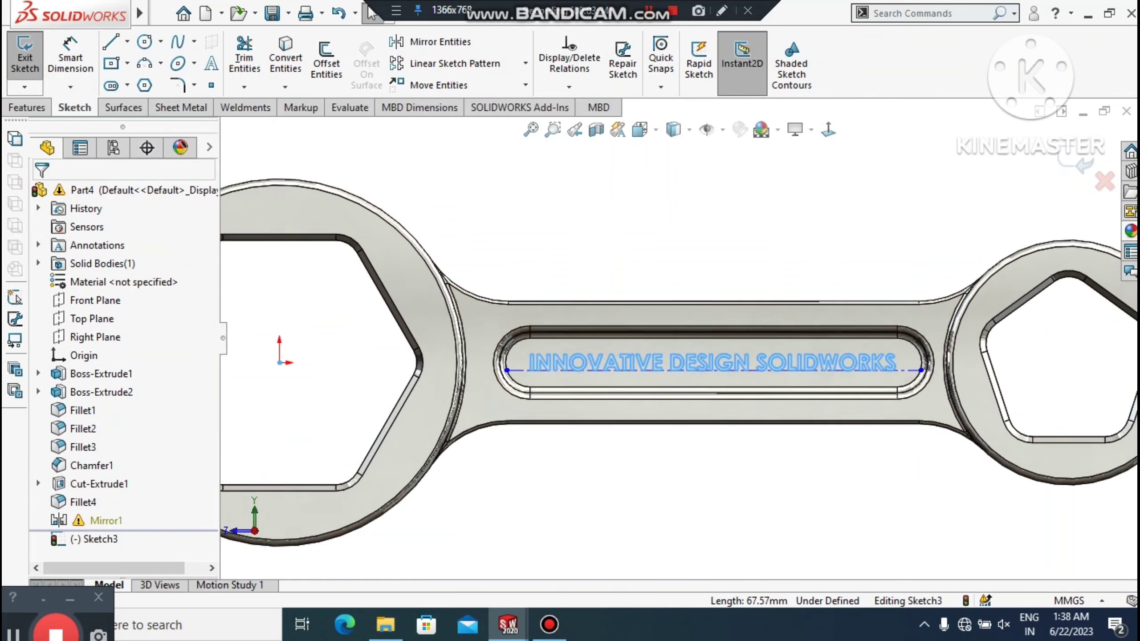
left_click(32, 107)
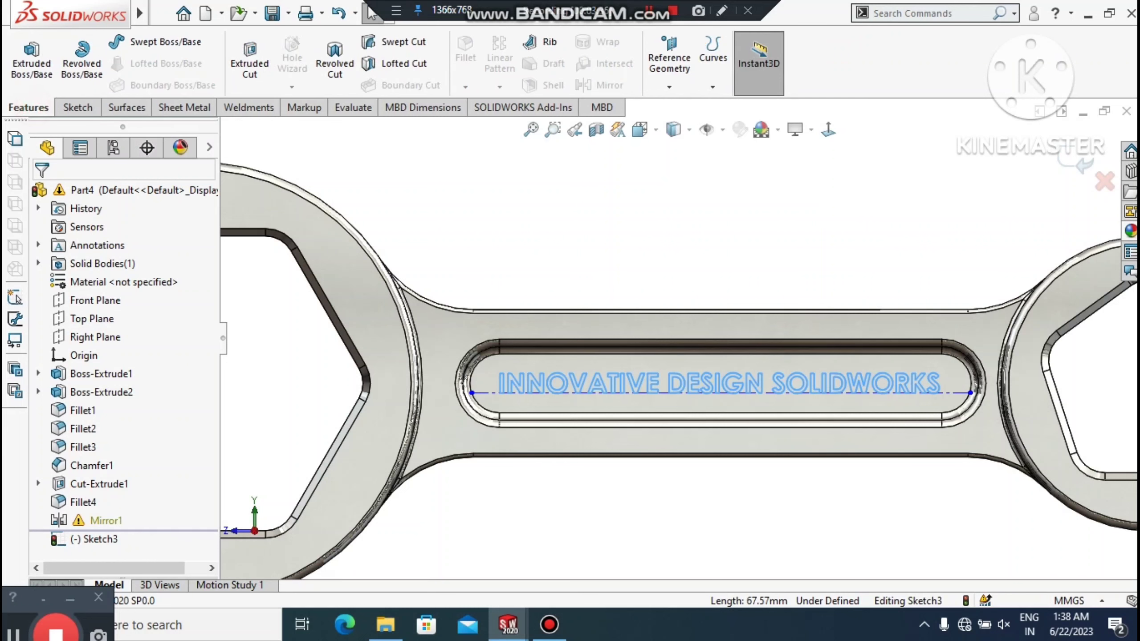
left_click(673, 86)
left_click(712, 86)
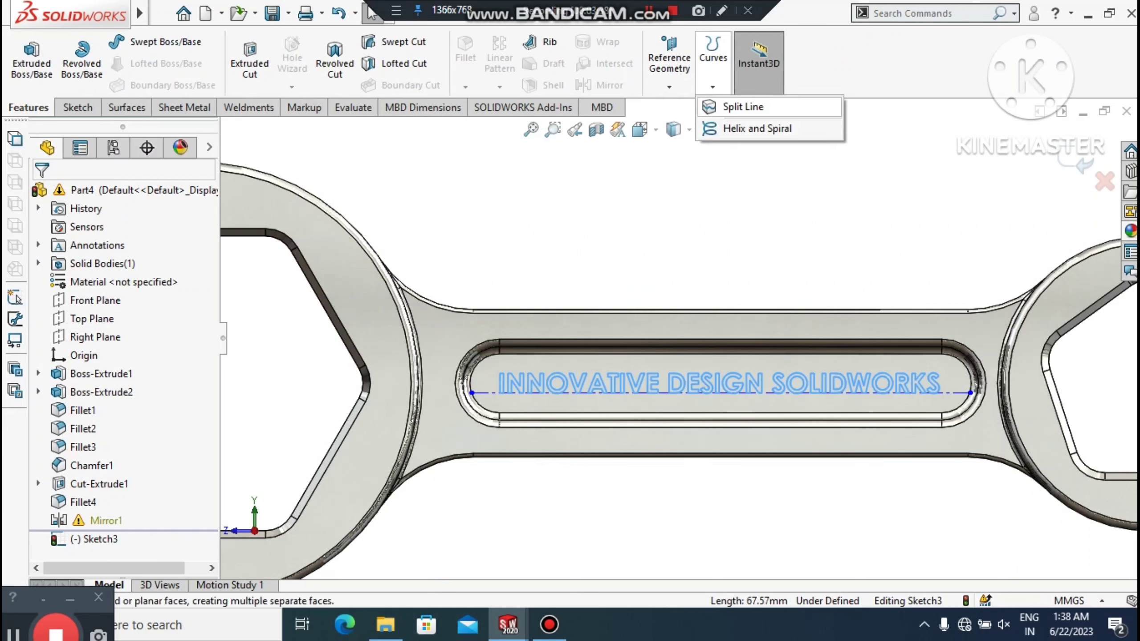
left_click(721, 106)
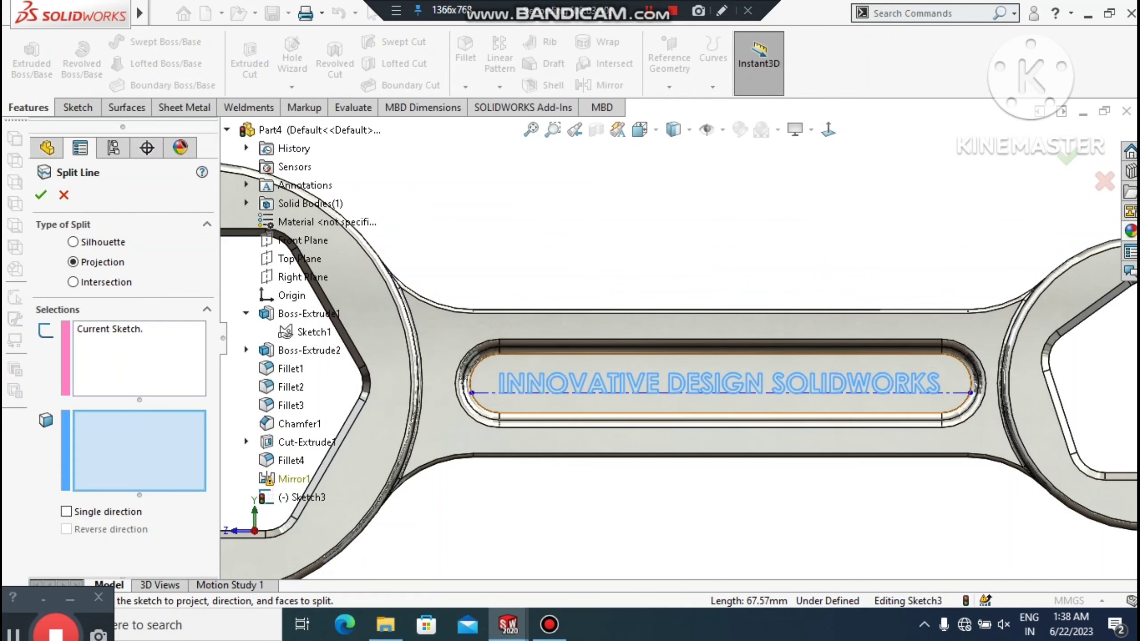
left_click(679, 362)
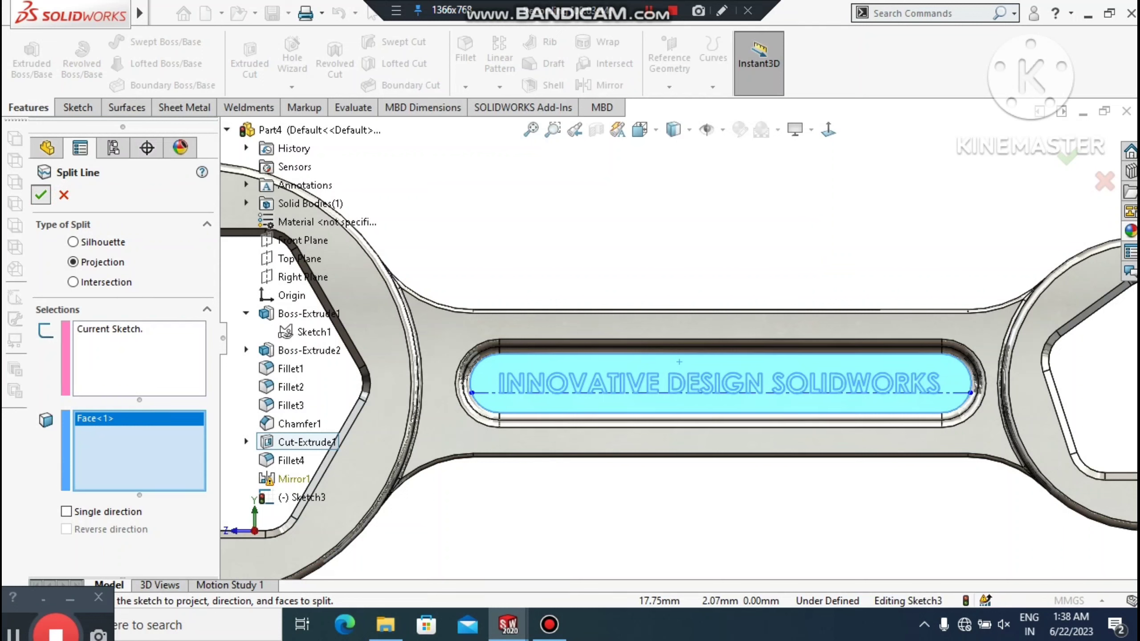
key("Return")
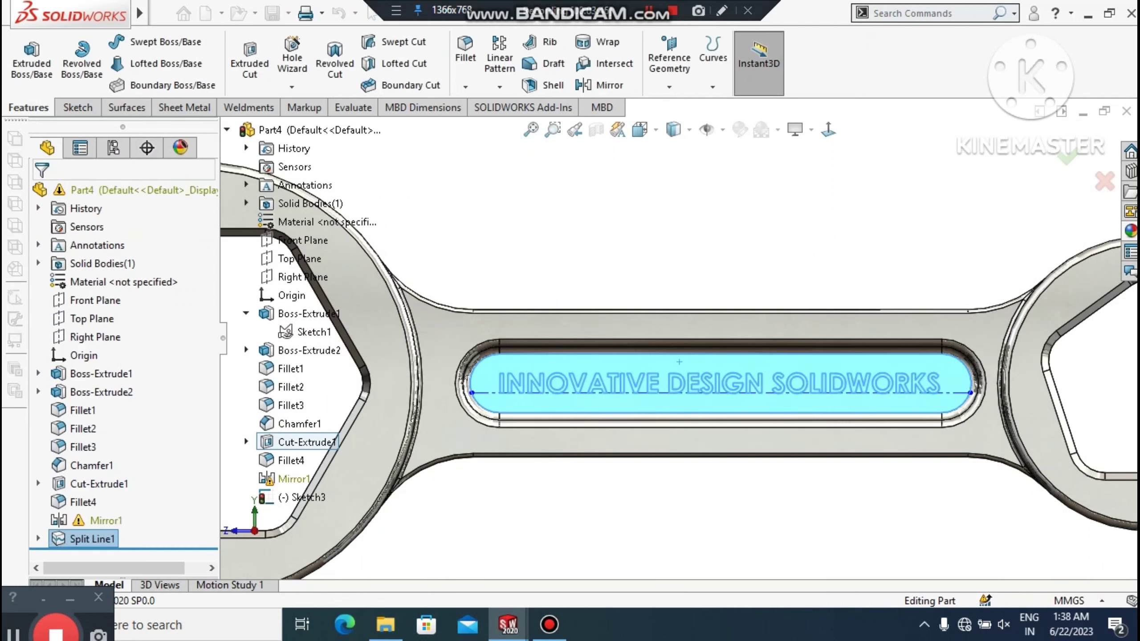
Edit the face appearance of the first letter "I" of "INNOVATIVE" and set its color to black
scroll(679, 340, "up", 1)
scroll(453, 423, "down", 9)
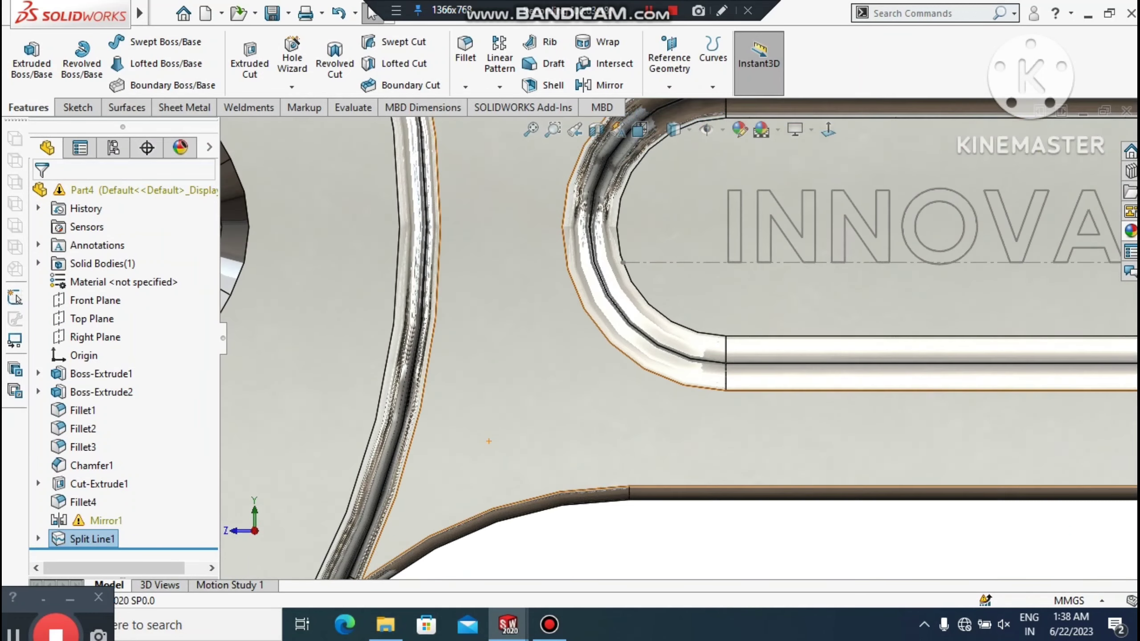
right_click(795, 185)
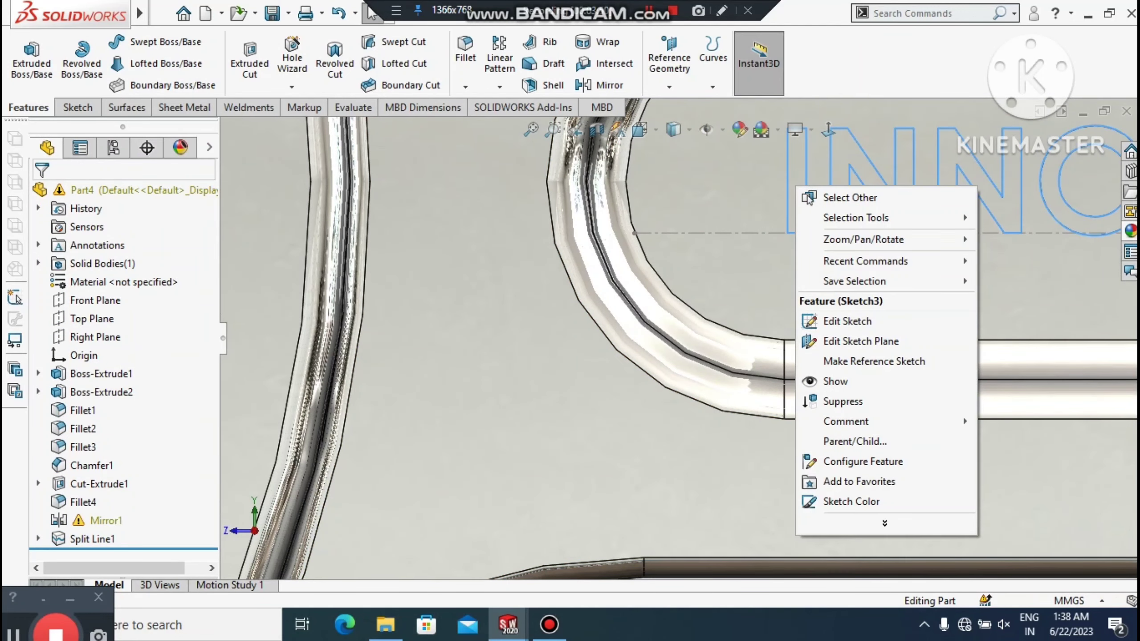
left_click(808, 198)
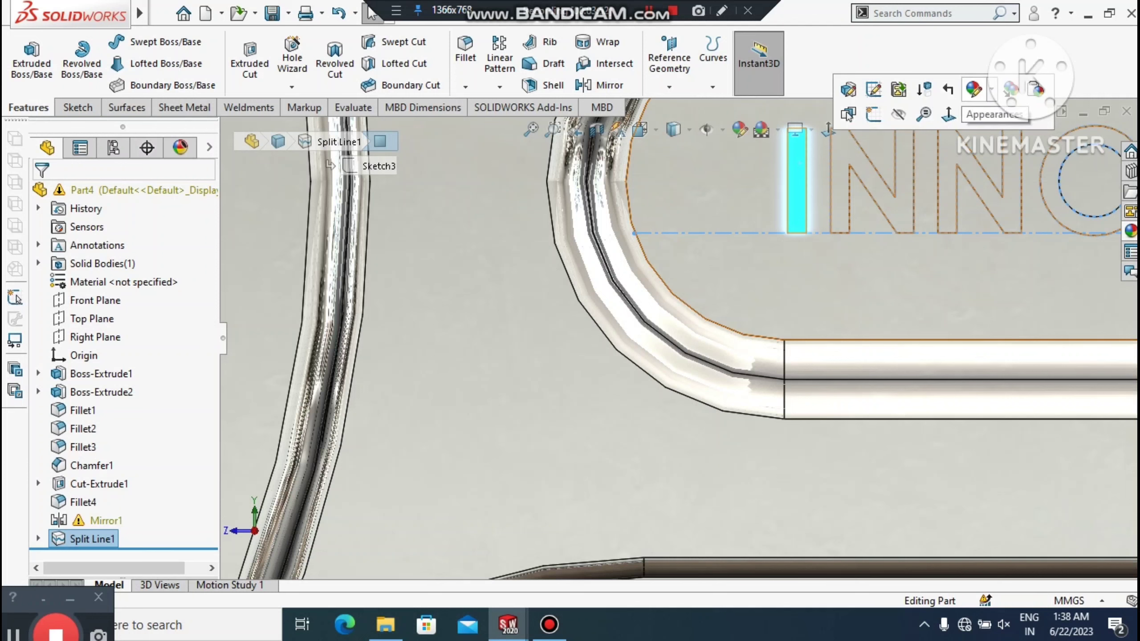
left_click(975, 90)
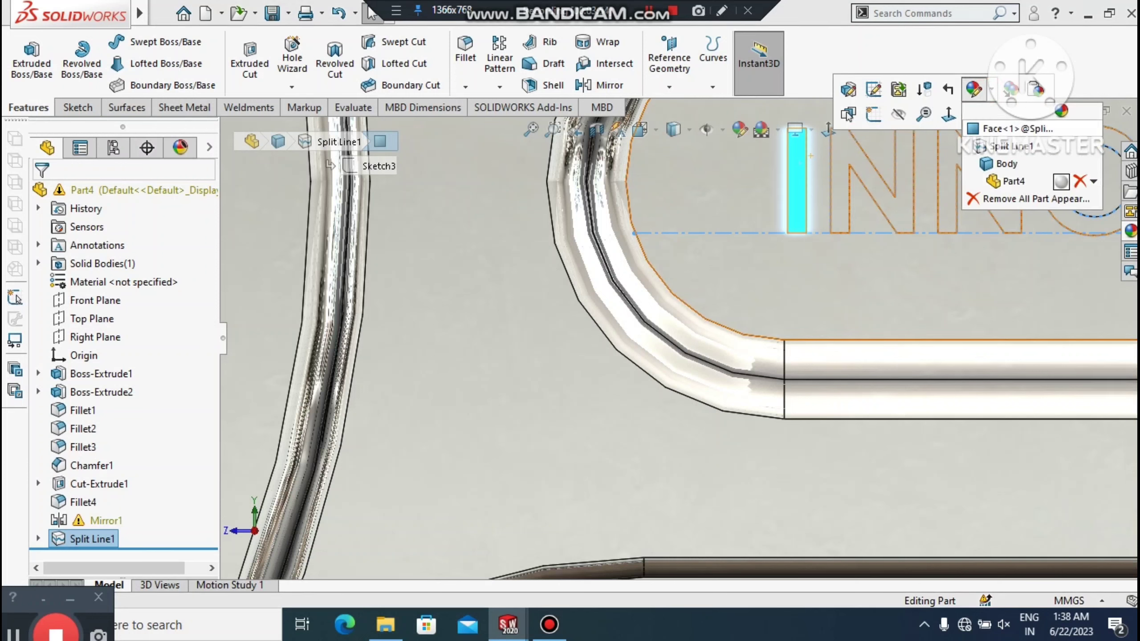
left_click(1018, 127)
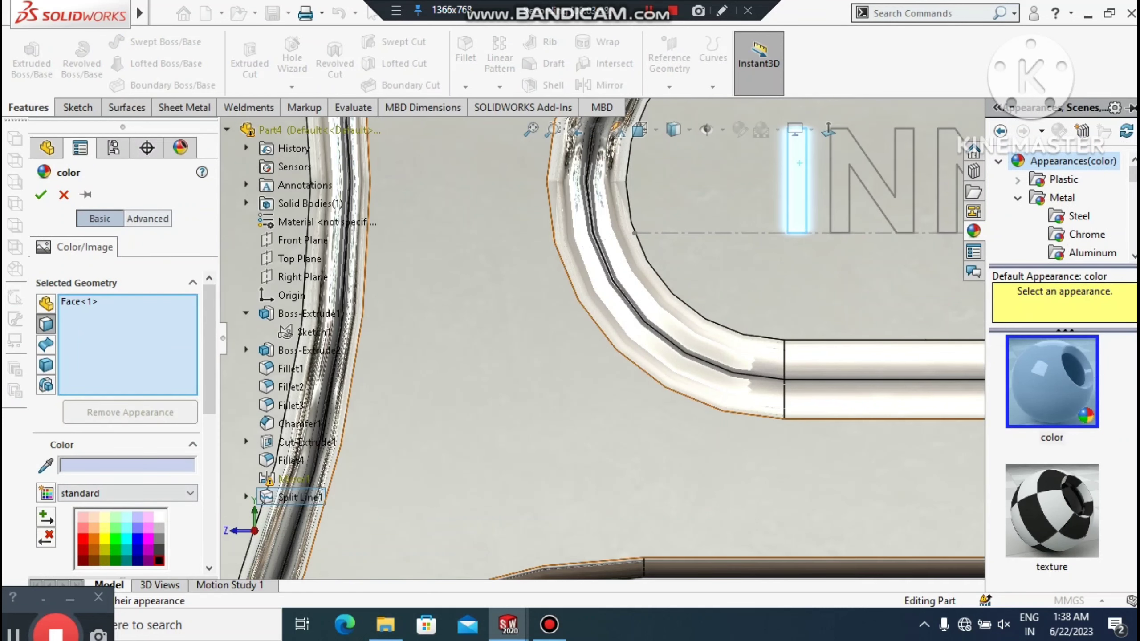
left_click(159, 560)
Add the faces of the remaining letters of "INNOVATIVE" to the black color appearance
scroll(685, 333, "up", 6)
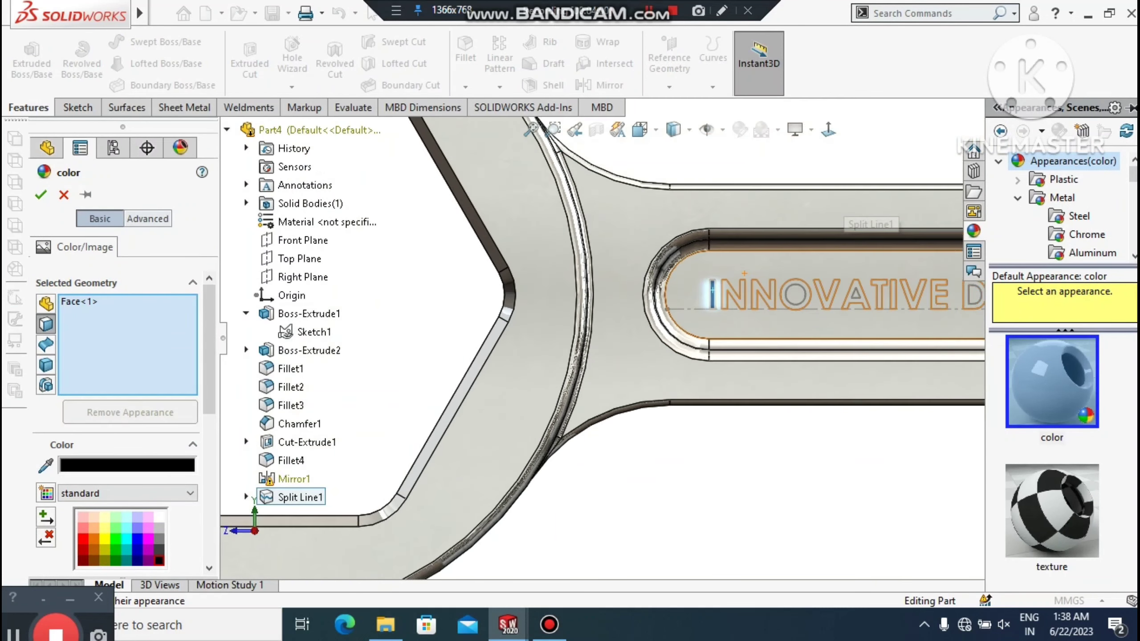
scroll(853, 202, "down", 4)
scroll(720, 291, "down", 1)
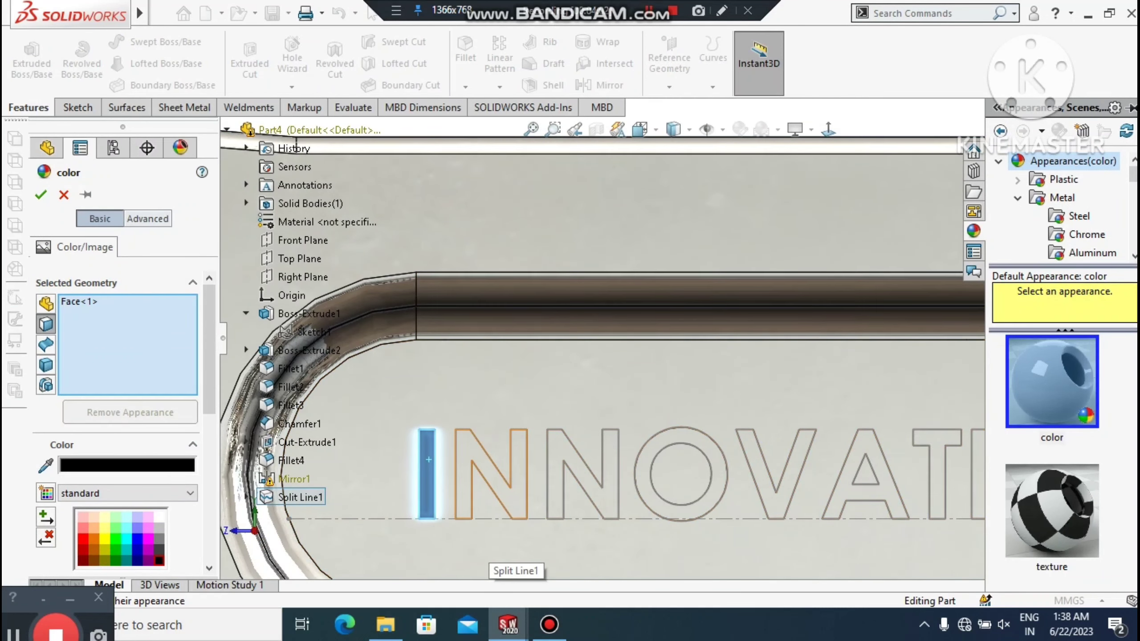
left_click(507, 508)
left_click(429, 460)
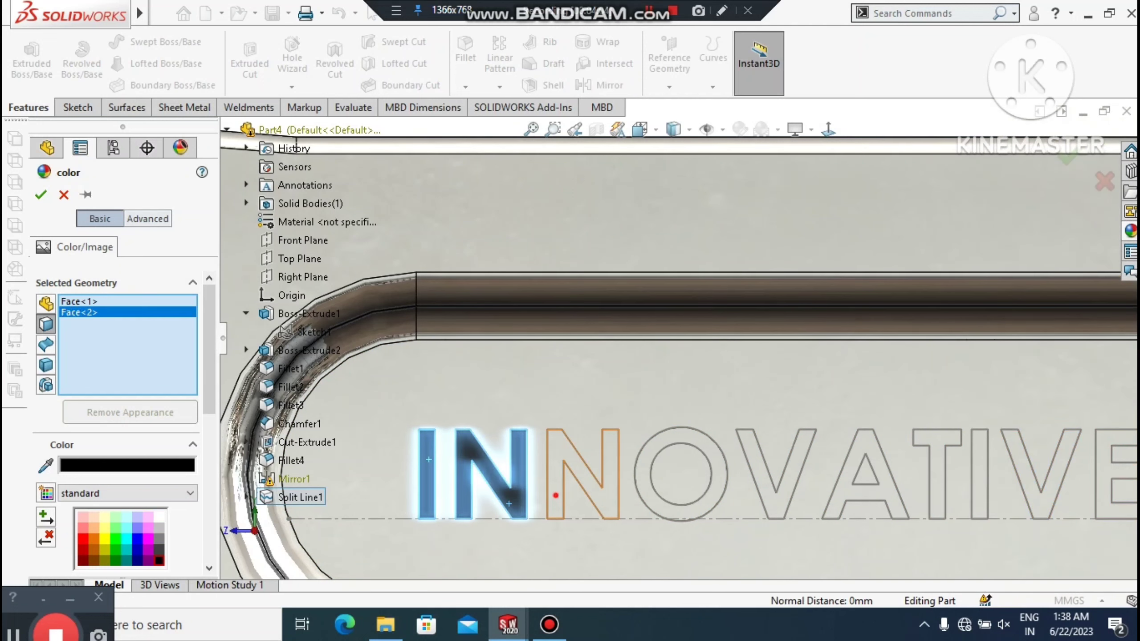
left_click(509, 503)
left_click(556, 495)
left_click(647, 490)
left_click(781, 502)
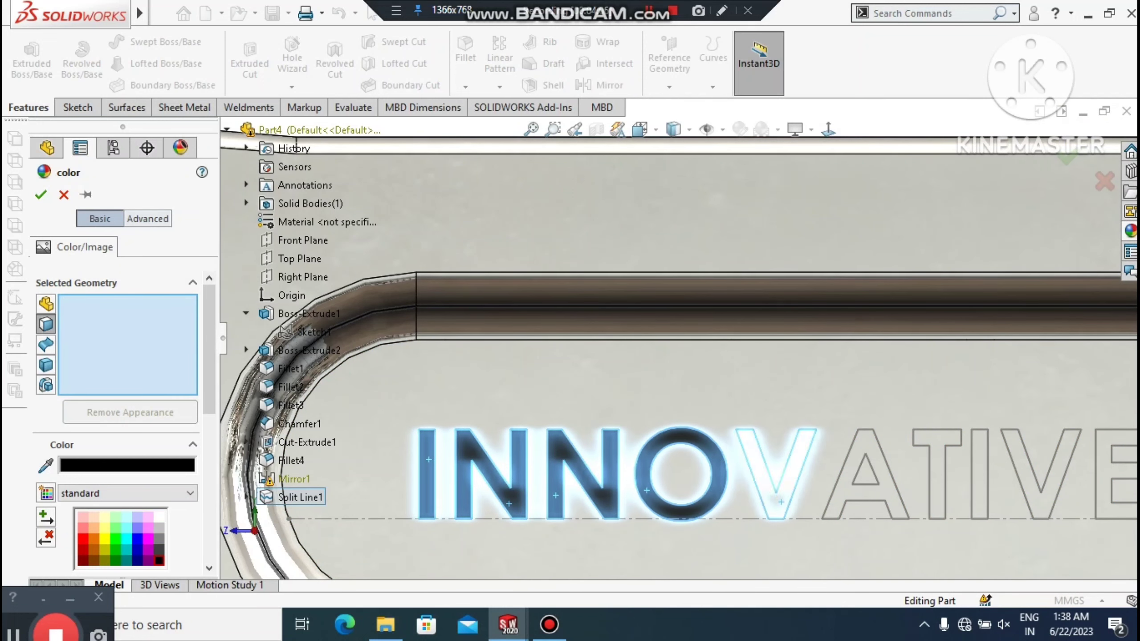
left_click(837, 515)
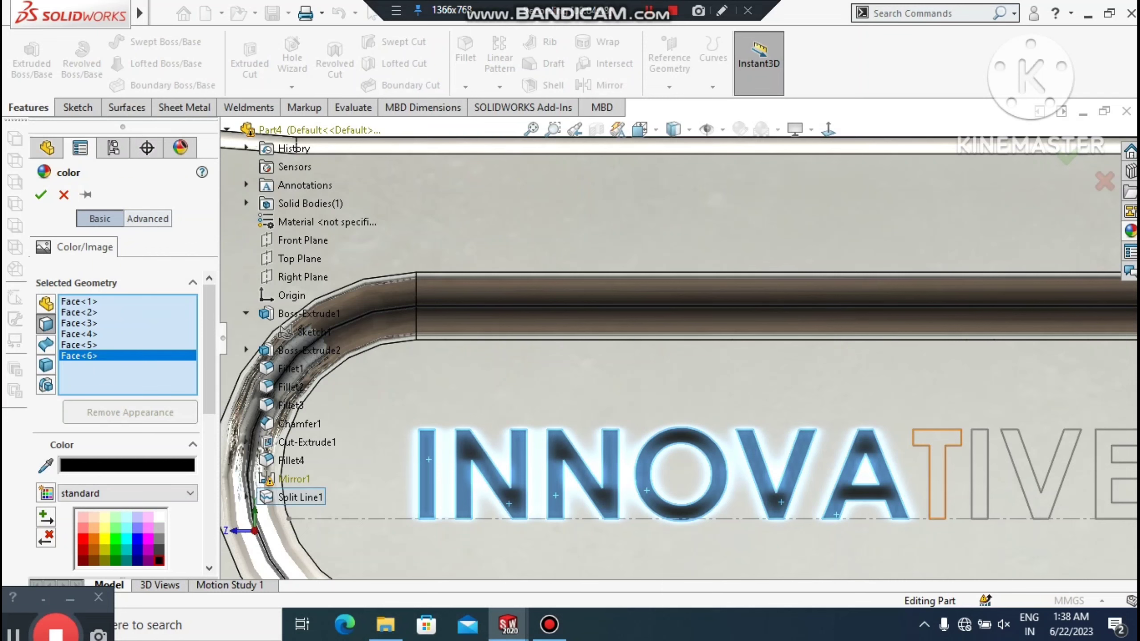
left_click(937, 477)
left_click(984, 482)
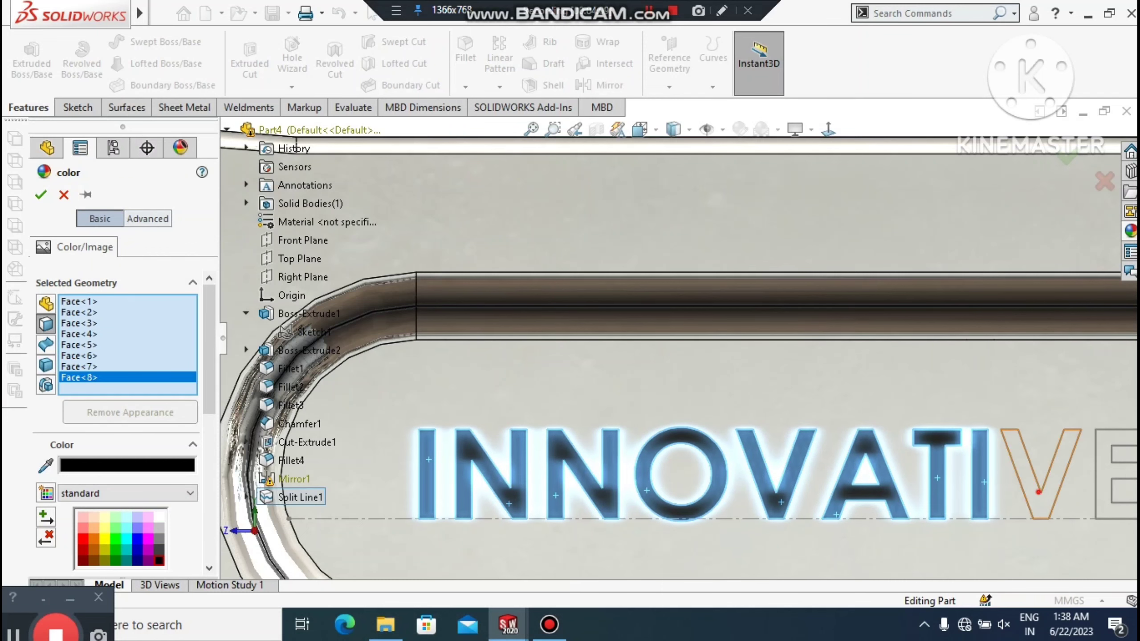
left_click(1038, 492)
scroll(831, 355, "up", 4)
scroll(1109, 416, "down", 4)
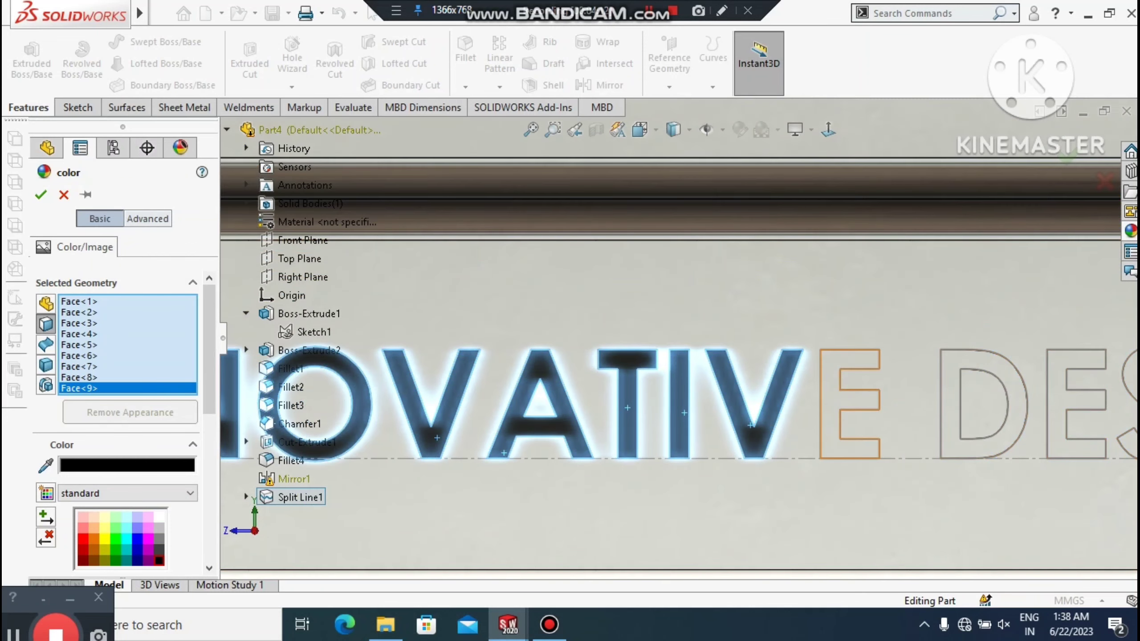
left_click(849, 401)
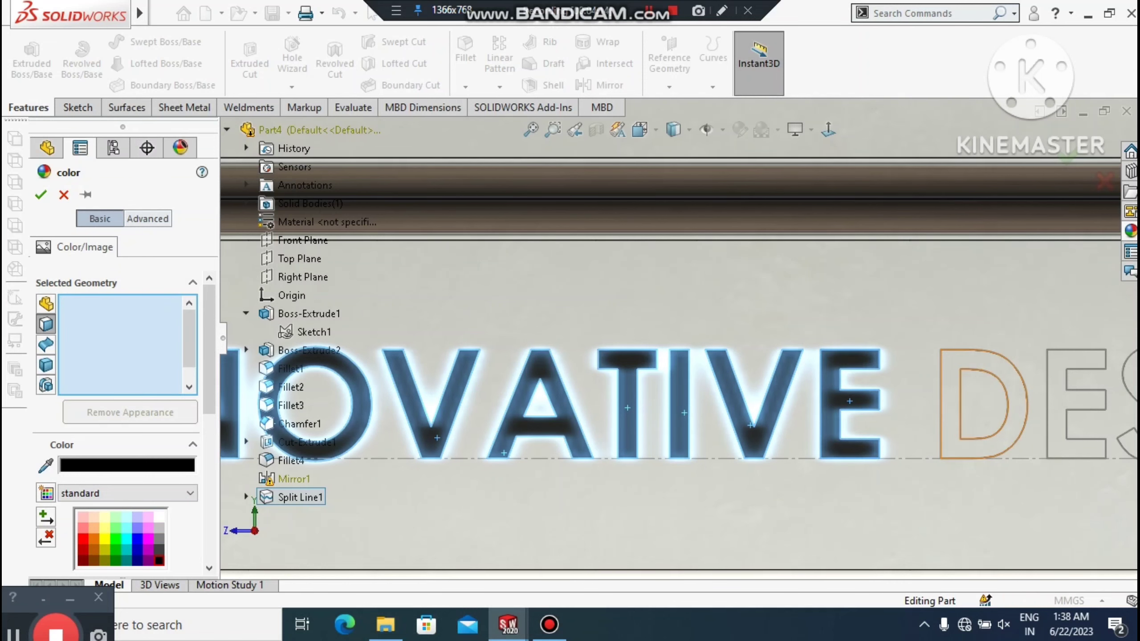
Add the letter faces of the word "DESIGN" to the black color appearance
left_click(949, 430)
left_click(1057, 454)
scroll(1057, 455, "up", 4)
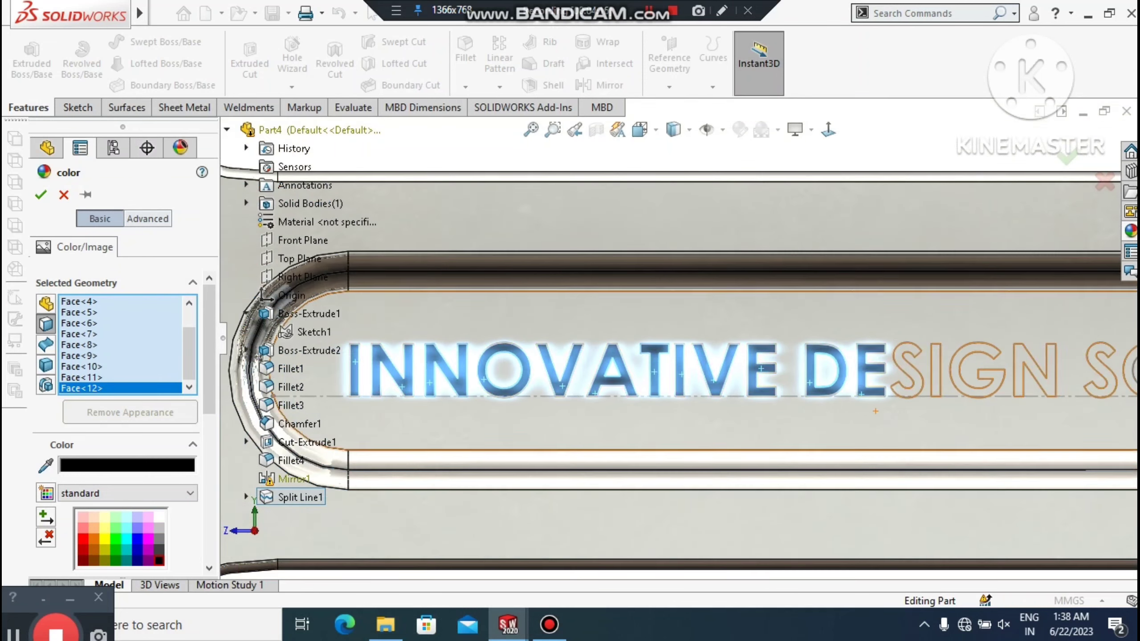
scroll(840, 449, "down", 4)
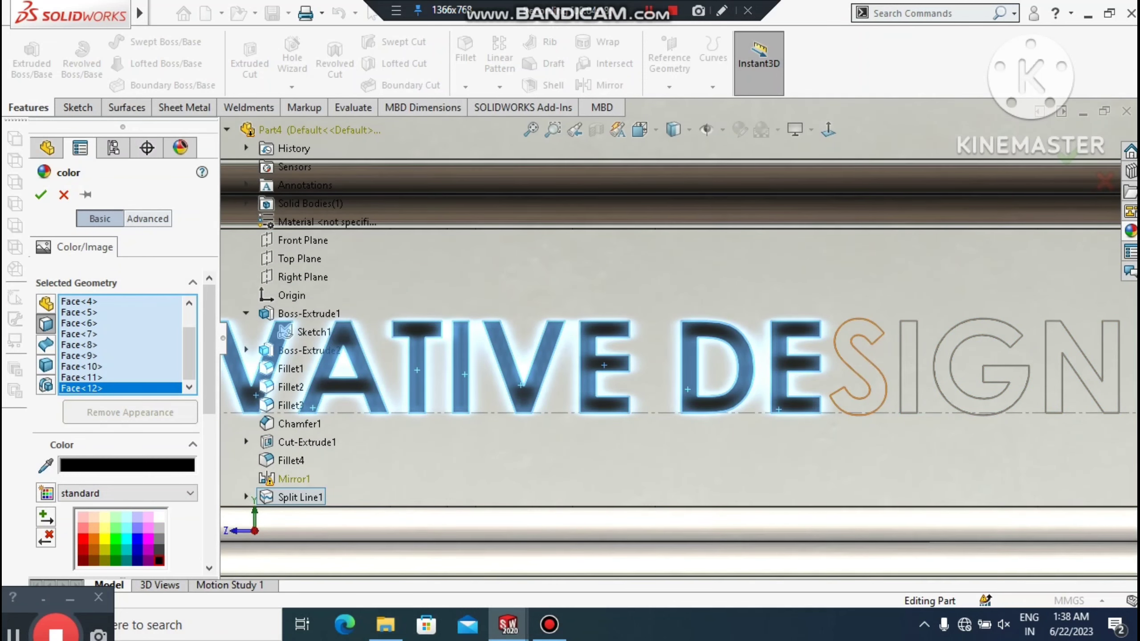
left_click(860, 373)
left_click(945, 382)
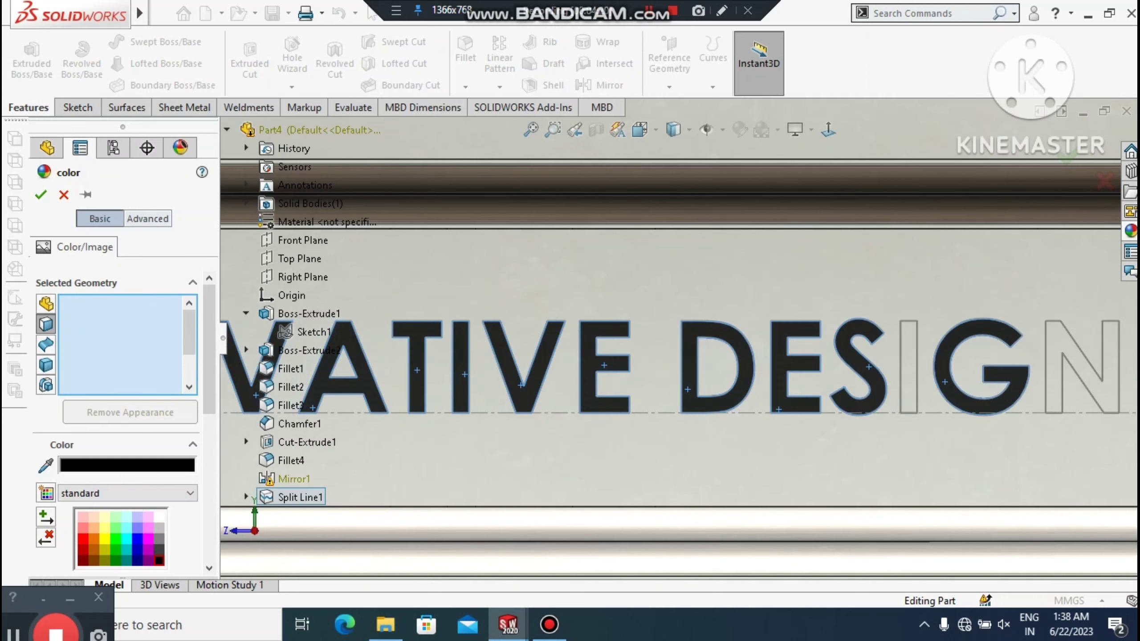
scroll(945, 382, "up", 4)
scroll(853, 360, "down", 5)
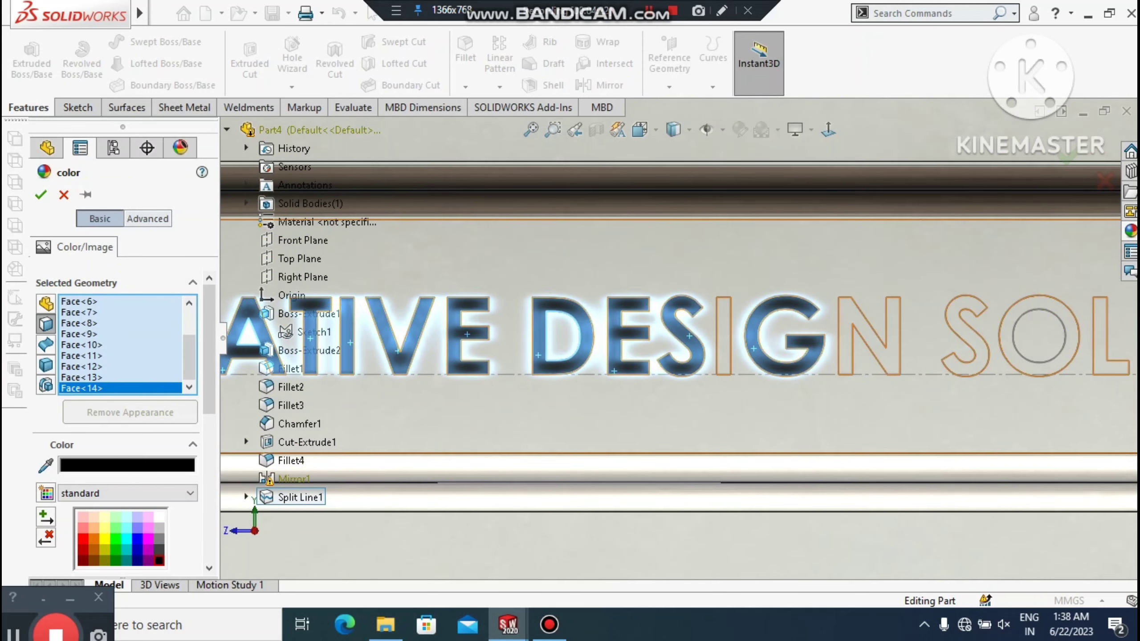
left_click(725, 350)
left_click(877, 340)
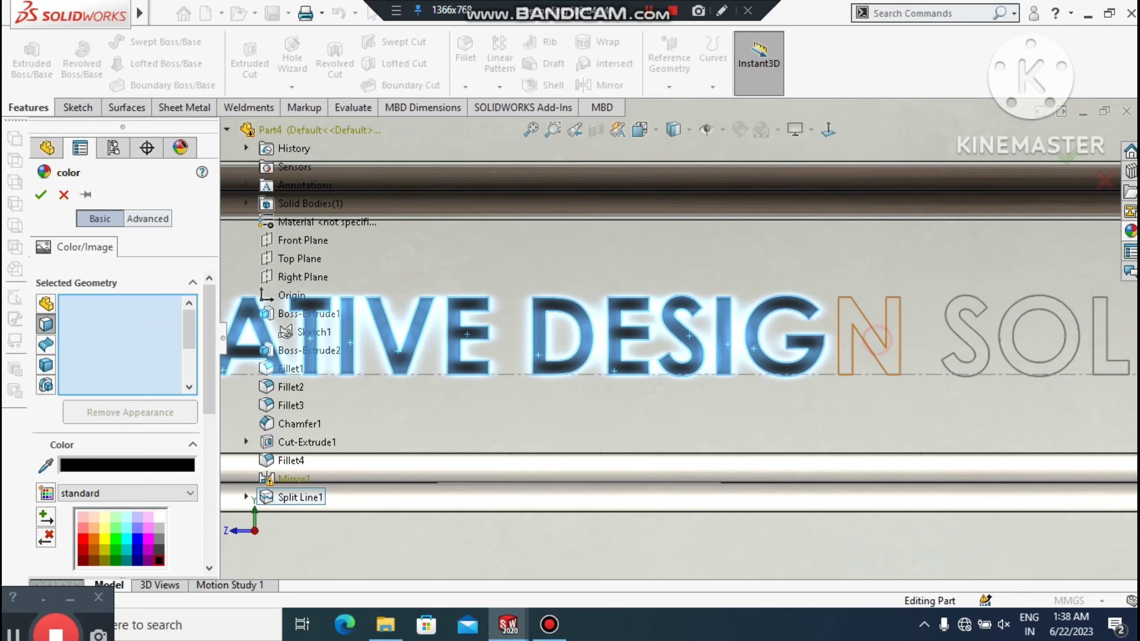
Add the letter faces "SOLID" of the word "SOLIDWORKS" to the black color appearance
left_click(984, 346)
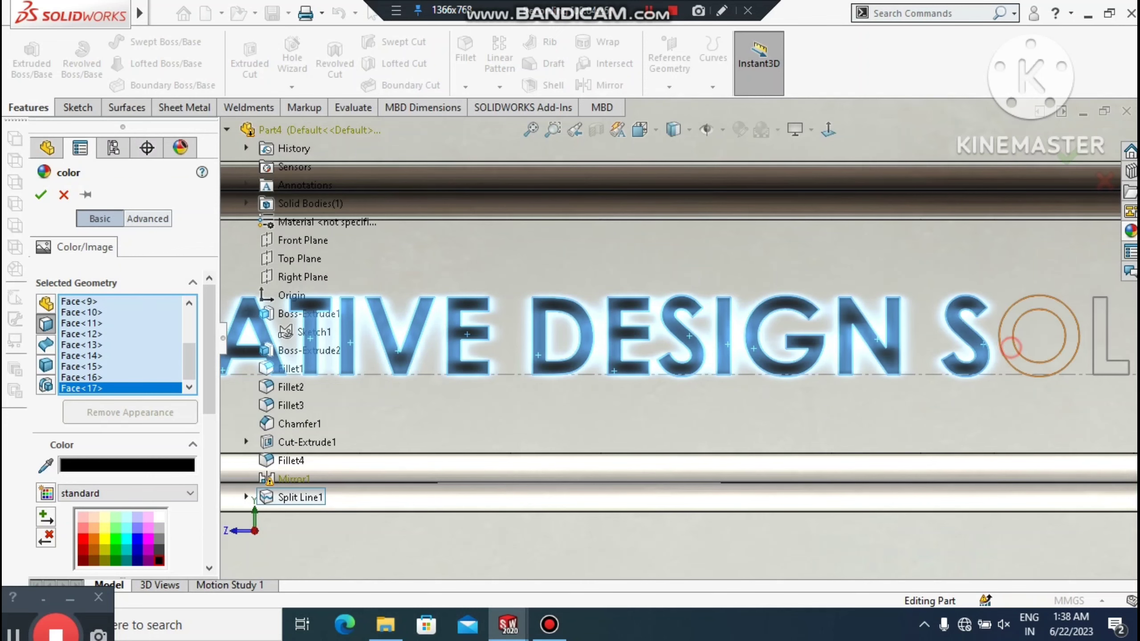
left_click(1011, 348)
scroll(987, 343, "up", 1)
scroll(898, 341, "down", 2)
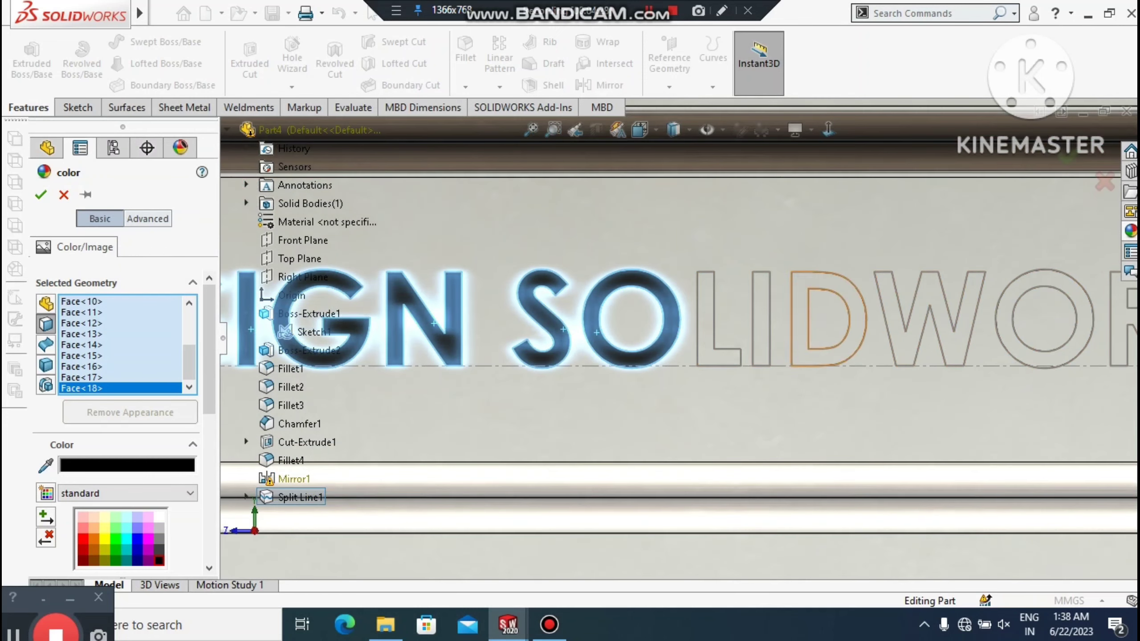
left_click(731, 354)
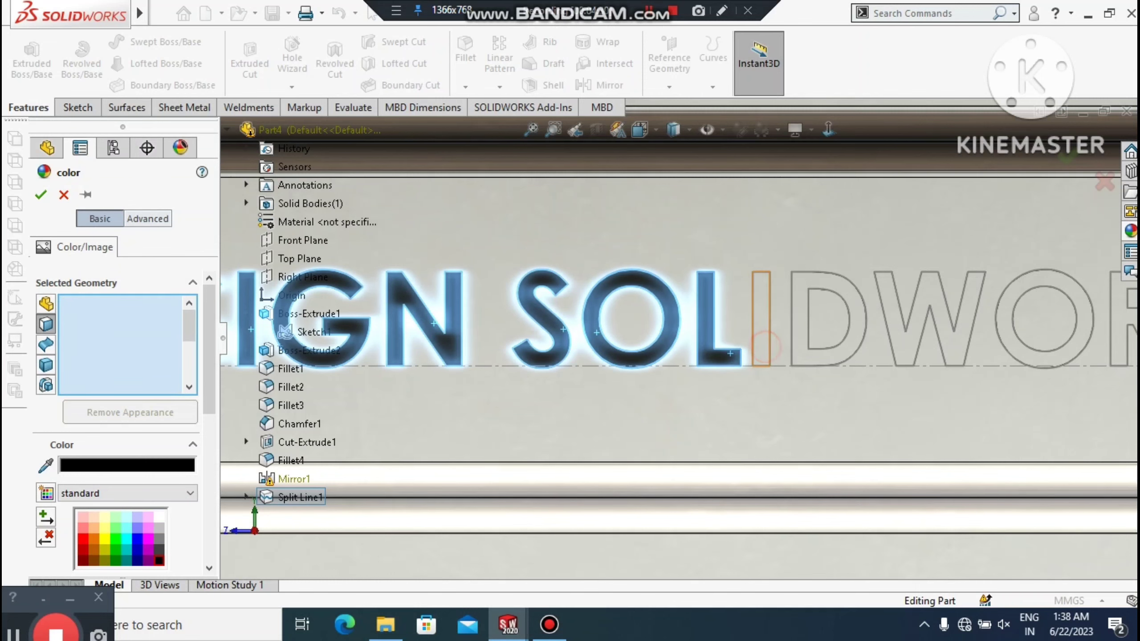
left_click(765, 346)
left_click(802, 351)
Add the remaining letter faces "WORKS" to the selection and apply the black color appearance to the text
left_click(911, 353)
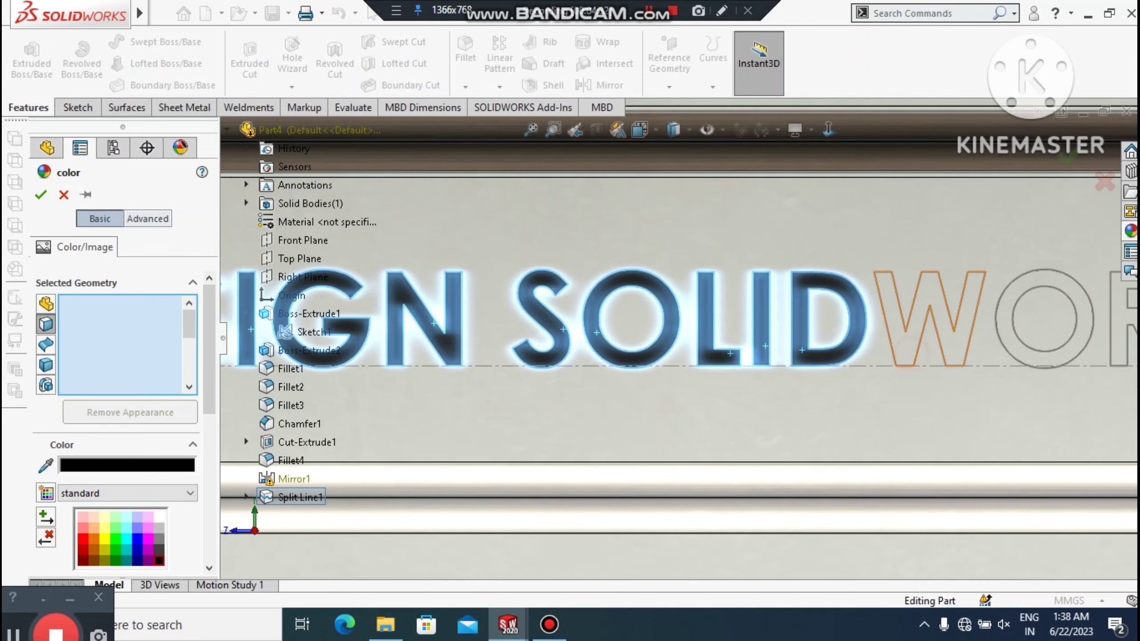
left_click(1019, 346)
scroll(1019, 346, "up", 1)
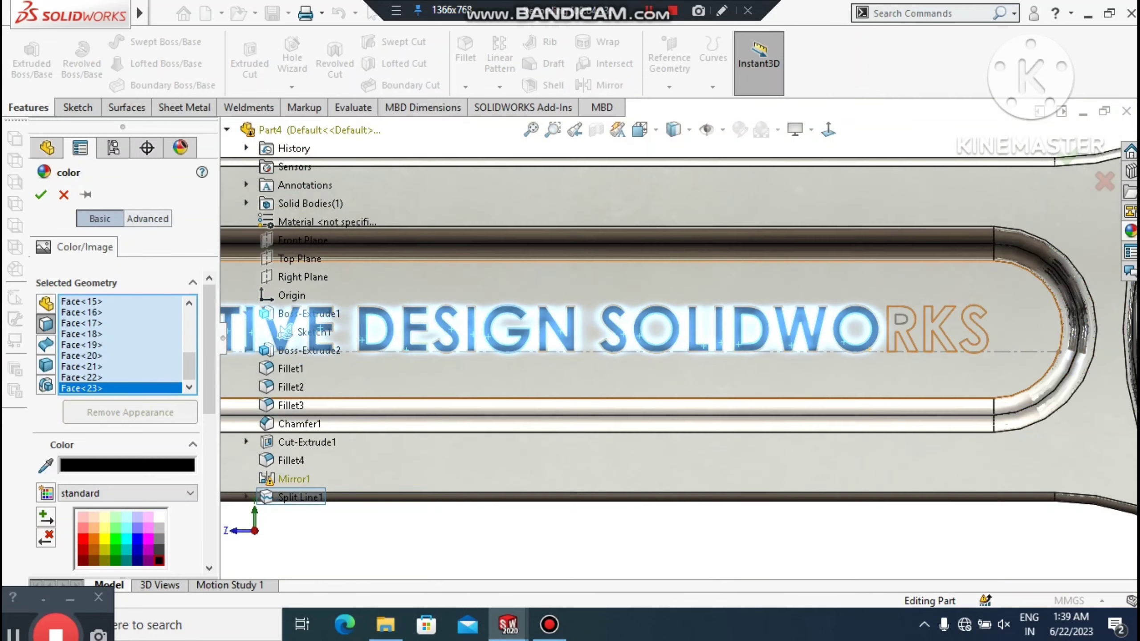
scroll(772, 346, "down", 2)
scroll(877, 322, "down", 3)
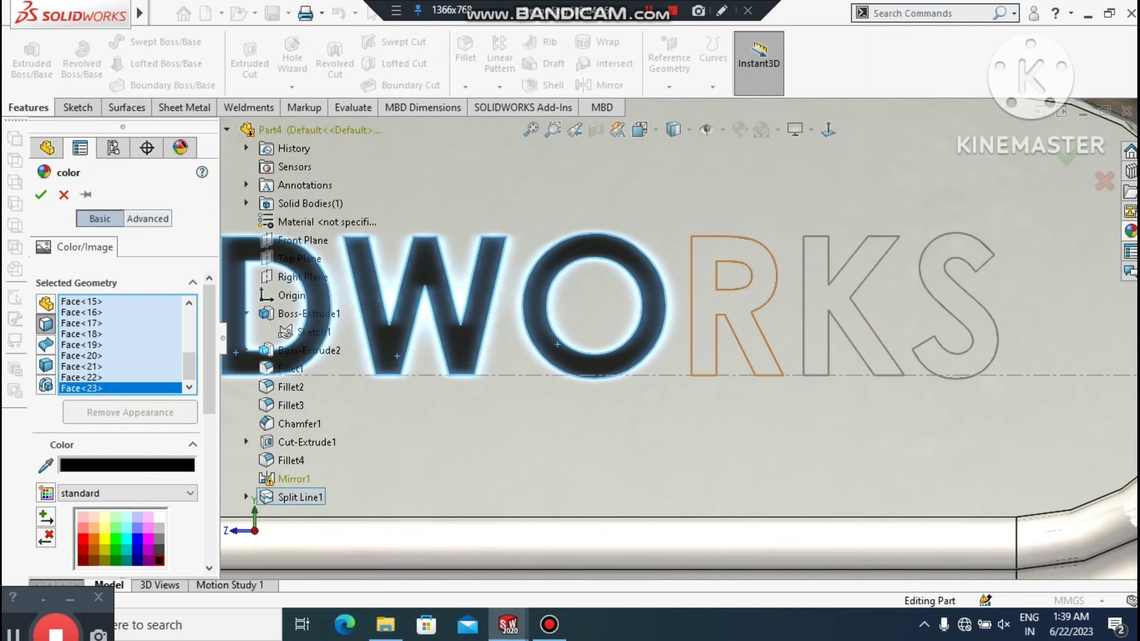
left_click(739, 305)
left_click(824, 303)
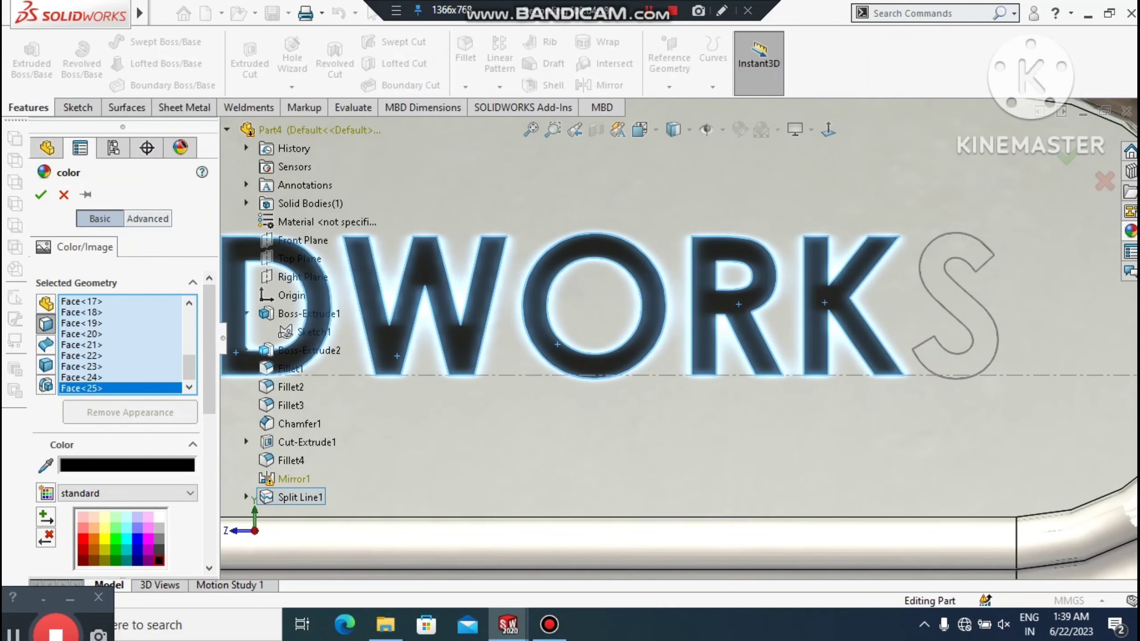
left_click(968, 312)
scroll(666, 341, "up", 3)
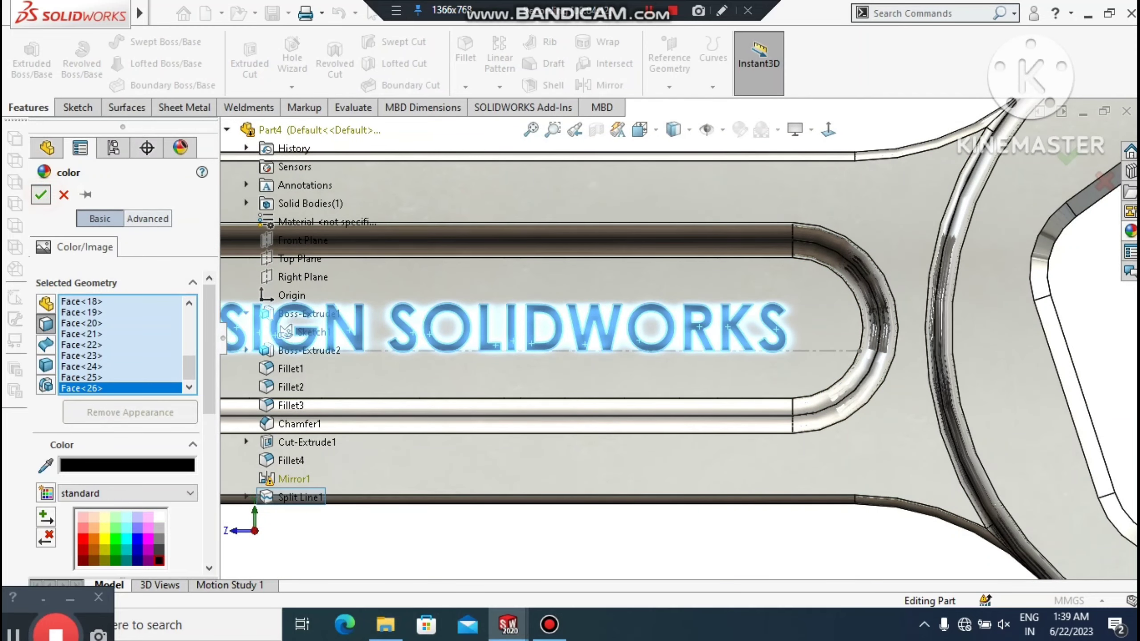
left_click(41, 195)
Examine the whole wrench and its black recess text from the front and from an angled view
scroll(679, 338, "up", 6)
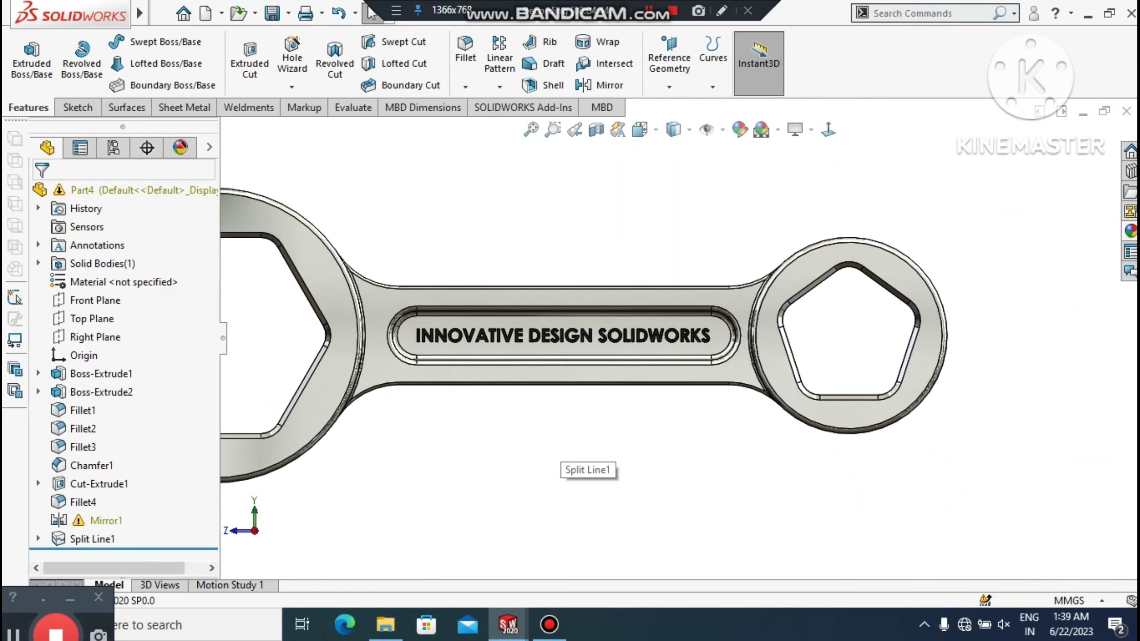
scroll(869, 343, "up", 2)
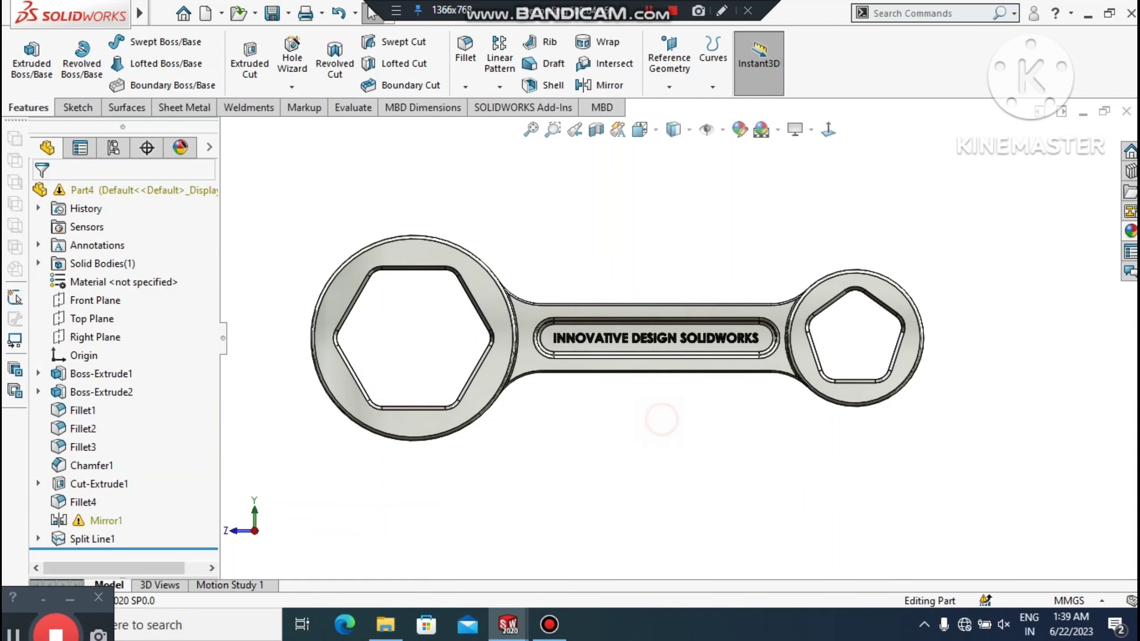
scroll(714, 506, "down", 2)
middle_click_drag(714, 505, 672, 296)
right_click(721, 203)
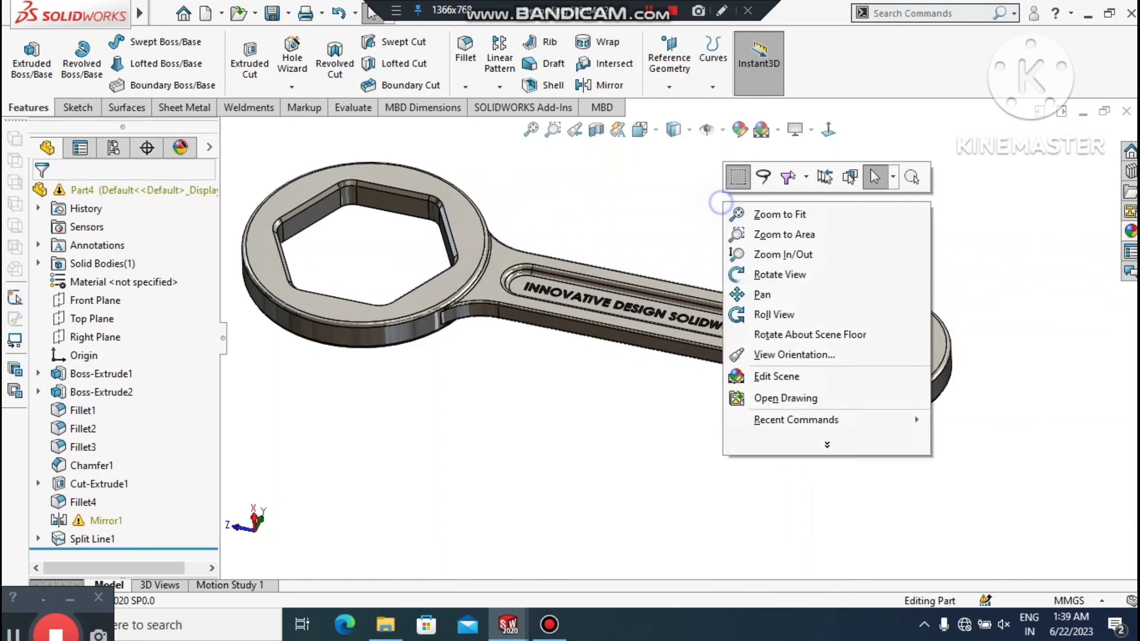
left_click(704, 280)
left_click_drag(704, 280, 784, 323)
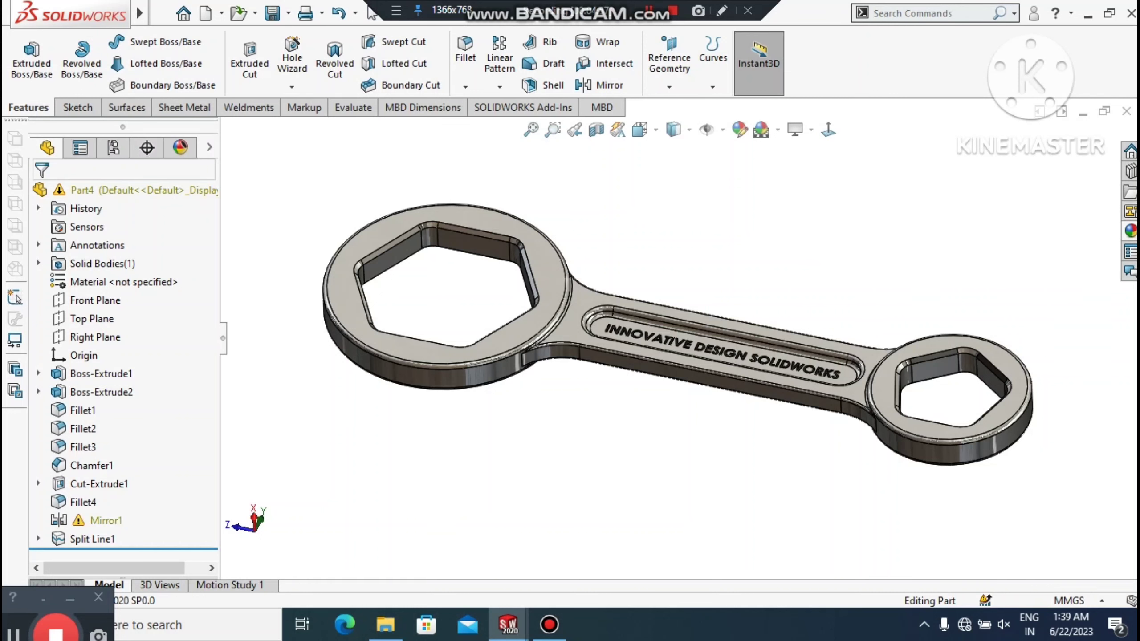
scroll(673, 399, "down", 3)
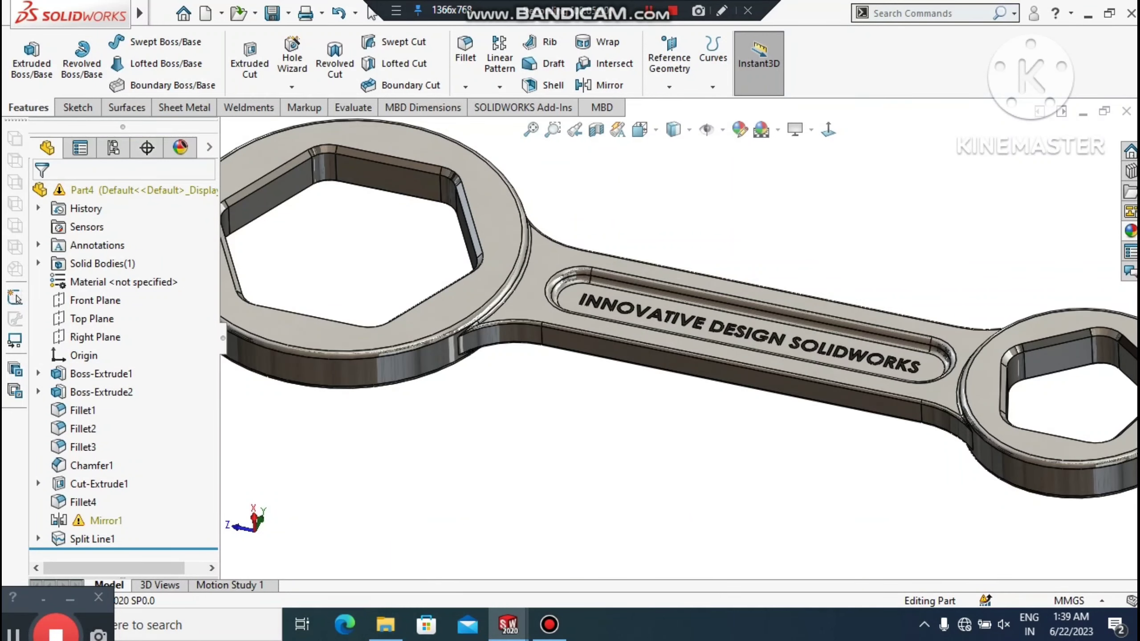
scroll(650, 319, "up", 3)
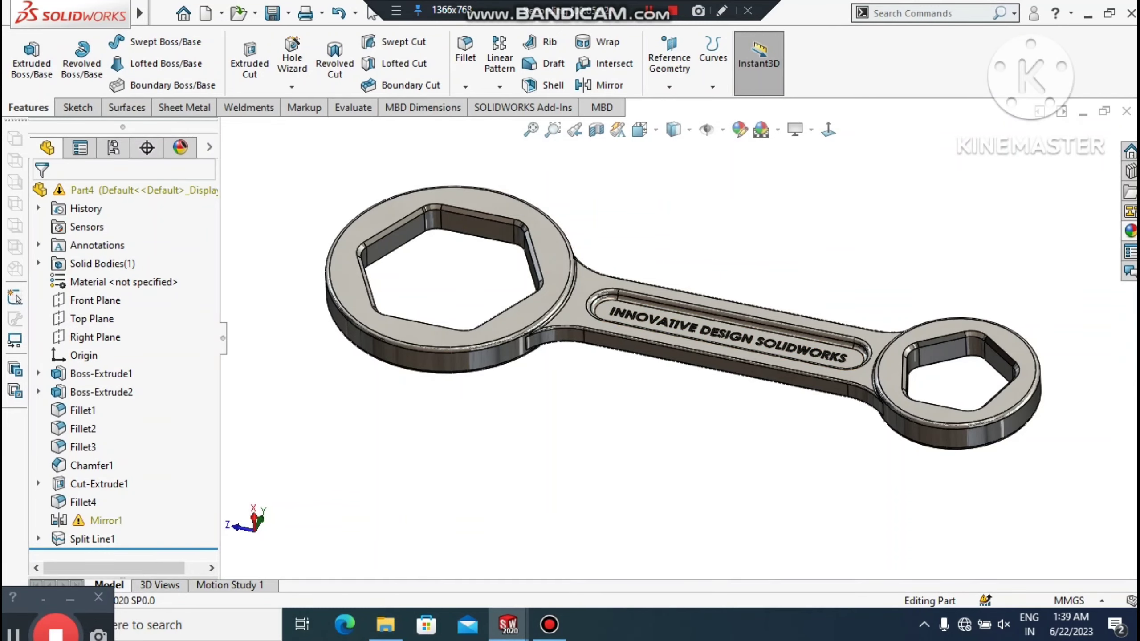
right_click(732, 215)
left_click(741, 310)
left_click_drag(740, 310, 763, 263)
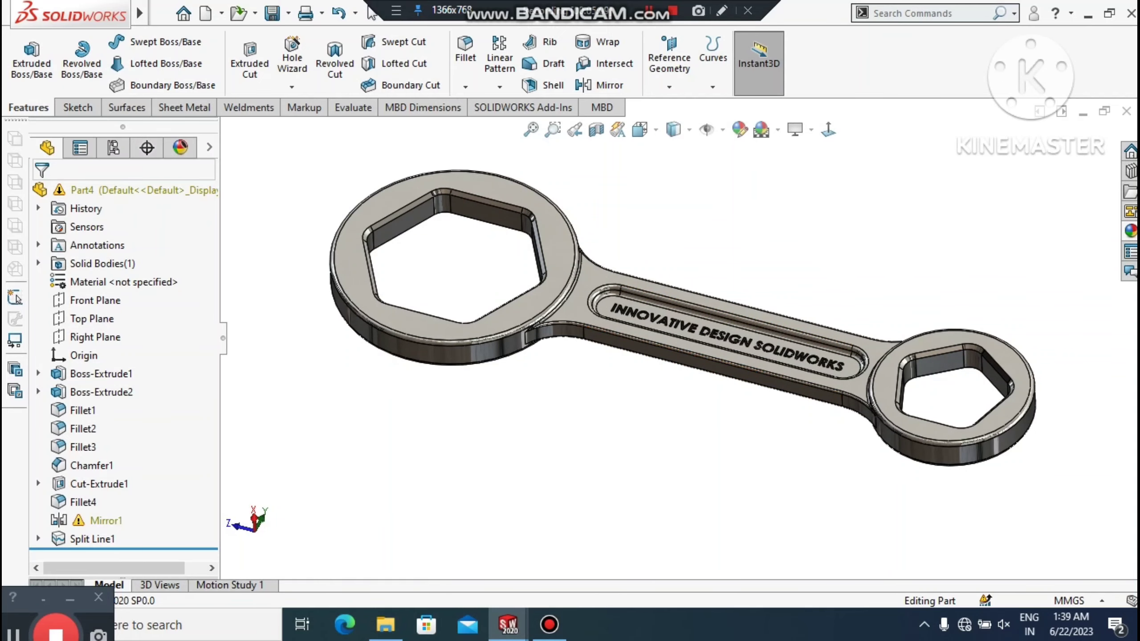
Enable Ambient Occlusion, Shadows In Shaded Mode and Perspective for the display of the wrench
left_click(803, 129)
left_click(808, 192)
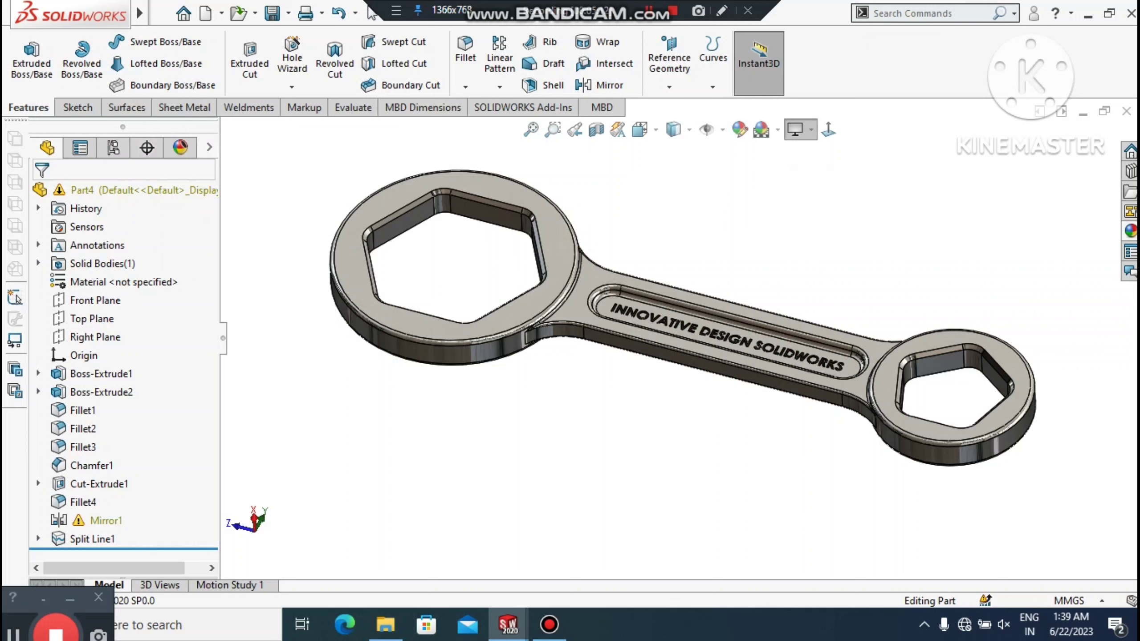
left_click(802, 130)
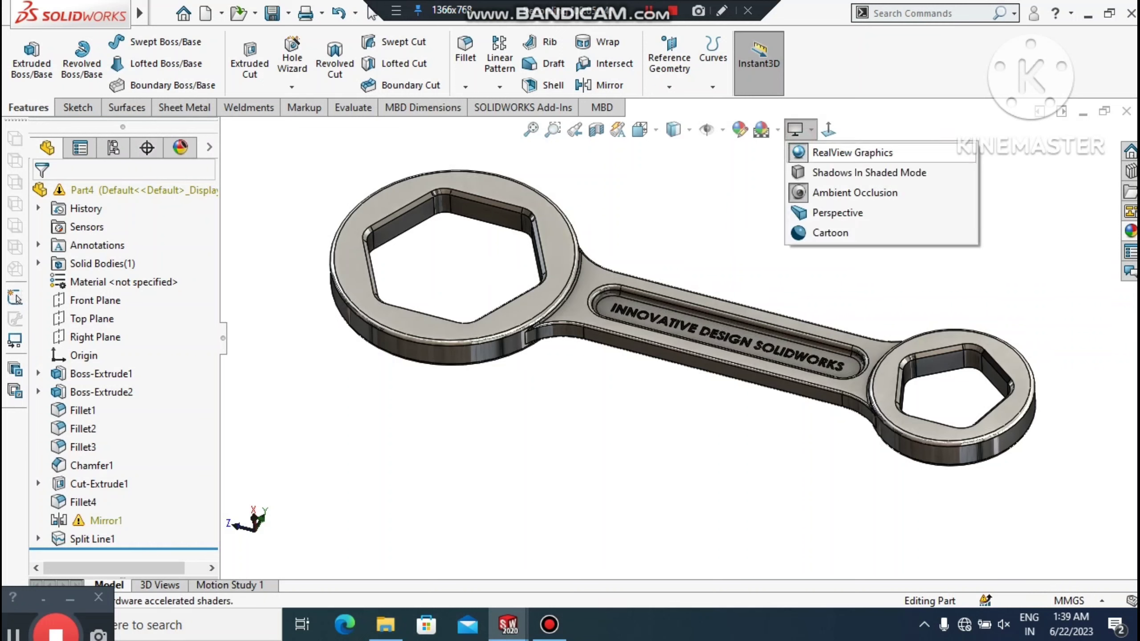
left_click(807, 174)
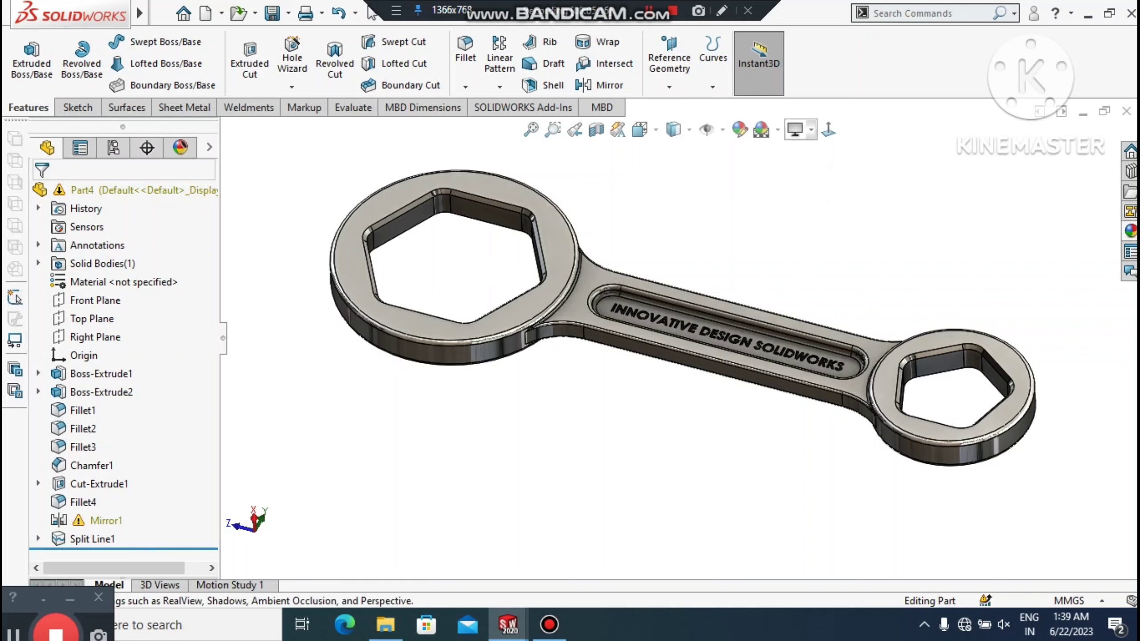
left_click(802, 129)
left_click(813, 211)
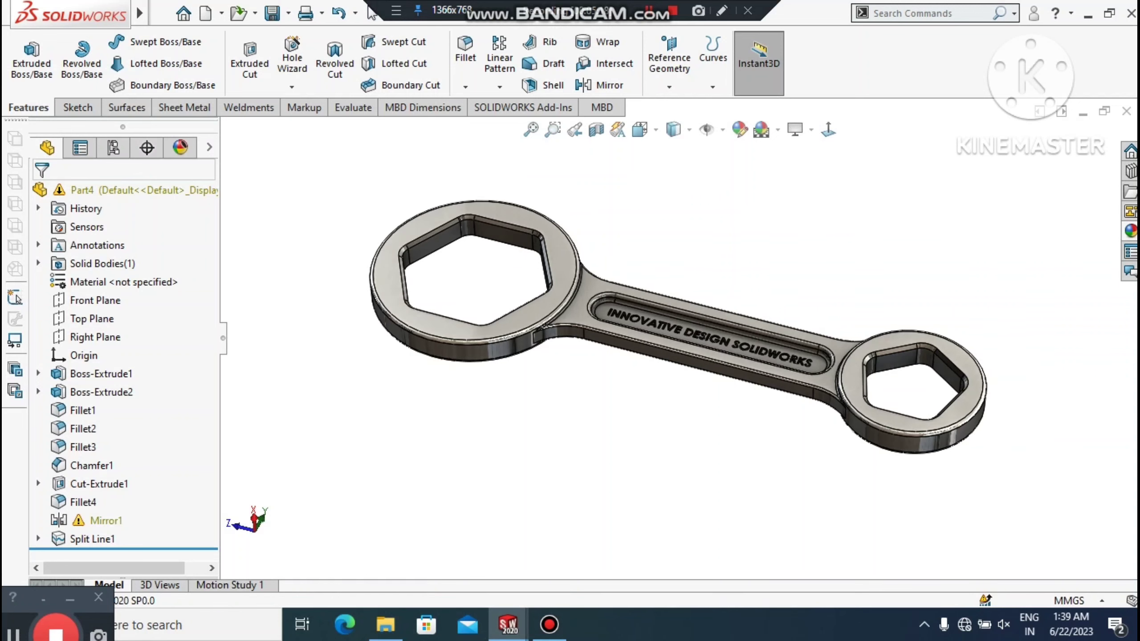
mouse_move(785, 249)
middle_mouse_down()
mouse_move(741, 288)
mouse_move(395, 287)
mouse_move(417, 310)
mouse_move(454, 278)
mouse_move(324, 297)
mouse_move(467, 323)
mouse_move(451, 318)
middle_mouse_up()
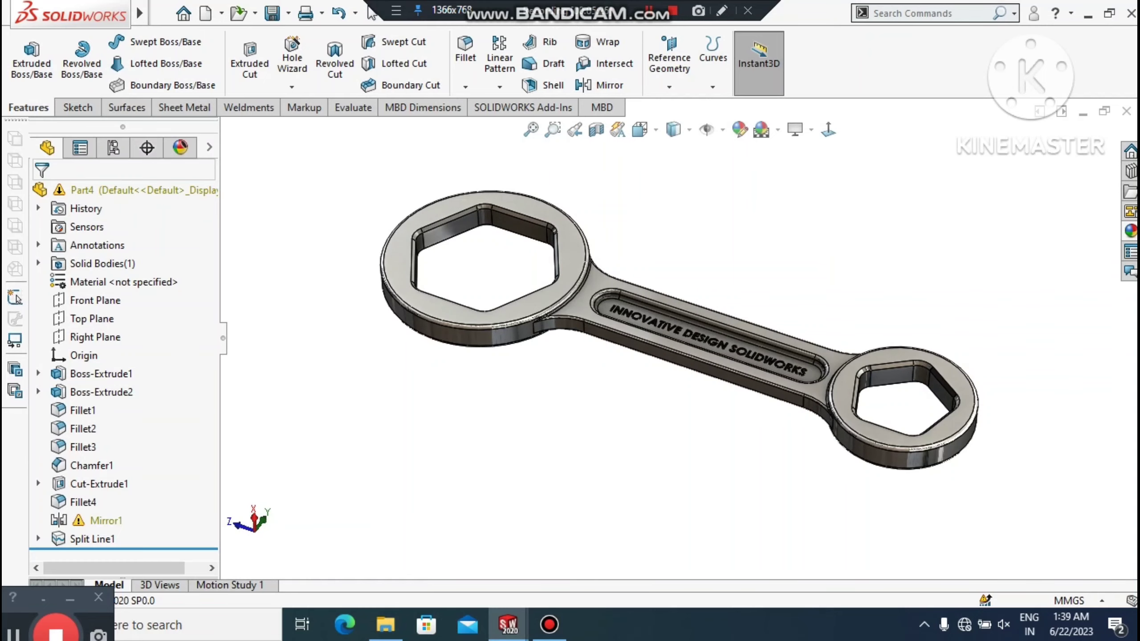